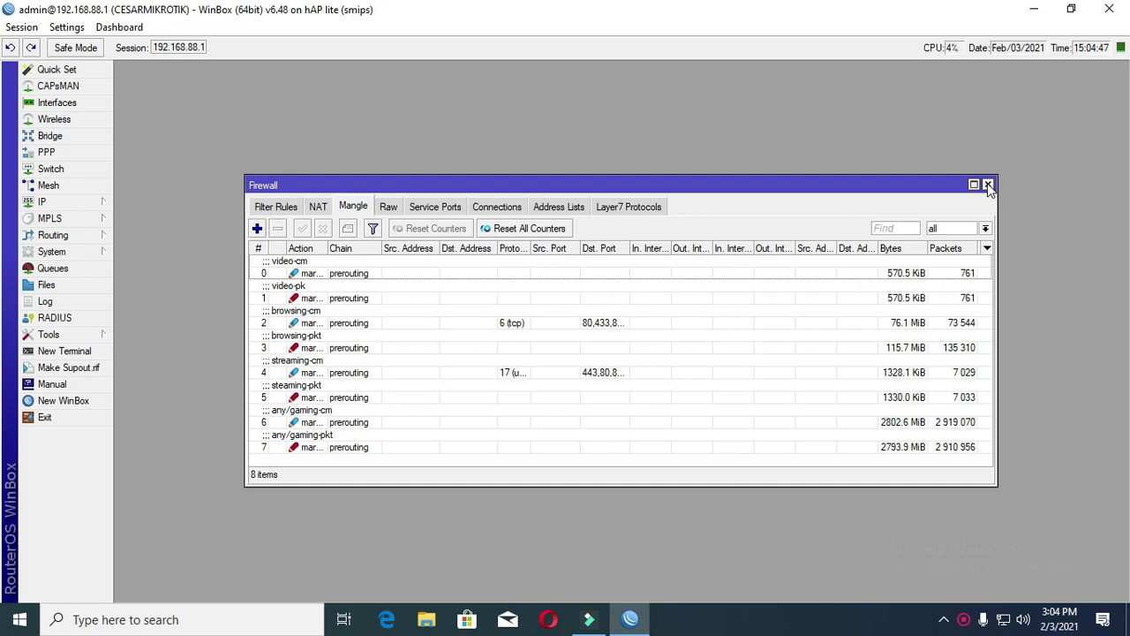
- Close the Firewall window and show the empty Queue Tree tab of the queue list
left_click(61, 268)
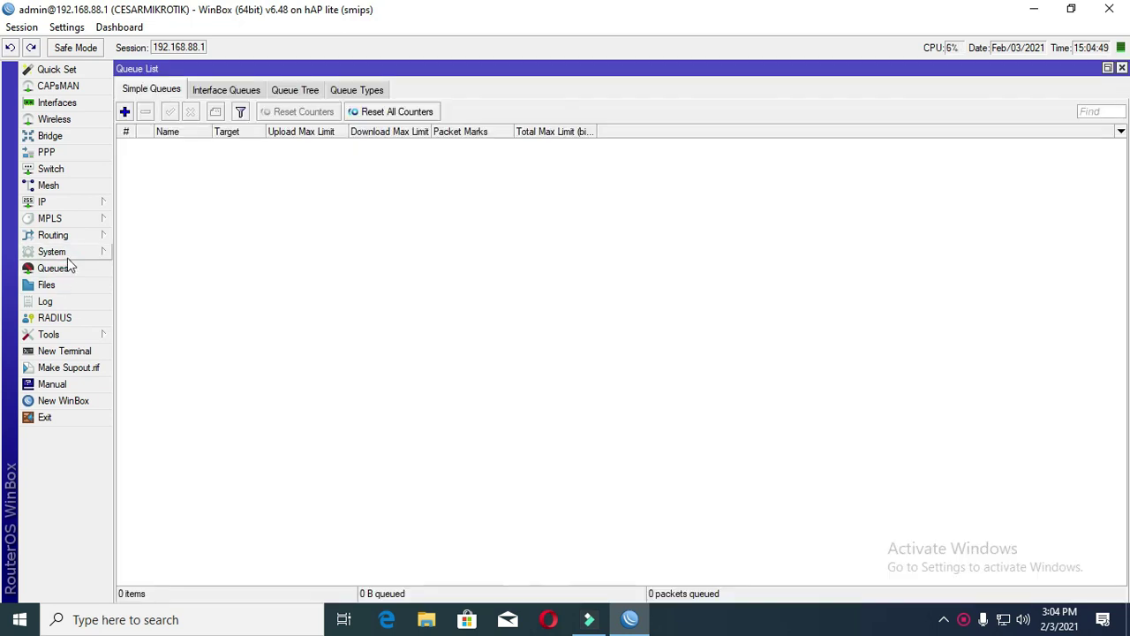
left_click(291, 89)
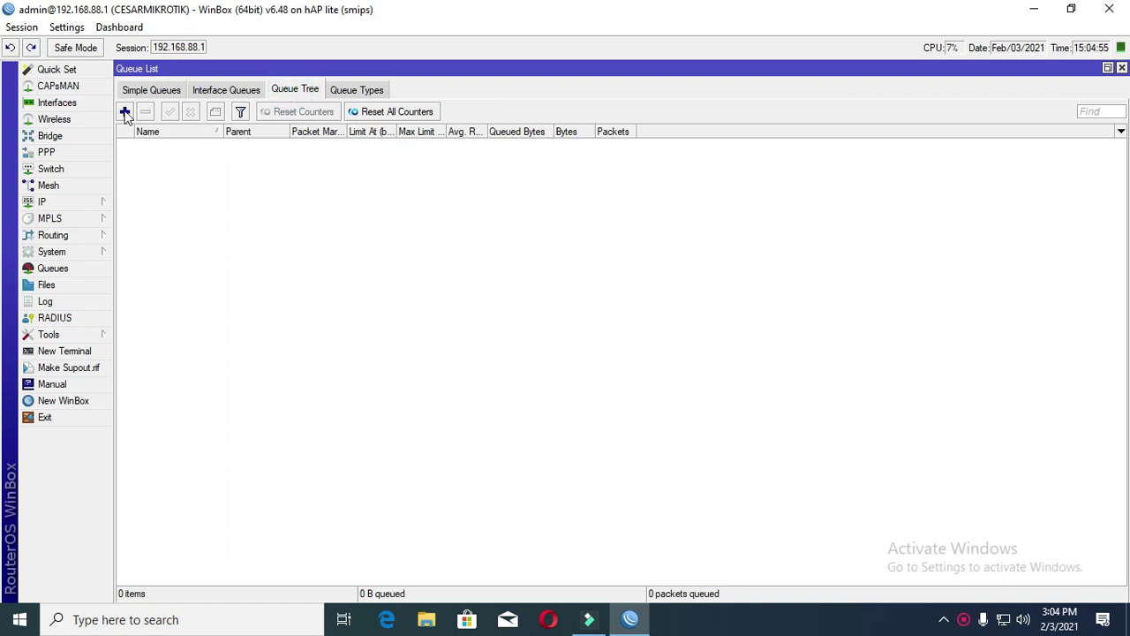
- Create queue 'lan total download' on 2.lan with pcq-download-default type and 13M max limit
left_click(125, 113)
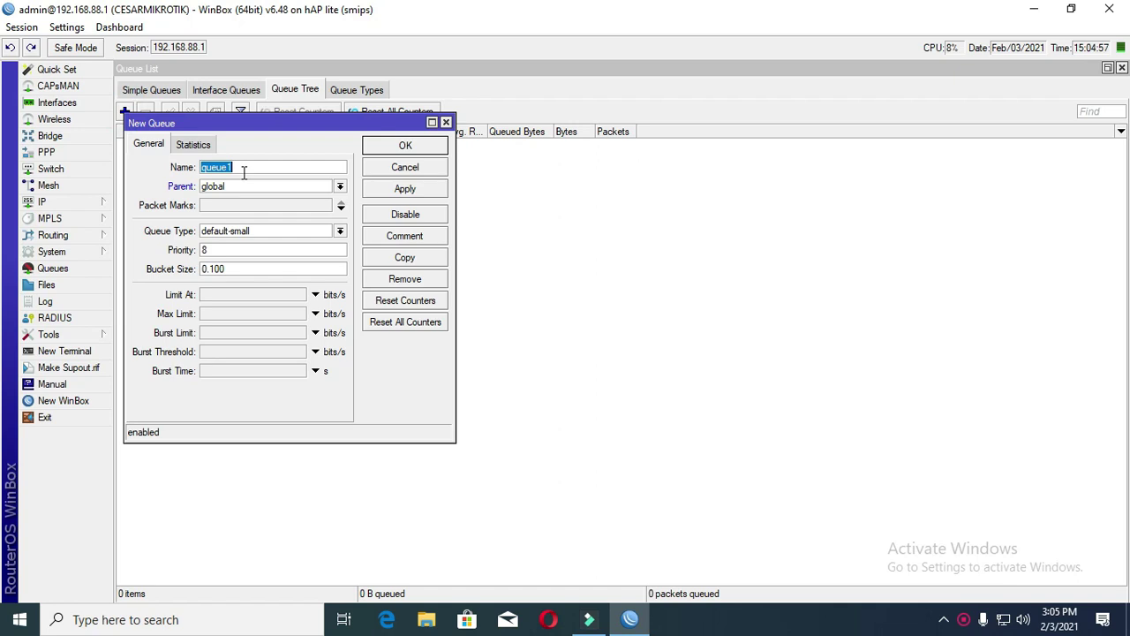
type("lan total download")
left_click(340, 187)
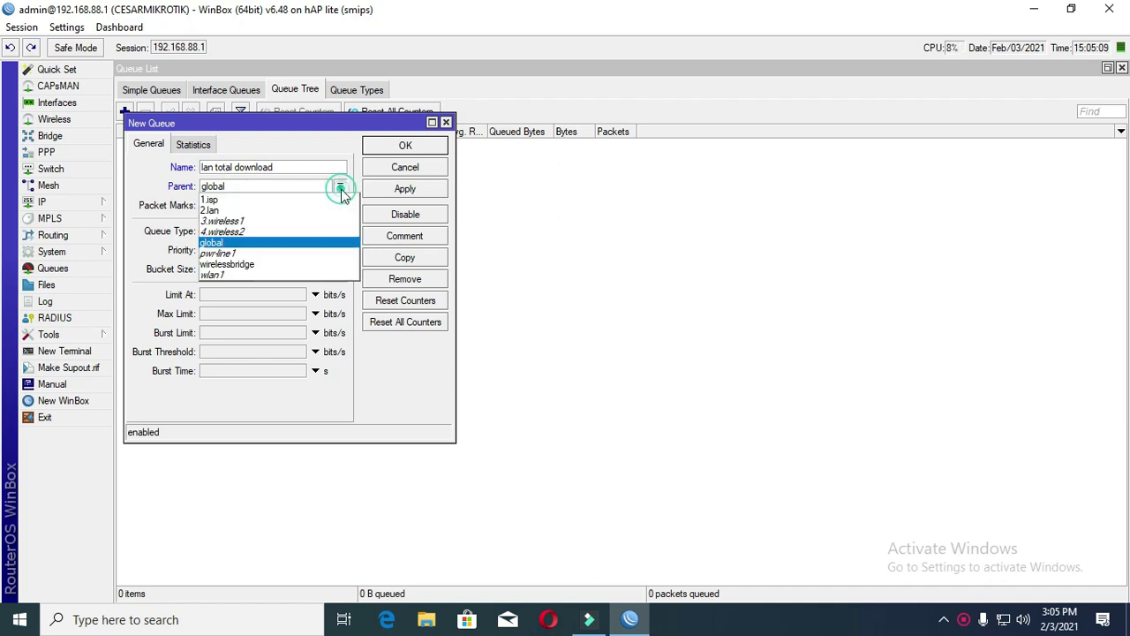
left_click(263, 213)
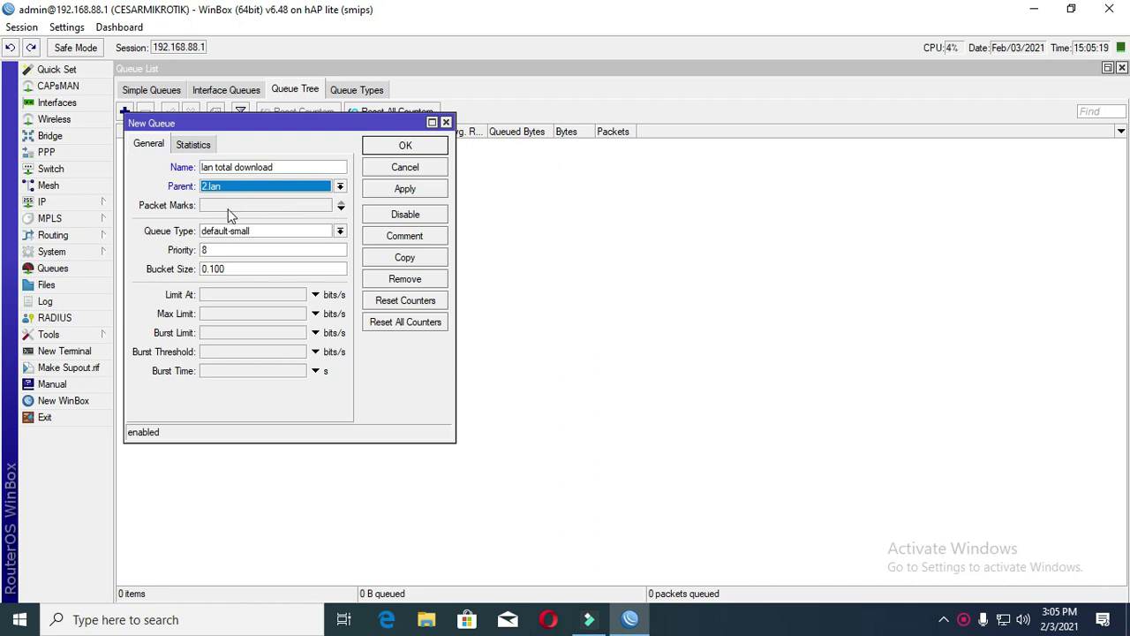
left_click(272, 234)
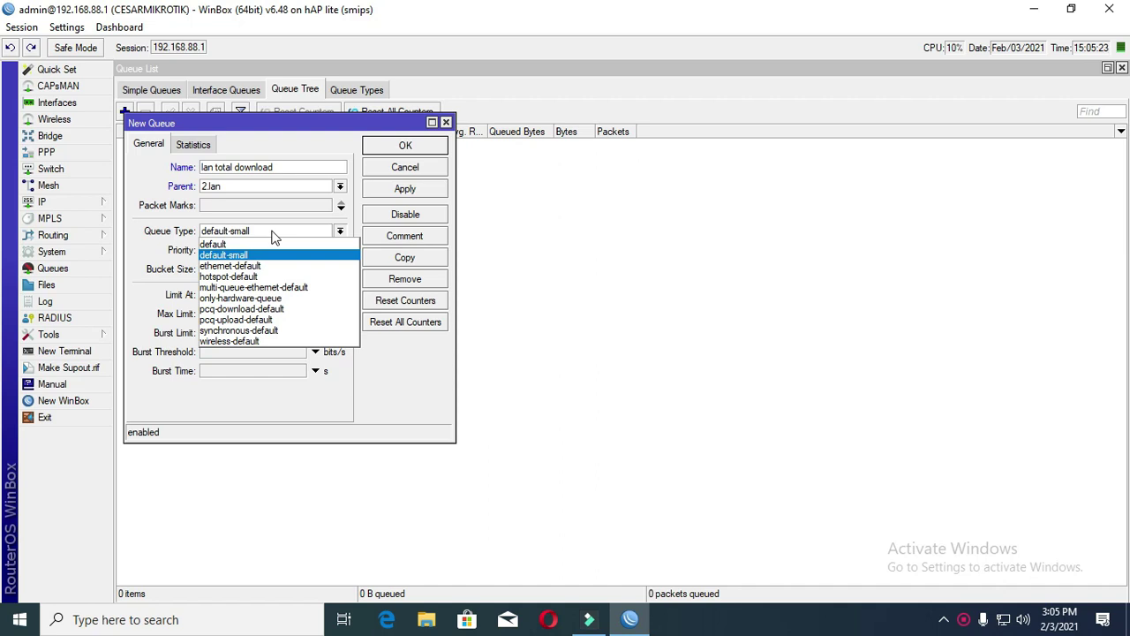
left_click(289, 309)
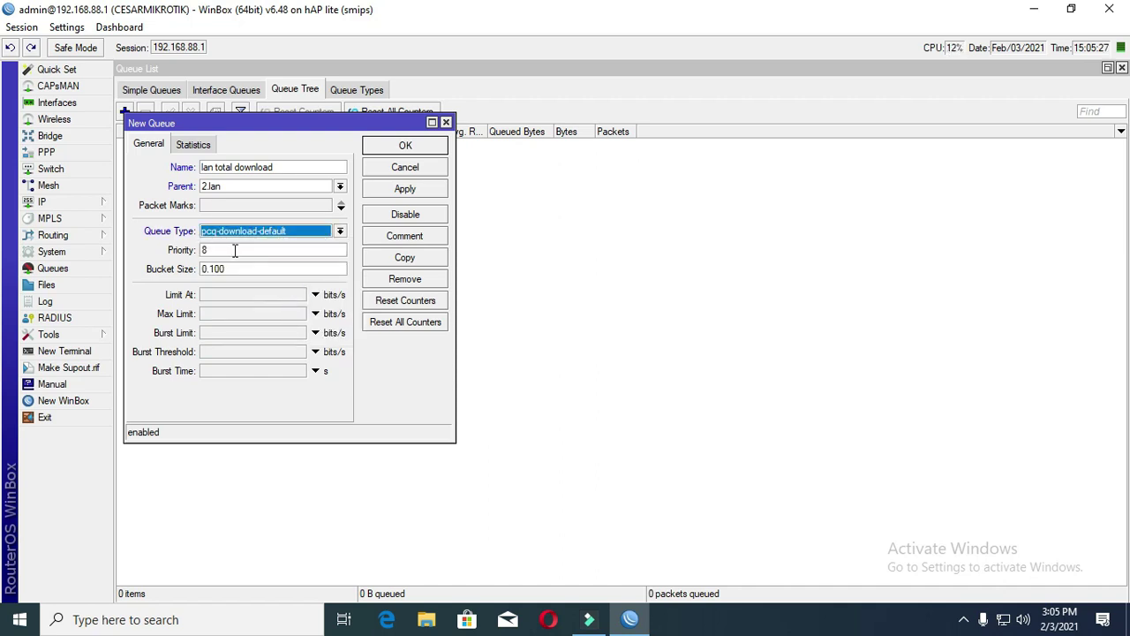
left_click(225, 313)
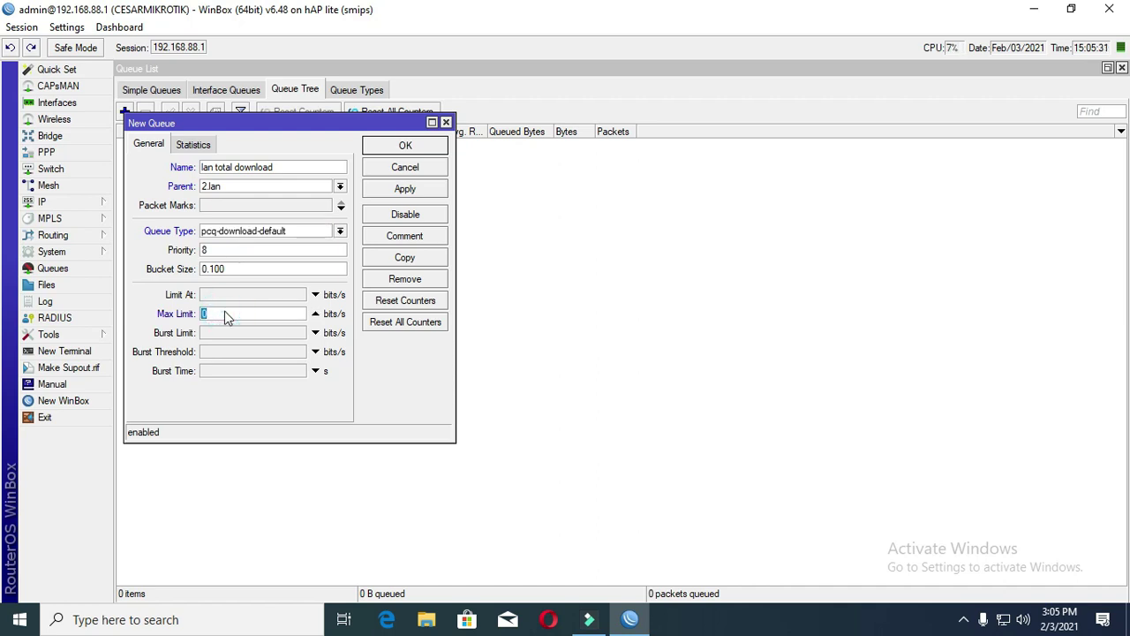
type("13m")
left_click(405, 188)
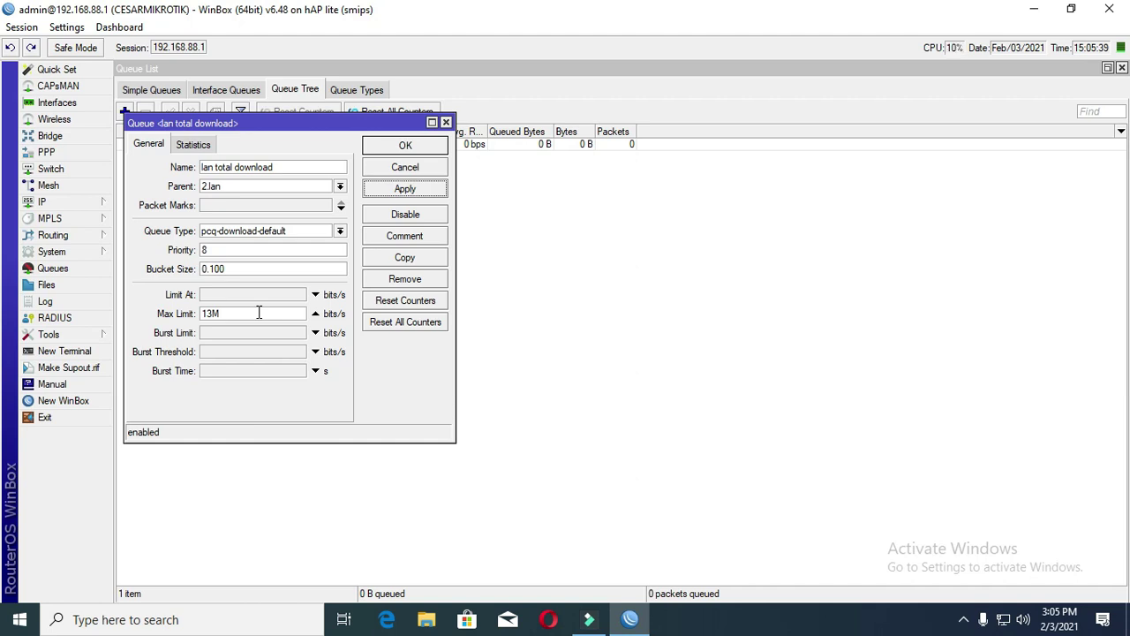
left_click_drag(274, 122, 419, 133)
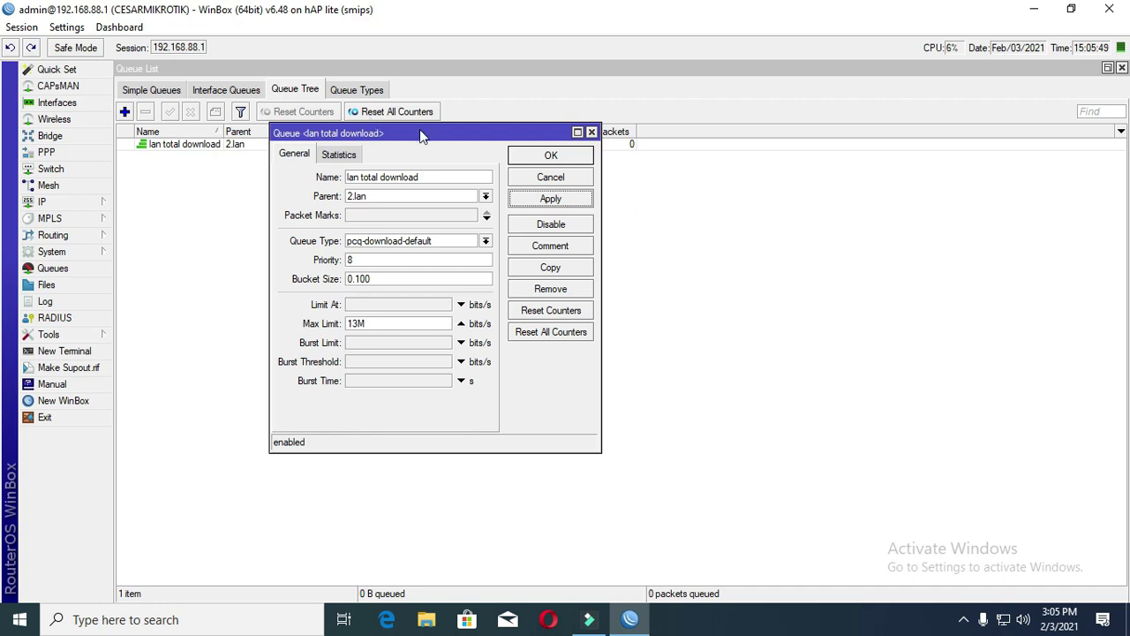
left_click(551, 156)
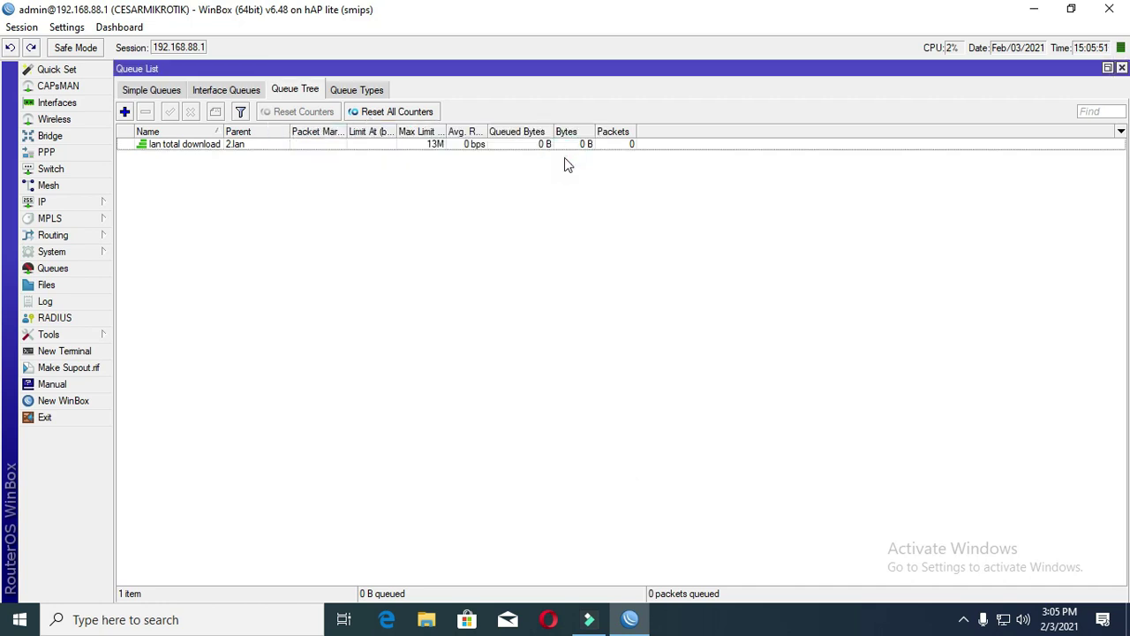
- Start a new queue named 'browsing lan download' with lan total download as parent
left_click(180, 147)
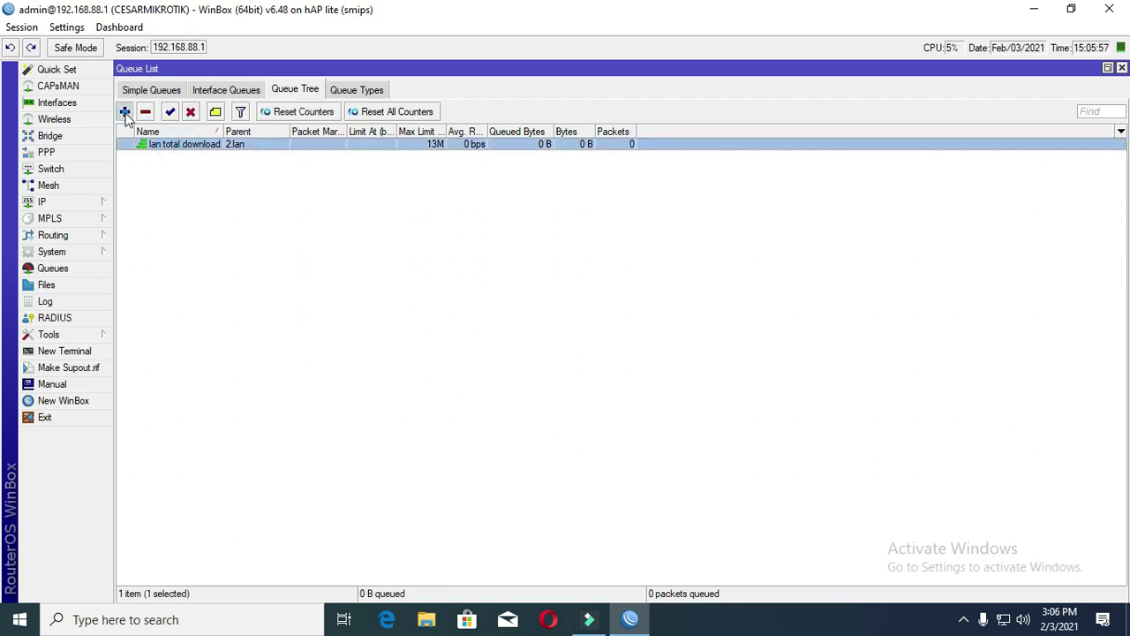
left_click(124, 112)
type("bros")
key("BackSpace")
type("wsing")
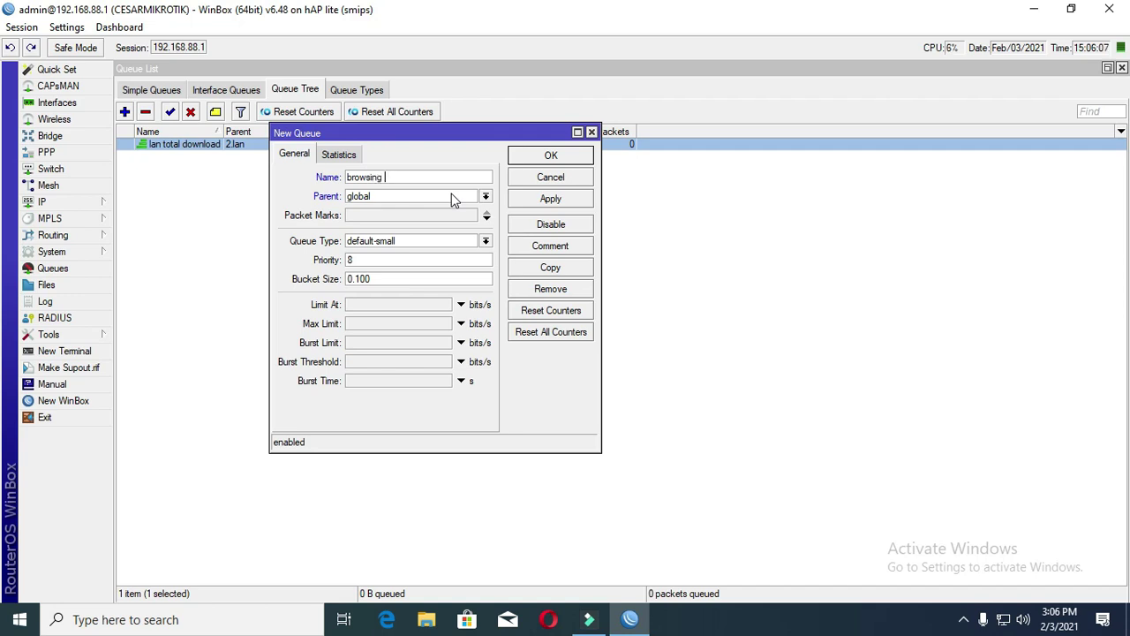
type(" lan download")
left_click(486, 198)
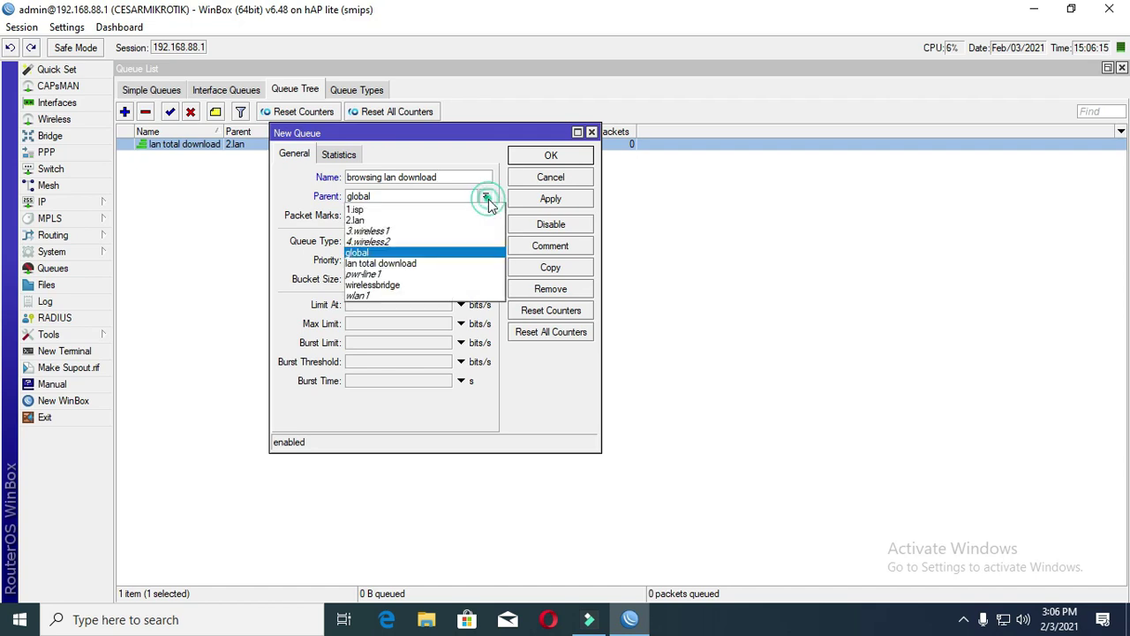
left_click(423, 263)
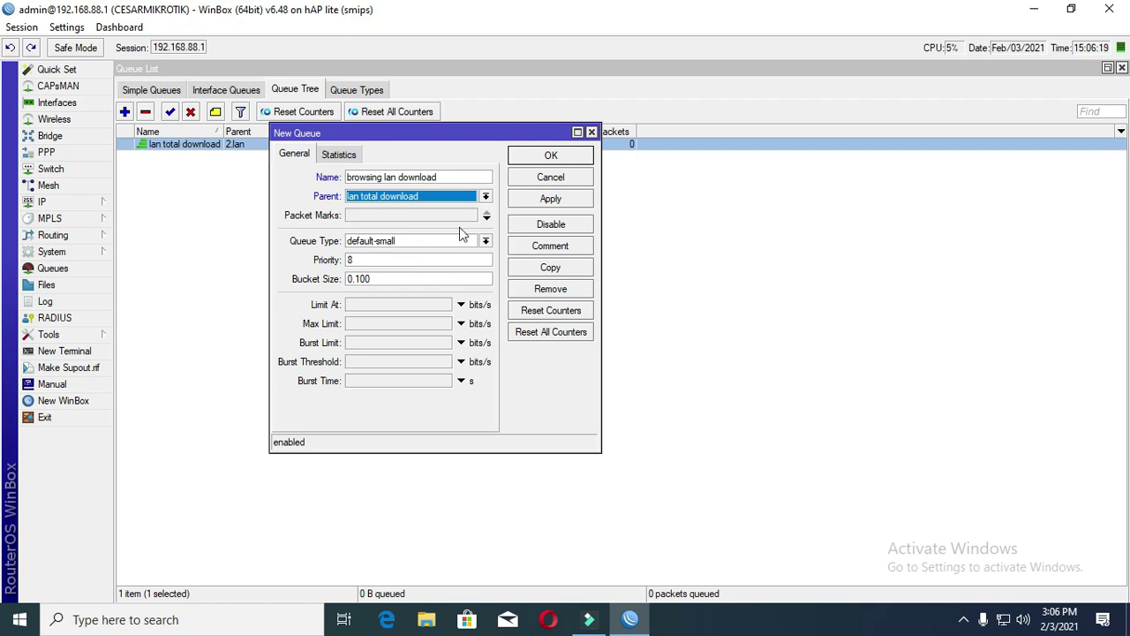
- Give it packet mark browsing-pkt, default queue type, priority 5 and a 7M max limit, and save
left_click(421, 215)
left_click(471, 216)
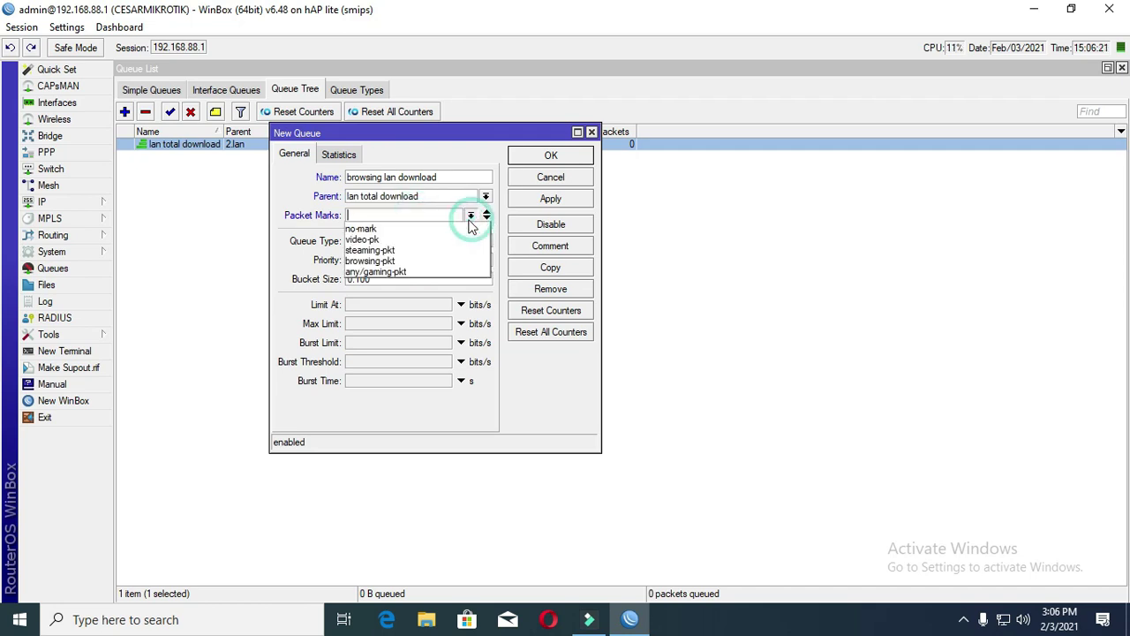
left_click(403, 261)
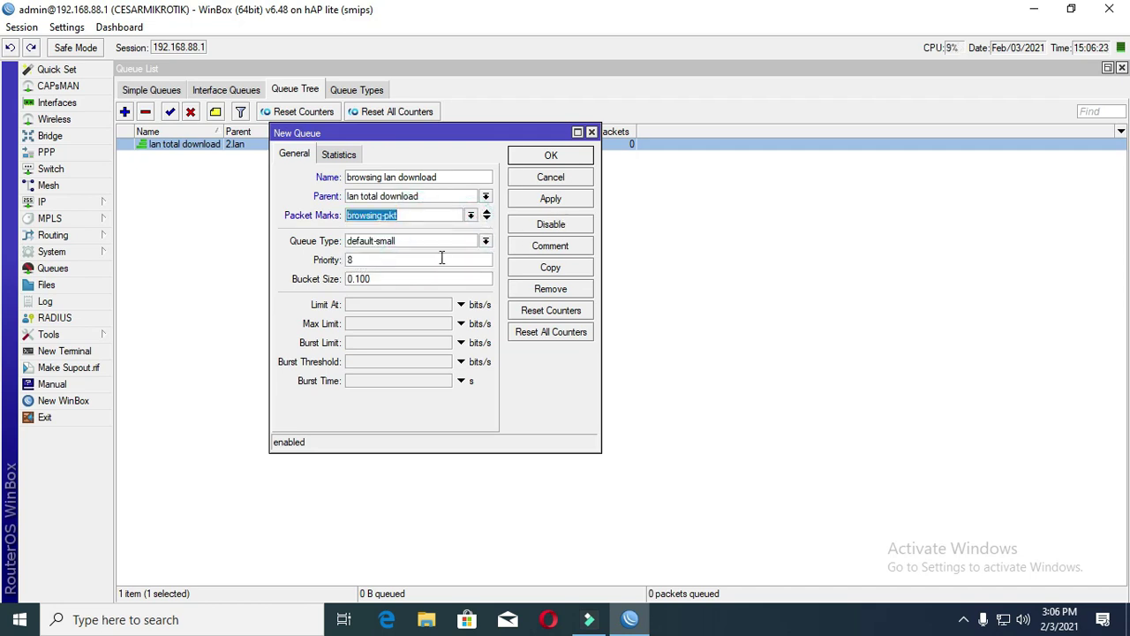
left_click(485, 241)
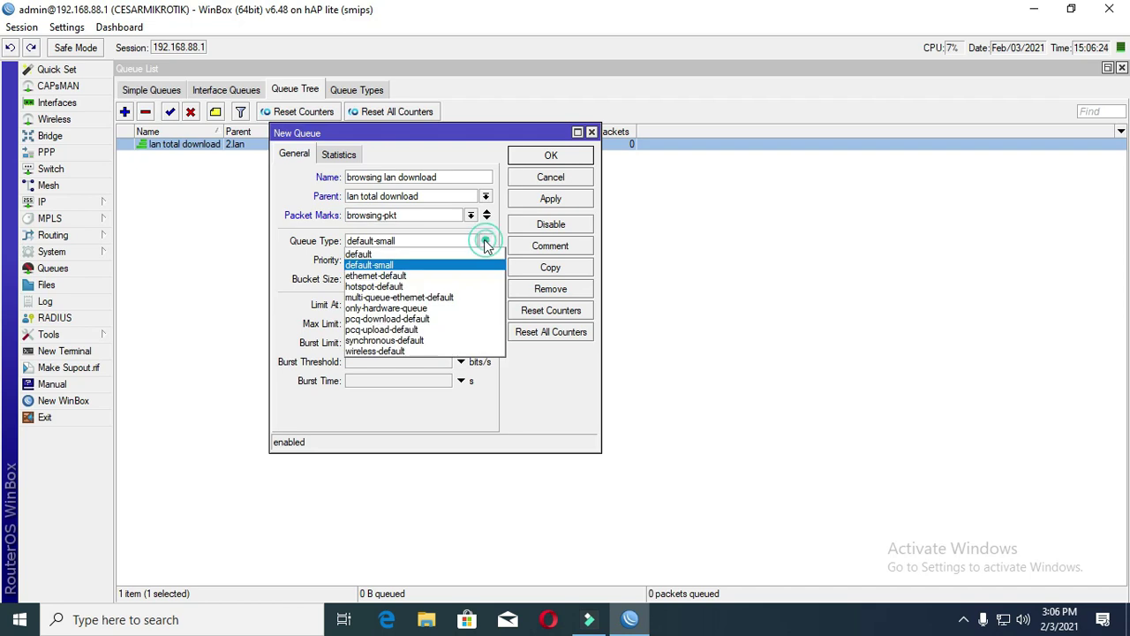
left_click(383, 255)
key("Tab")
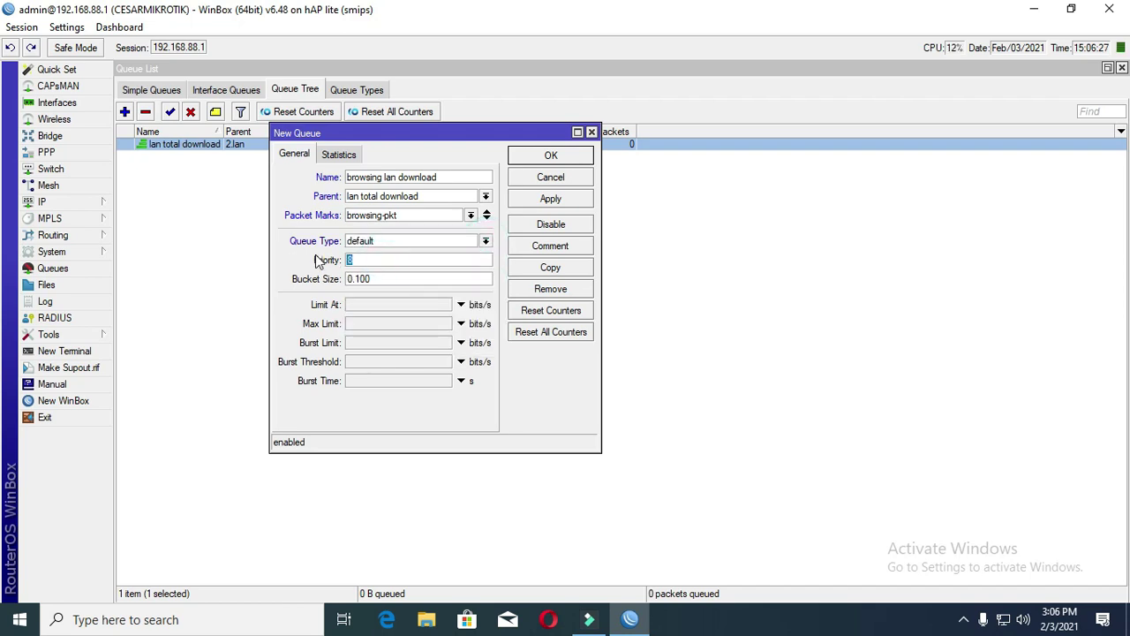
type("5")
left_click(399, 324)
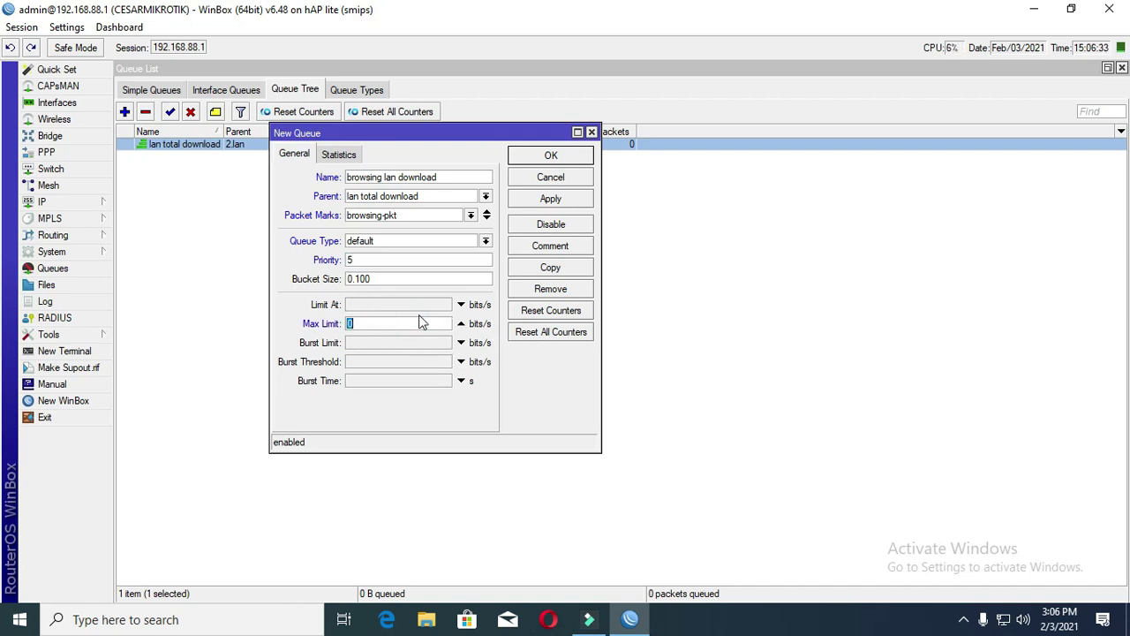
type("7m")
left_click(549, 199)
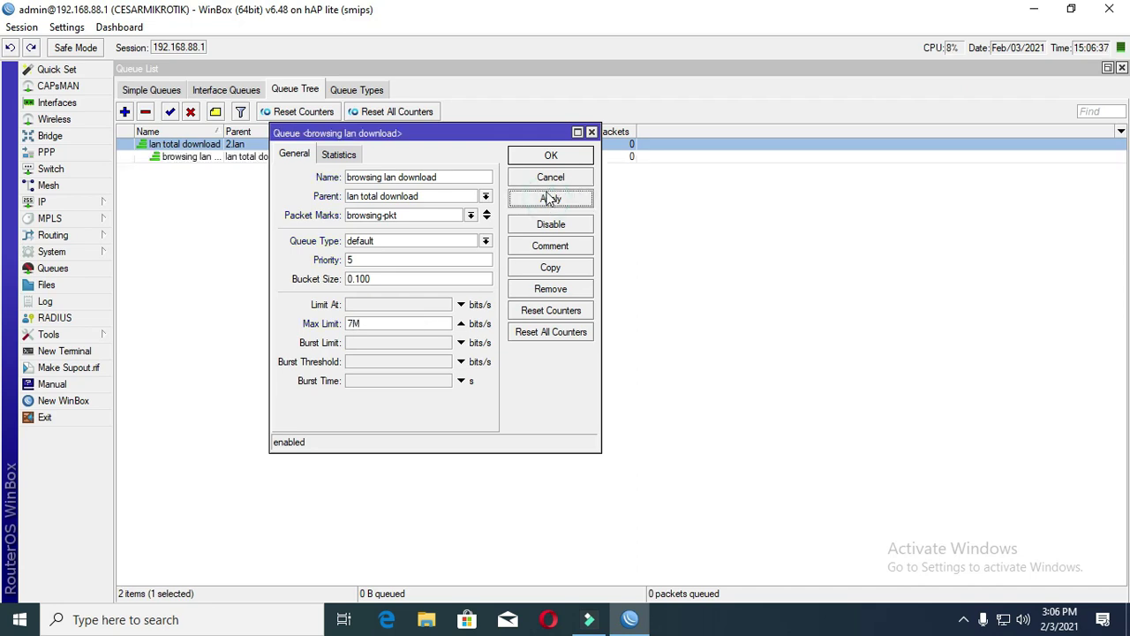
left_click(550, 156)
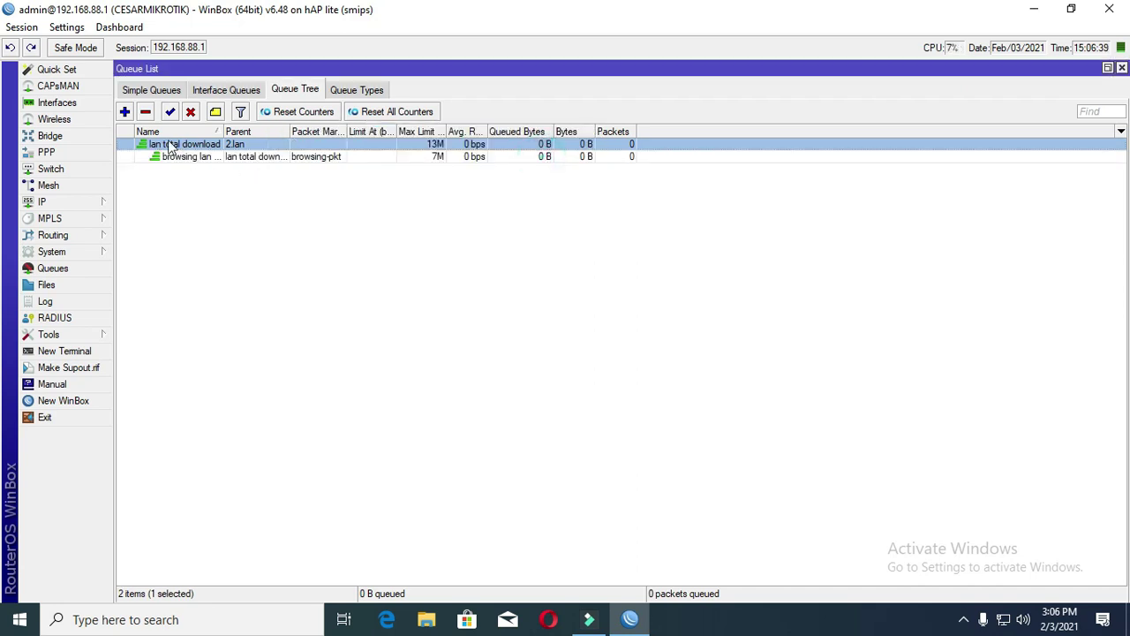
- Start a new queue named 'video streaming lan download' under lan total download
left_click(125, 111)
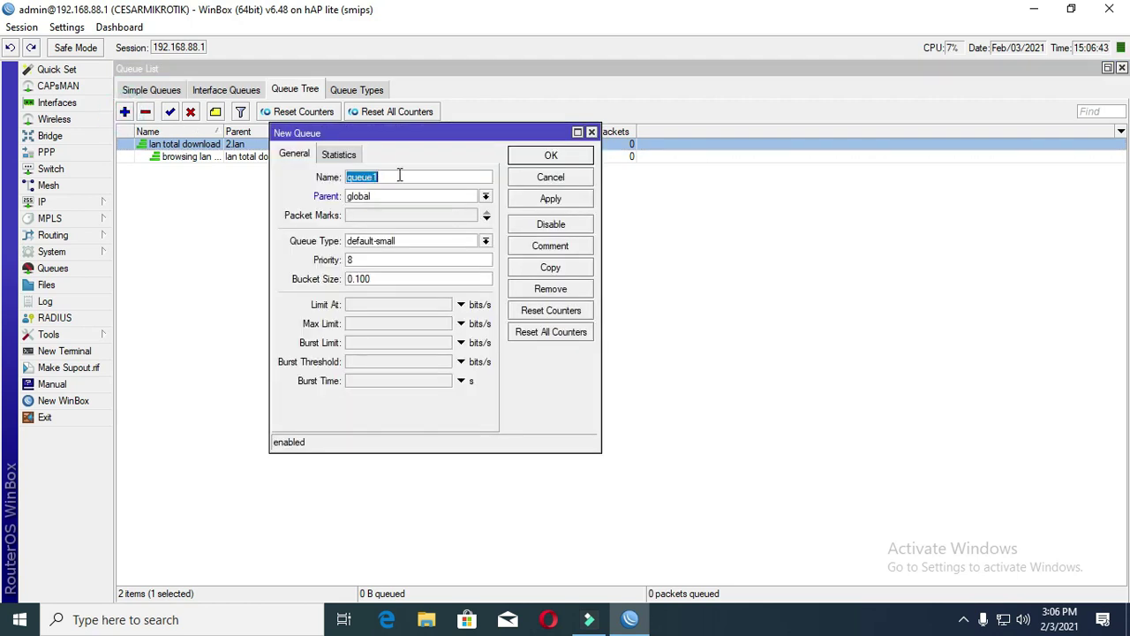
type("video")
key("BackSpace")
type("-st")
type("rea")
key("BackSpace")
key("BackSpace")
key("BackSpace")
key("BackSpace")
key("BackSpace")
key("BackSpace")
type("streaming lan download")
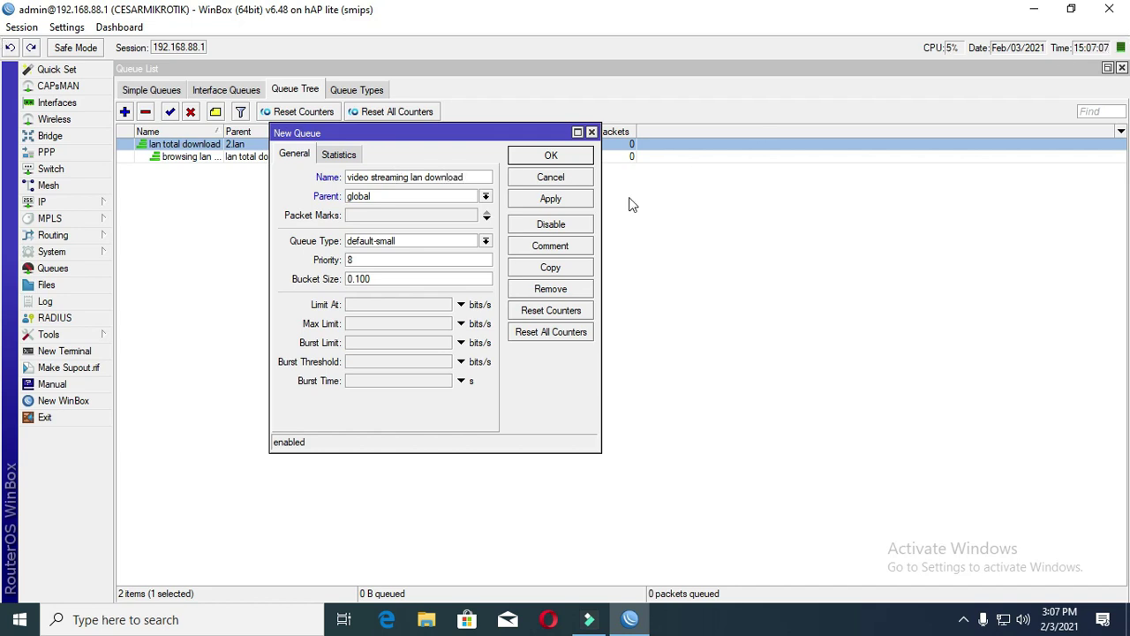
left_click(486, 196)
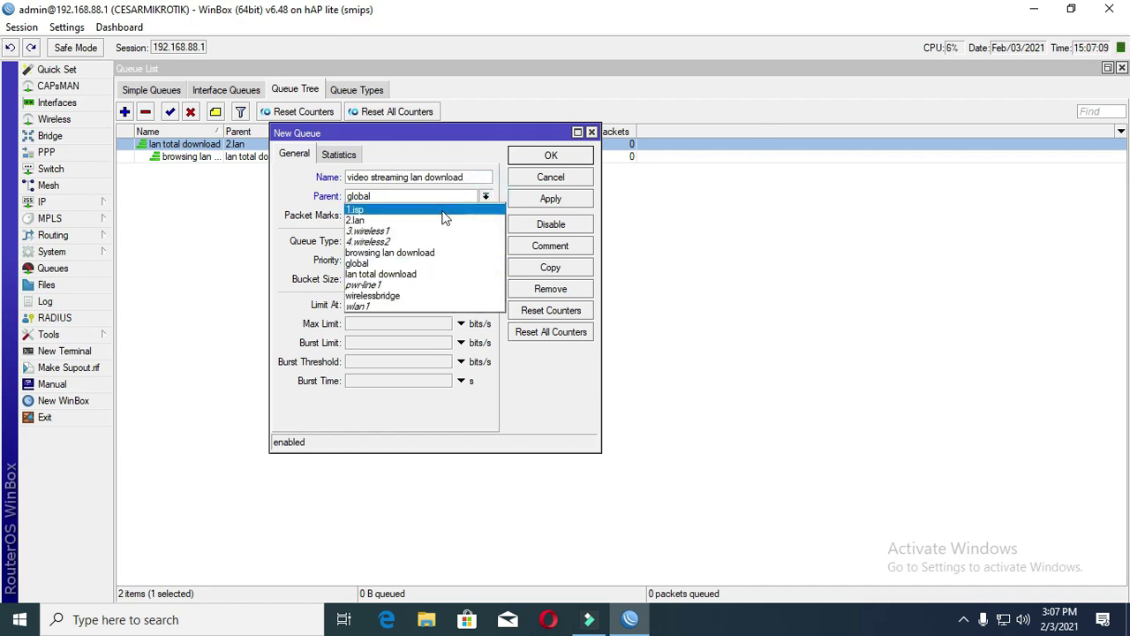
left_click(417, 274)
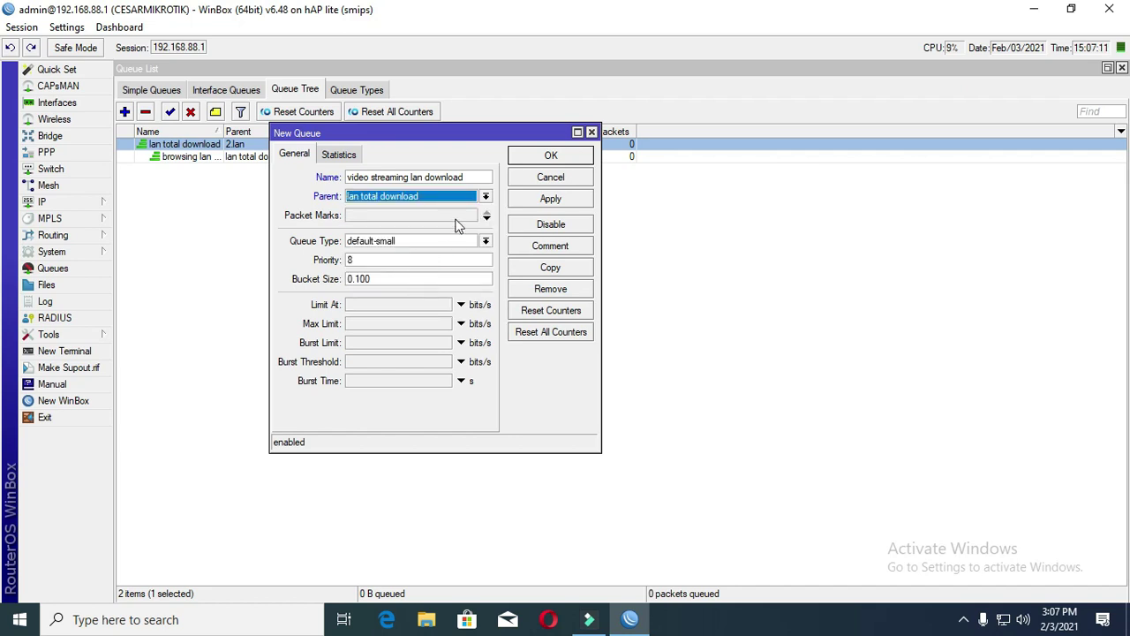
- Match packet marks steaming-pkt and video-pk, with default queue type and priority left at 8
left_click(454, 217)
left_click(471, 214)
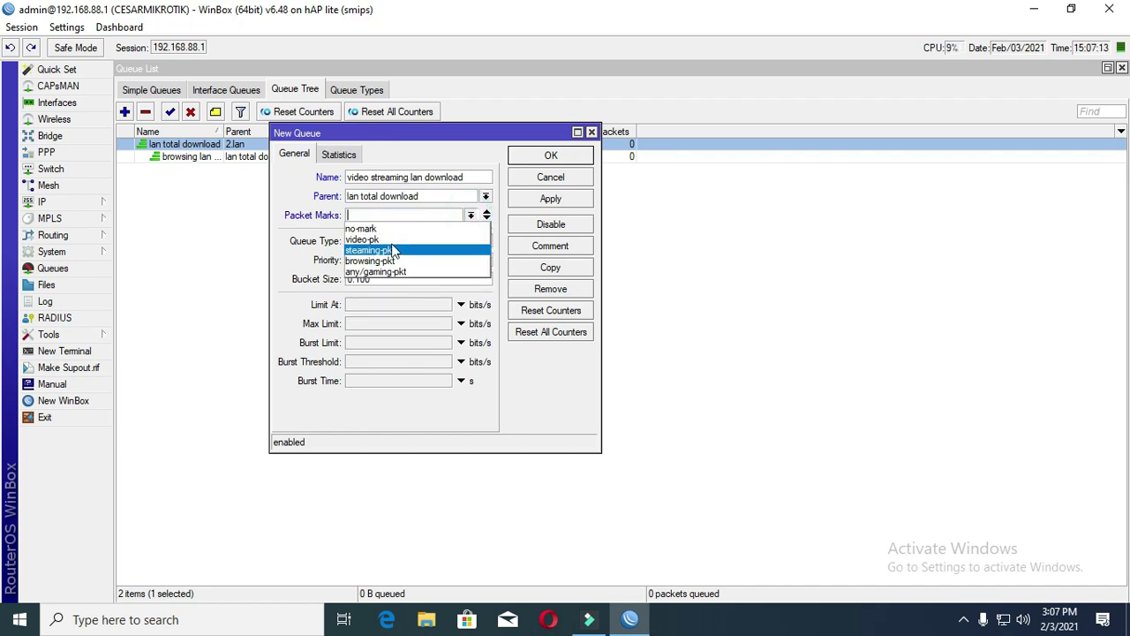
left_click(395, 250)
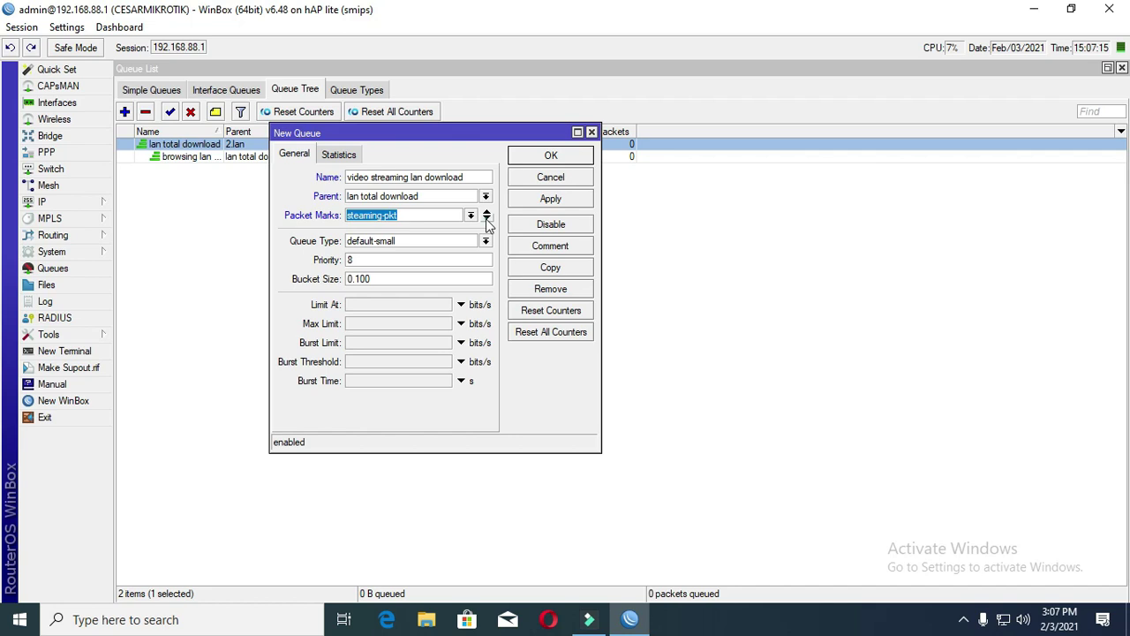
left_click(487, 220)
left_click(471, 234)
left_click(393, 264)
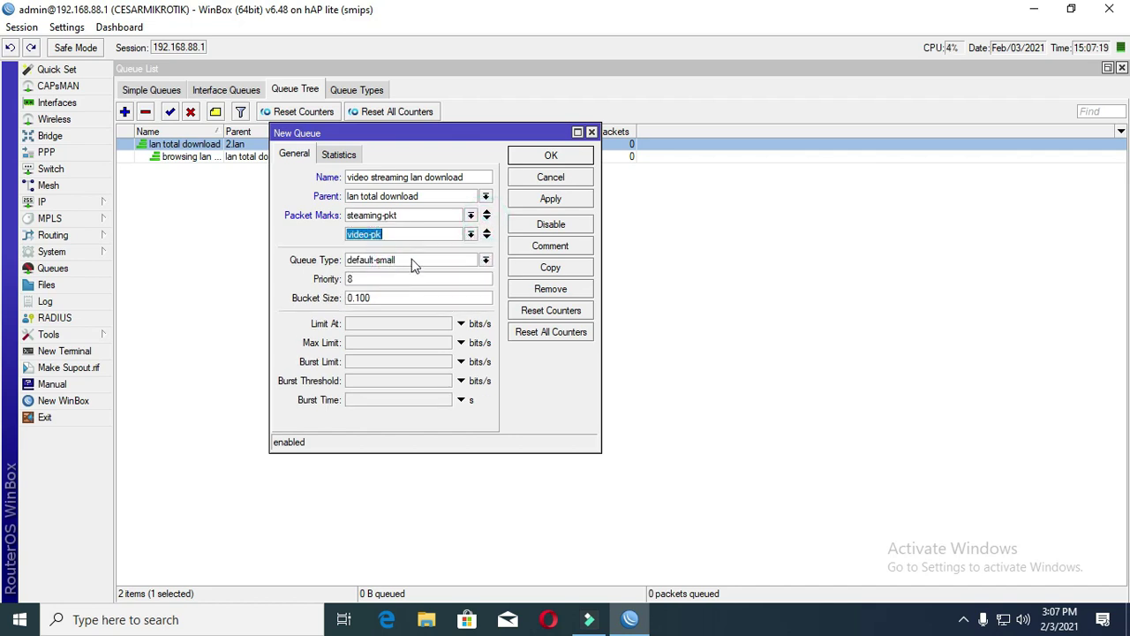
left_click(412, 265)
left_click(406, 268)
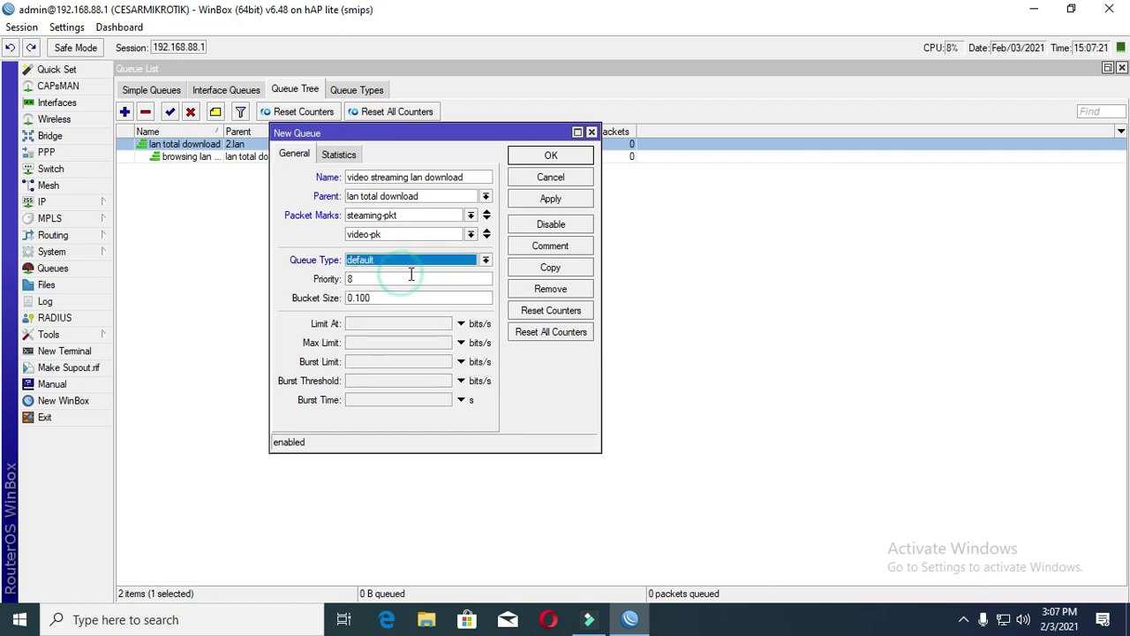
double_click(373, 278)
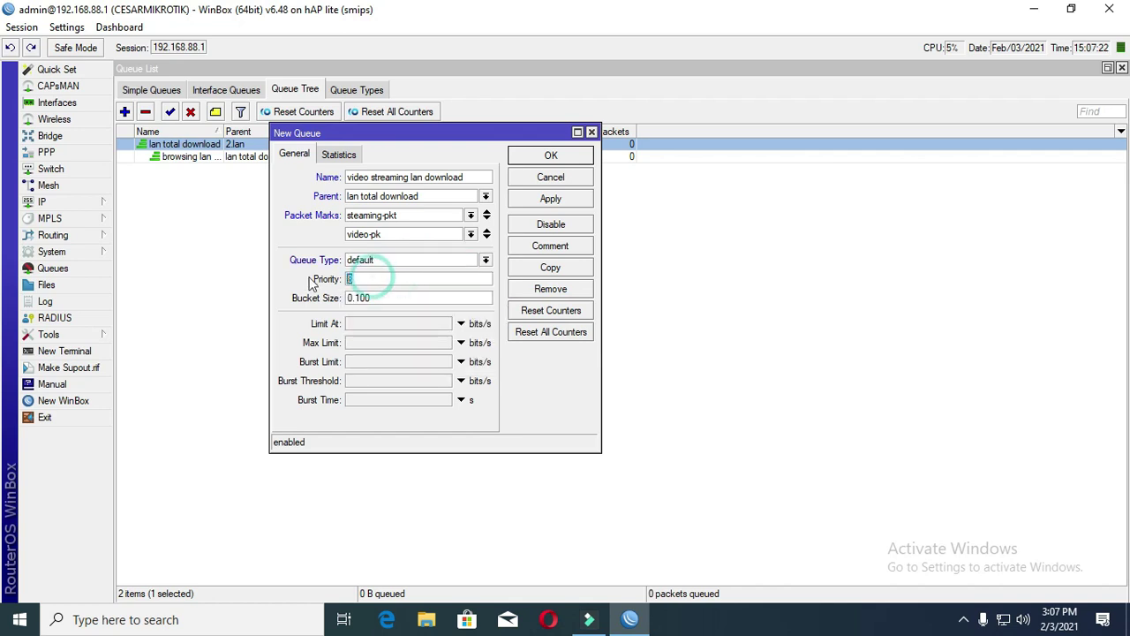
left_click(382, 279)
- Set the max limit to 5M and save the video streaming queue
left_click(357, 342)
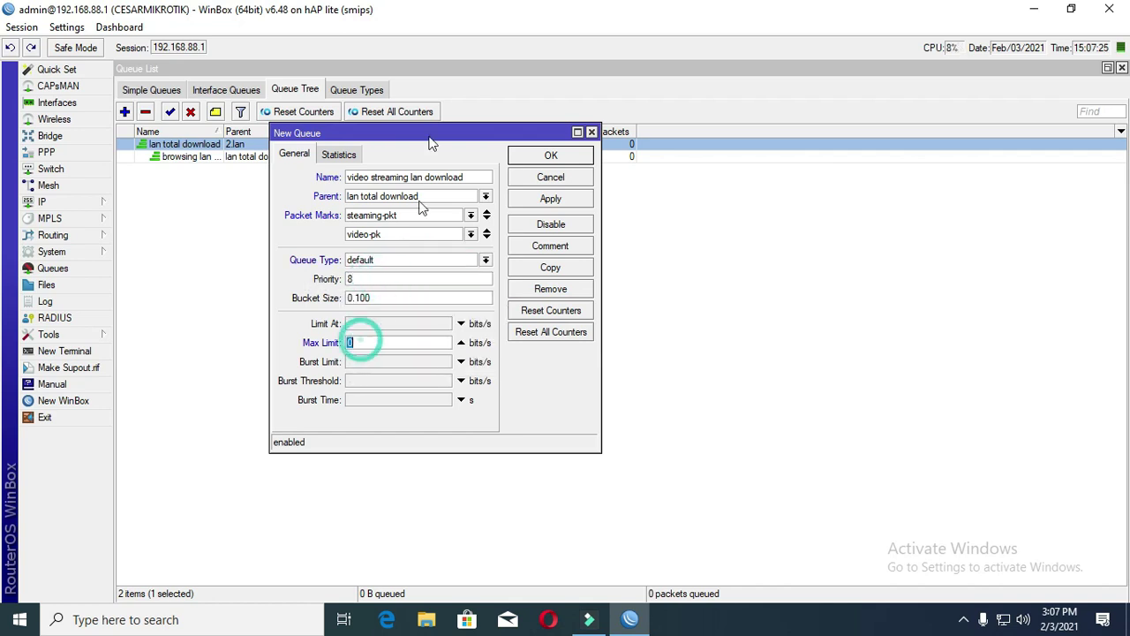
left_click_drag(436, 132, 560, 212)
type("4m")
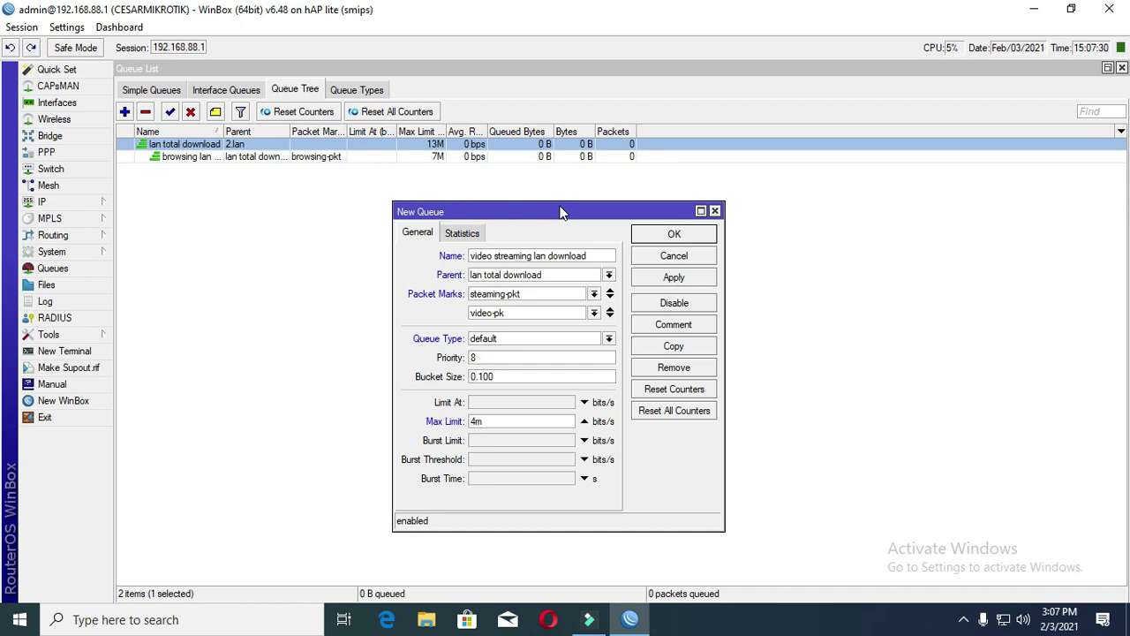
key("BackSpace")
key("BackSpace")
type("5m")
left_click(675, 277)
left_click(671, 234)
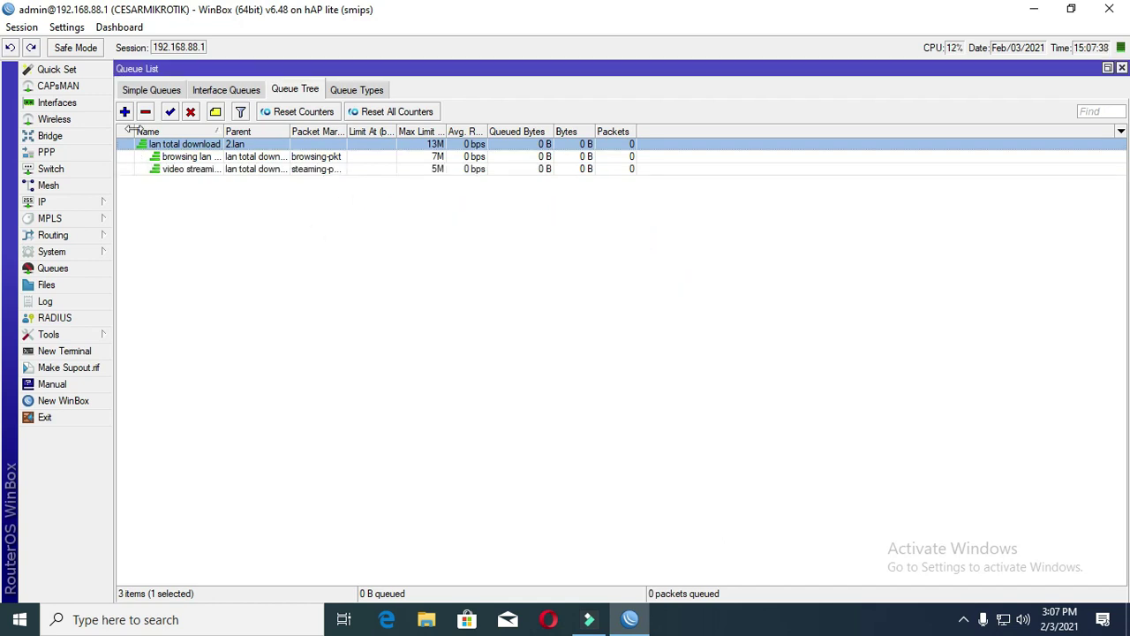
- Start queue 'any gaming lan download' under lan total download, matching the any/gaming-pkt mark
left_click(124, 112)
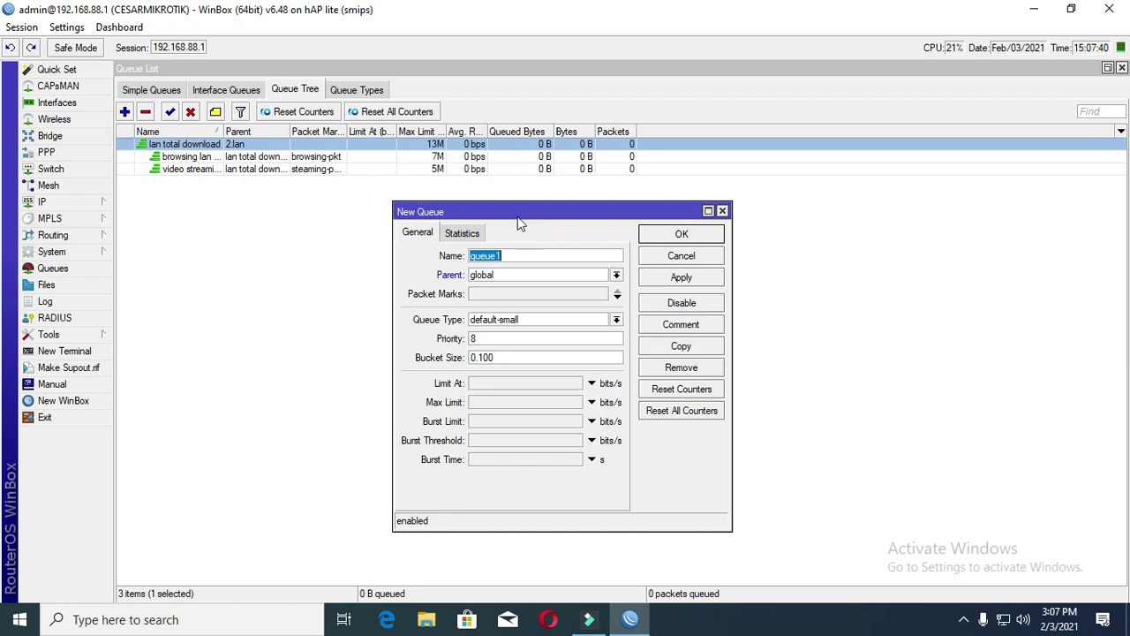
left_click_drag(517, 209, 426, 191)
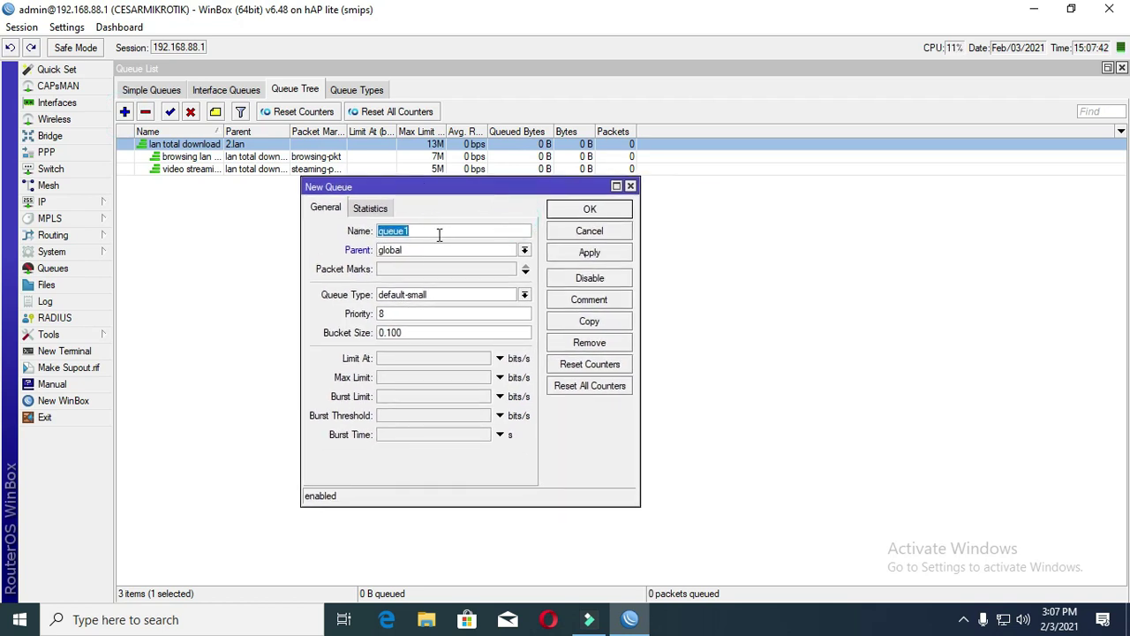
type("any gaming lan download")
left_click(437, 252)
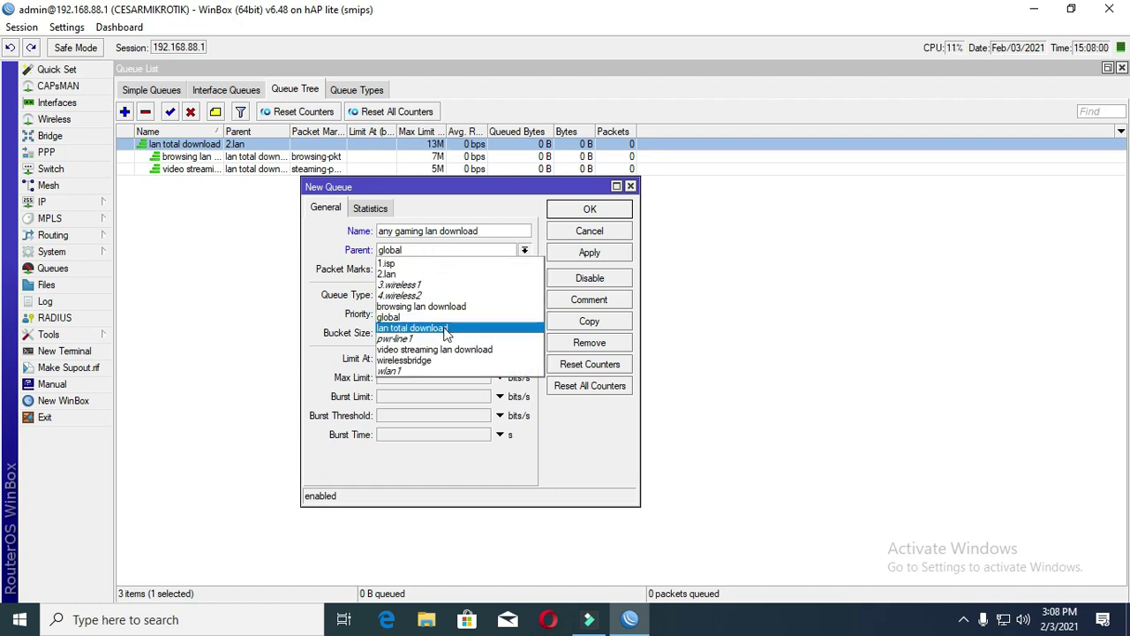
left_click(445, 328)
left_click(460, 267)
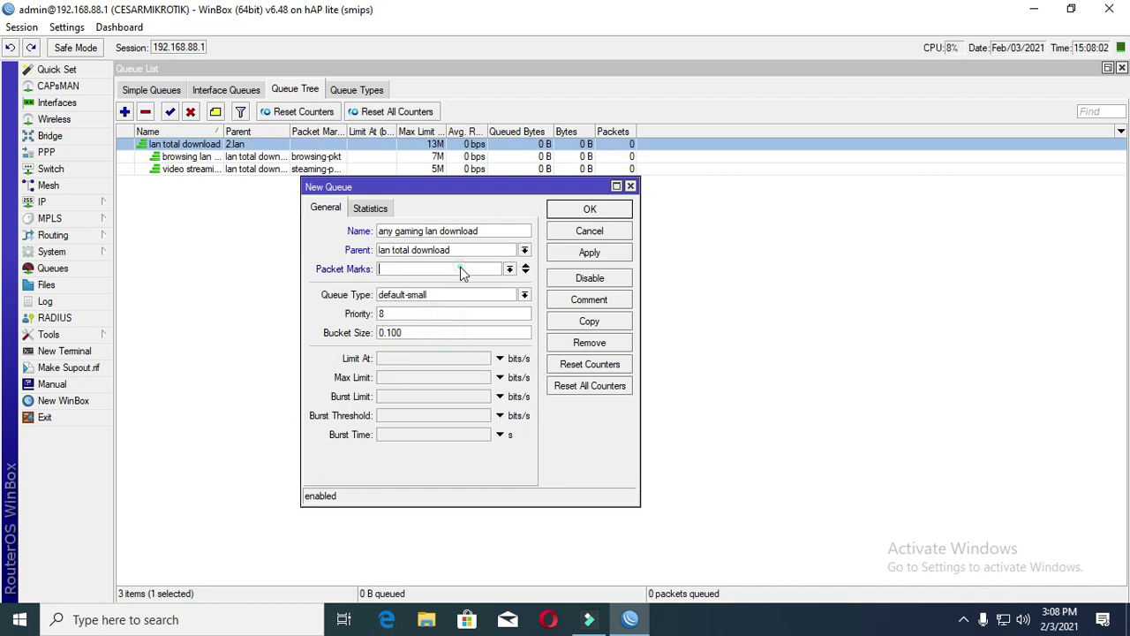
left_click(510, 270)
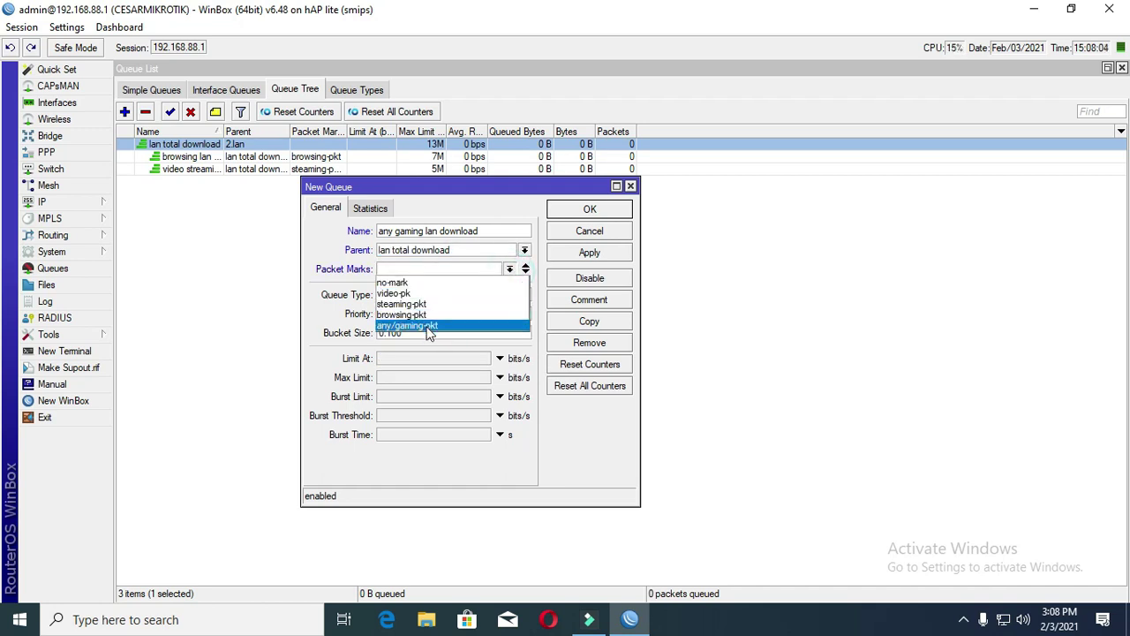
left_click(429, 326)
- Give it default queue type, priority 1 and a 5M max limit, and save
left_click(496, 296)
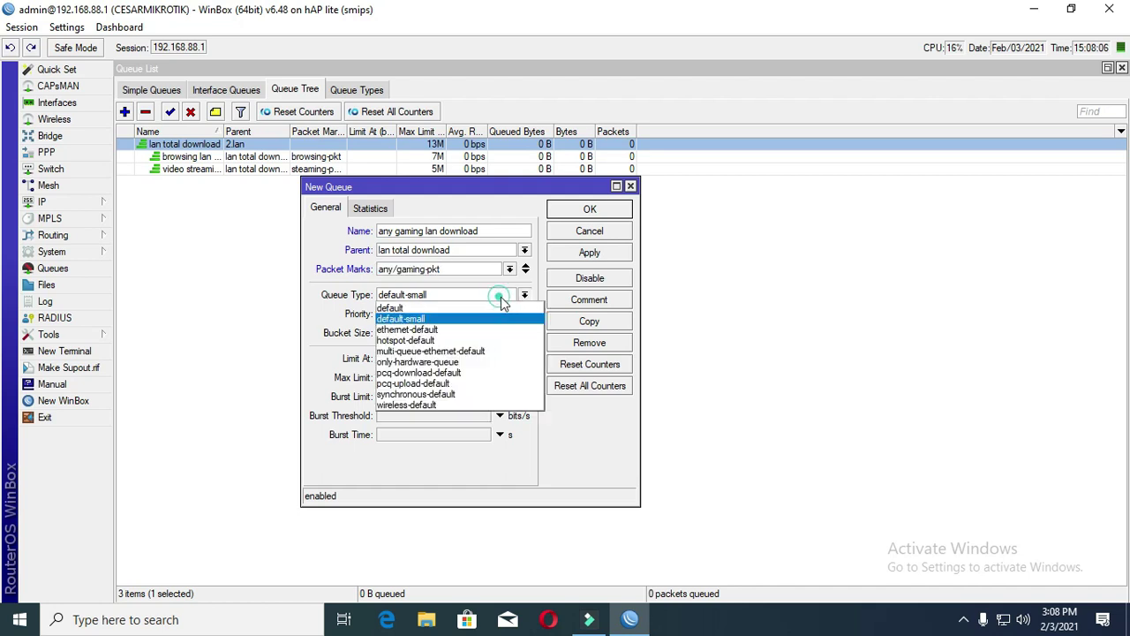
left_click(419, 313)
left_click(419, 313)
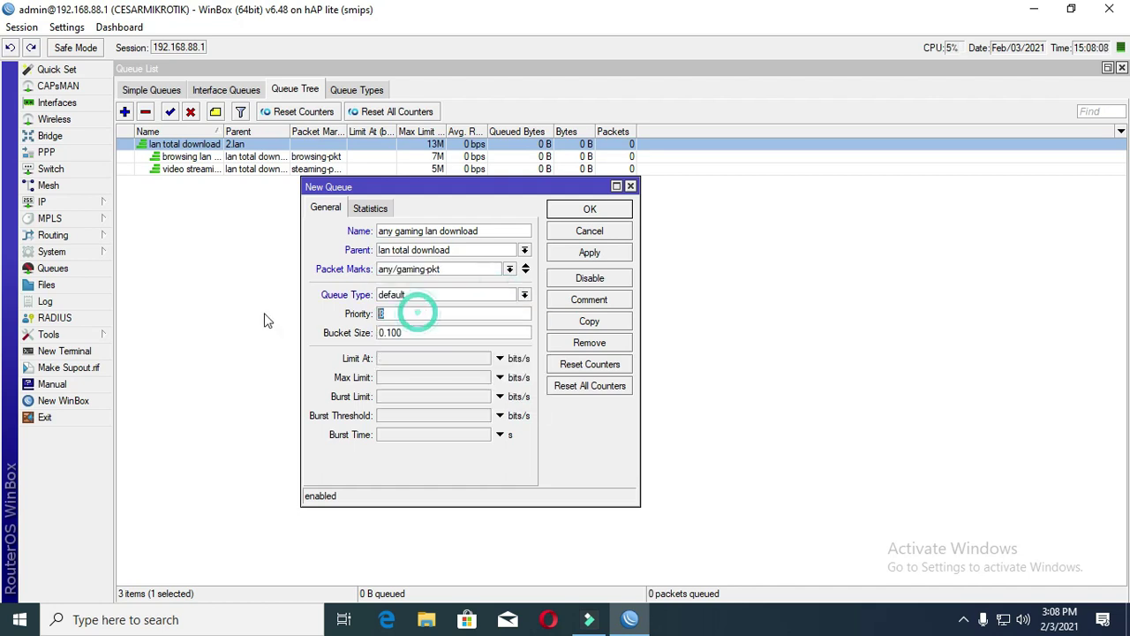
type("1")
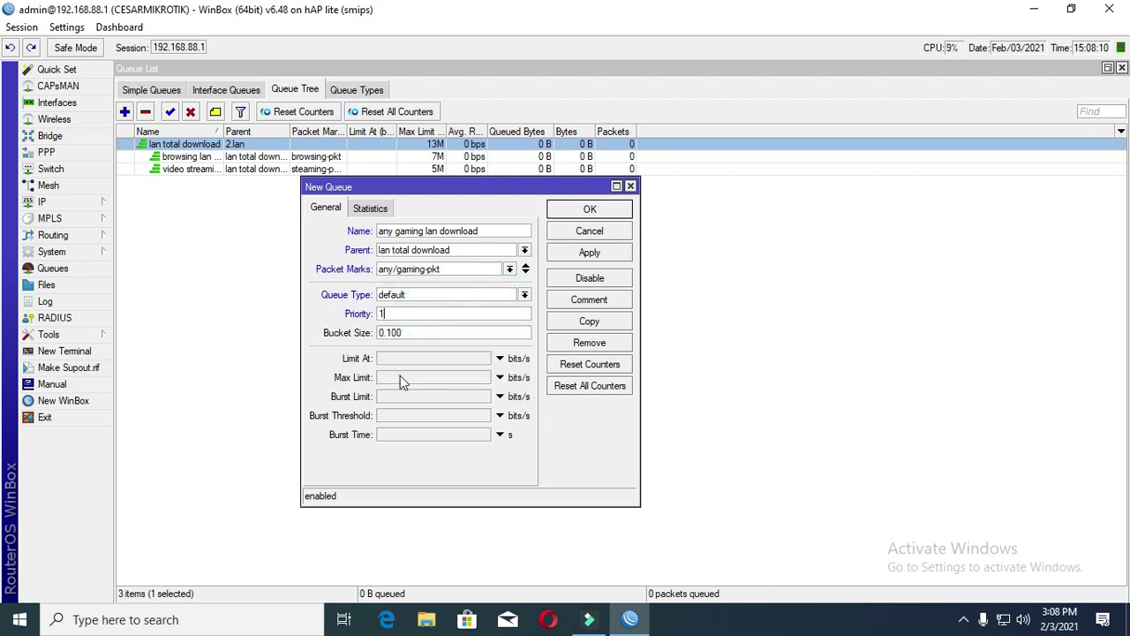
left_click(399, 377)
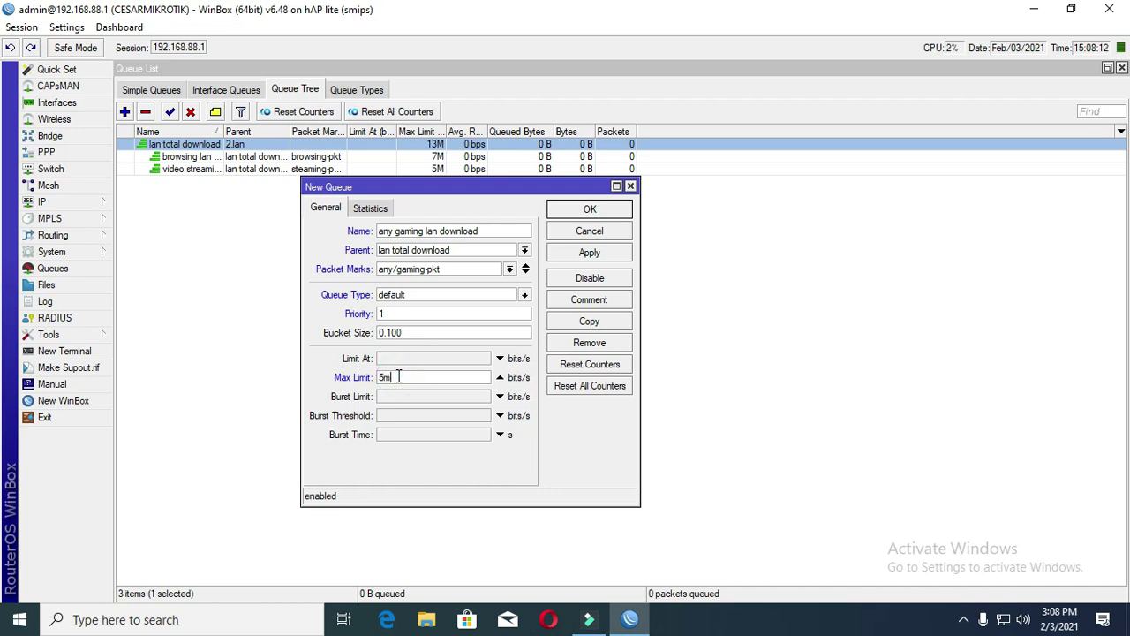
left_click(590, 252)
left_click(586, 215)
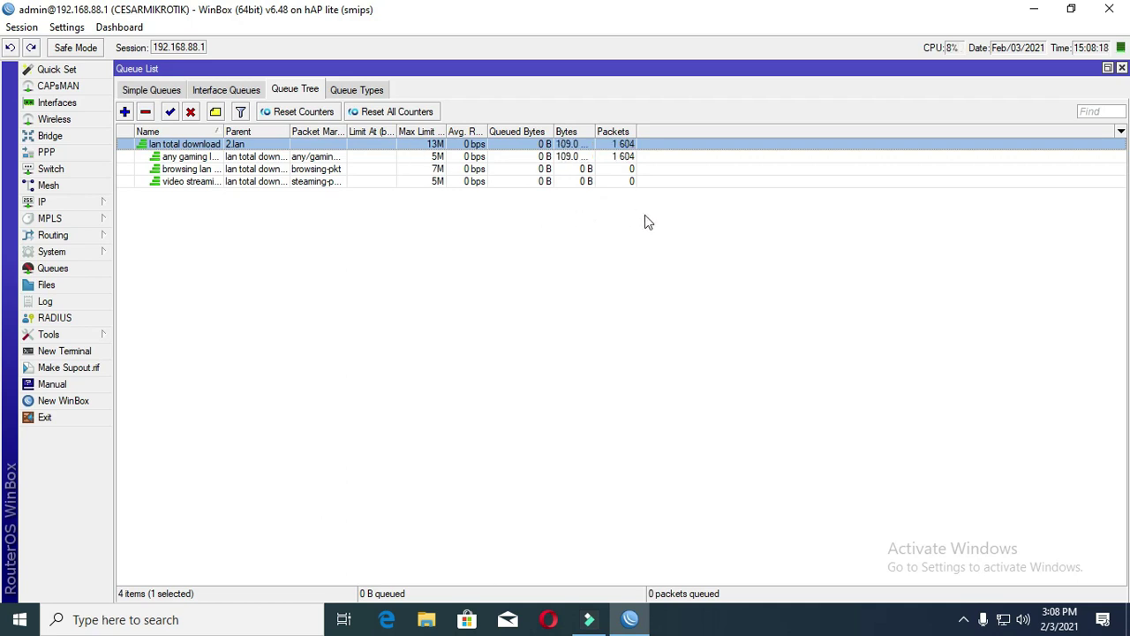
- Check the counters of the browsing, video streaming and any gaming queues
left_click(428, 170)
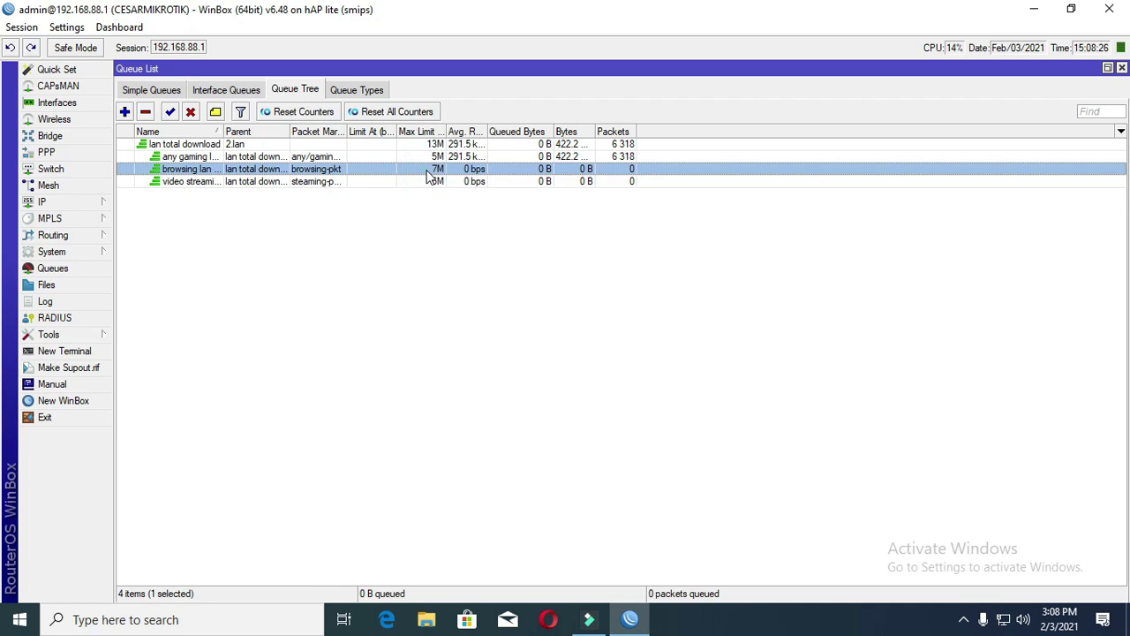
left_click(430, 158)
left_click(428, 169)
left_click(426, 180)
left_click(429, 168)
left_click(422, 157)
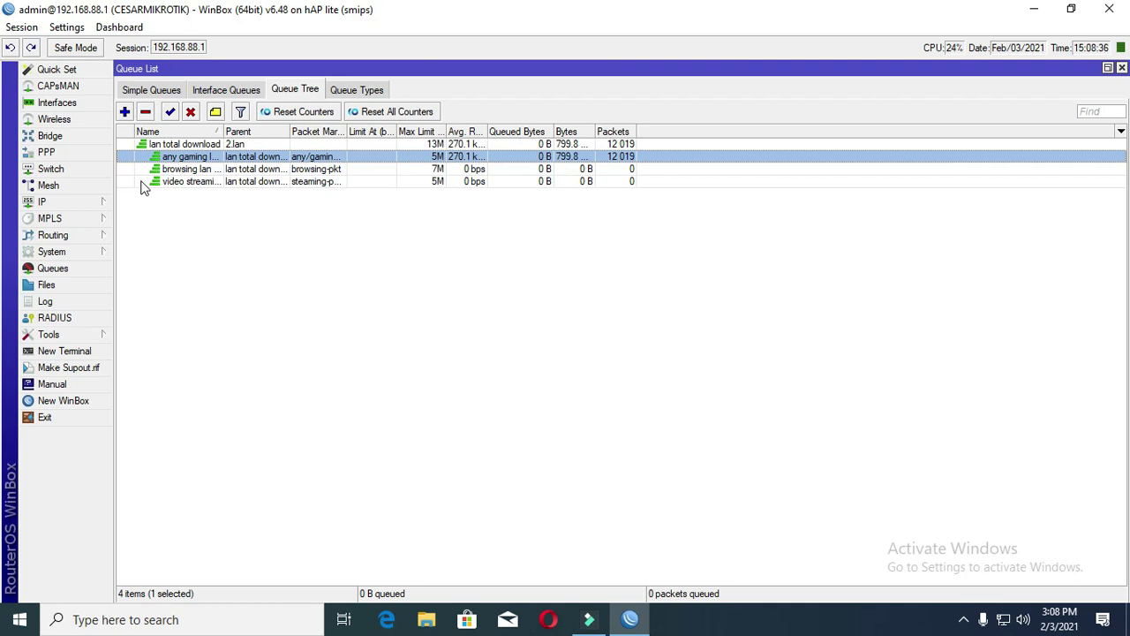
left_click(125, 112)
- Start a new queue named 'wifi total download' with wirelessbridge as parent
left_click(124, 113)
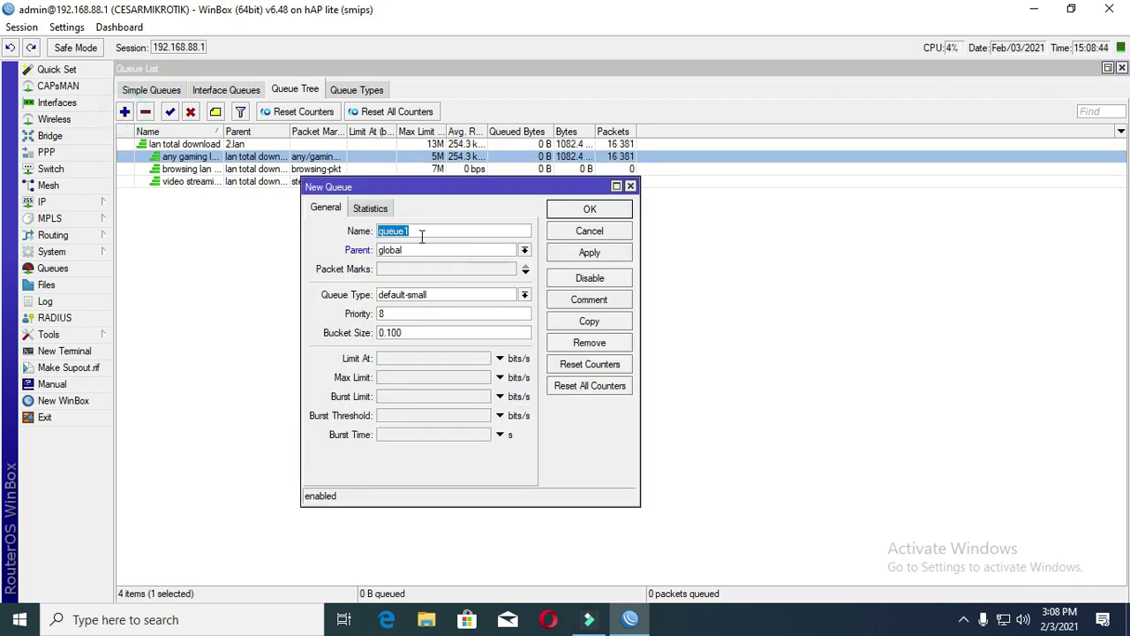
type("wifi t")
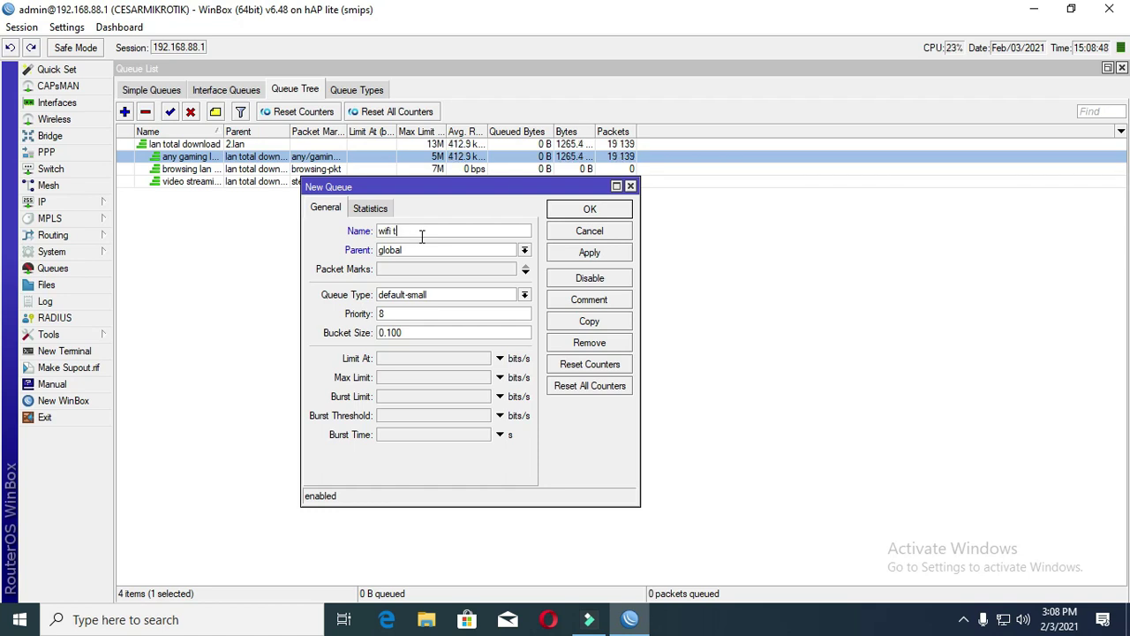
type("otal download")
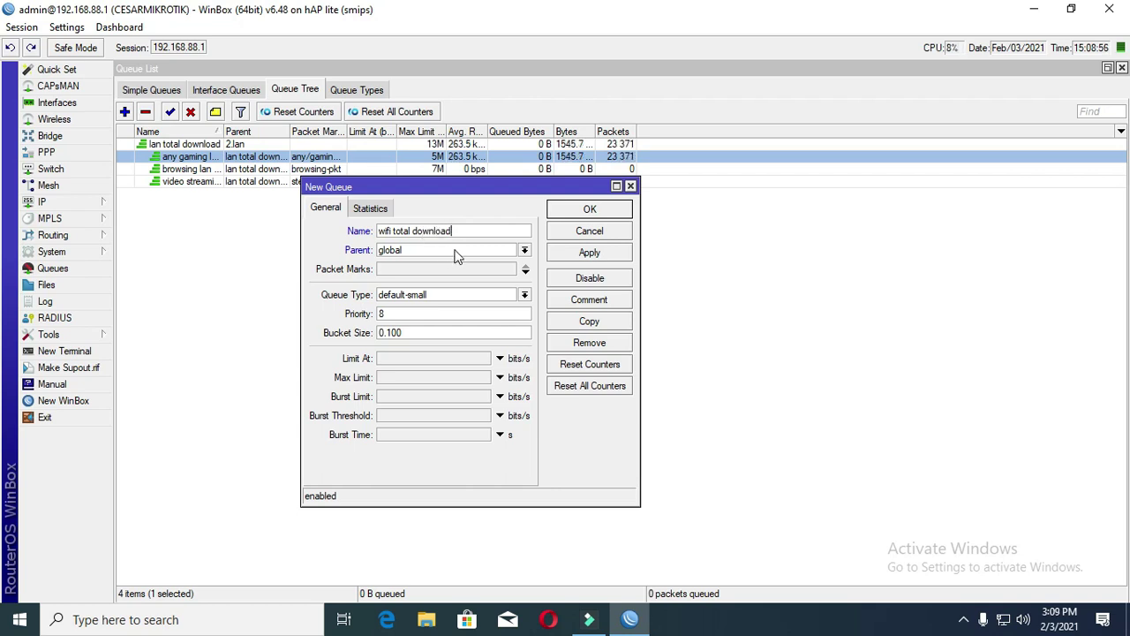
left_click(456, 254)
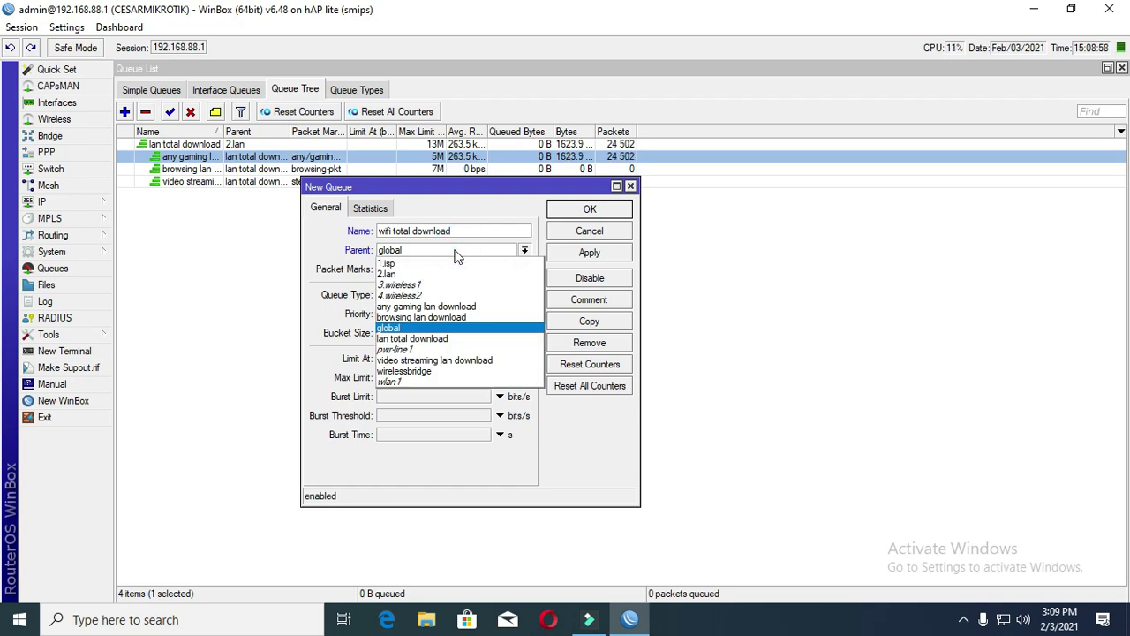
left_click(459, 370)
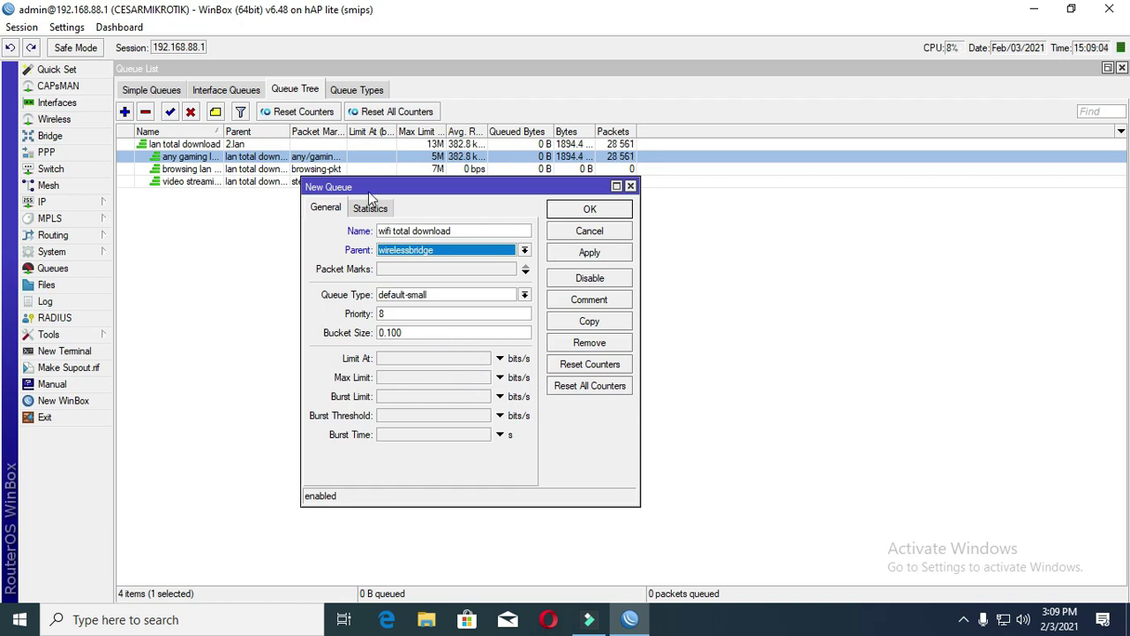
left_click_drag(367, 191, 320, 219)
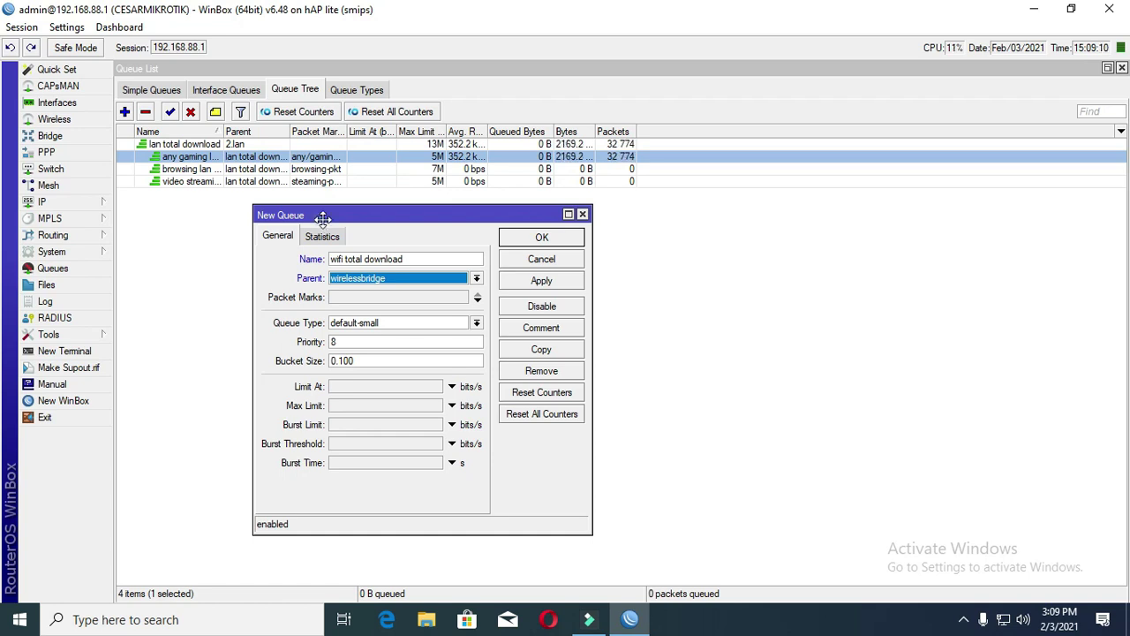
left_click_drag(321, 220, 335, 214)
left_click(376, 292)
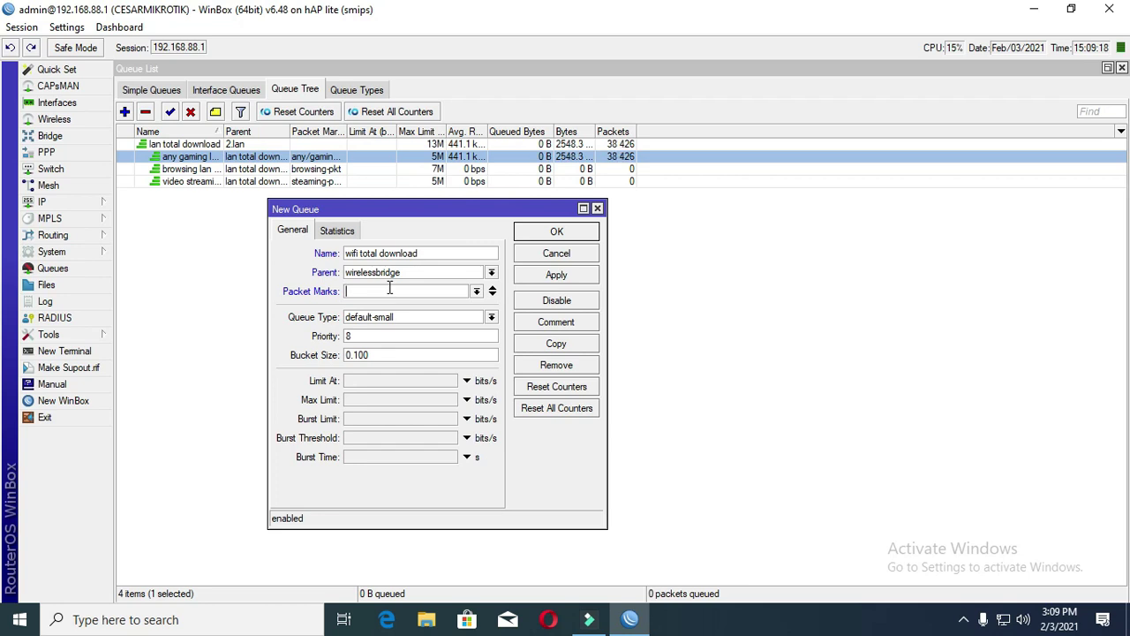
- Give it pcq-download-default queue type and a 13M max limit, and save
left_click(423, 318)
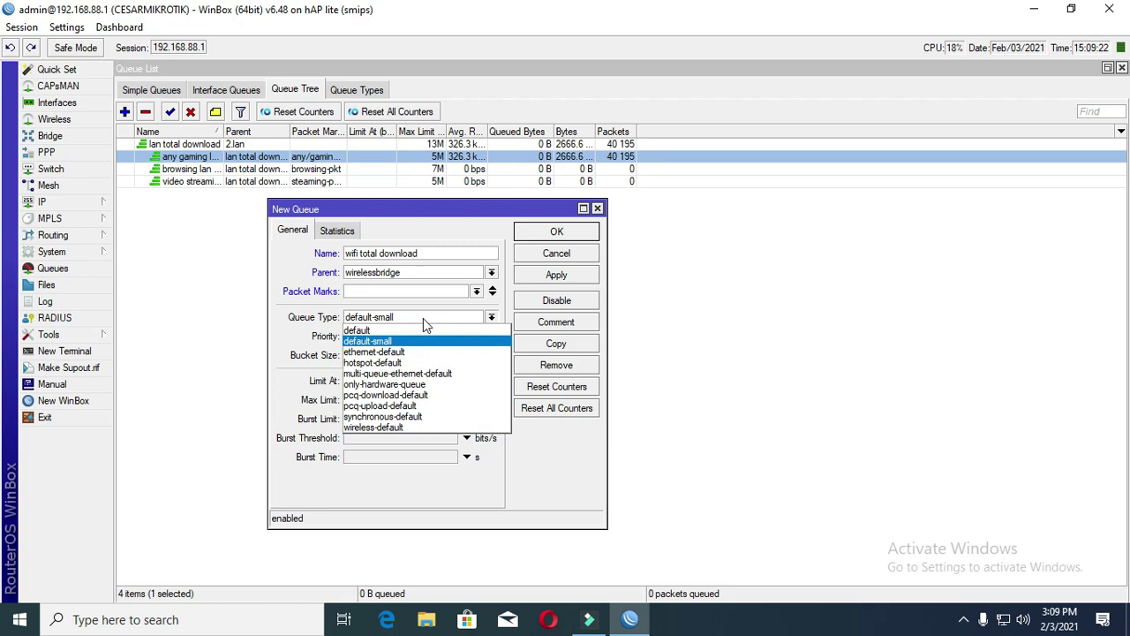
left_click(409, 343)
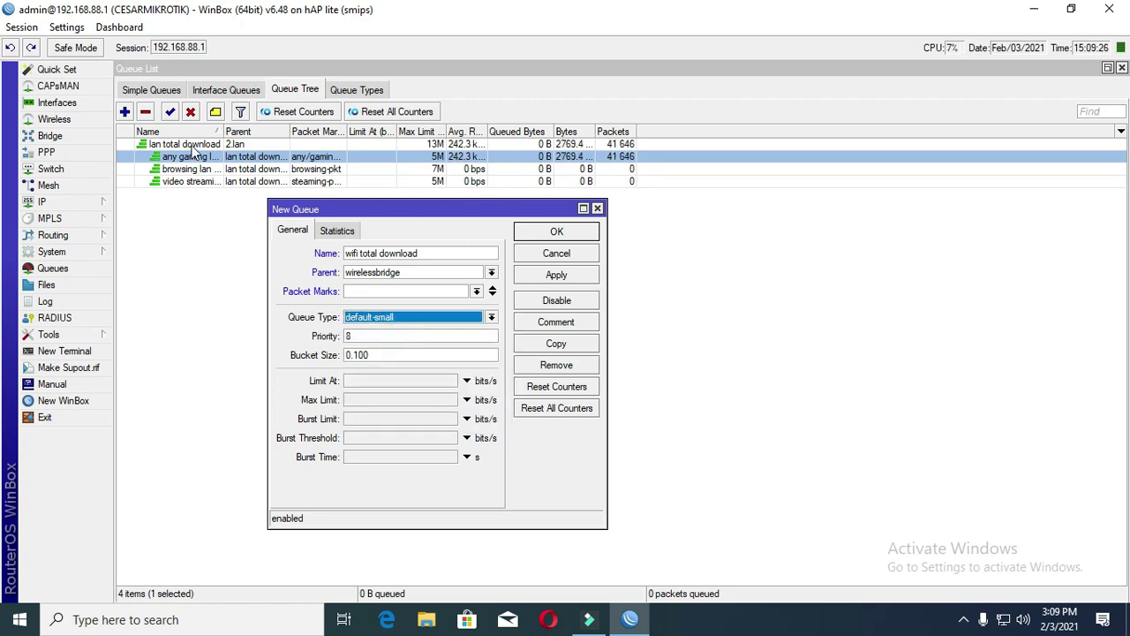
left_click(411, 316)
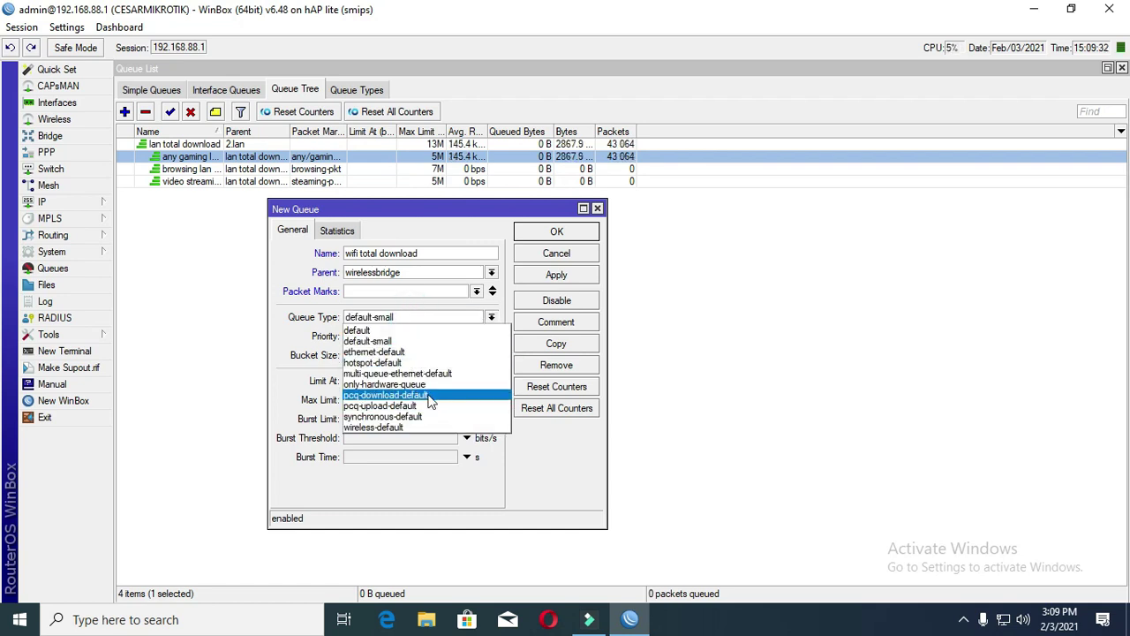
left_click(431, 395)
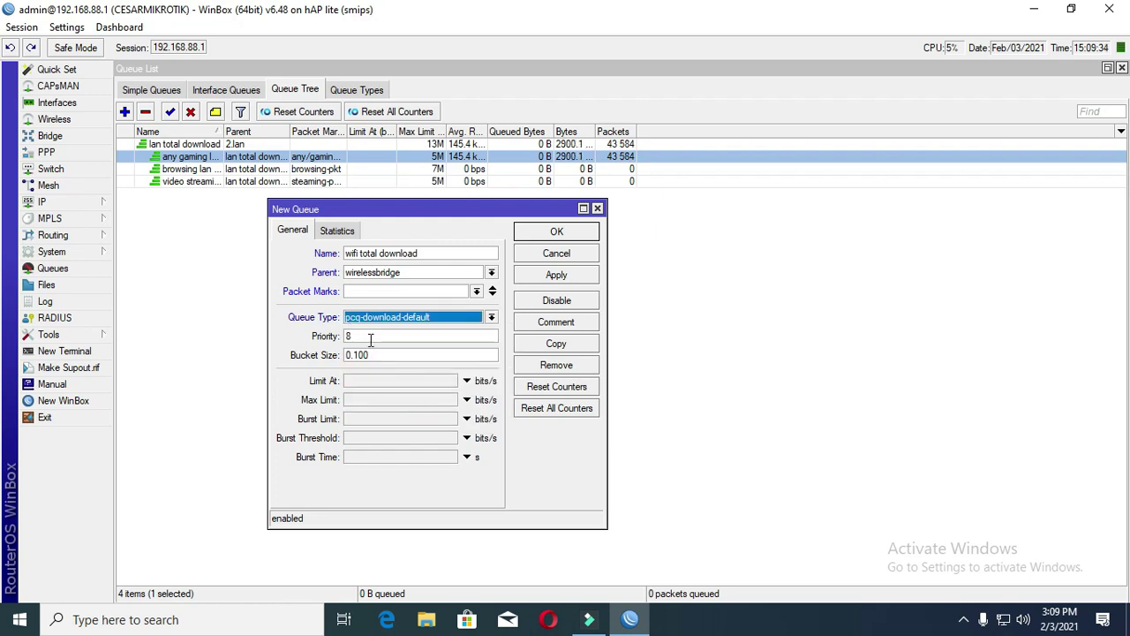
left_click(362, 400)
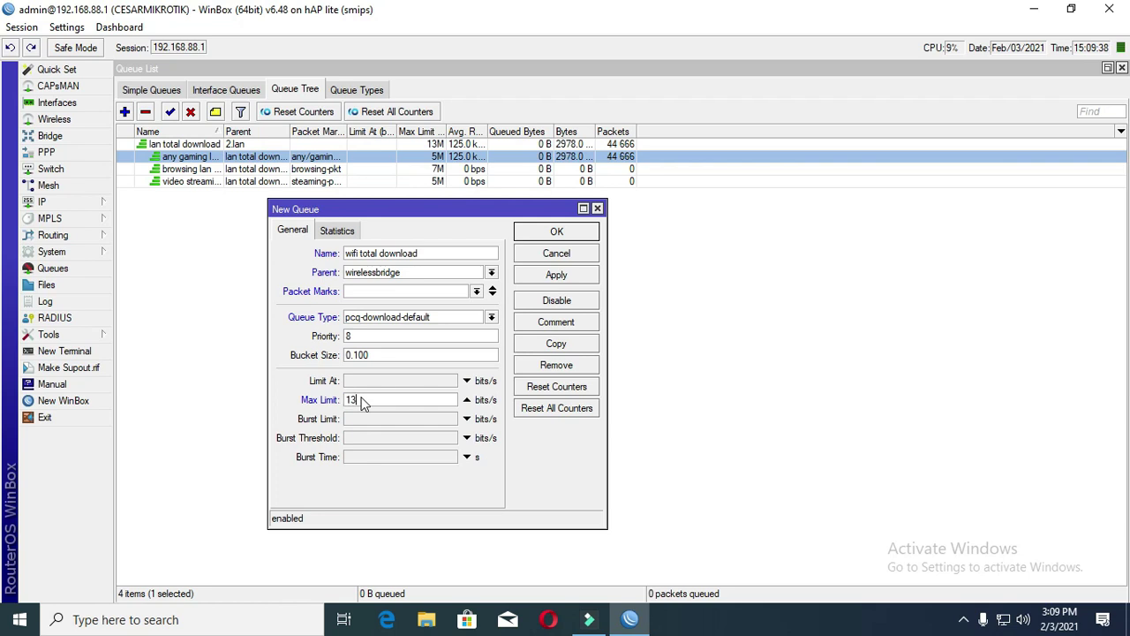
type("13m")
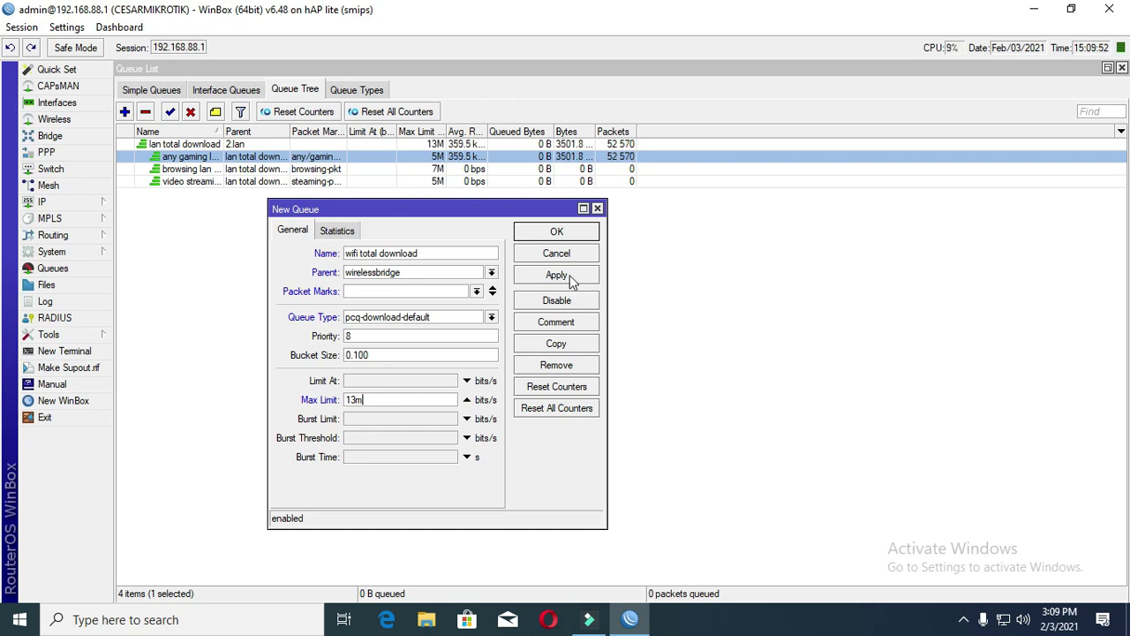
left_click(566, 275)
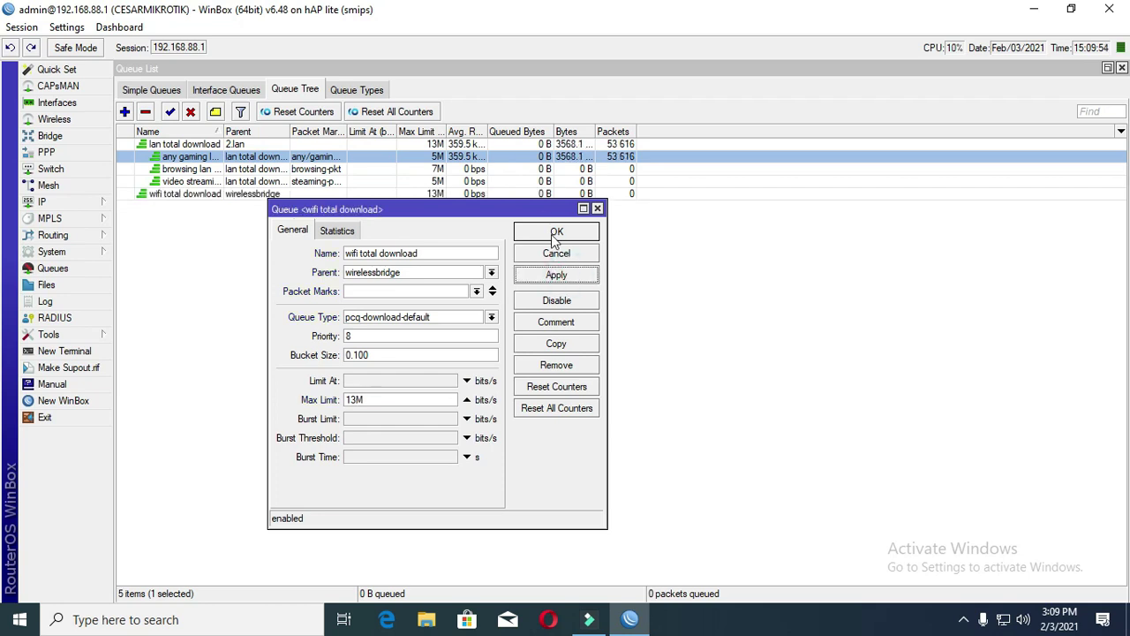
left_click(555, 233)
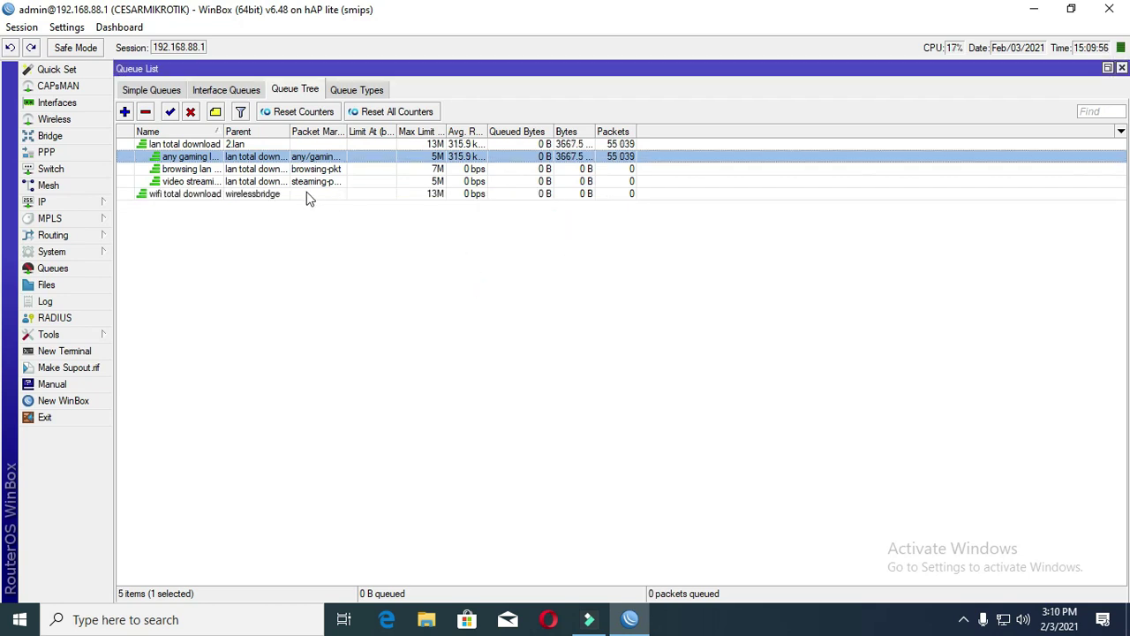
- Create queue 'wifi browsing download' with wifi total download as parent and apply it
left_click(307, 194)
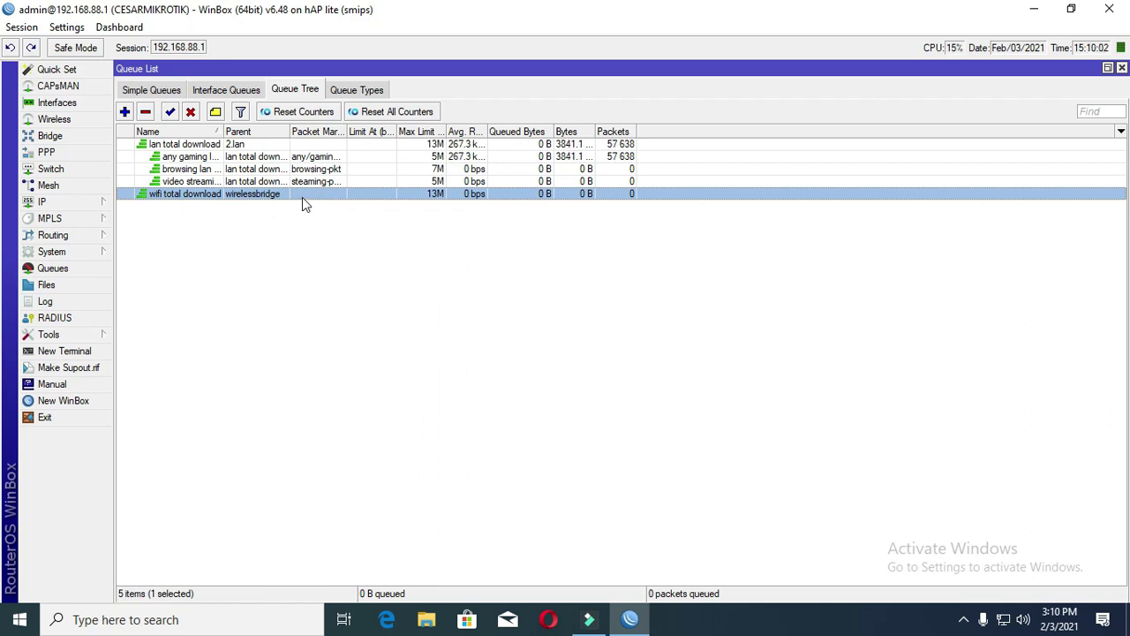
left_click(124, 111)
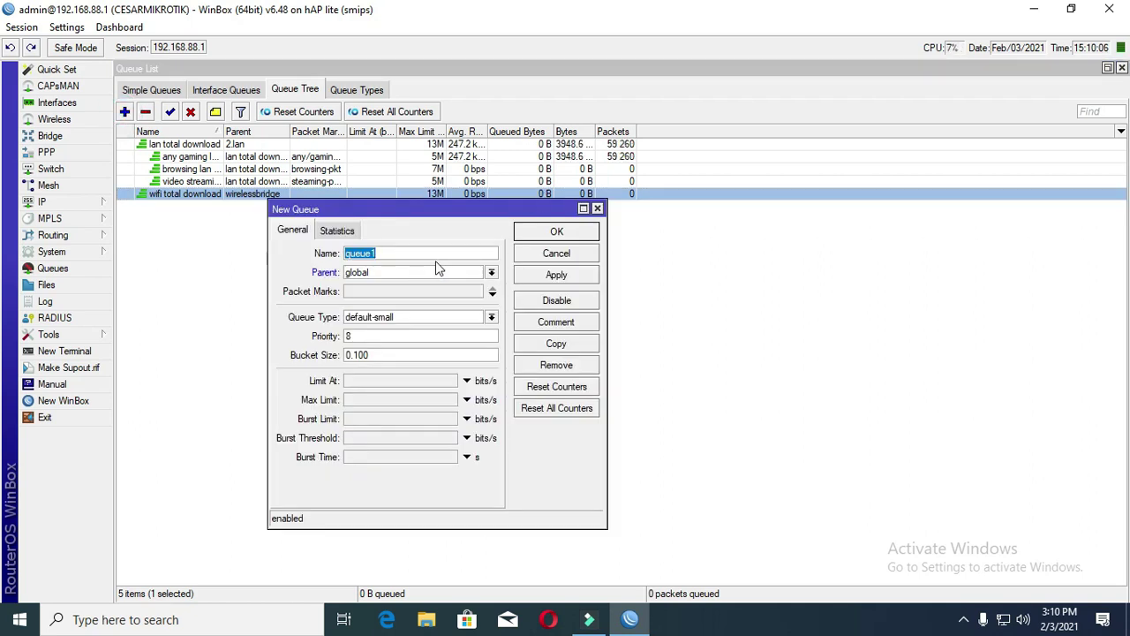
type("wifi")
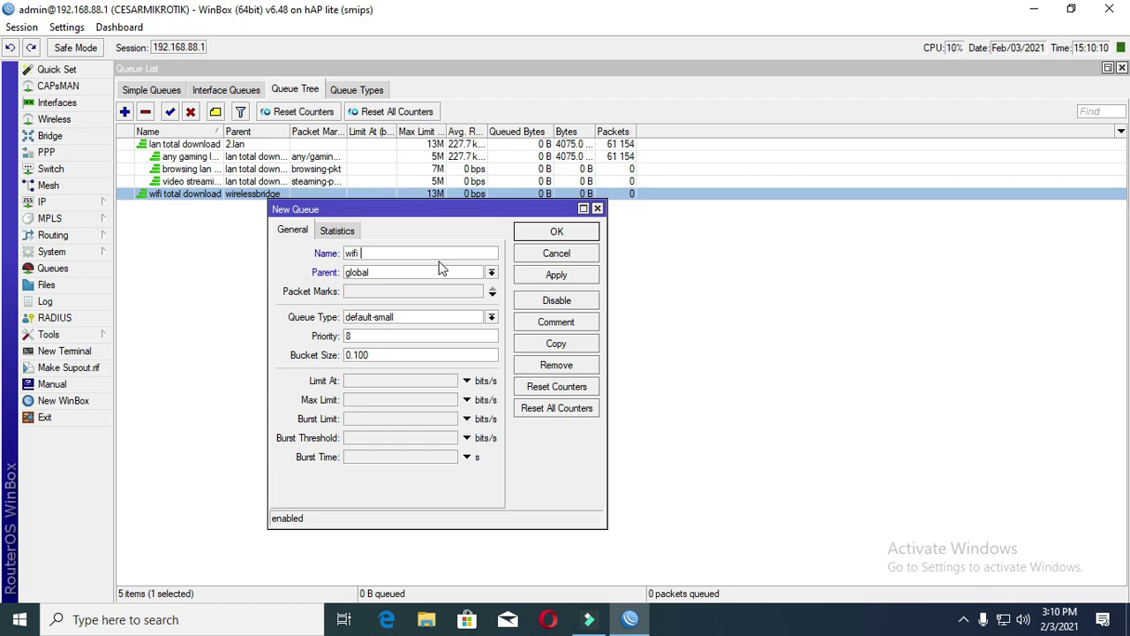
type(" browsing dow")
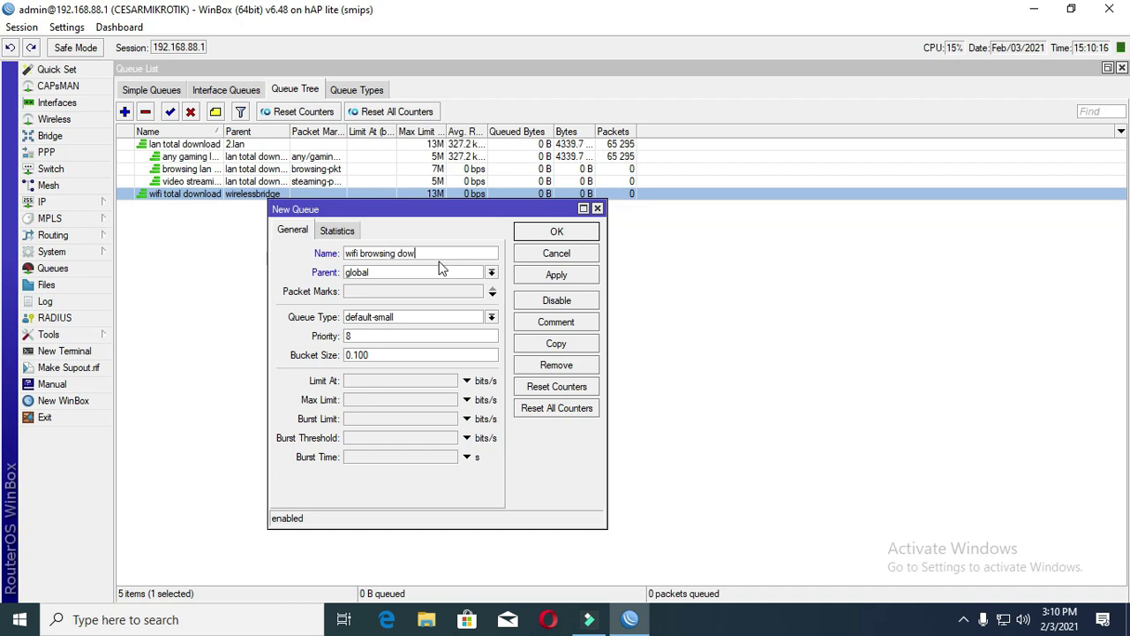
type("nload")
left_click(461, 273)
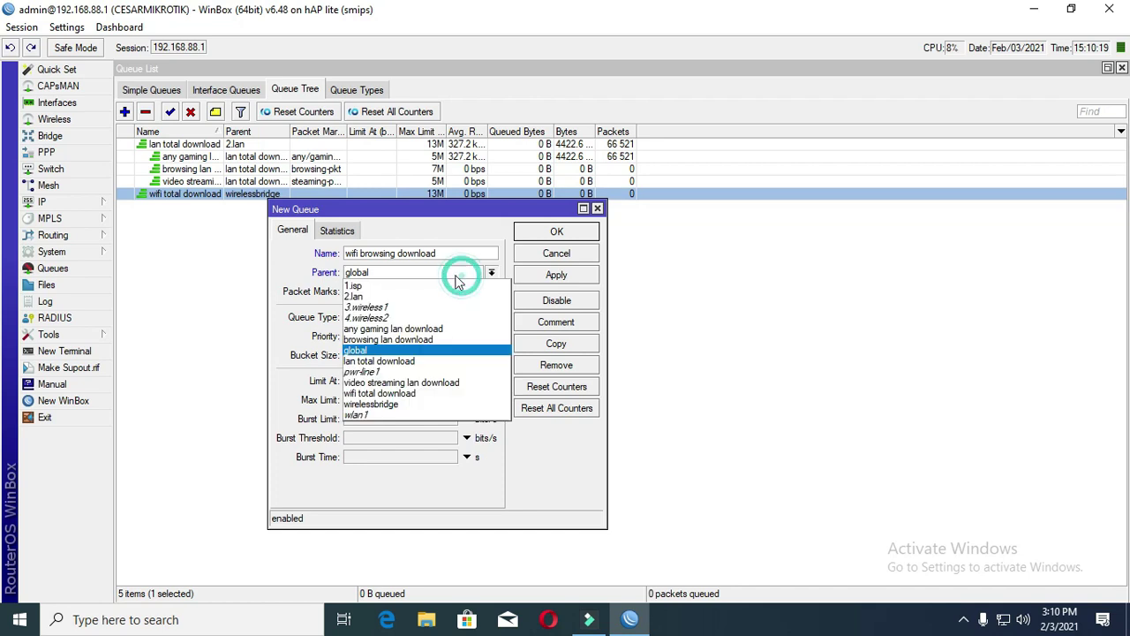
left_click(441, 393)
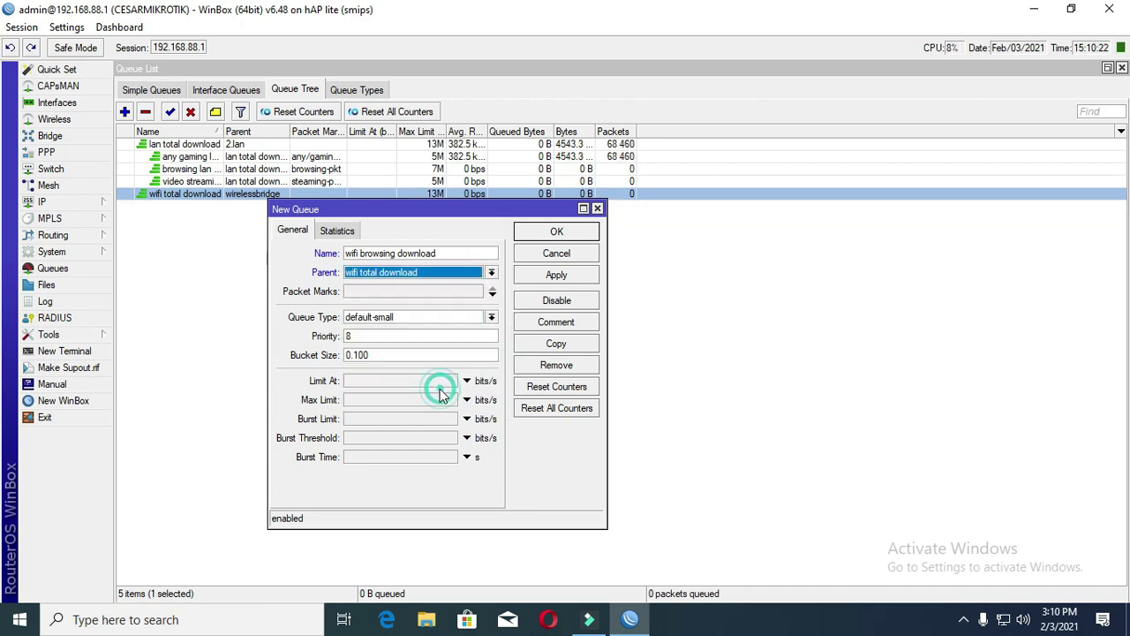
left_click(555, 275)
- Match browsing-pkt traffic, set priority 5 and a 5M max limit, and save
left_click(354, 292)
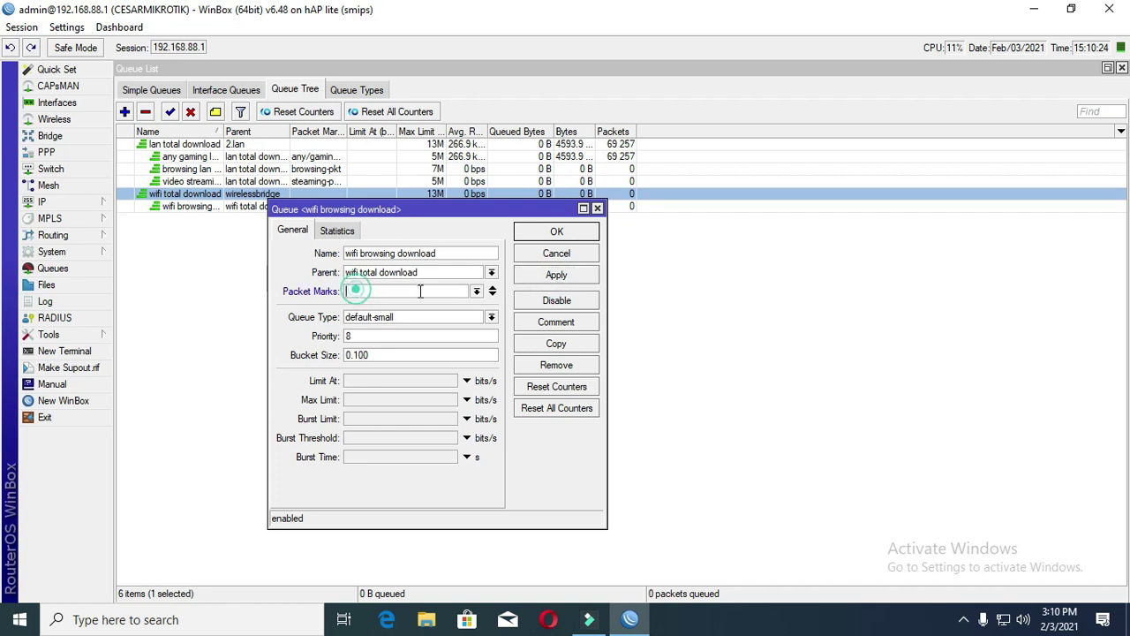
left_click(476, 292)
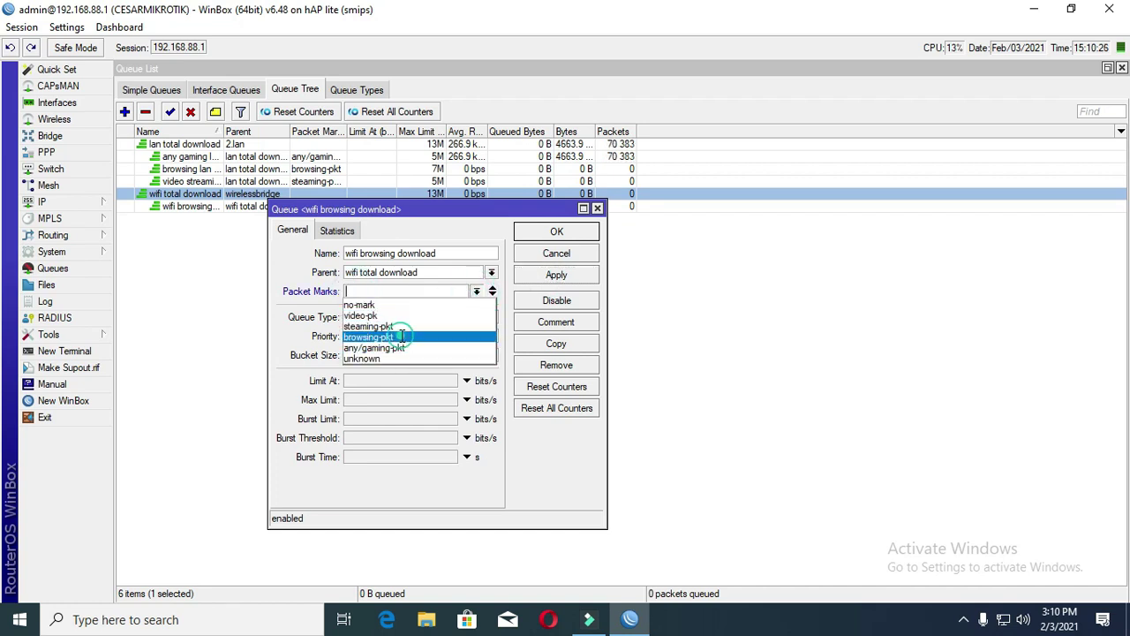
left_click(393, 337)
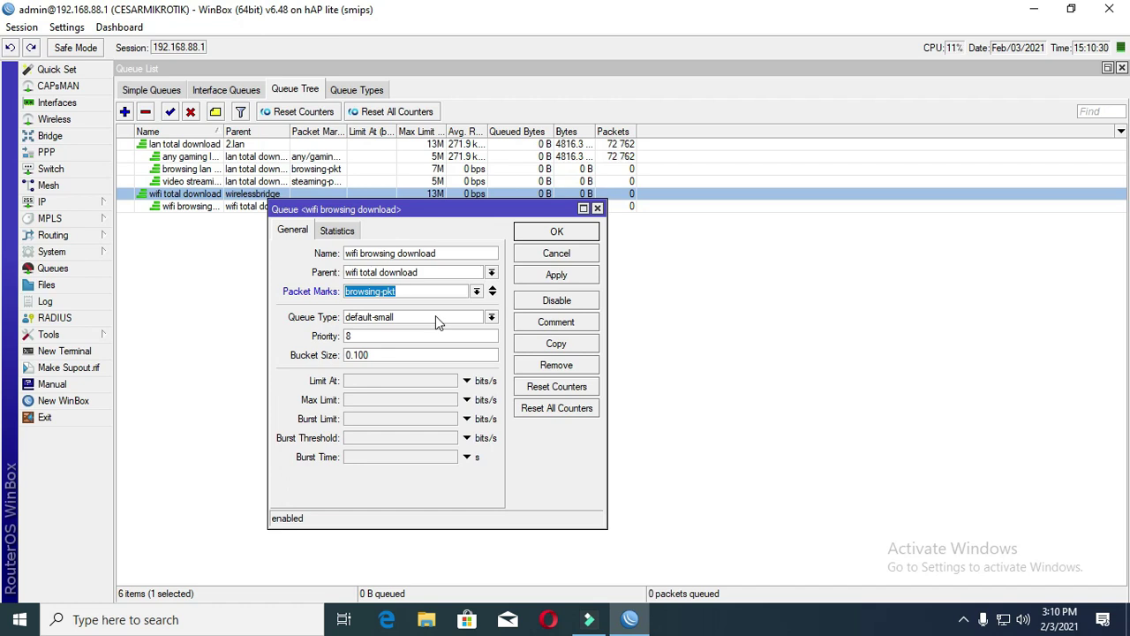
left_click_drag(442, 217, 381, 247)
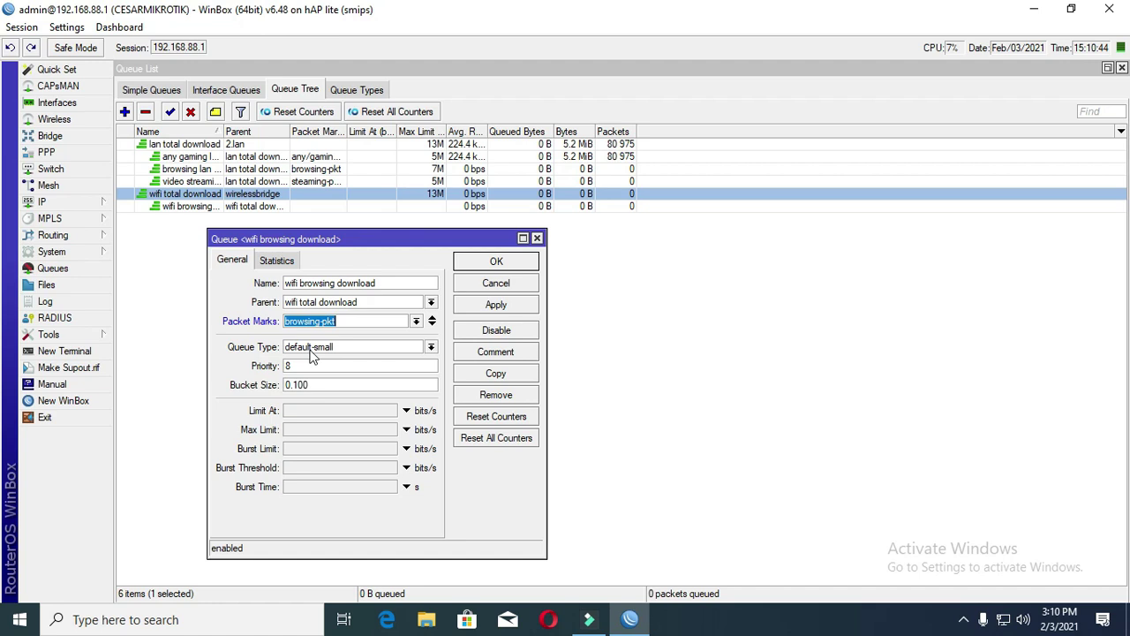
left_click(317, 367)
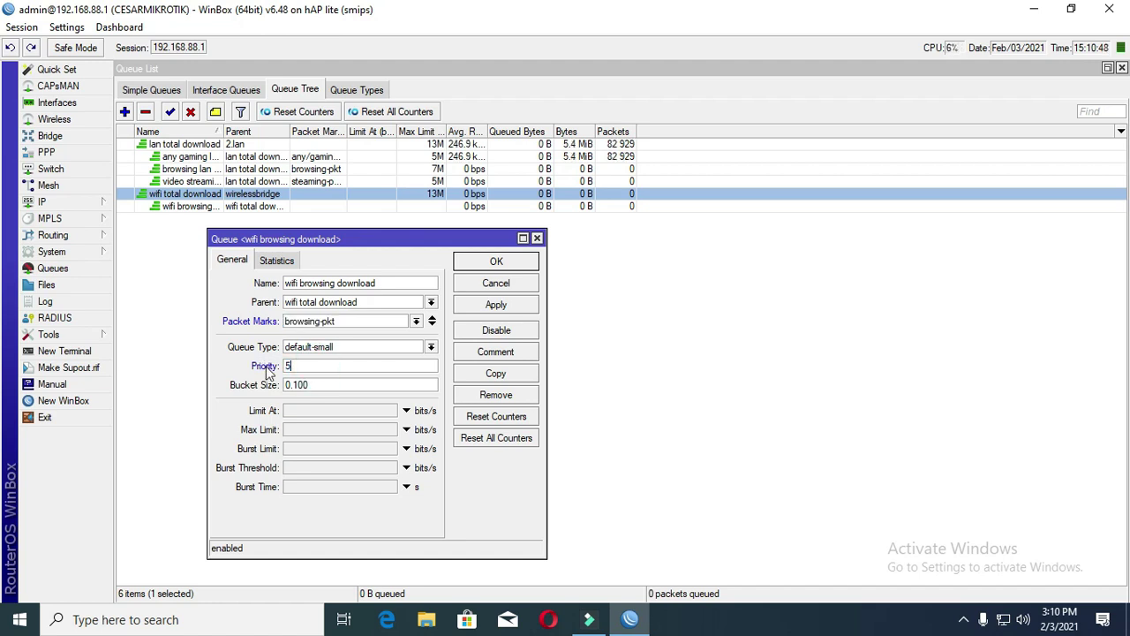
left_click(320, 430)
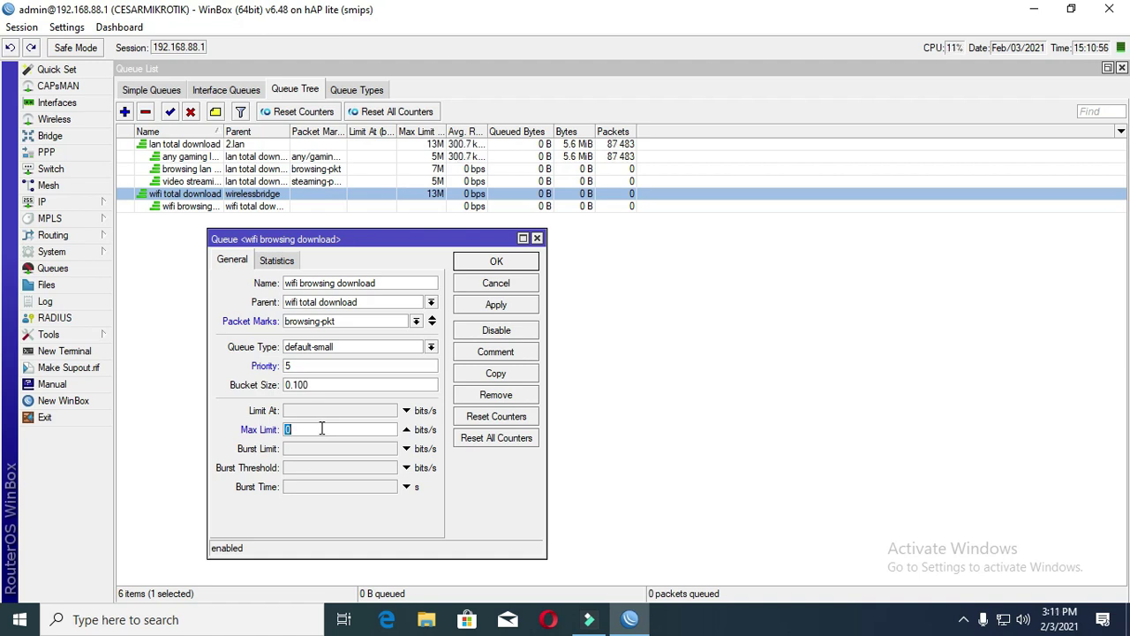
type("5m")
left_click(496, 303)
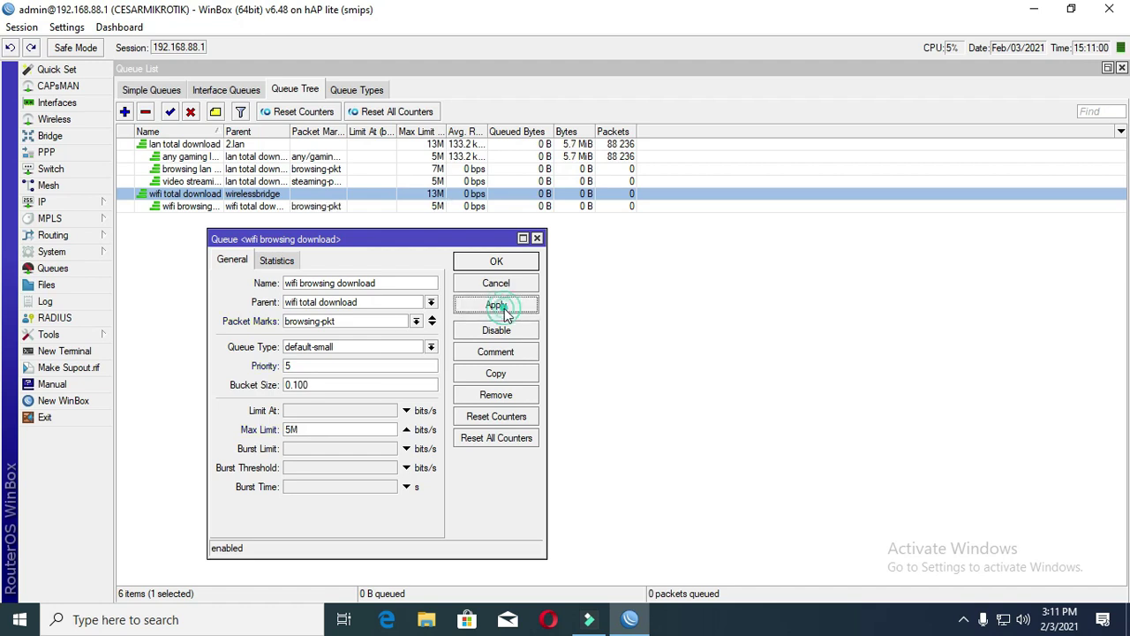
left_click(498, 262)
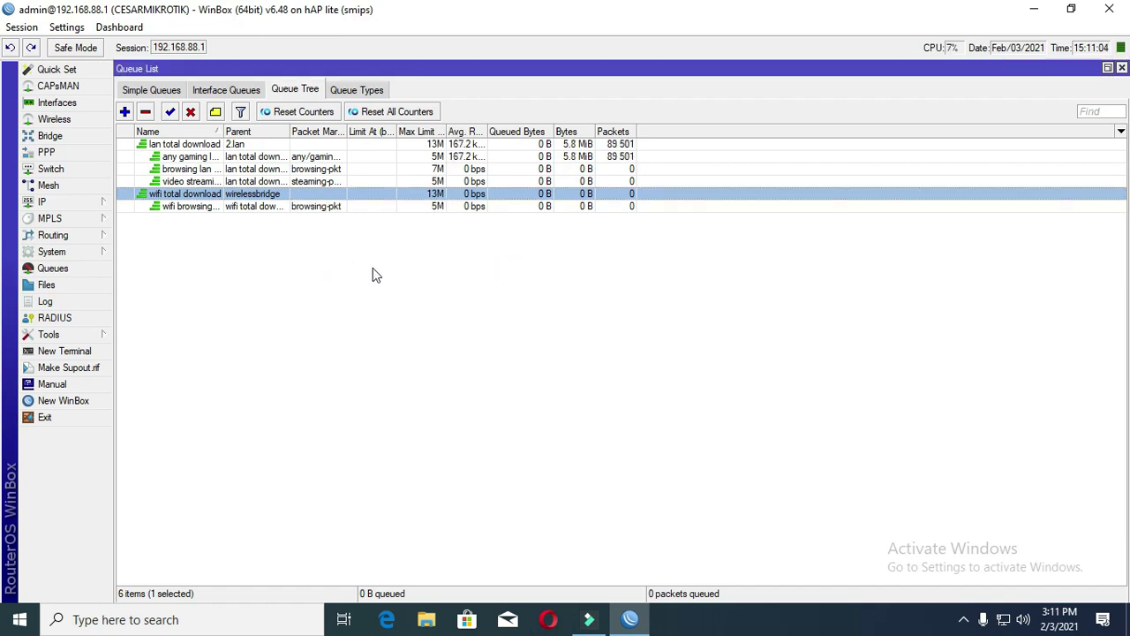
- Reopen the wifi browsing download queue and raise its max limit to 7M
double_click(335, 207)
left_click(290, 429)
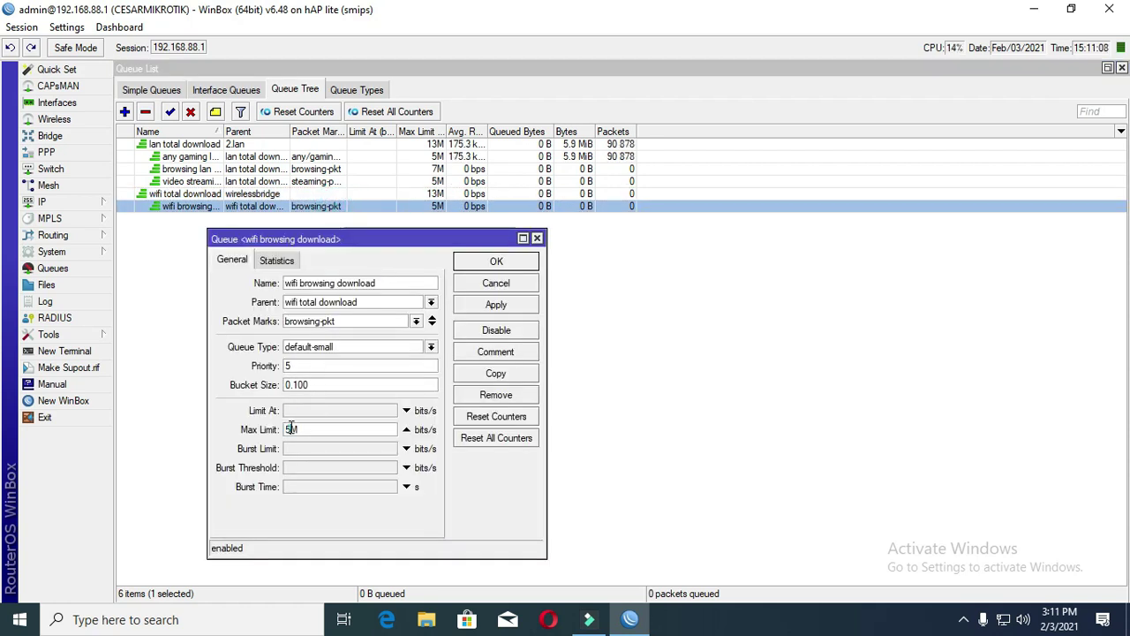
left_click(499, 282)
double_click(423, 202)
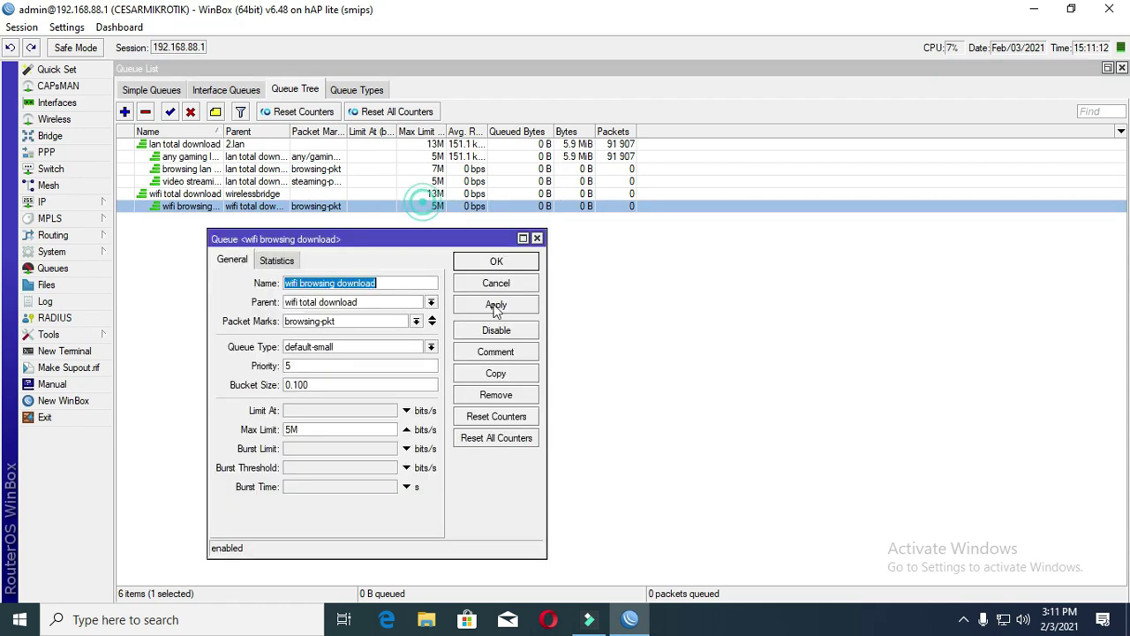
left_click(292, 429)
key("BackSpace")
type("7")
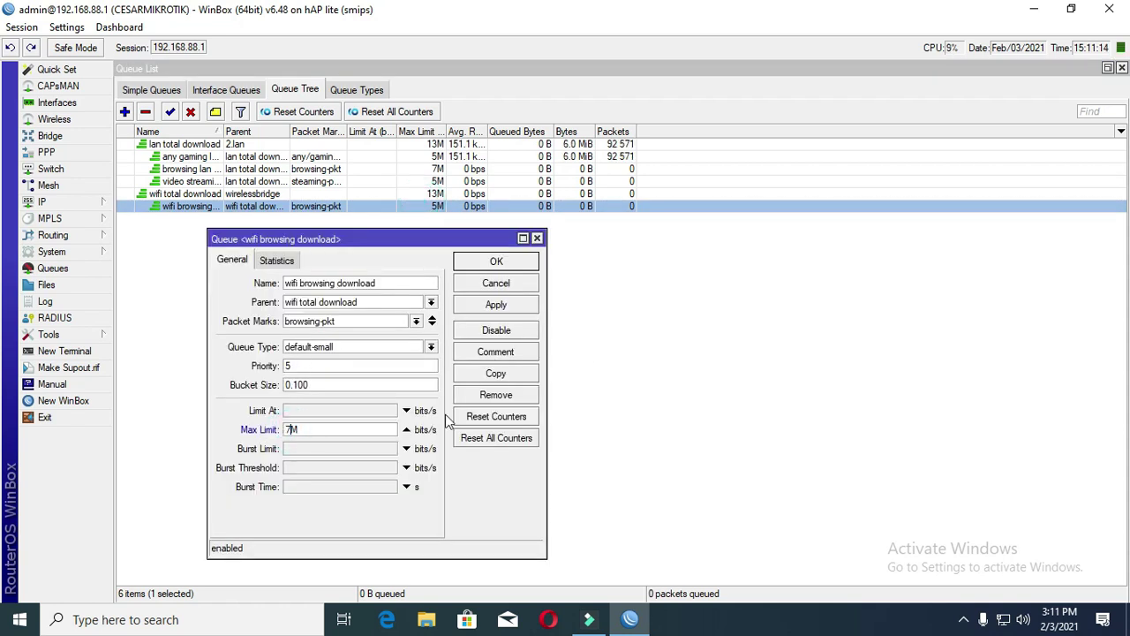
left_click(516, 306)
left_click(501, 263)
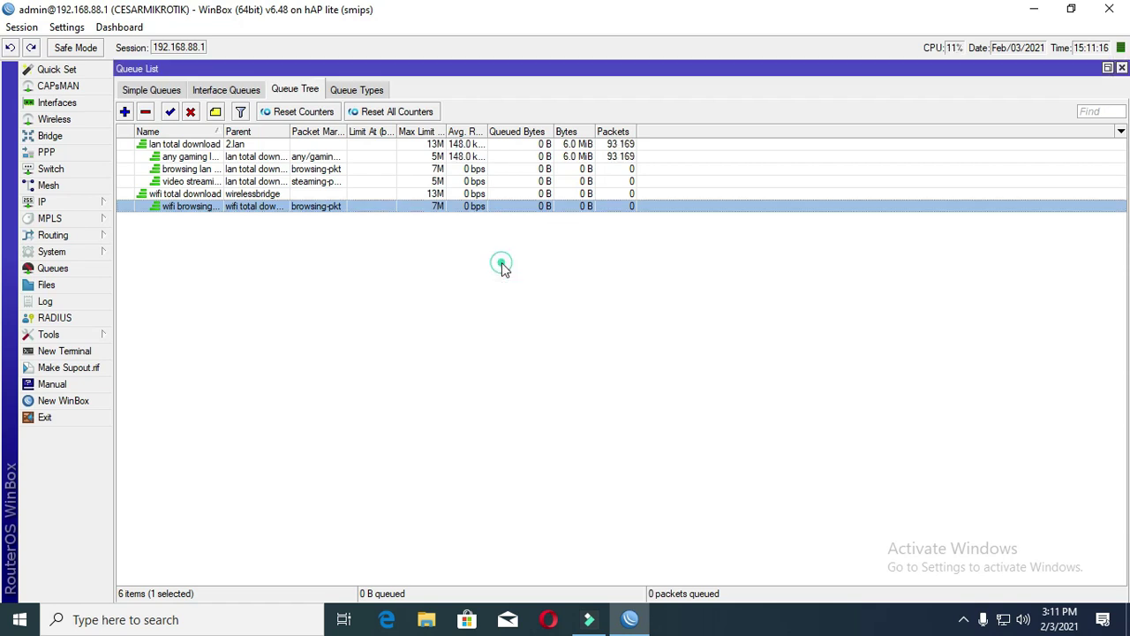
- Start a new queue named 'wifi video streaming' with wifi total download as parent
left_click(124, 113)
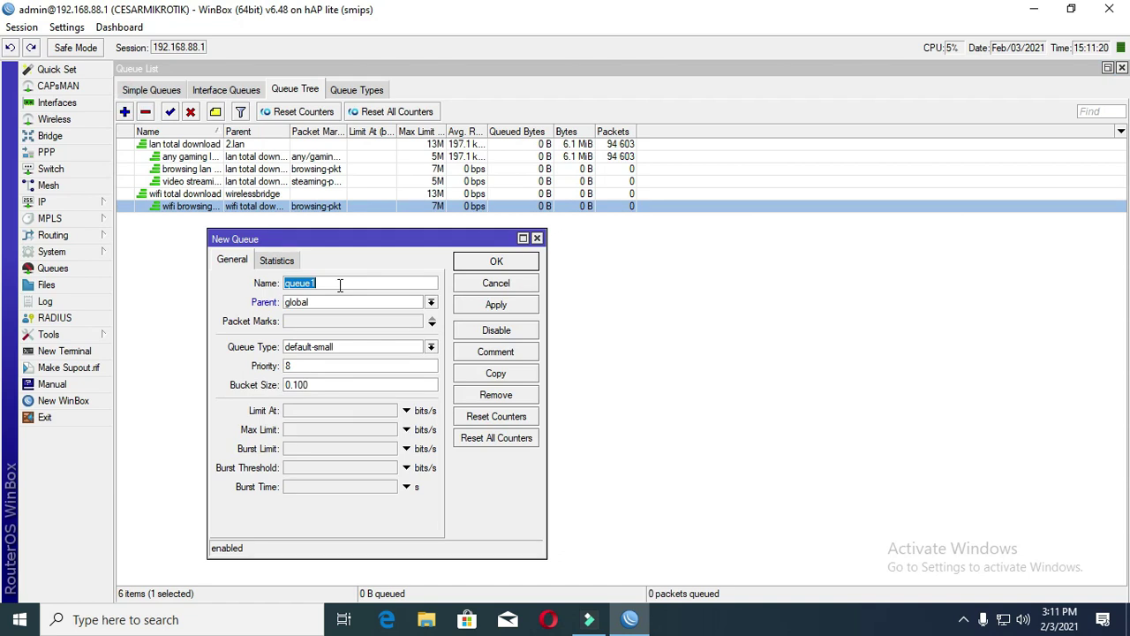
type("wifi vi")
type("deo streaming")
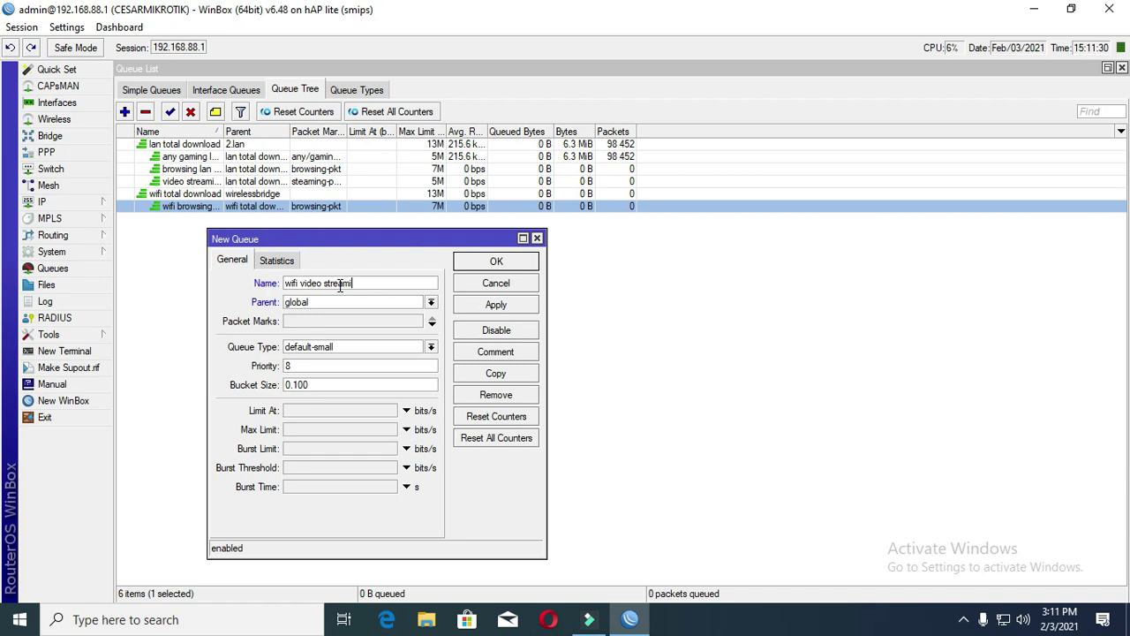
left_click(322, 303)
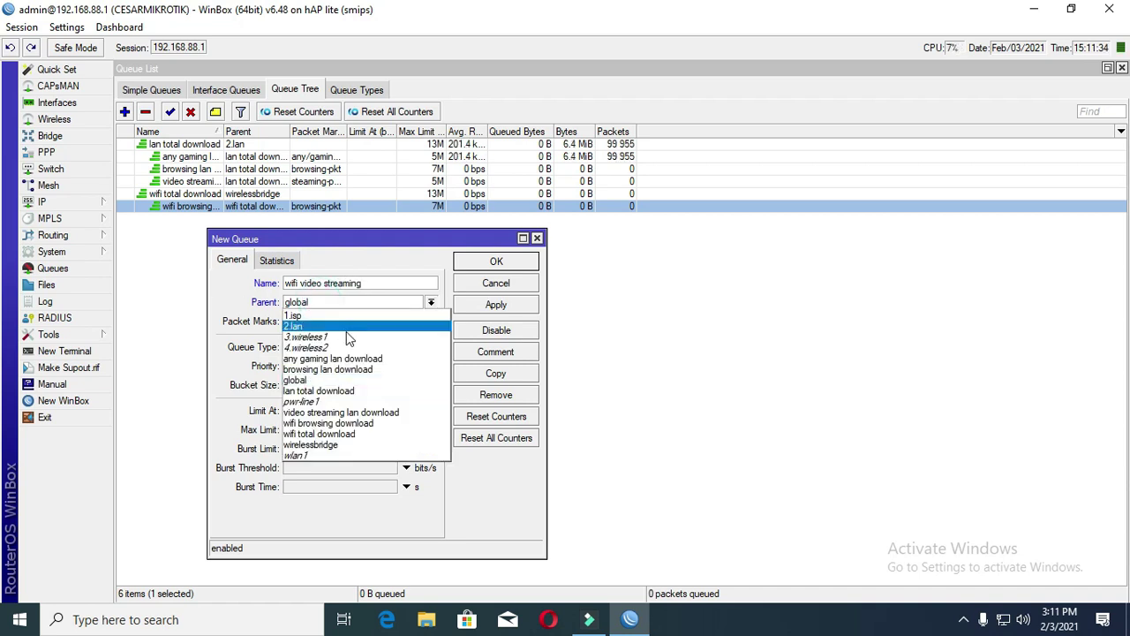
left_click(348, 434)
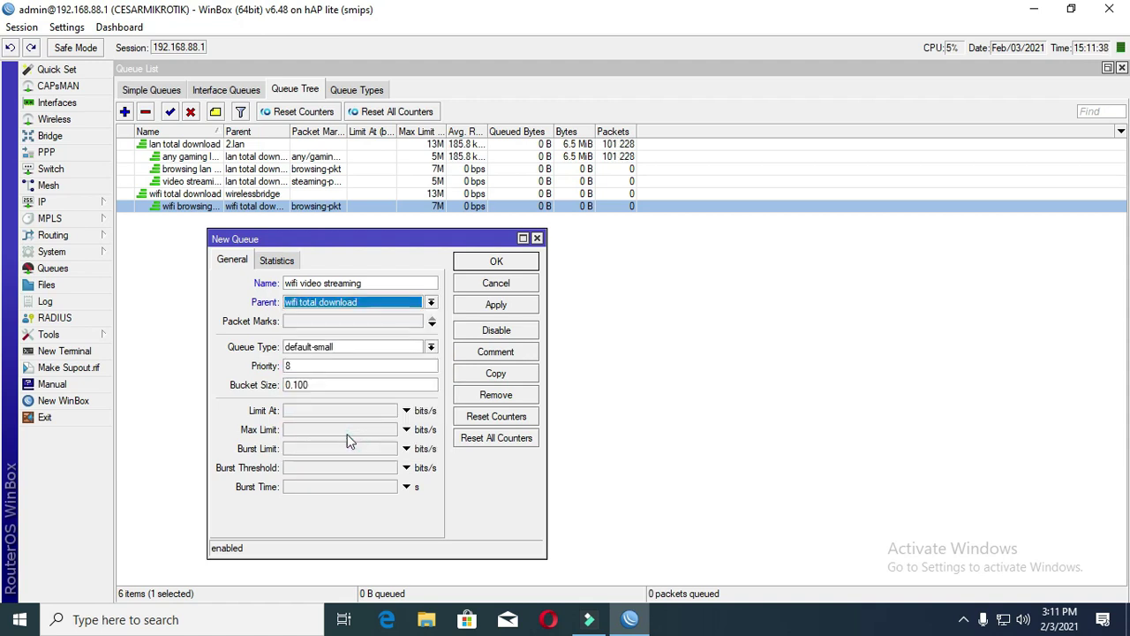
- Match packet marks steaming-pkt and video-pk, cap it at 5M, and save
left_click(410, 324)
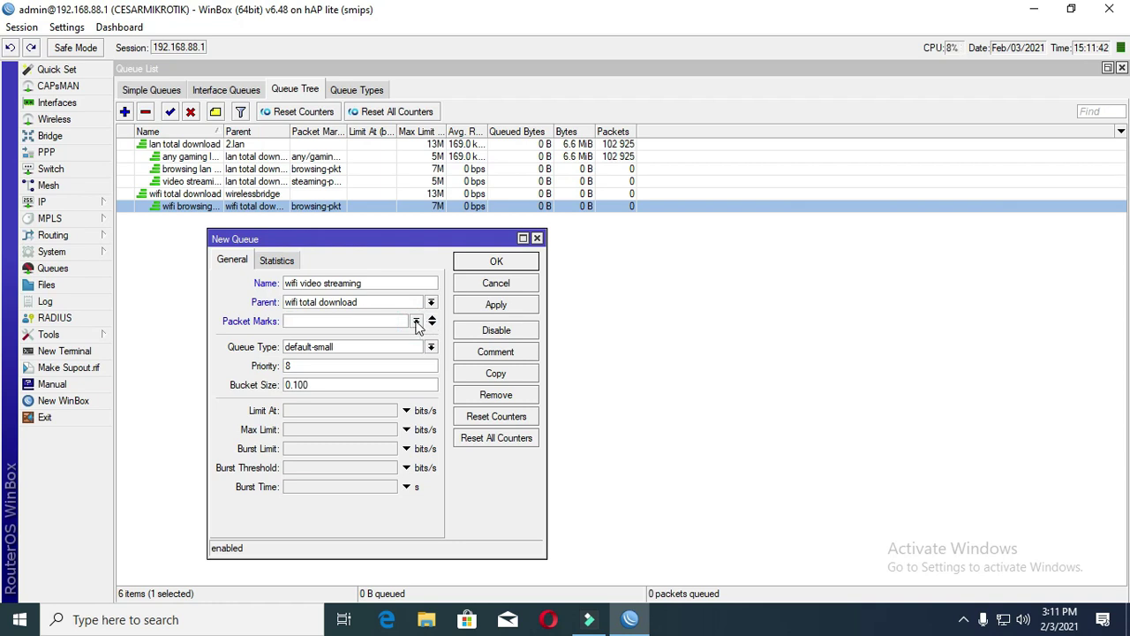
left_click(416, 322)
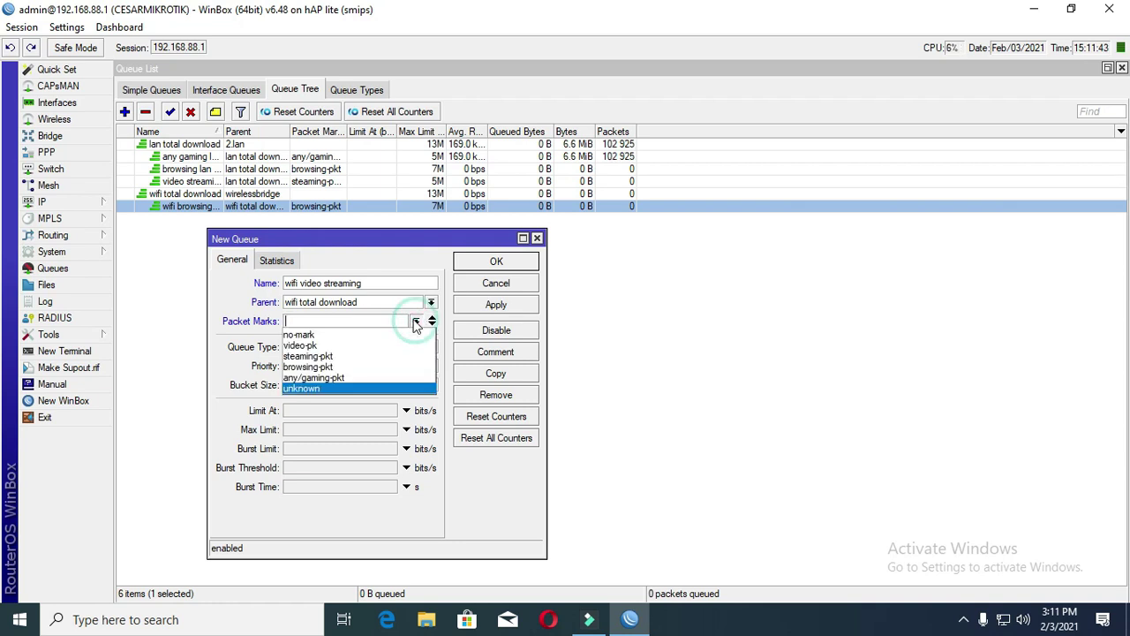
left_click(318, 356)
left_click(432, 321)
left_click(415, 339)
left_click(349, 364)
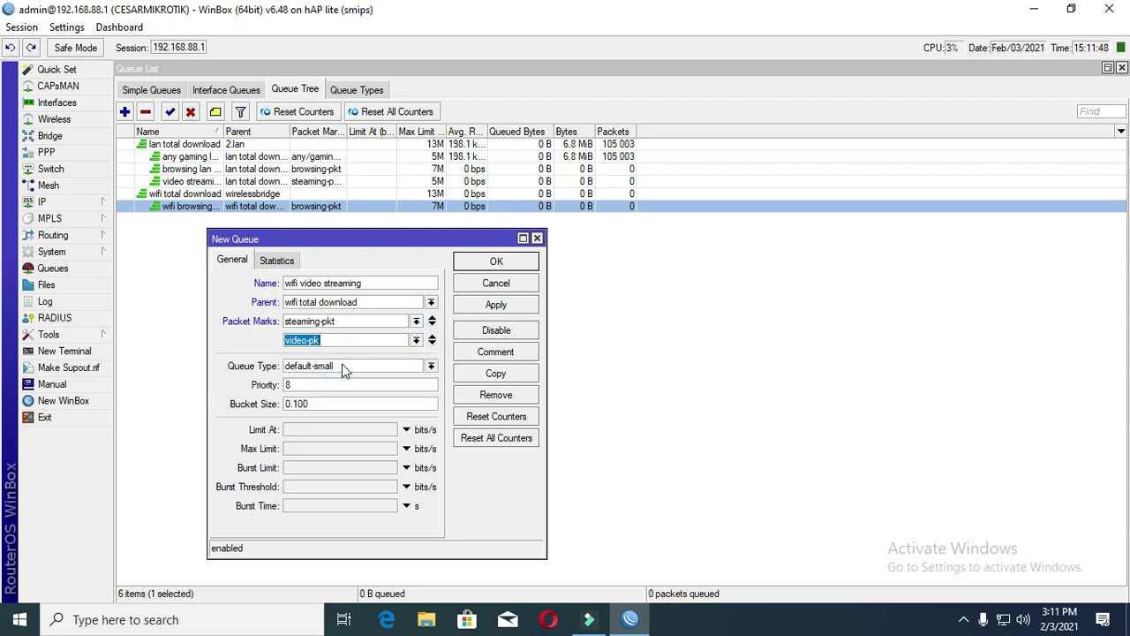
left_click(307, 387)
left_click(303, 448)
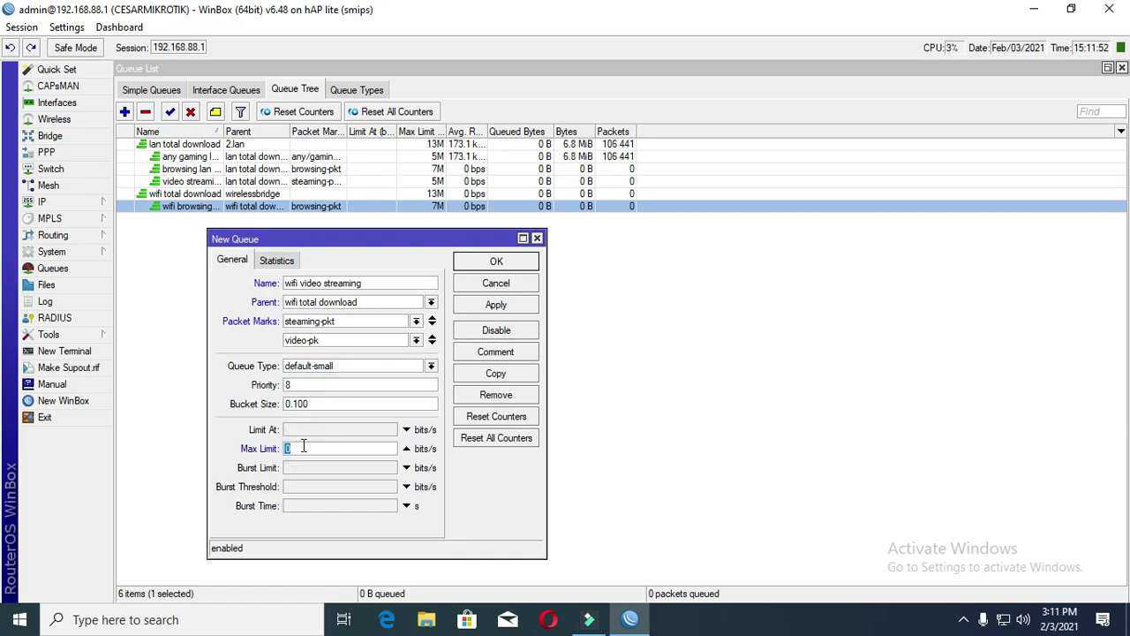
type("5m")
left_click(478, 307)
left_click(499, 263)
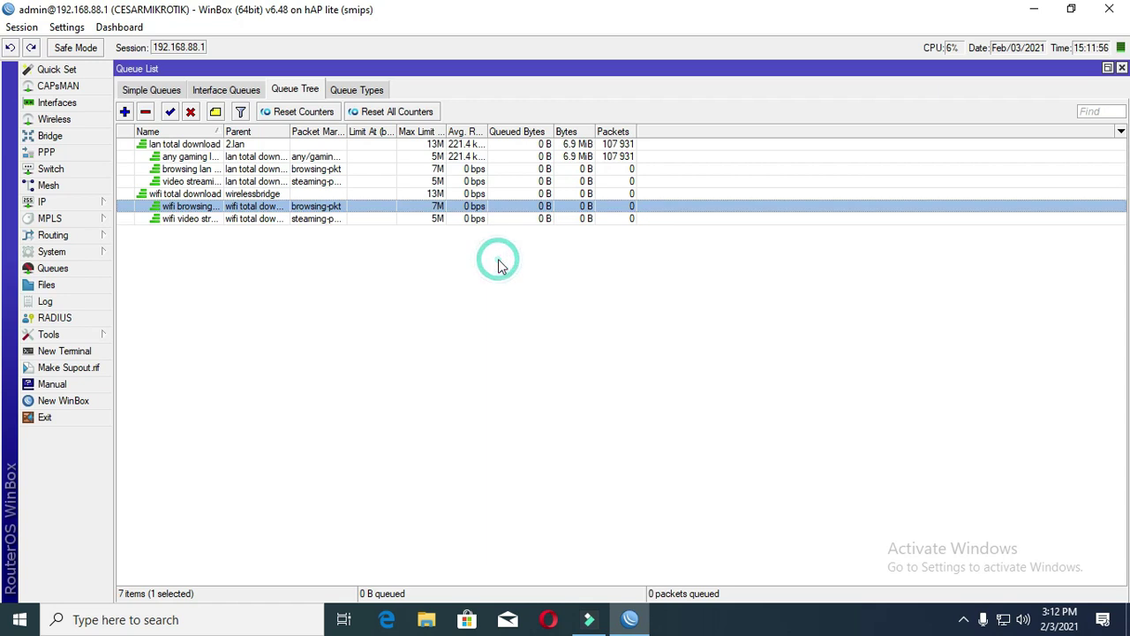
- Add a new queue named 'wifi any gaming download' with wifi total download as its parent
left_click(124, 111)
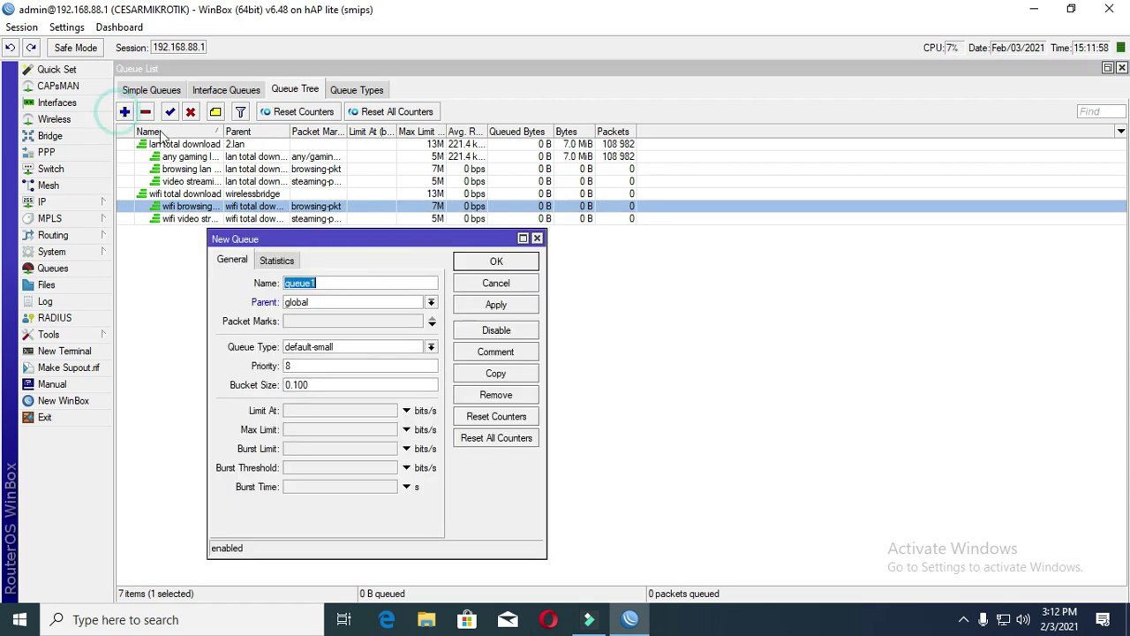
type("wifi")
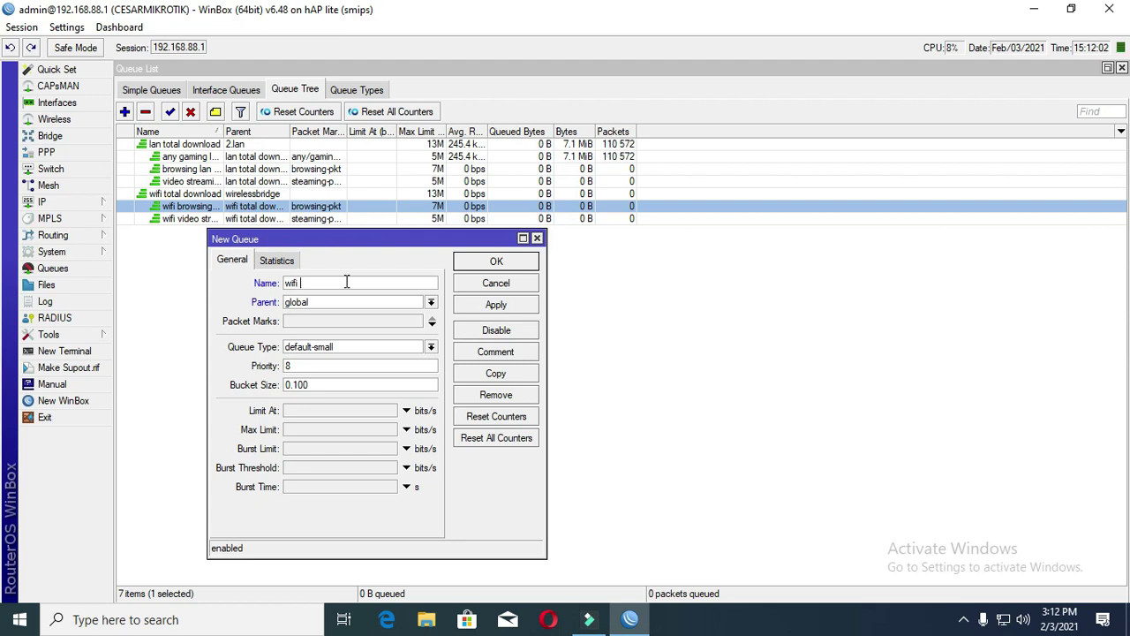
type(" any ")
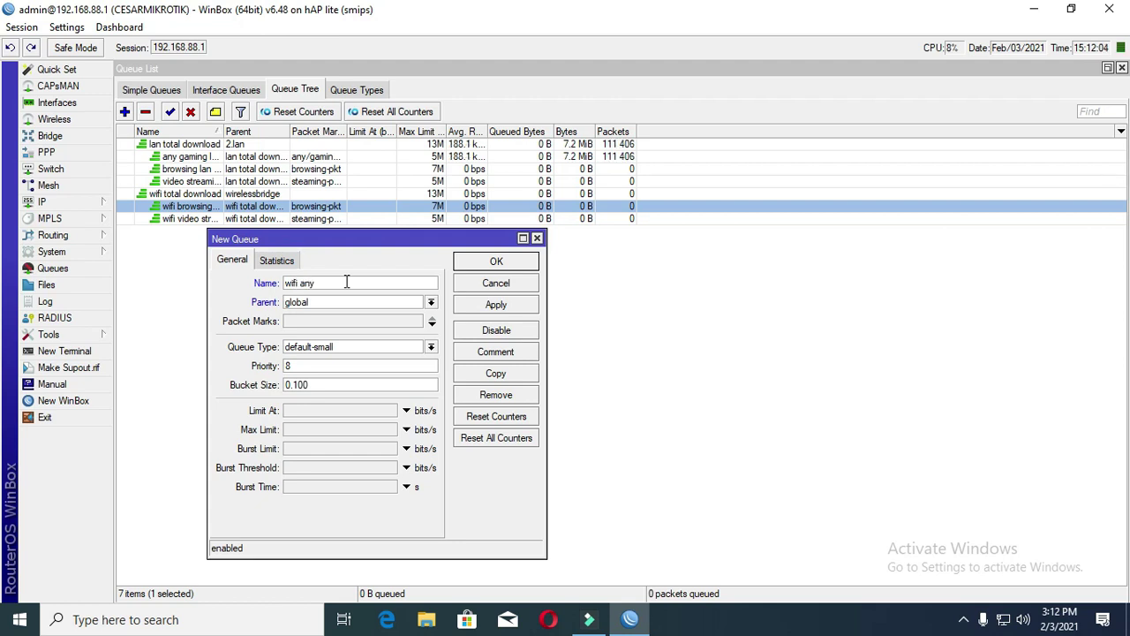
type("gaming")
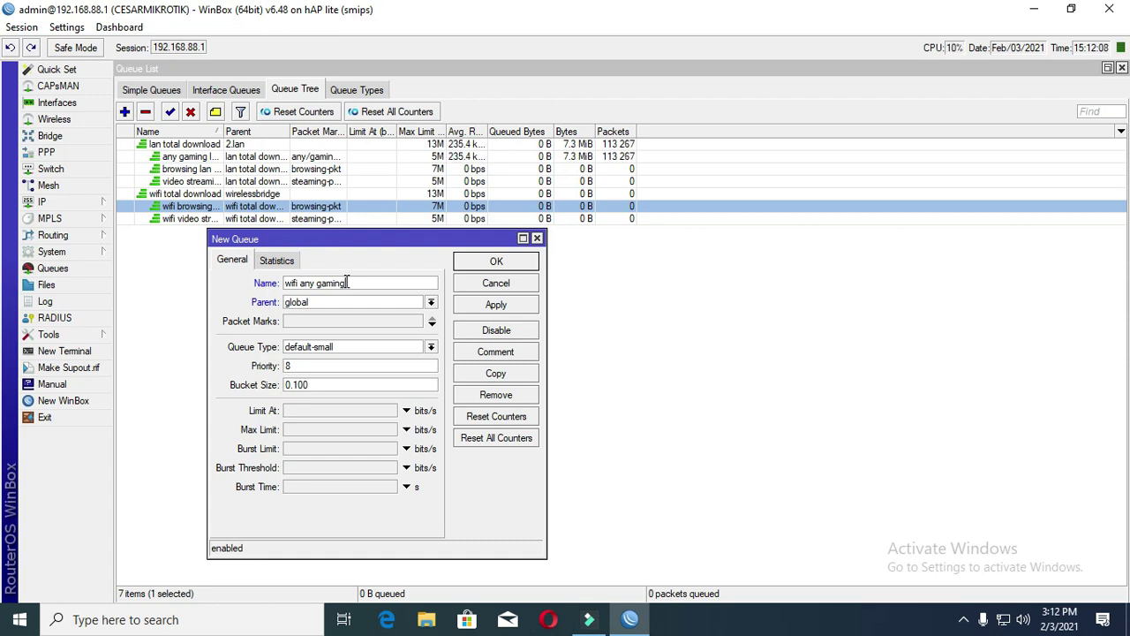
type(" download")
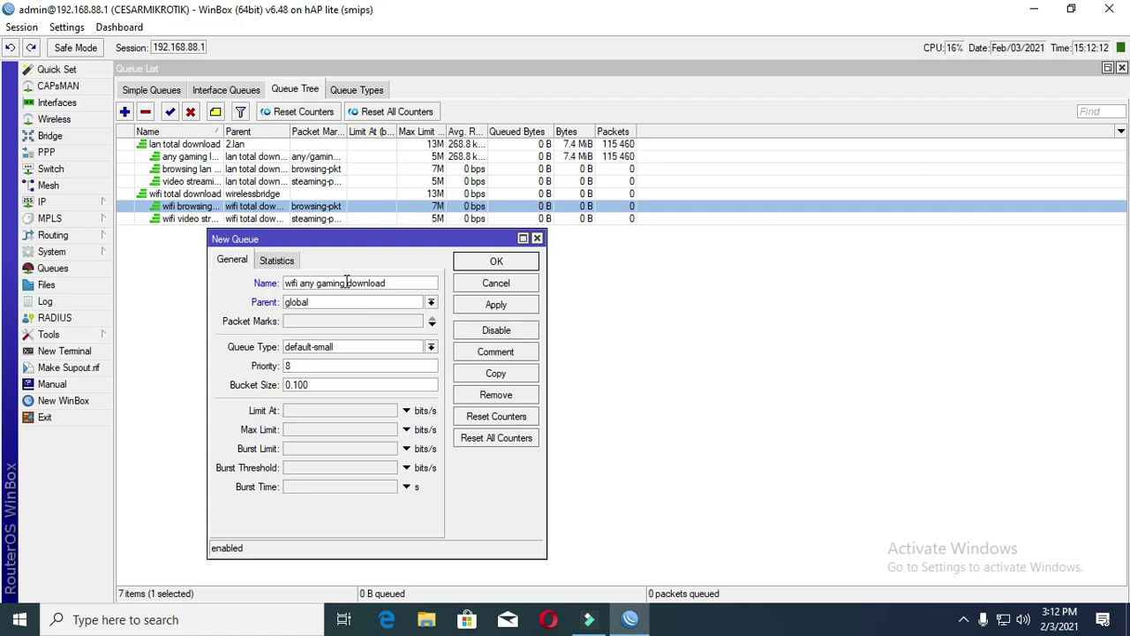
left_click(431, 303)
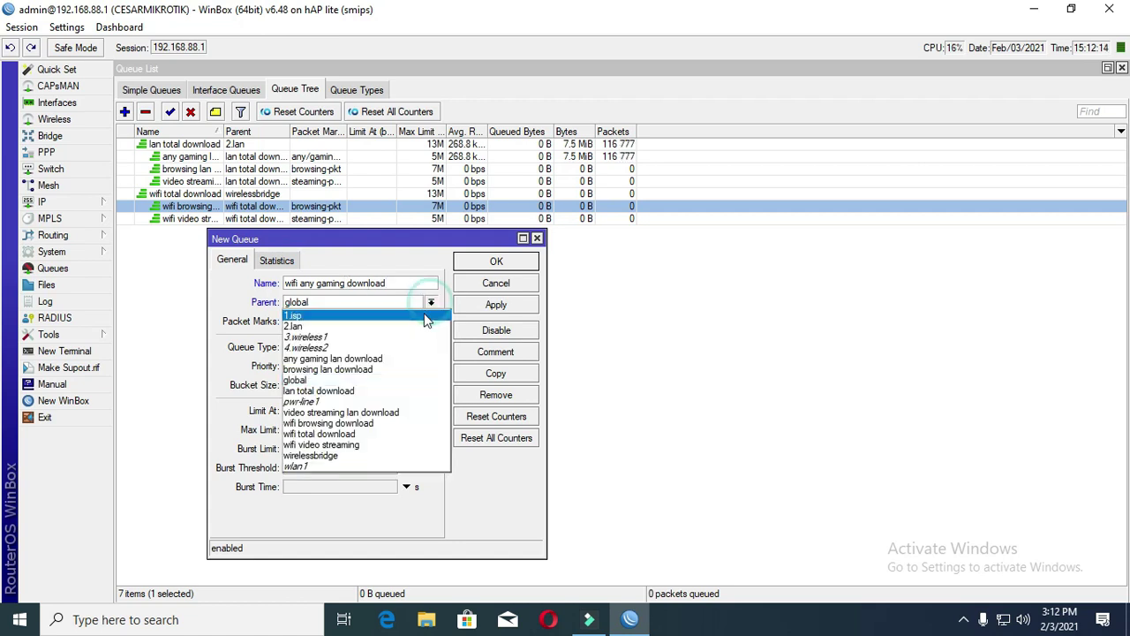
left_click(369, 435)
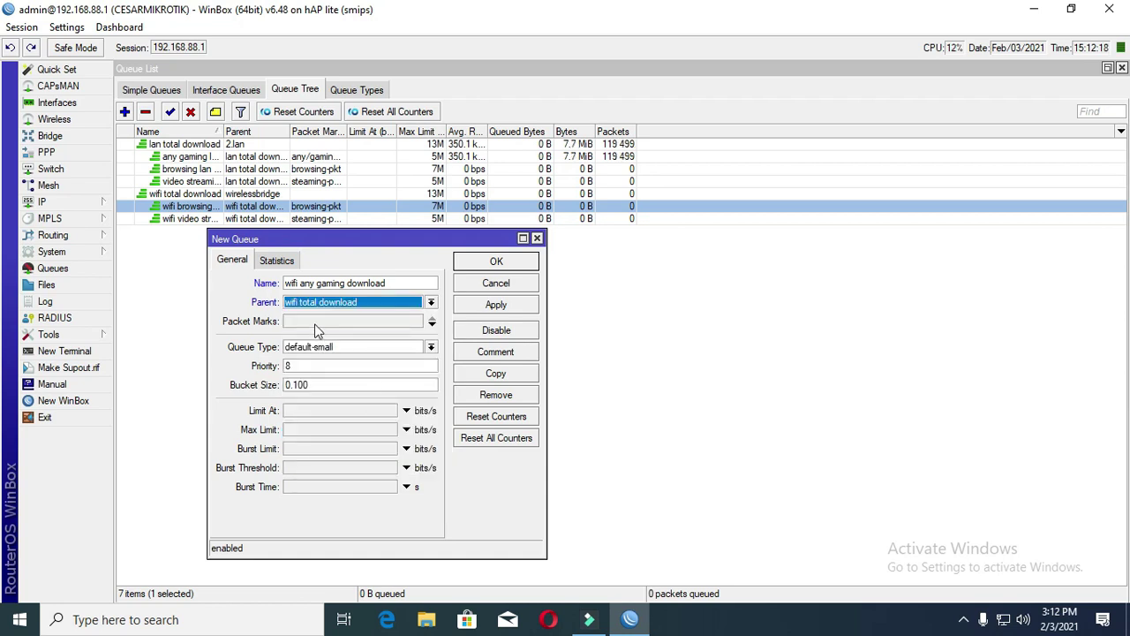
- Match any/gaming-pkt traffic, set priority 1 and max limit 5M, then save the queue
left_click(315, 324)
left_click(416, 321)
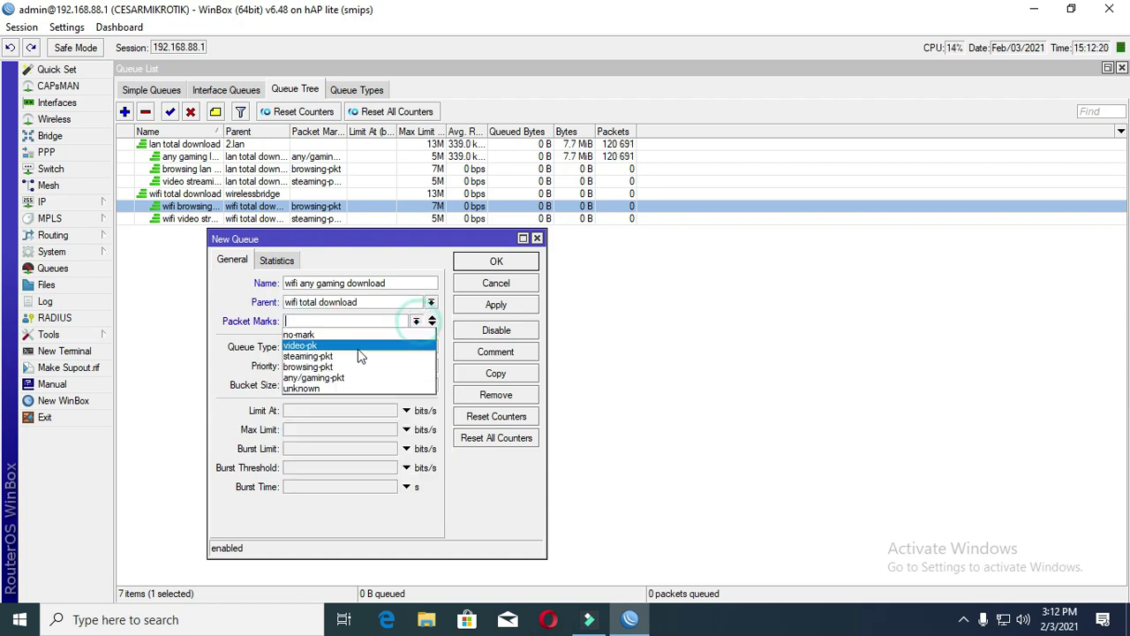
left_click(354, 378)
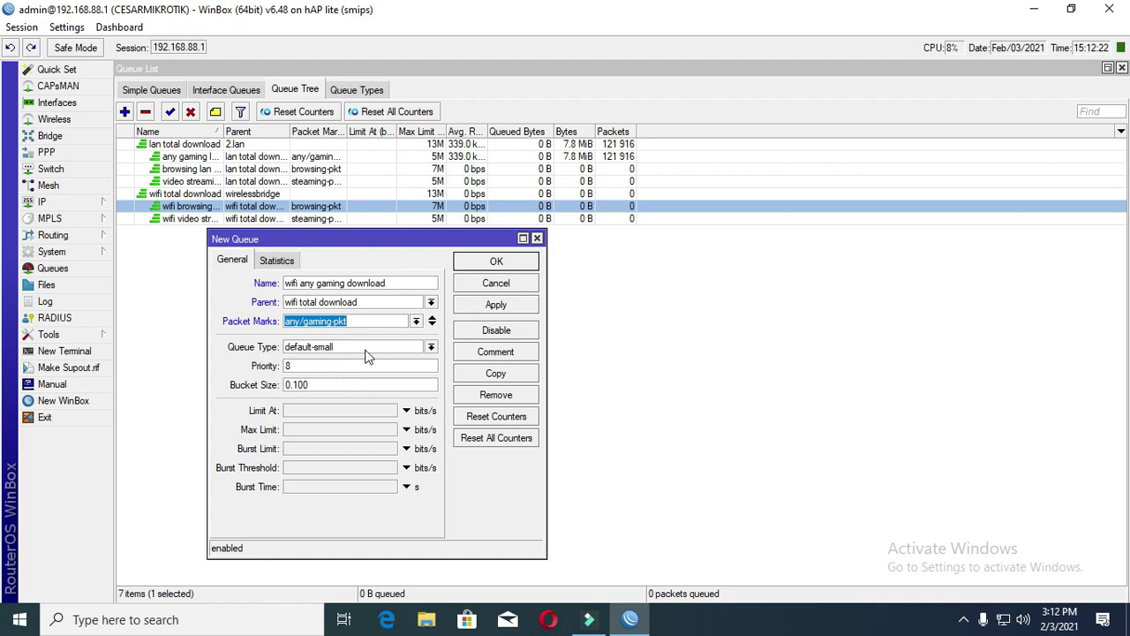
double_click(291, 366)
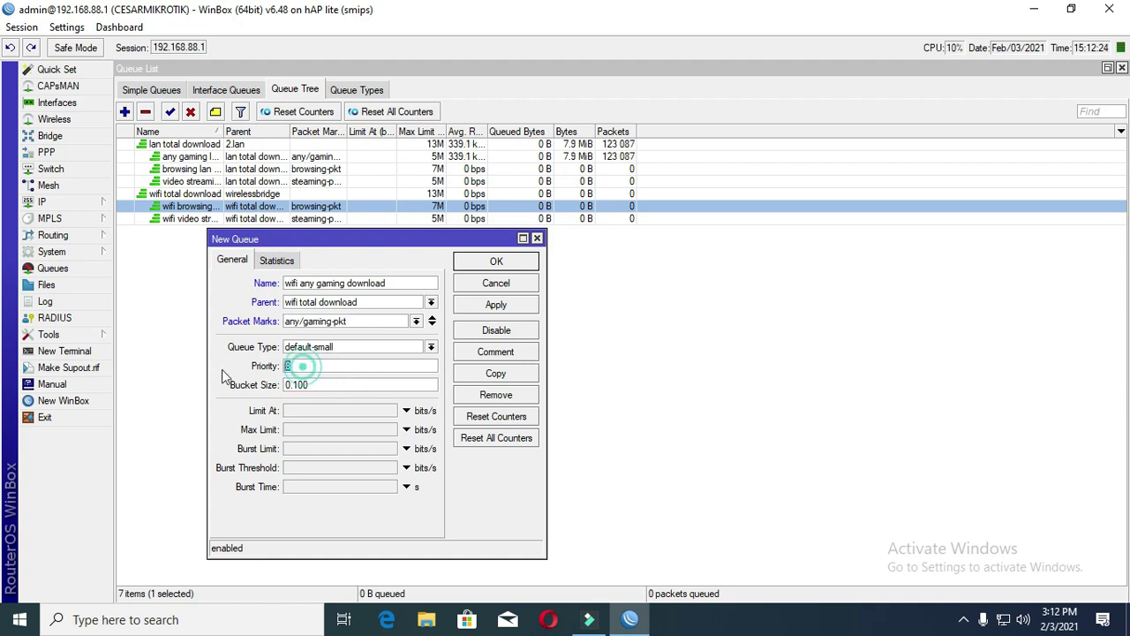
type("1")
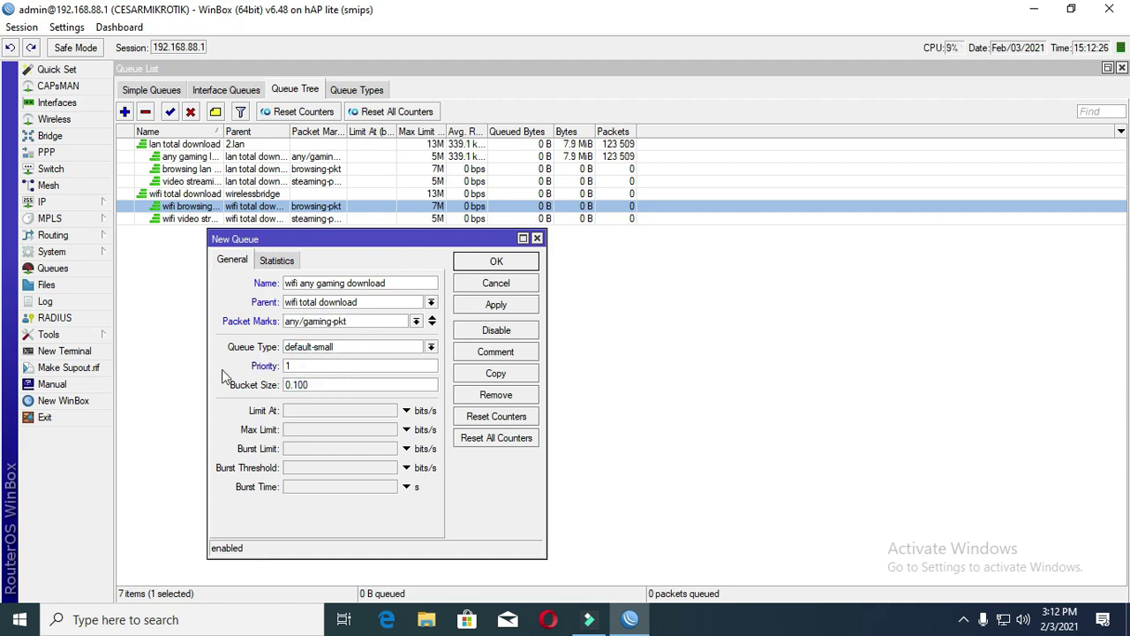
left_click(293, 430)
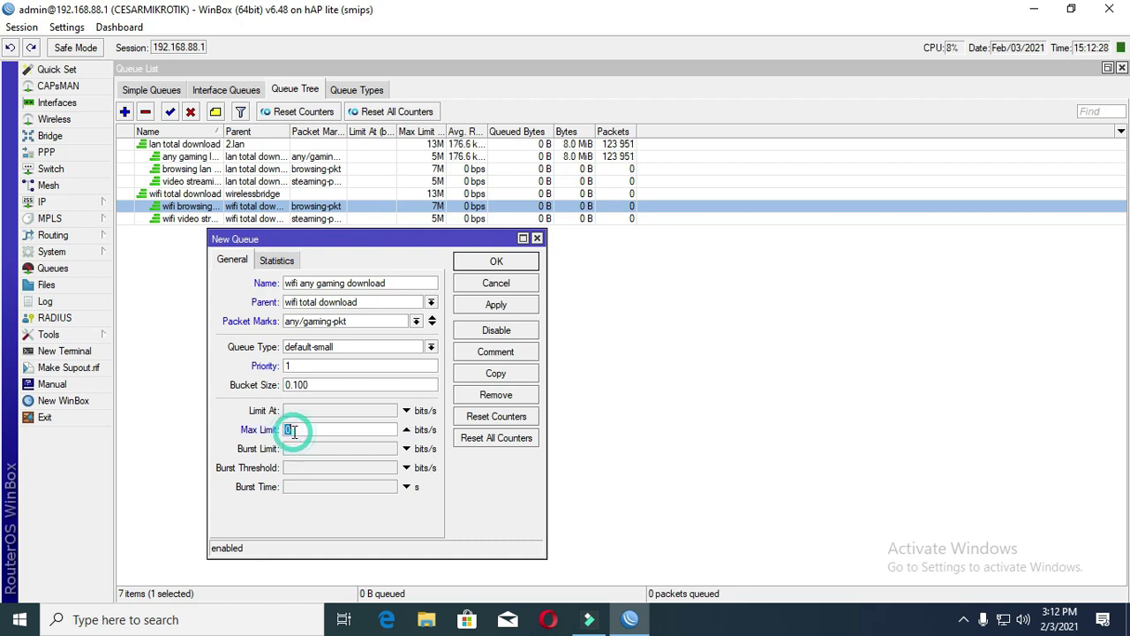
type("5m")
left_click(490, 305)
left_click(495, 261)
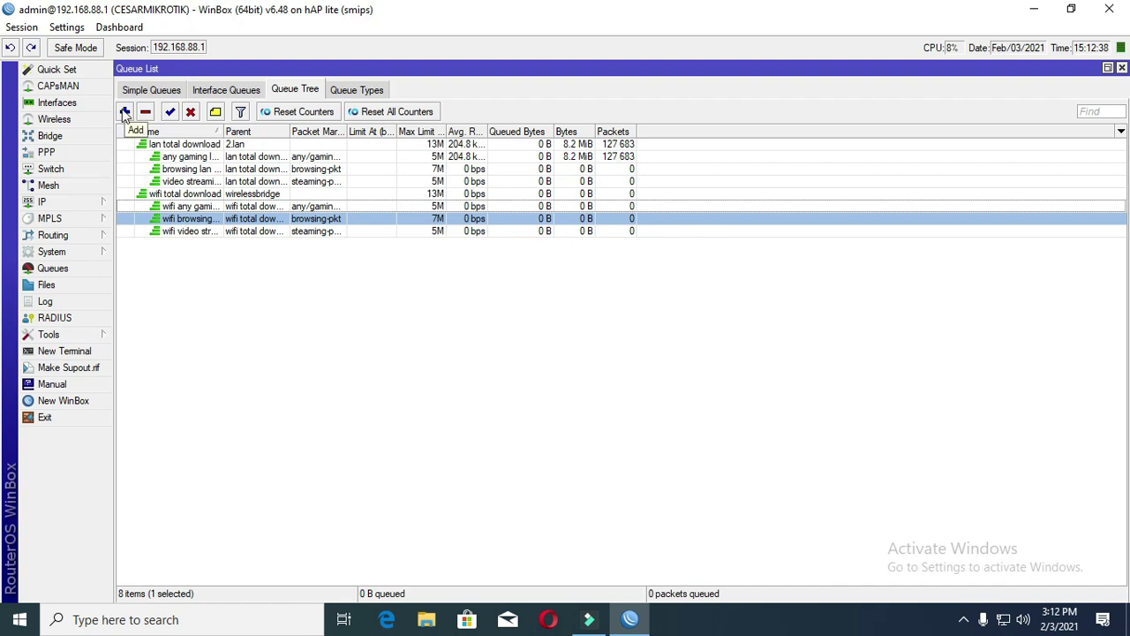
- Create 'total upload' under 1.isp with pcq-upload-default queue type and 25M max limit
left_click(124, 111)
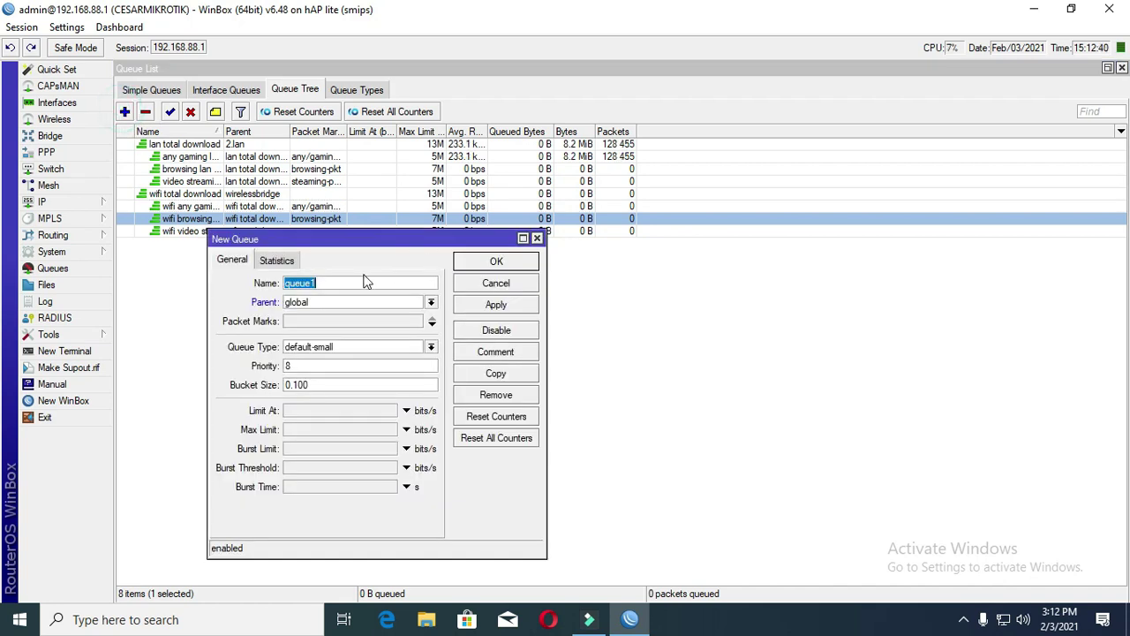
type("total upload")
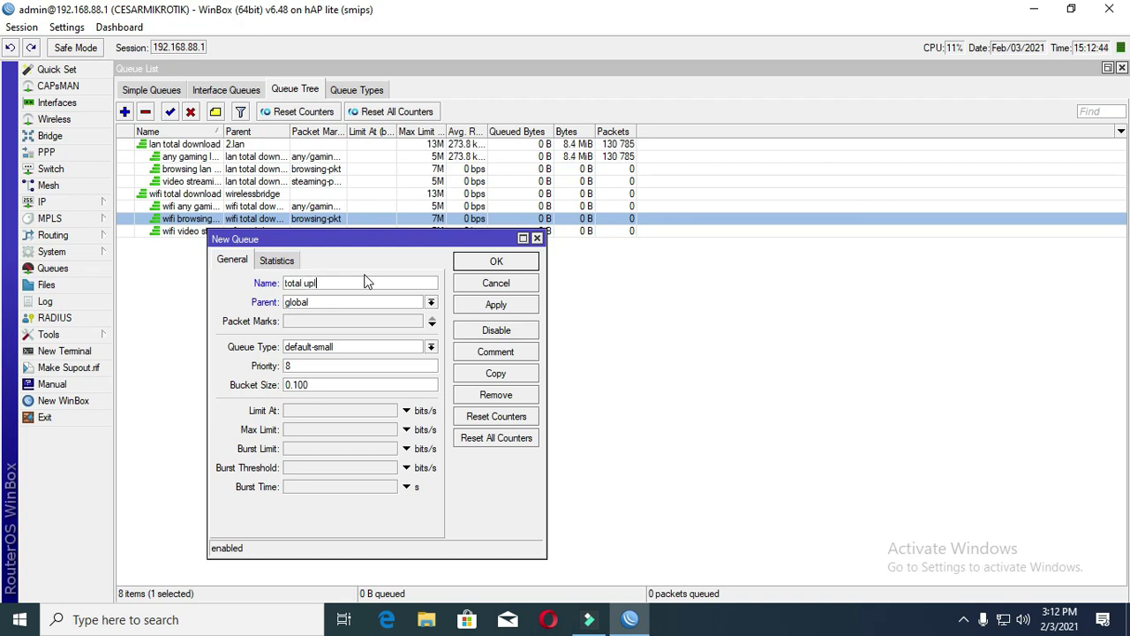
left_click(430, 302)
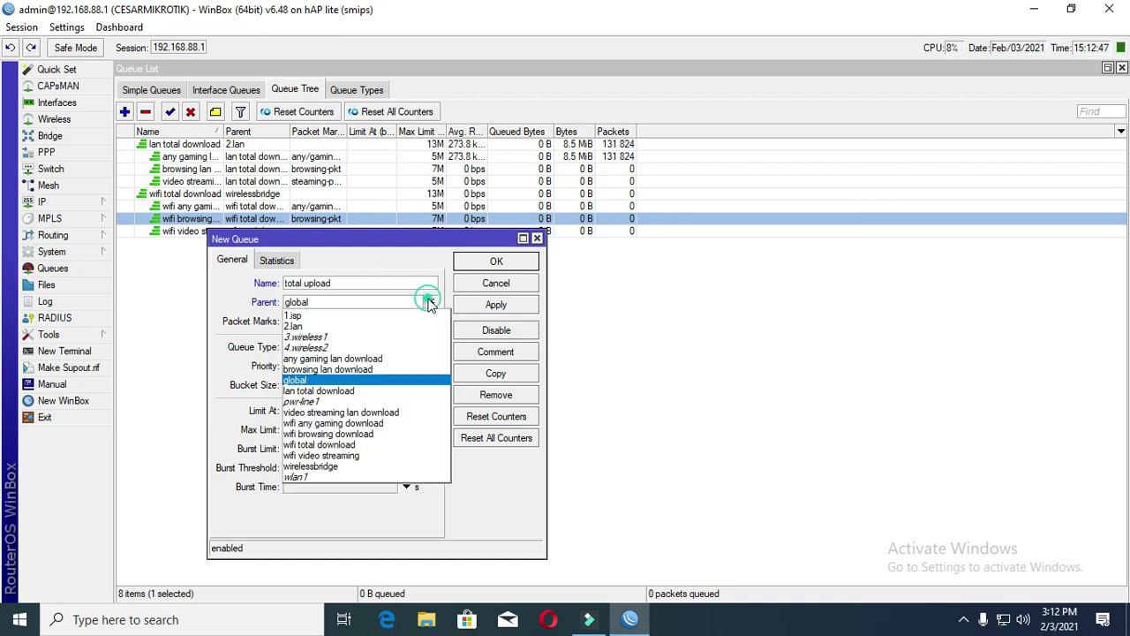
left_click(330, 316)
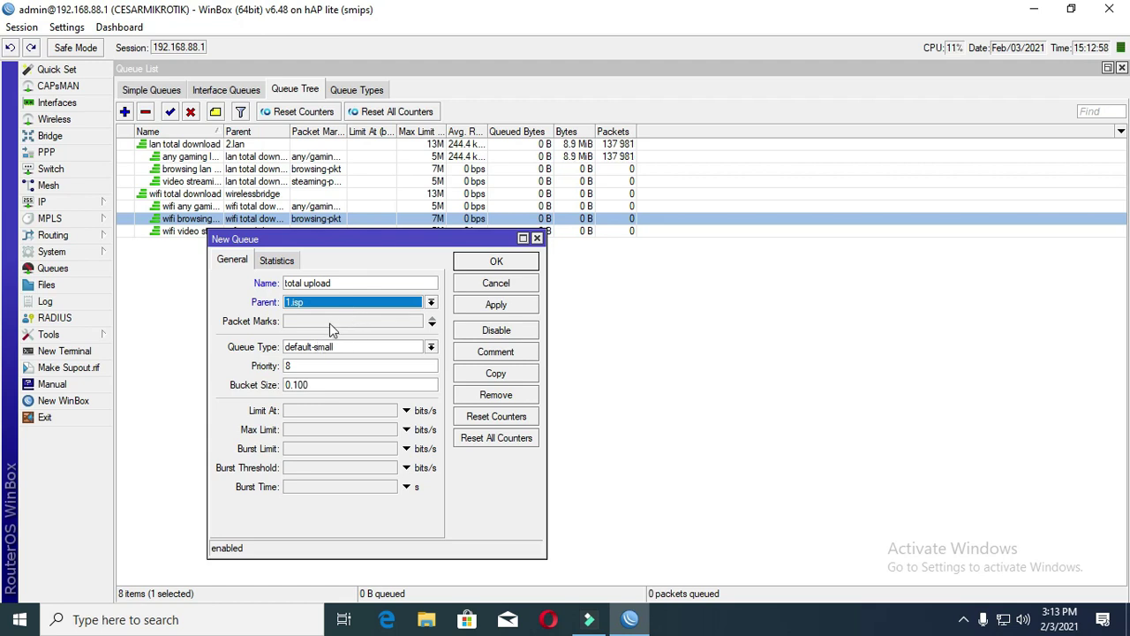
left_click(359, 348)
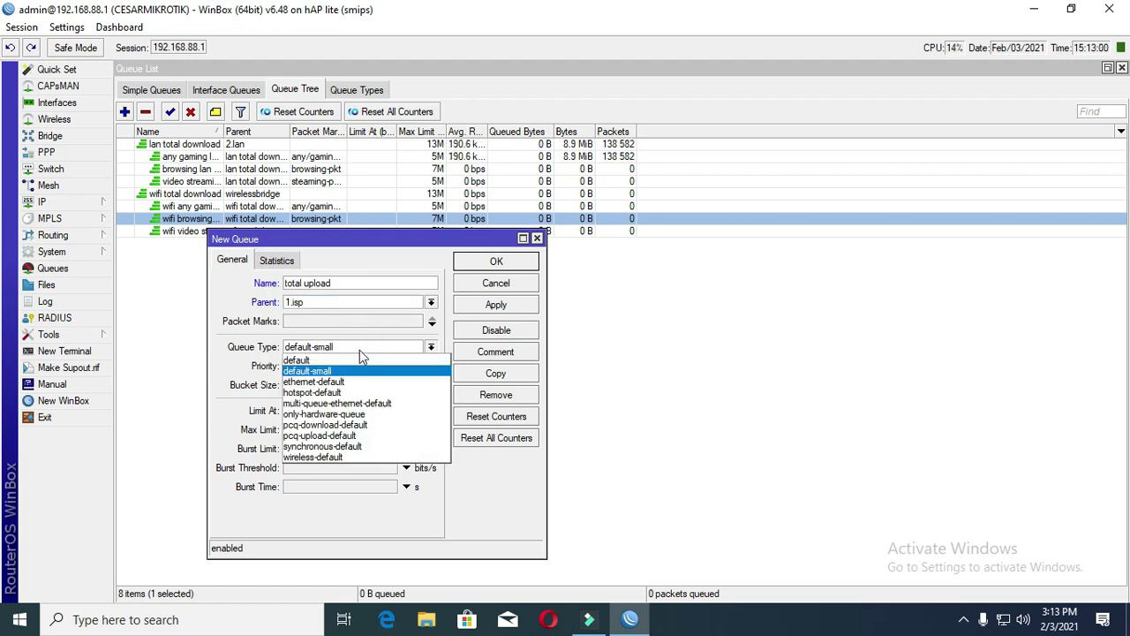
left_click(362, 434)
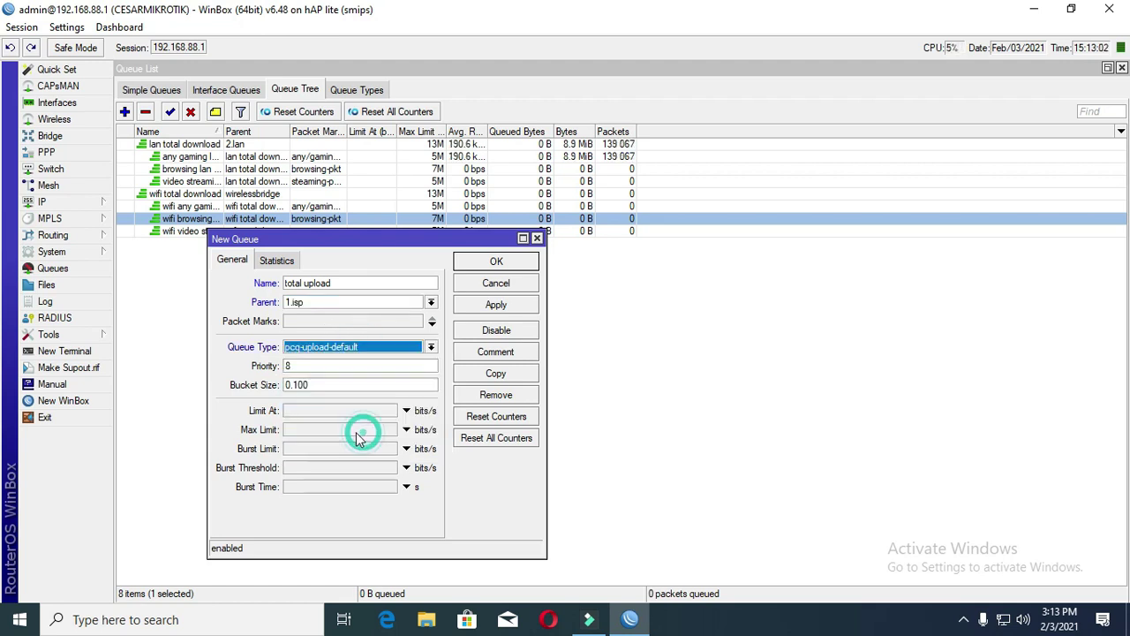
left_click(298, 429)
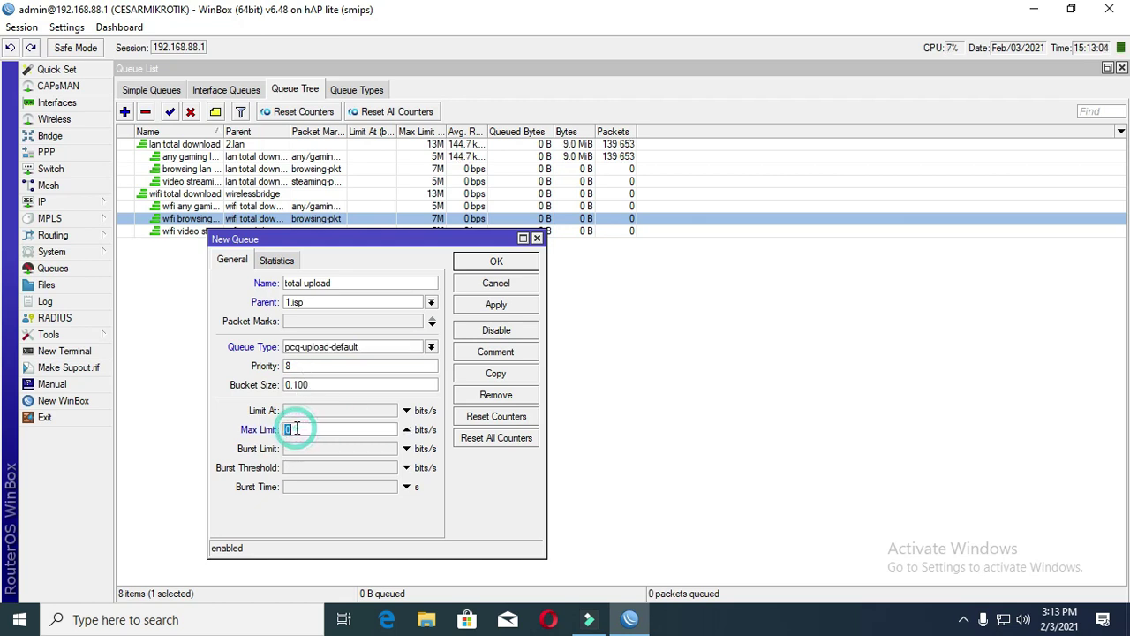
type("25")
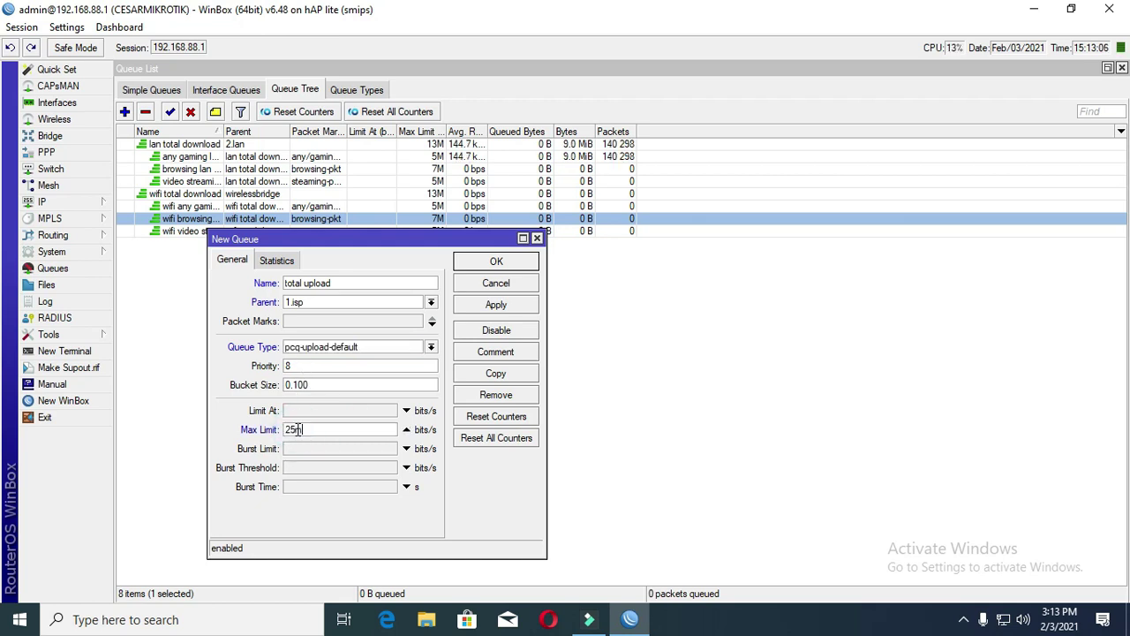
type("M")
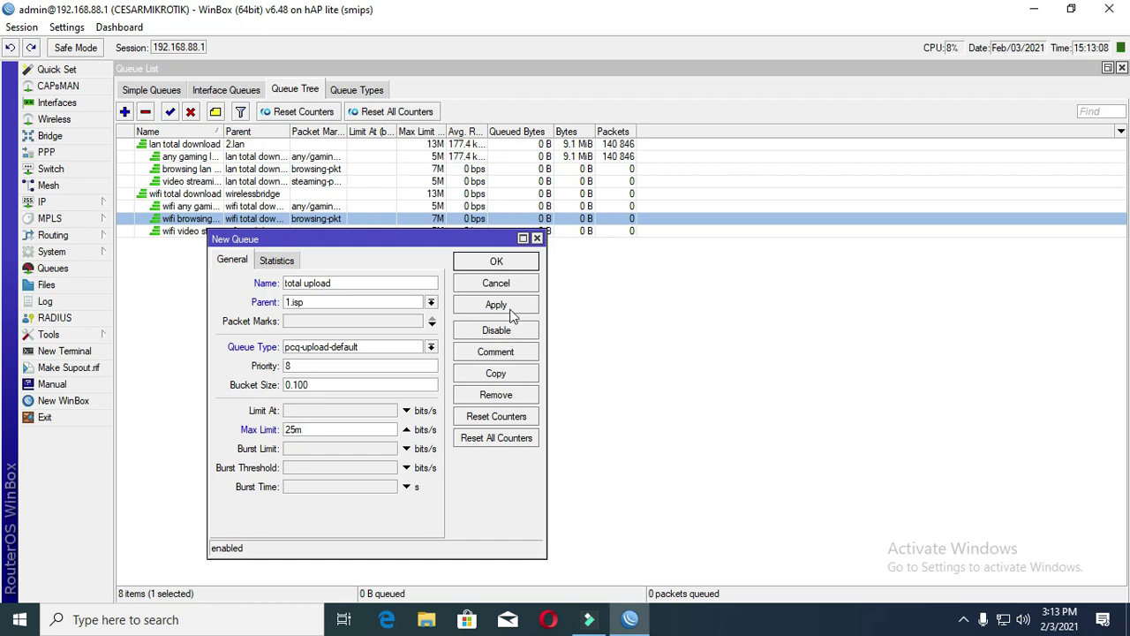
left_click(511, 311)
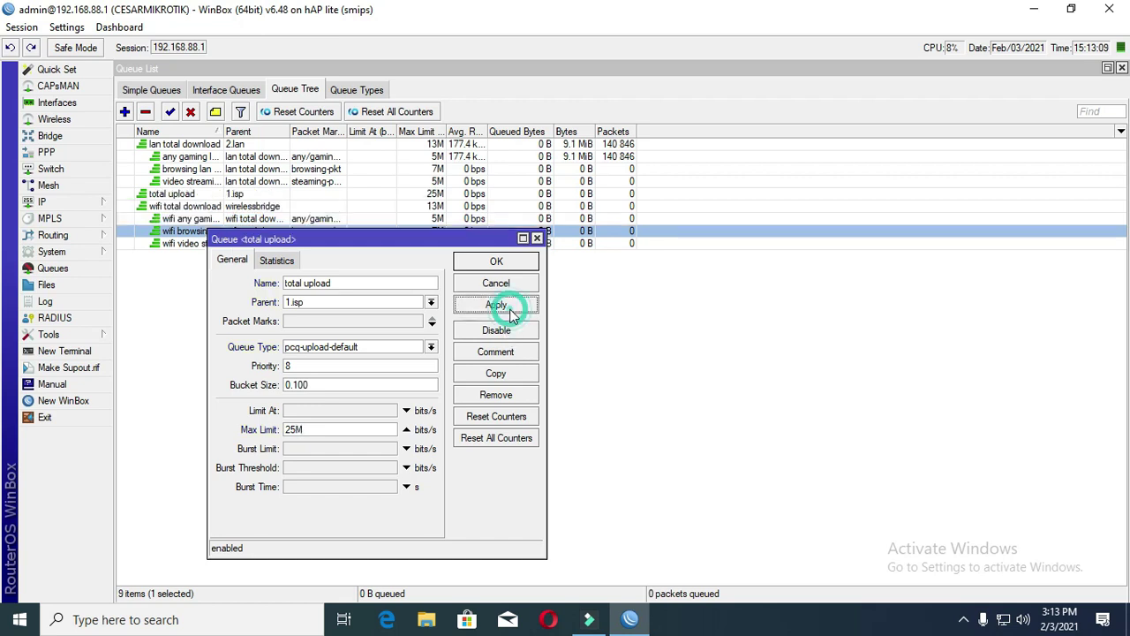
left_click(496, 263)
left_click(247, 194)
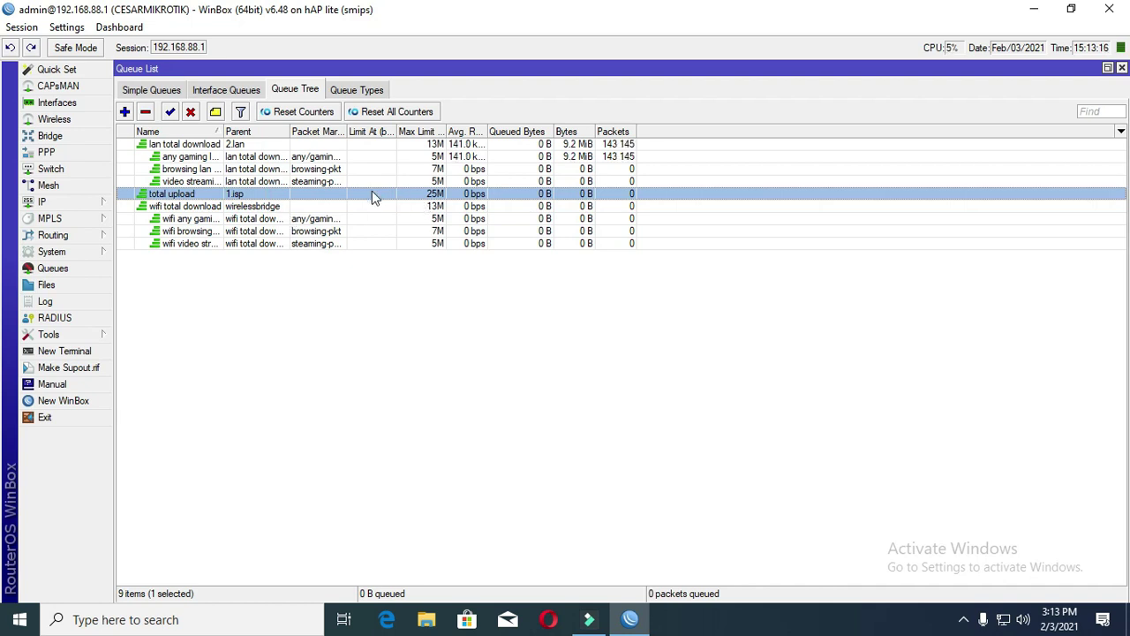
- Start a new queue named 'browsing upload' with total upload as its parent
left_click(125, 112)
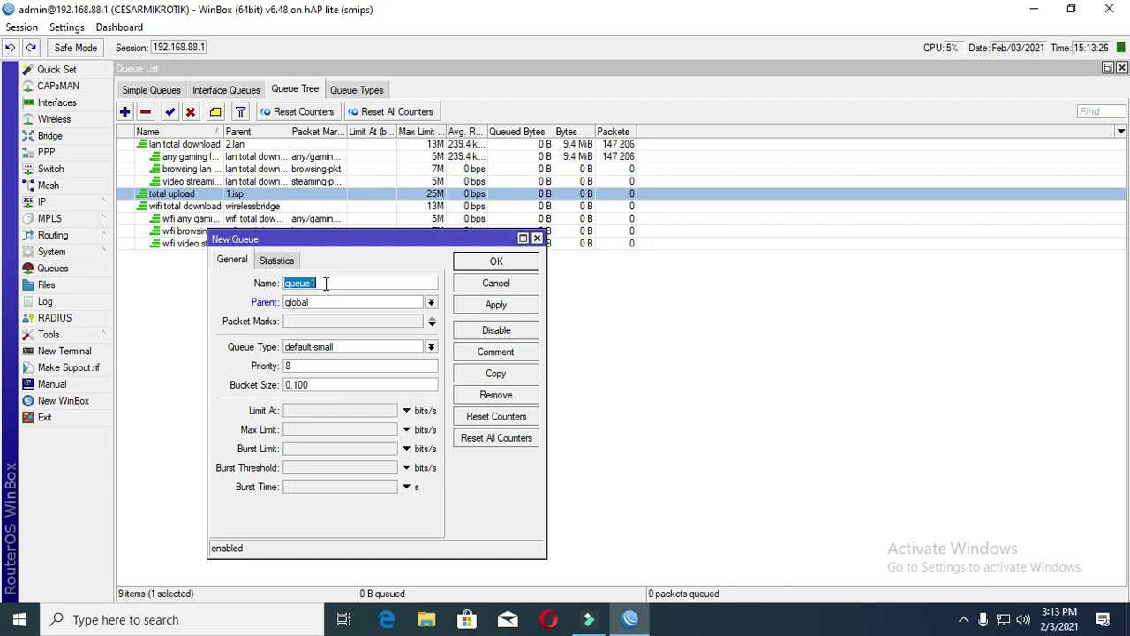
type("brw")
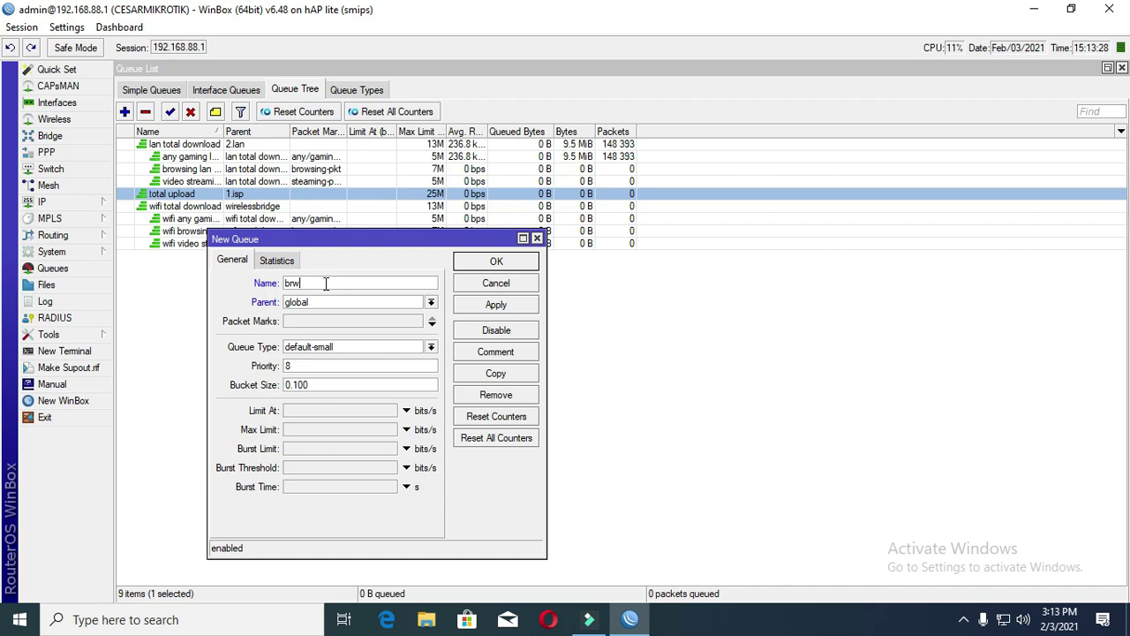
key("BackSpace")
type("owsing upload")
left_click(431, 302)
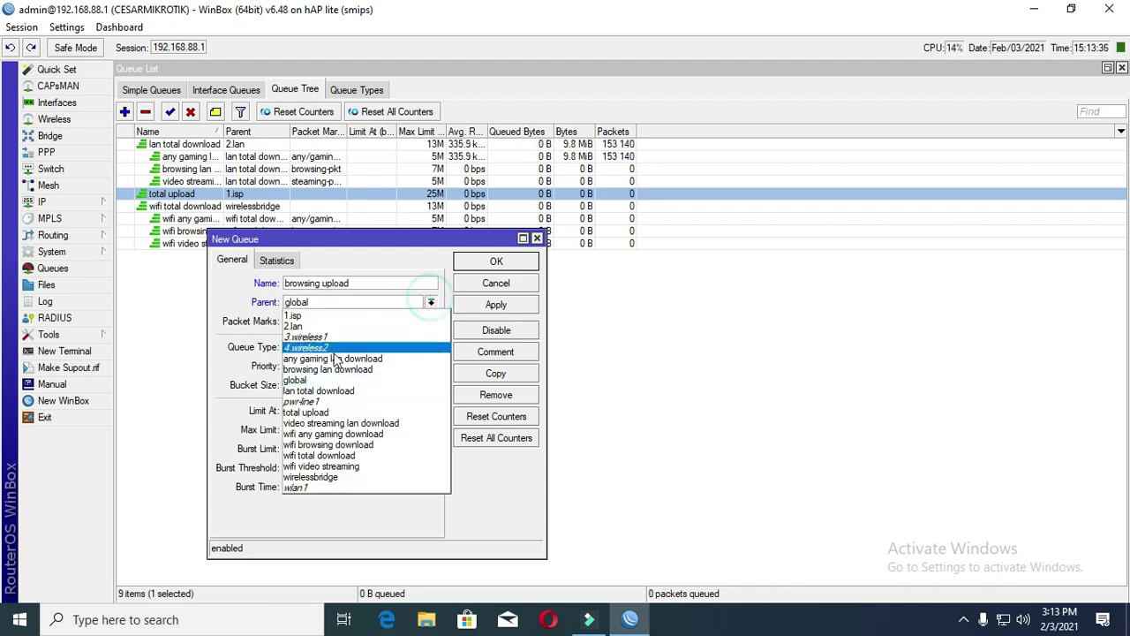
left_click(378, 412)
- Match browsing-pkt traffic and rename the queue to 'browsing/video/streaming upload'
left_click(301, 323)
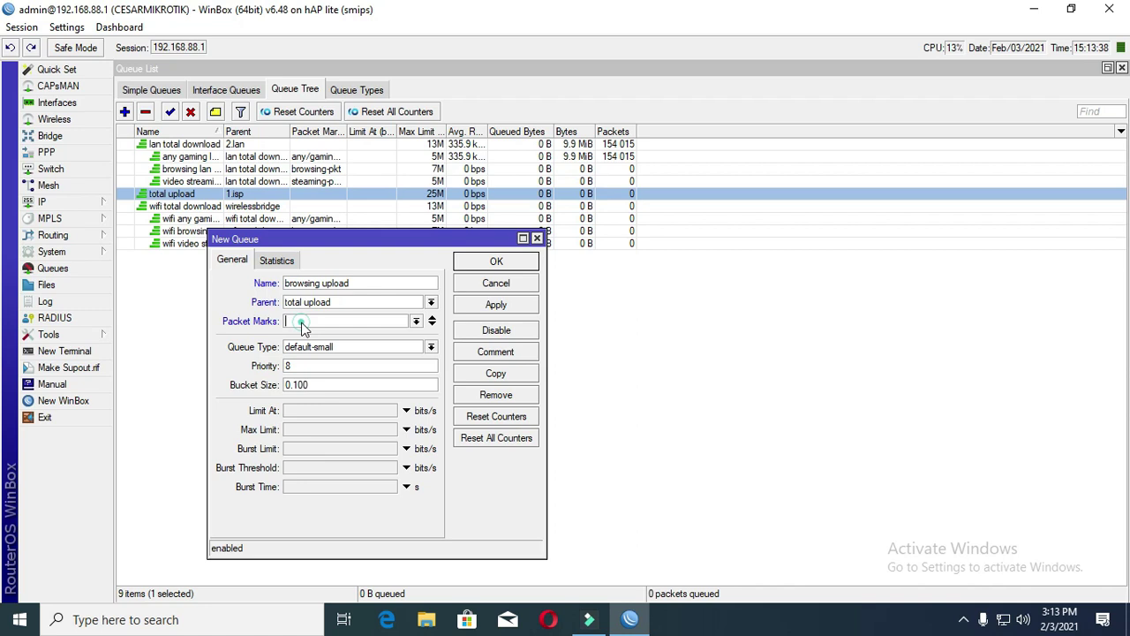
left_click(416, 321)
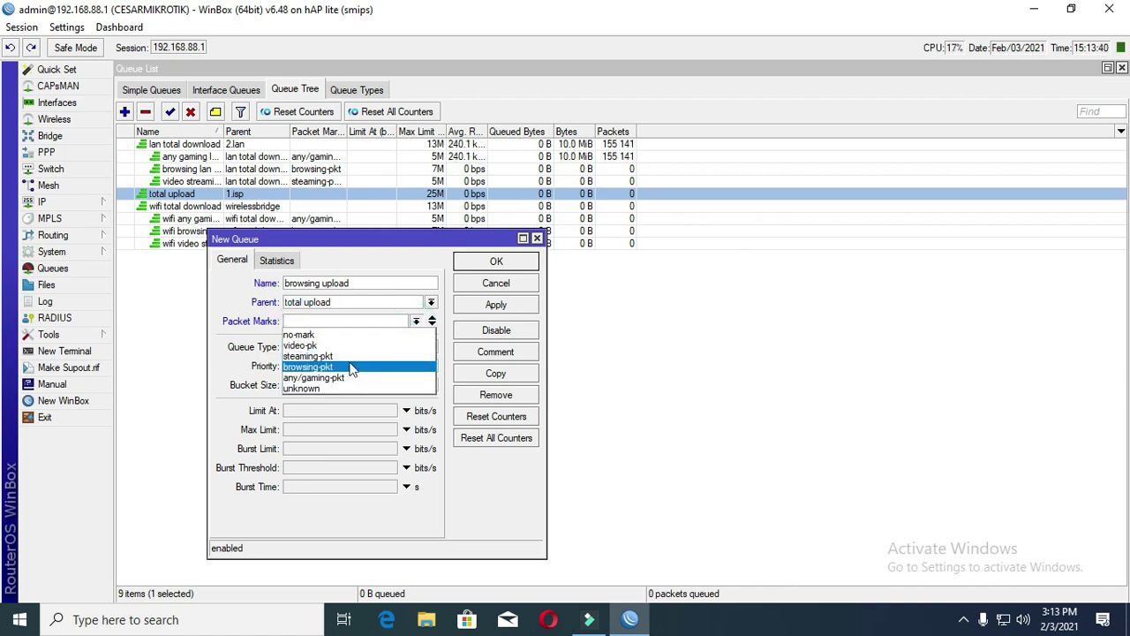
left_click(353, 367)
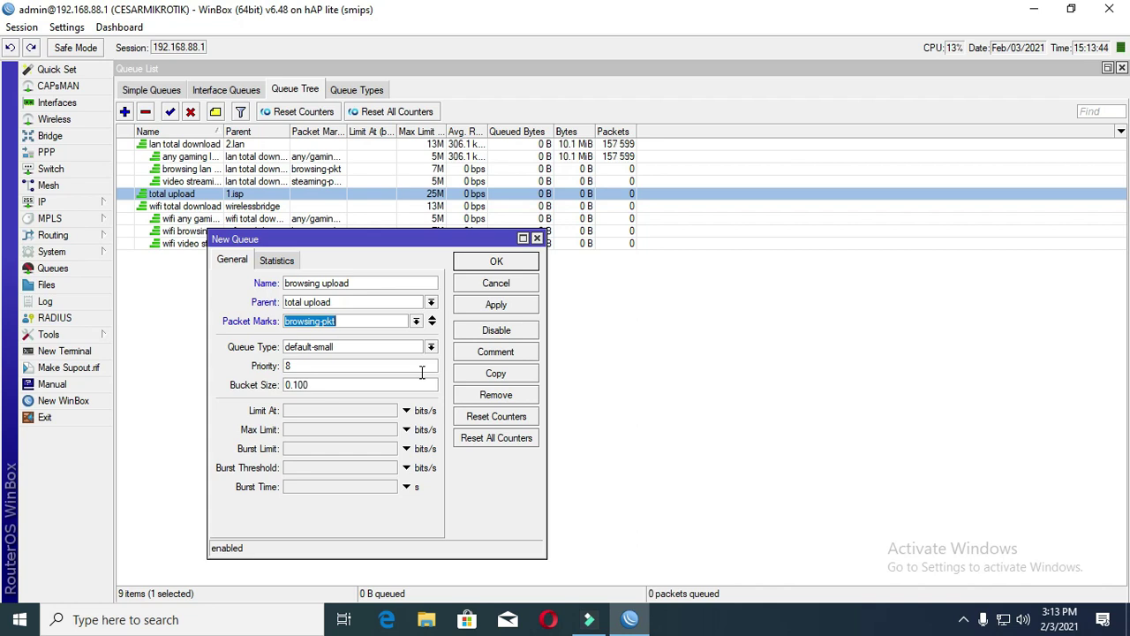
left_click(372, 285)
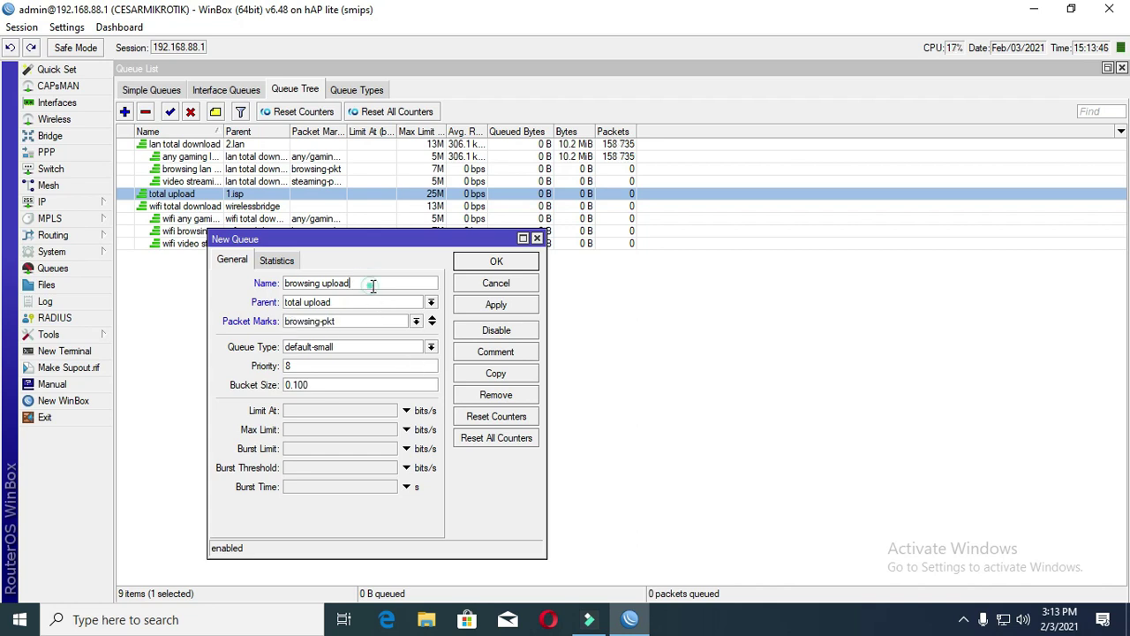
left_click(321, 283)
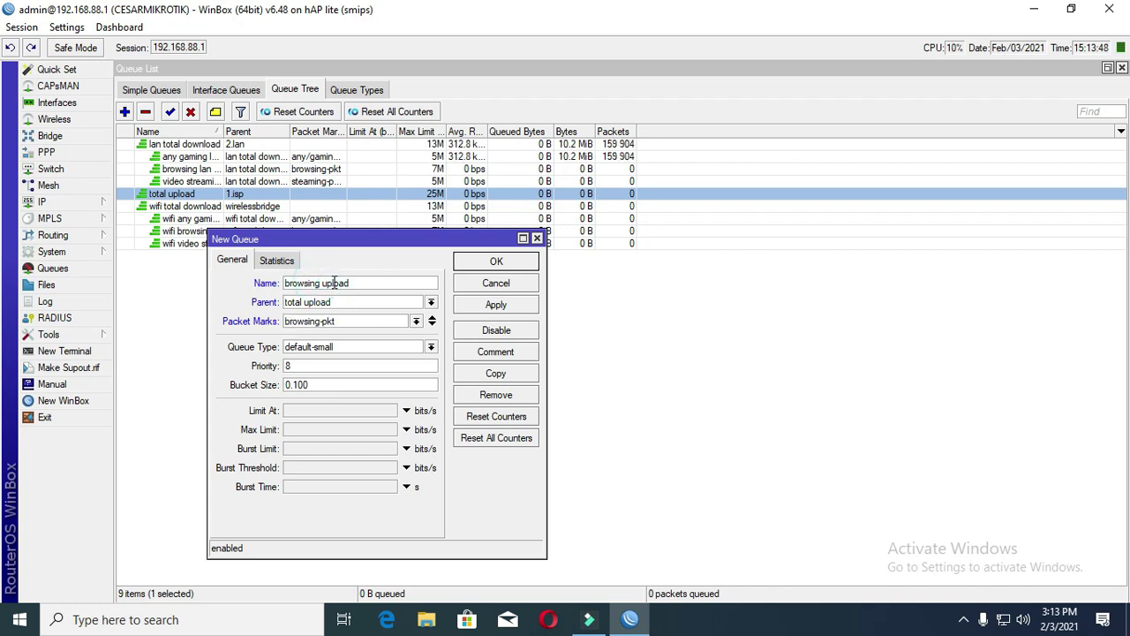
left_click(322, 282)
key("BackSpace")
type("_")
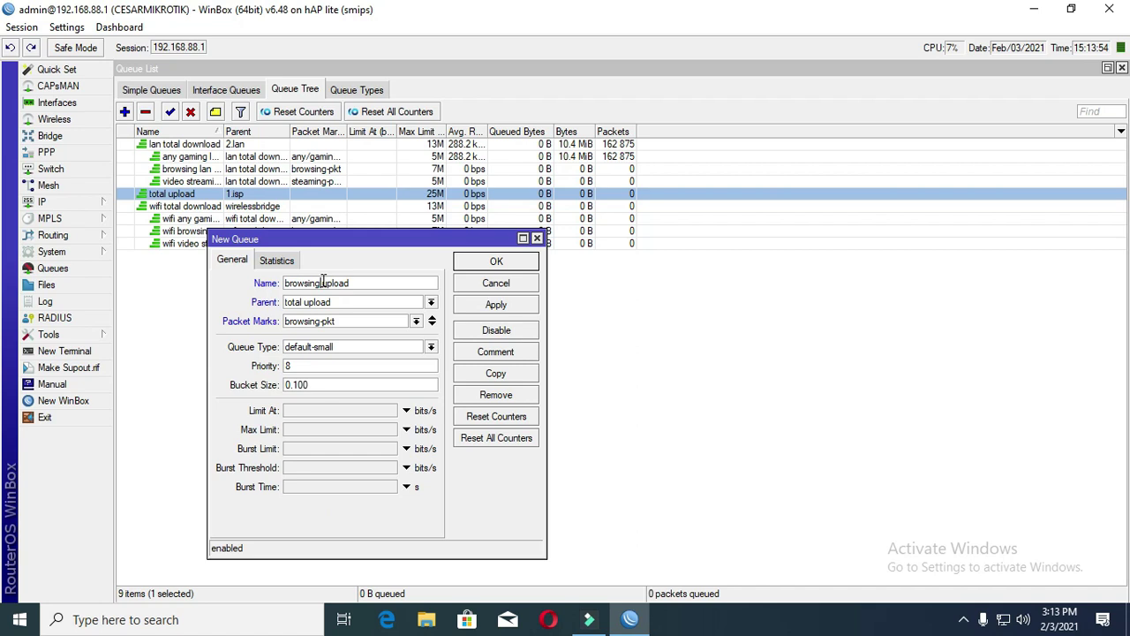
key("BackSpace")
type("_")
type("video")
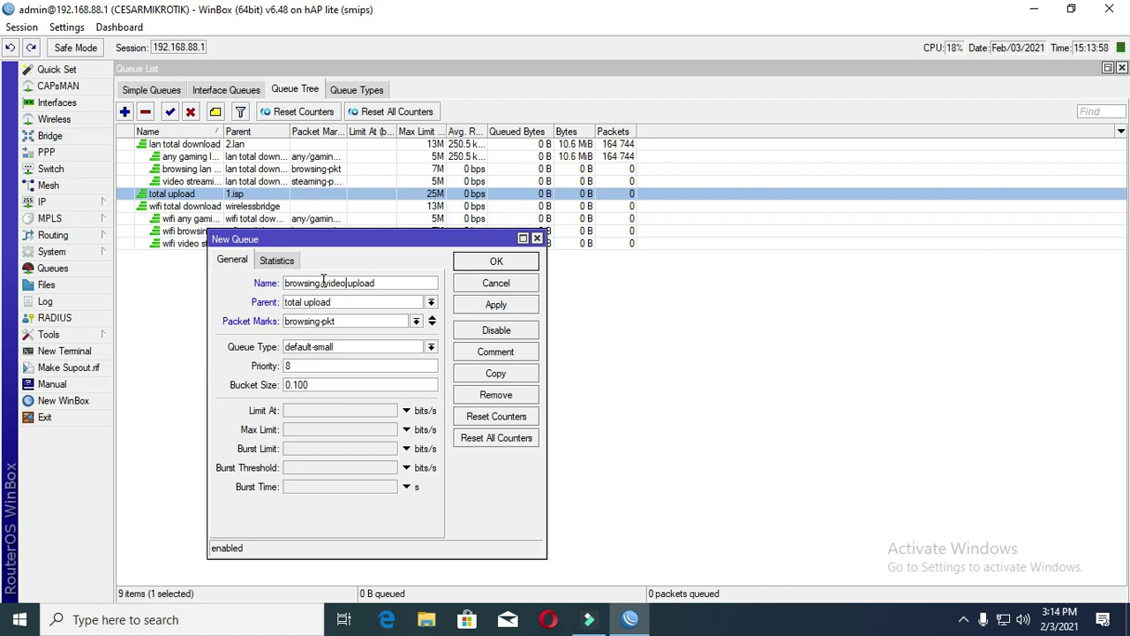
type("/streaming")
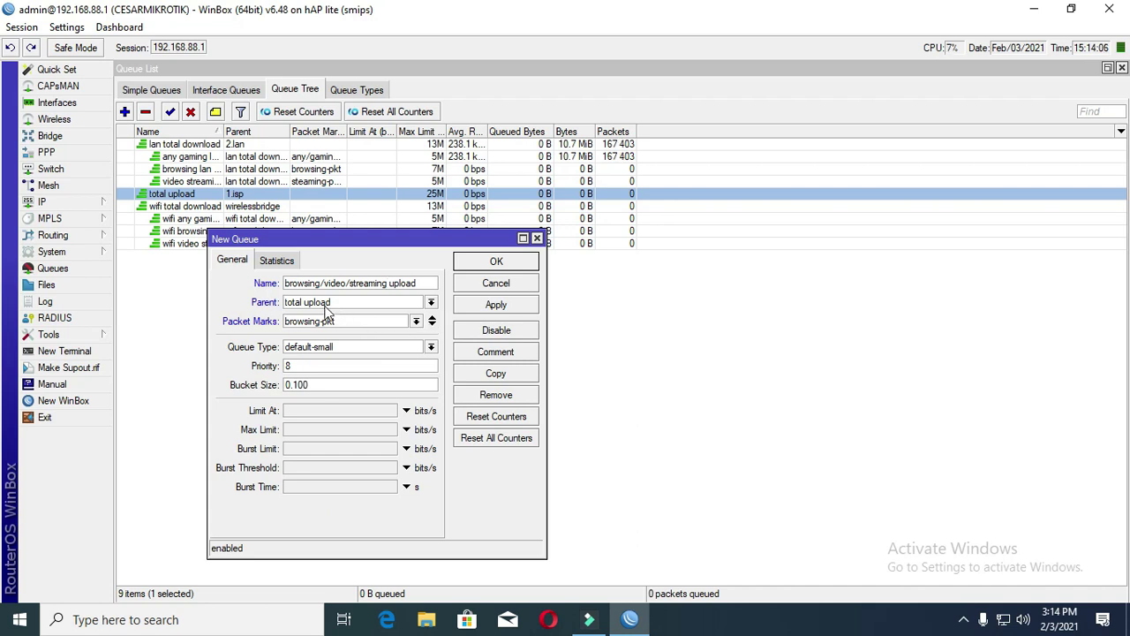
- Add steaming-pkt and video-pk as the second and third packet marks
left_click(433, 324)
left_click(416, 339)
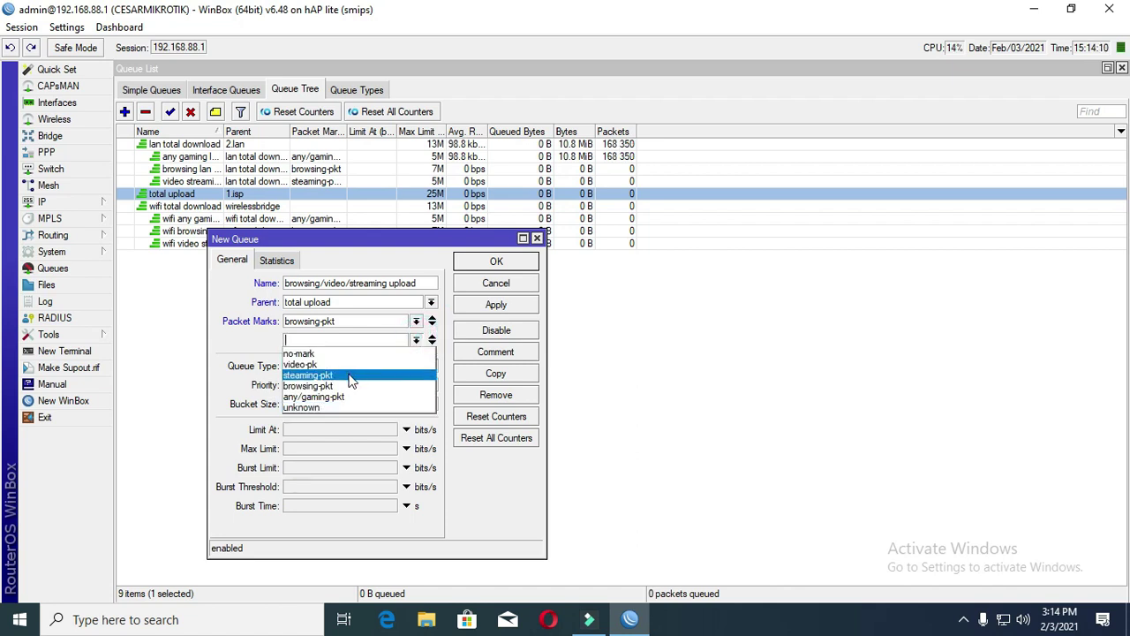
left_click(350, 380)
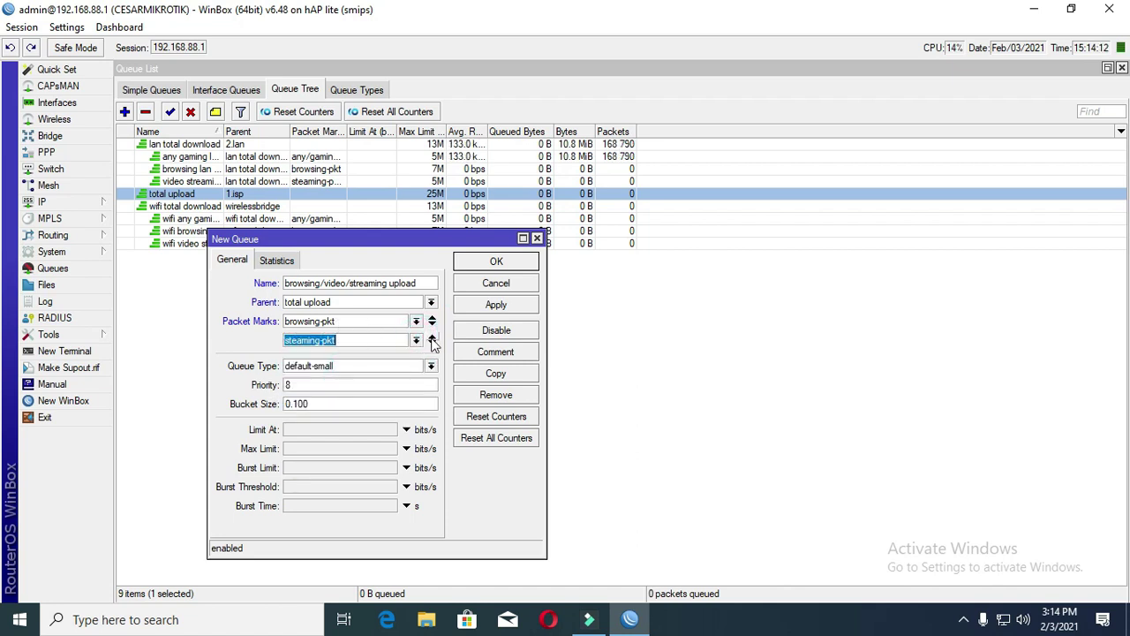
left_click(433, 341)
left_click(416, 358)
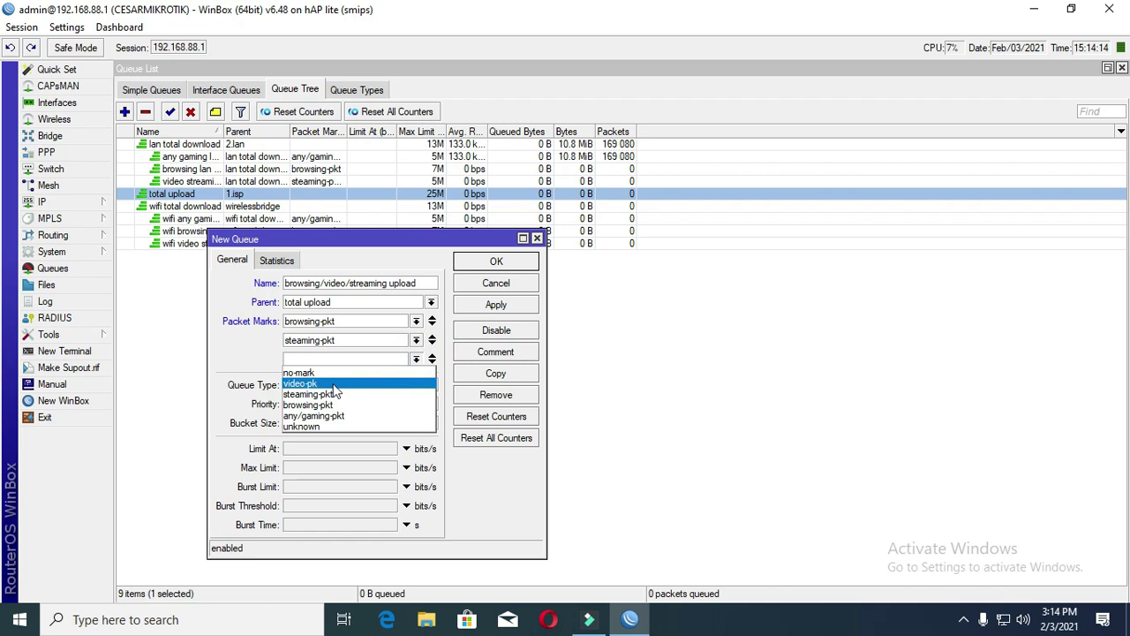
left_click(336, 385)
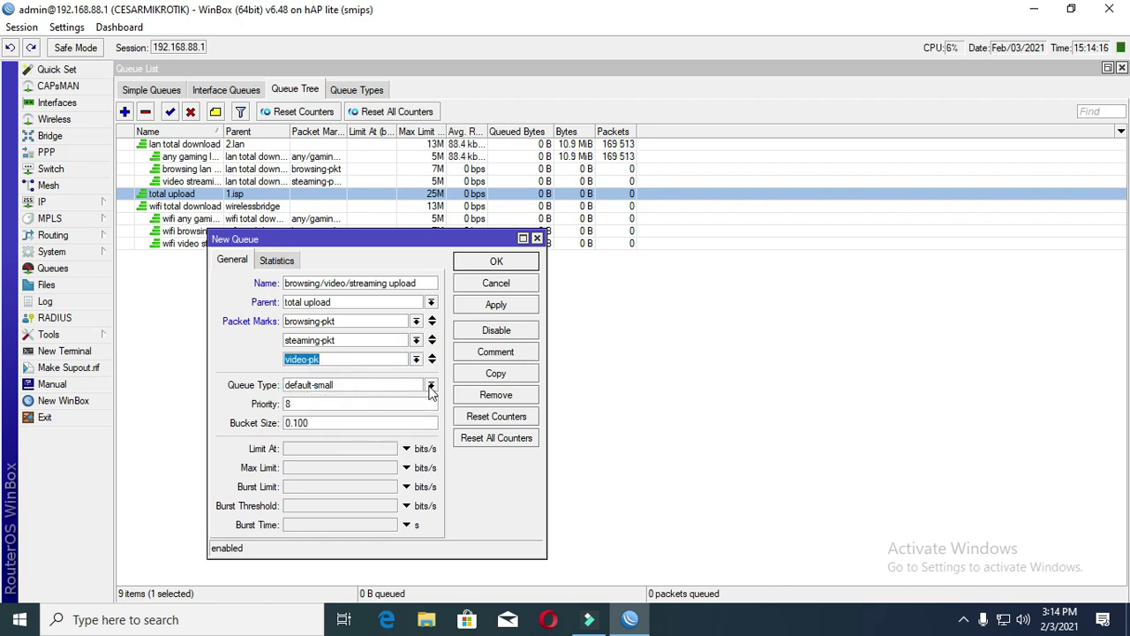
- Set the queue type to default and max limit to 20M, then save and close
left_click(431, 385)
left_click(351, 400)
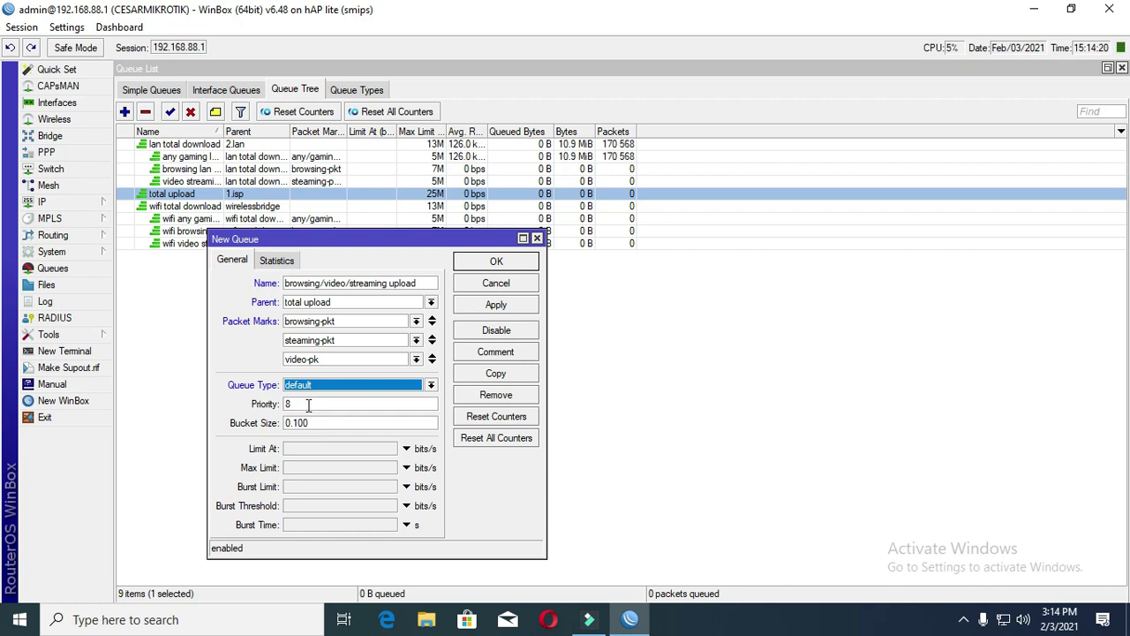
left_click(291, 468)
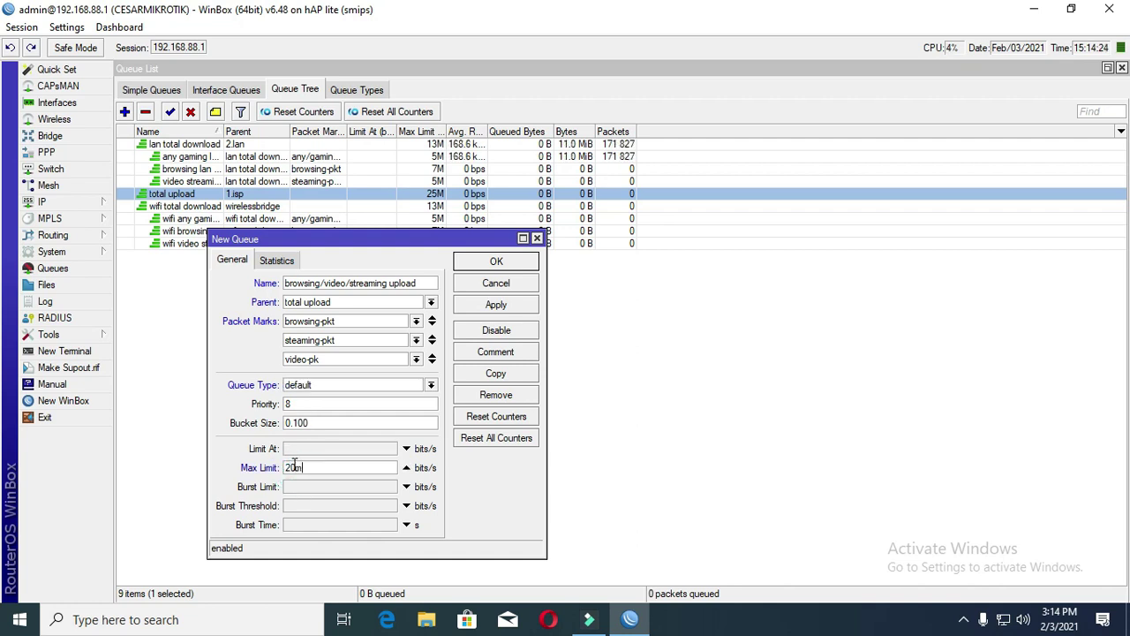
type("20m")
left_click(502, 306)
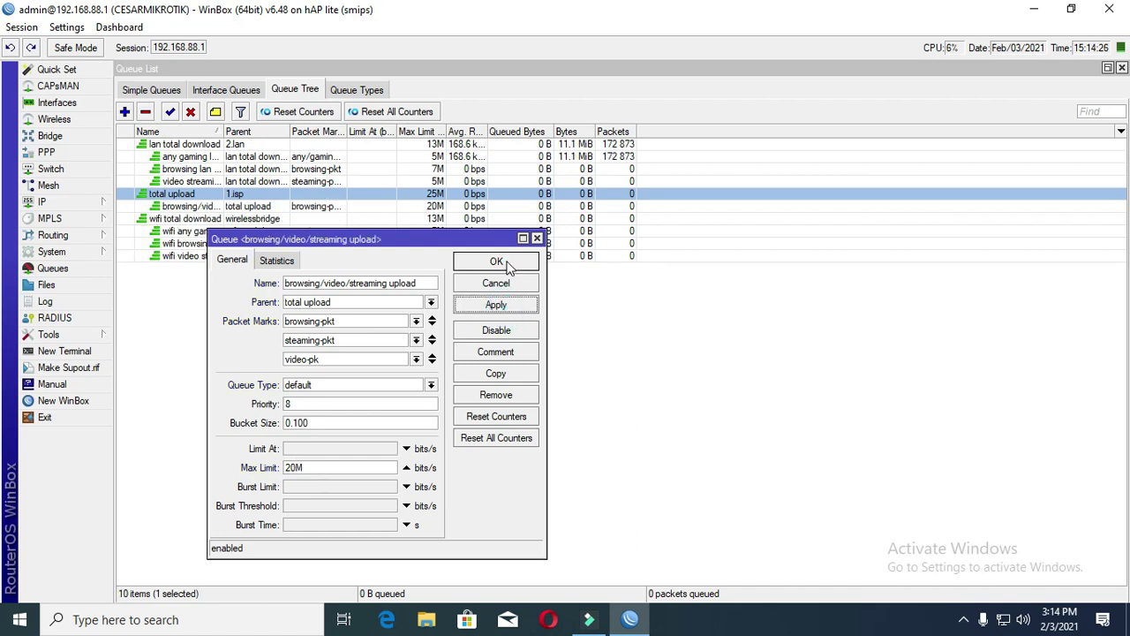
left_click(510, 265)
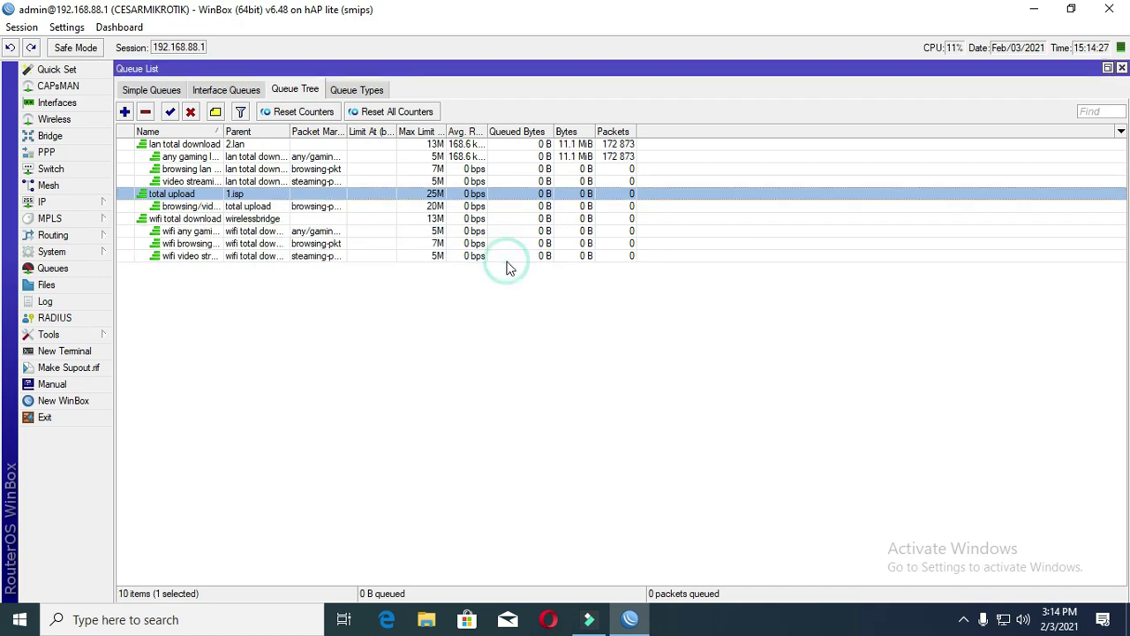
- Add a queue 'any gaming upload' under total upload matching any/gaming-pkt traffic
left_click(124, 112)
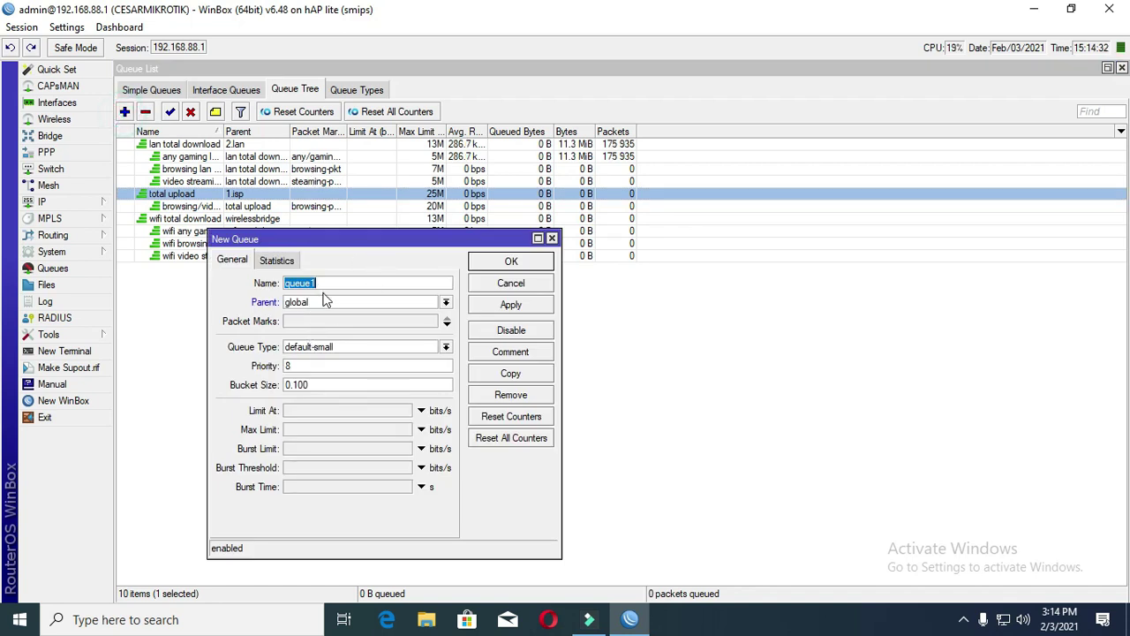
type("any")
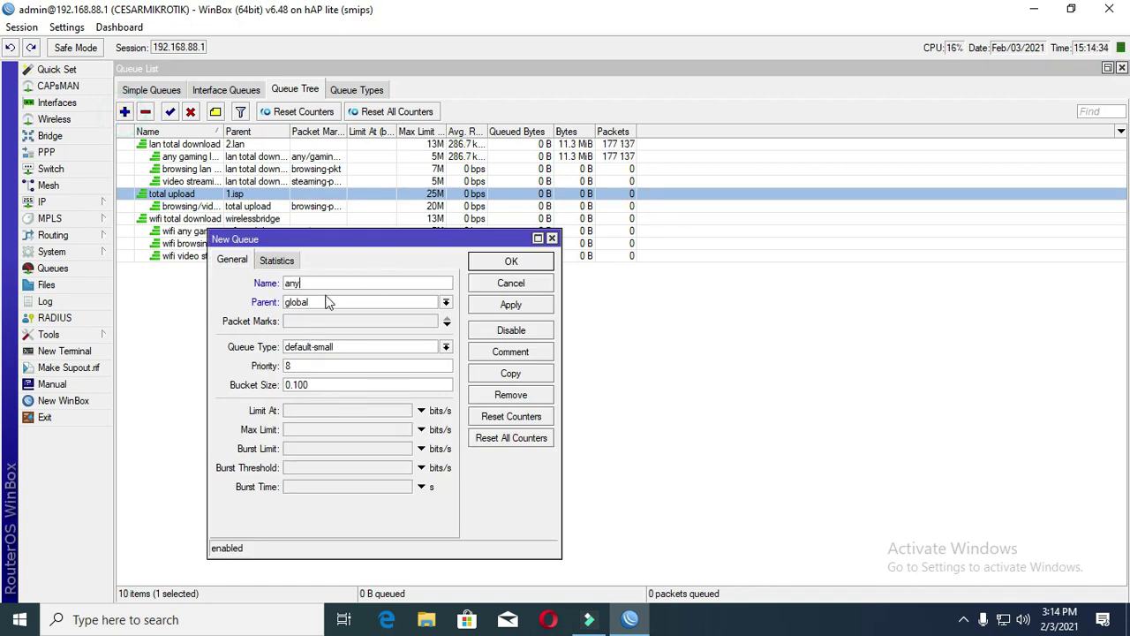
type(" gaming upload")
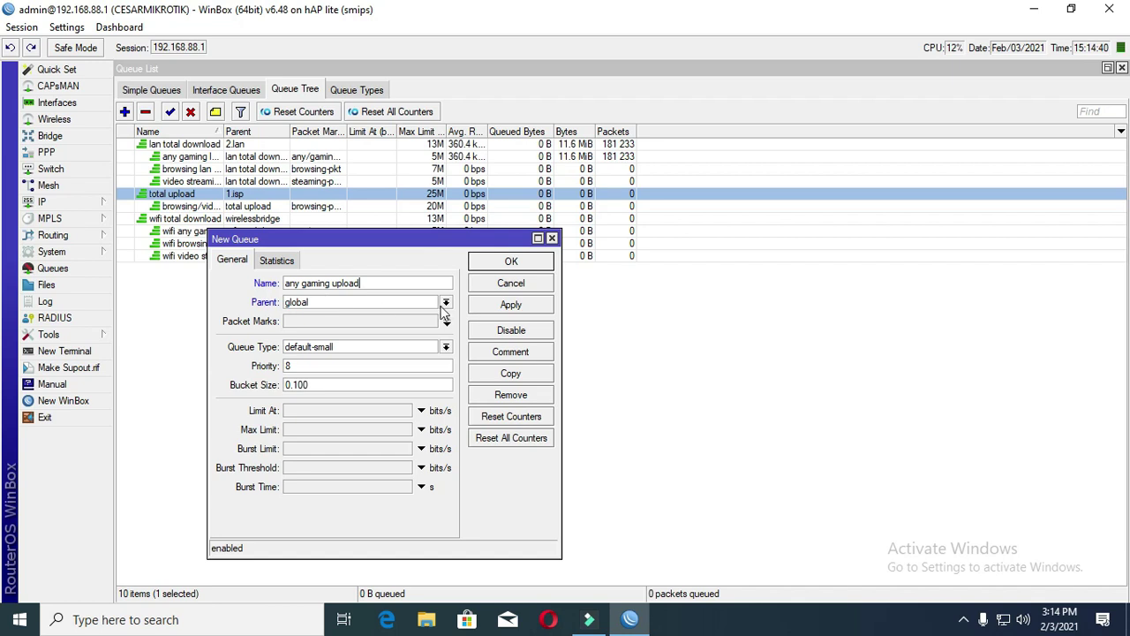
left_click(445, 302)
left_click(374, 423)
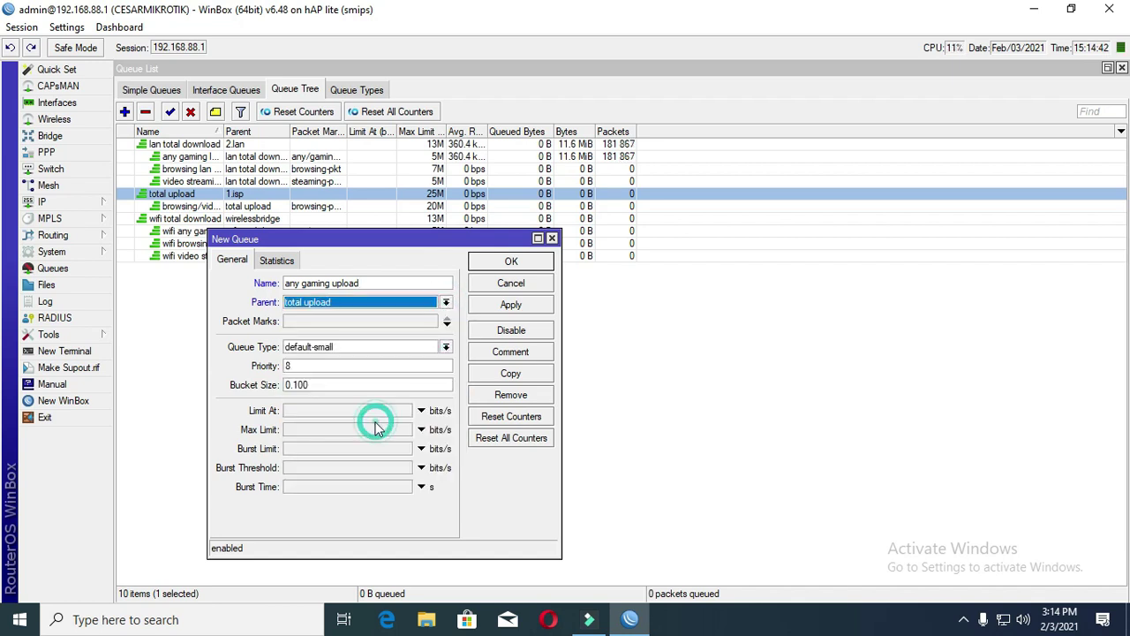
left_click(393, 320)
left_click(432, 322)
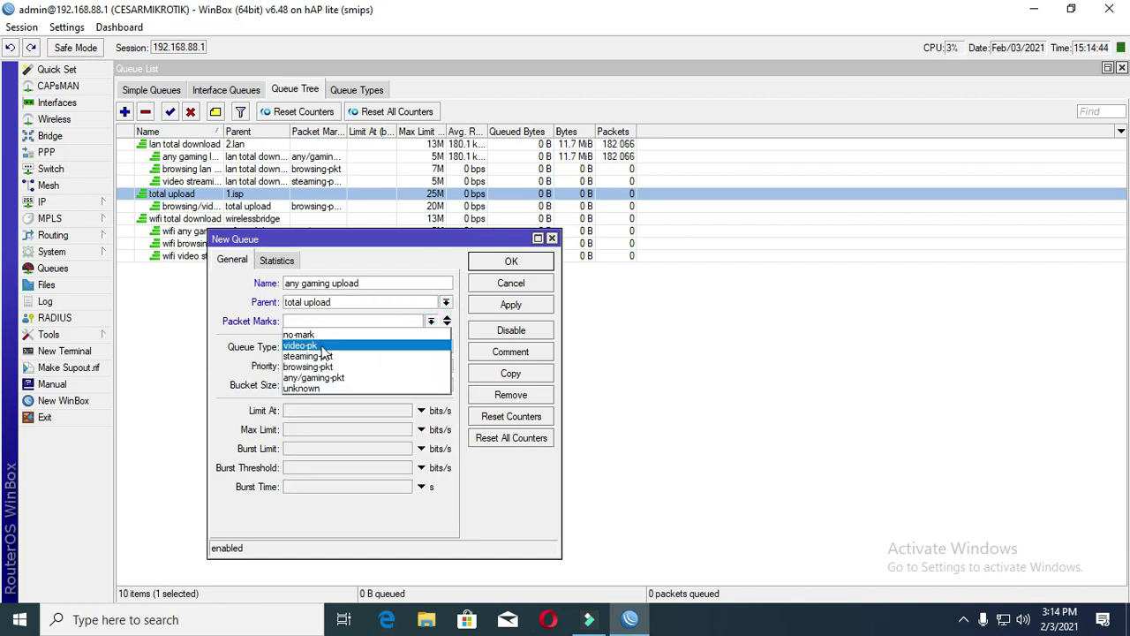
left_click(331, 377)
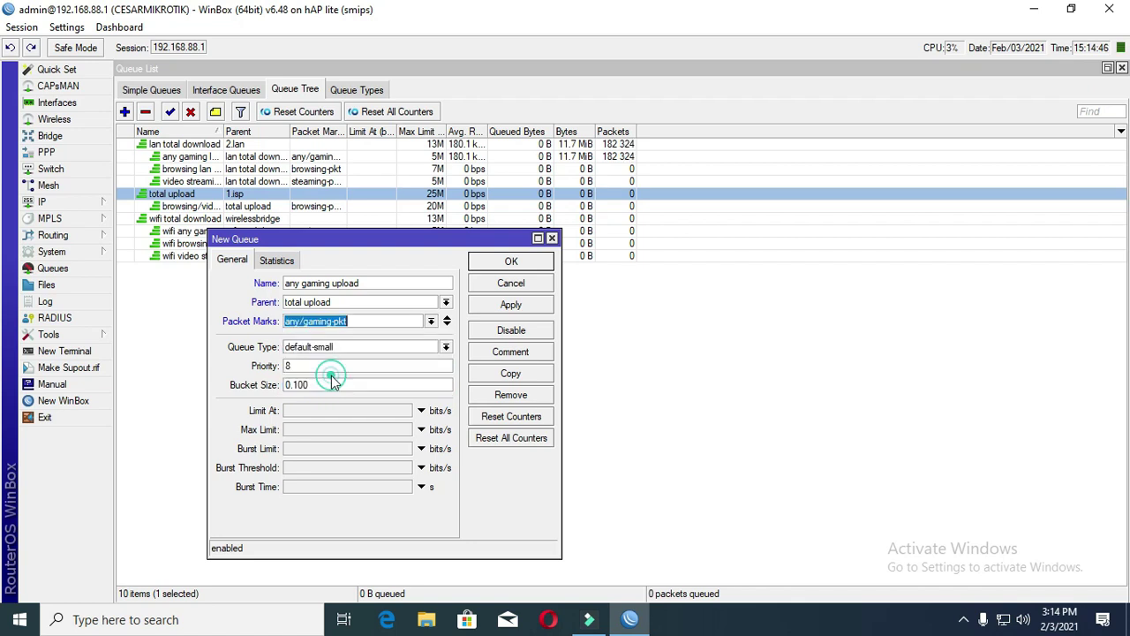
- Set queue type default, priority 1 and max limit 5M, then save the queue
left_click(354, 346)
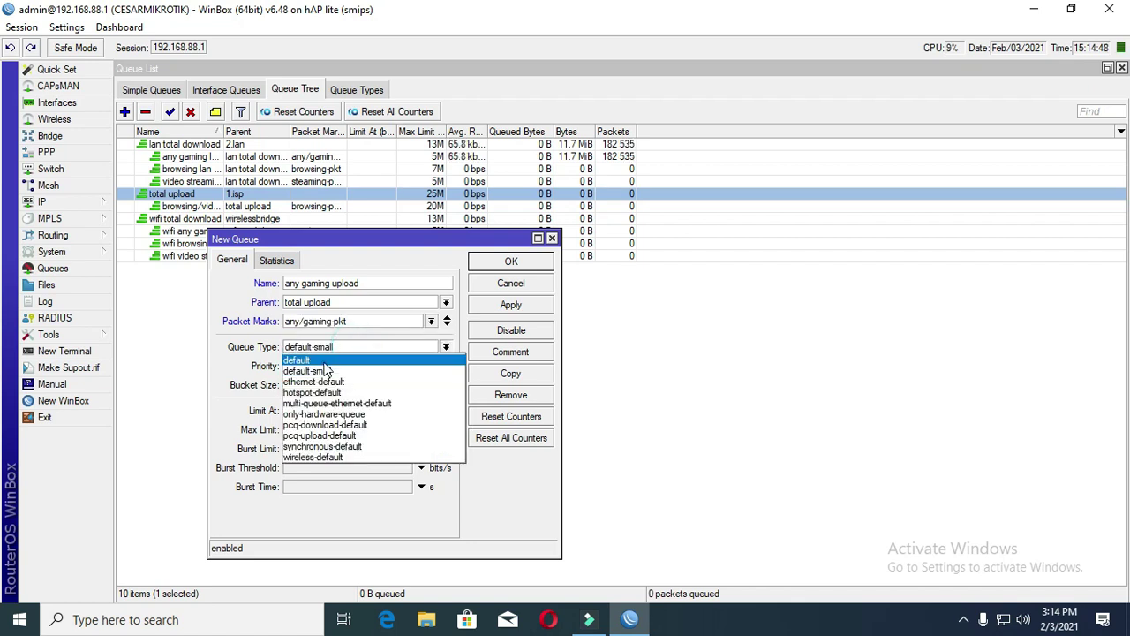
left_click(300, 360)
left_click(321, 366)
type("1")
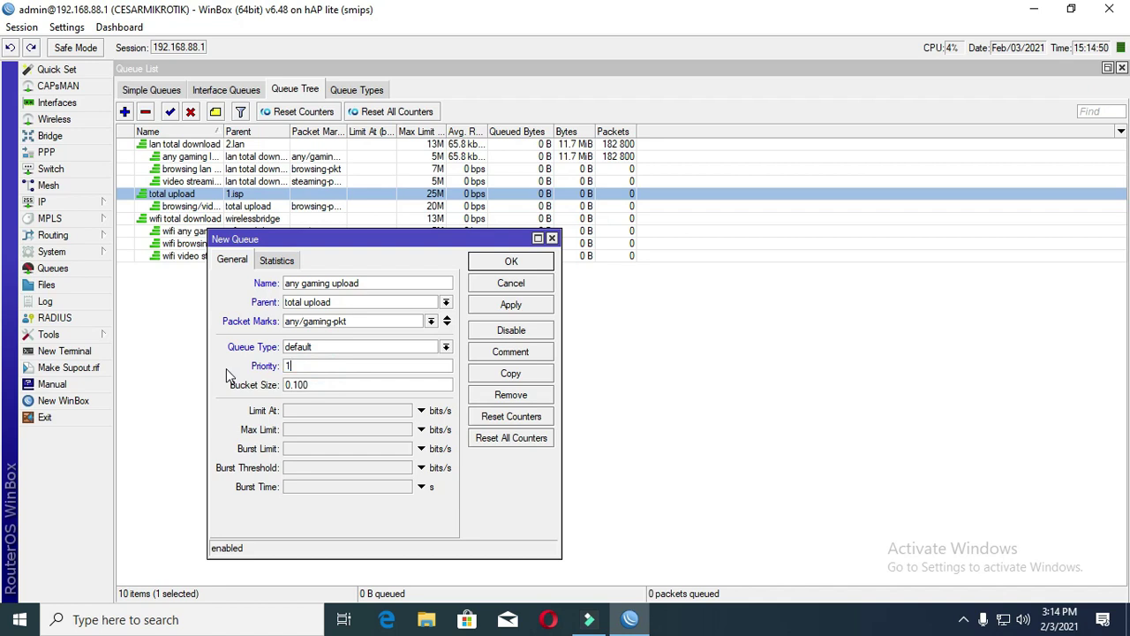
left_click(300, 431)
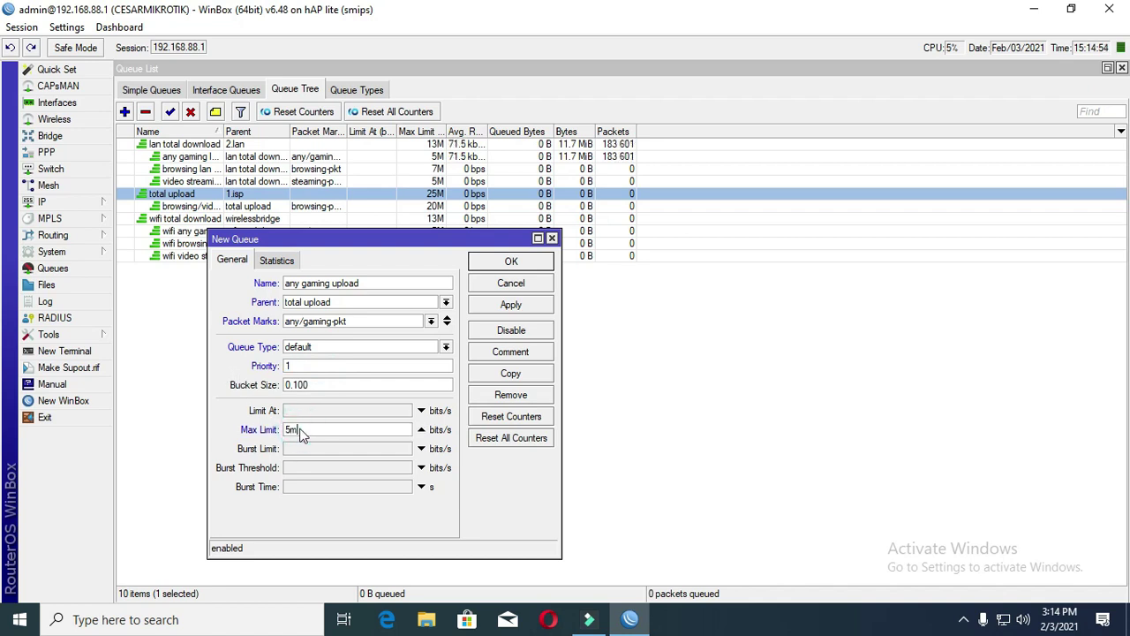
left_click(511, 305)
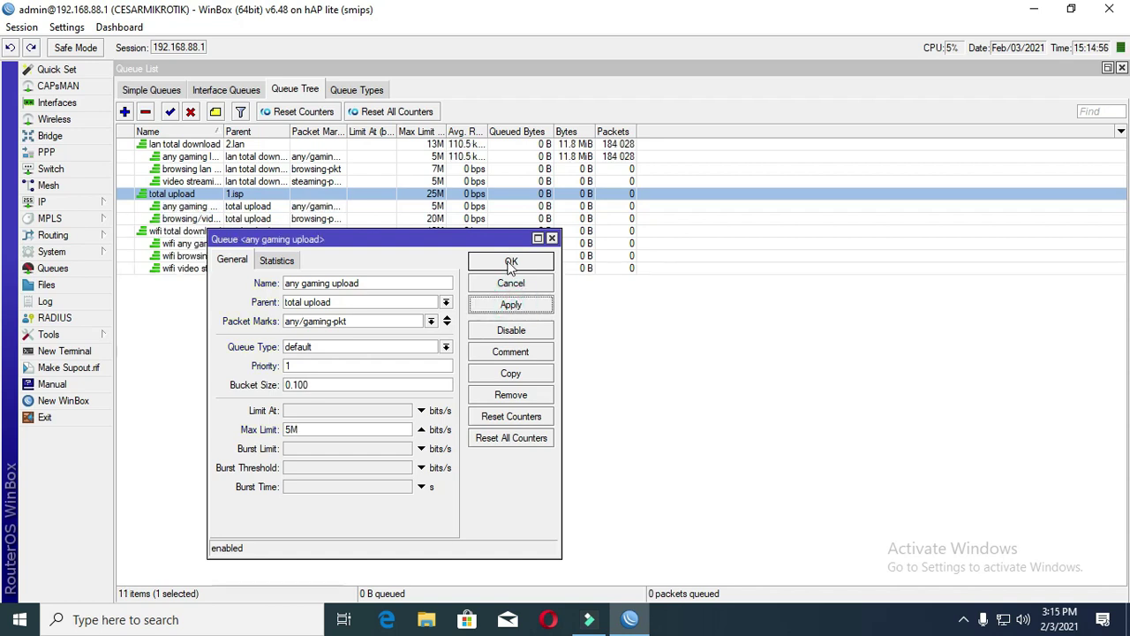
left_click(511, 262)
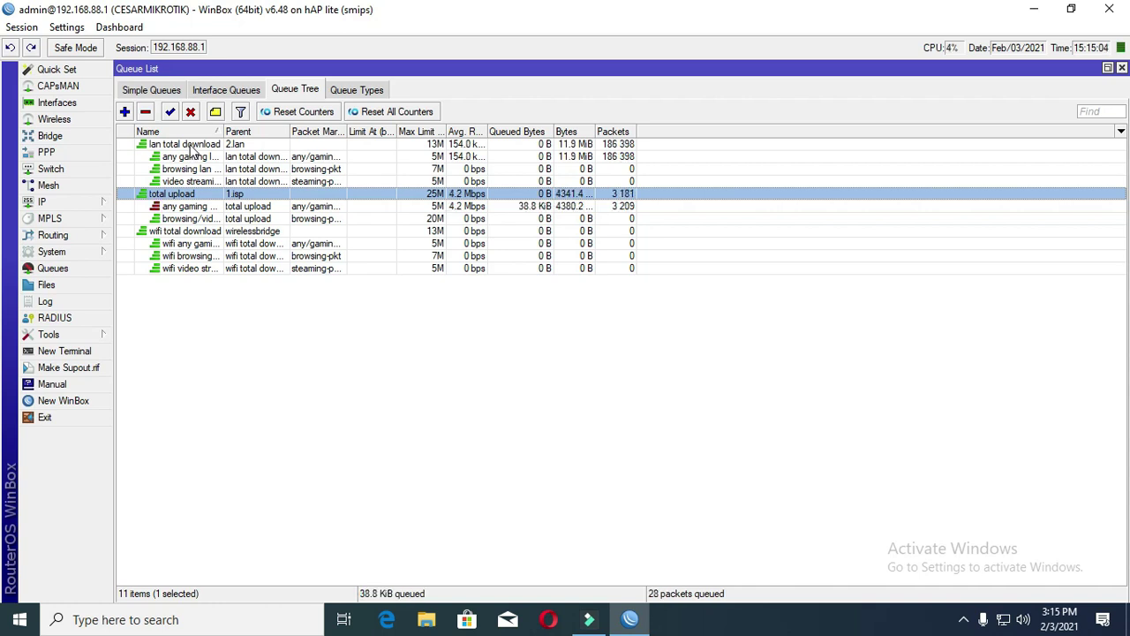
- Inspect the browsing lan download queue's settings, checking its 7M max limit, without changes
left_click(189, 146)
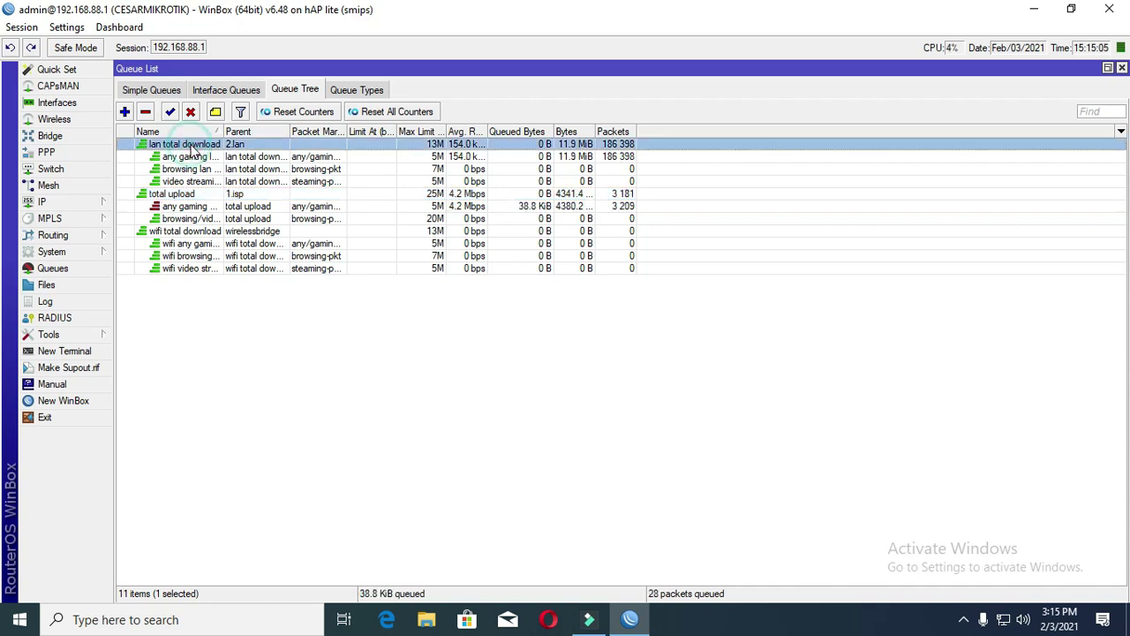
left_click(188, 233)
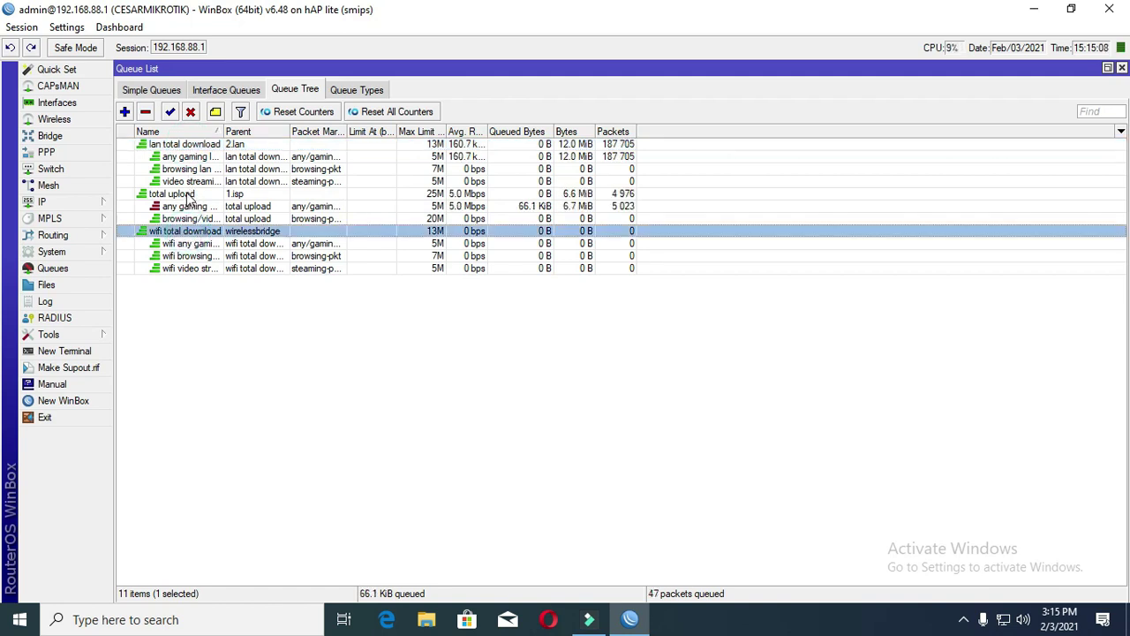
left_click(188, 195)
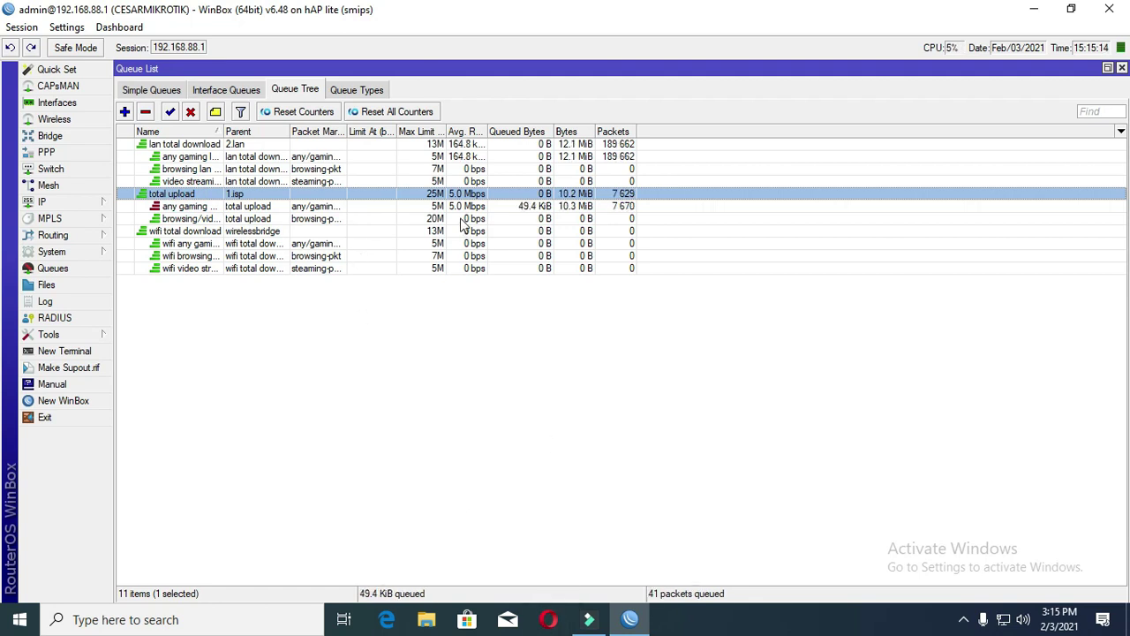
double_click(355, 169)
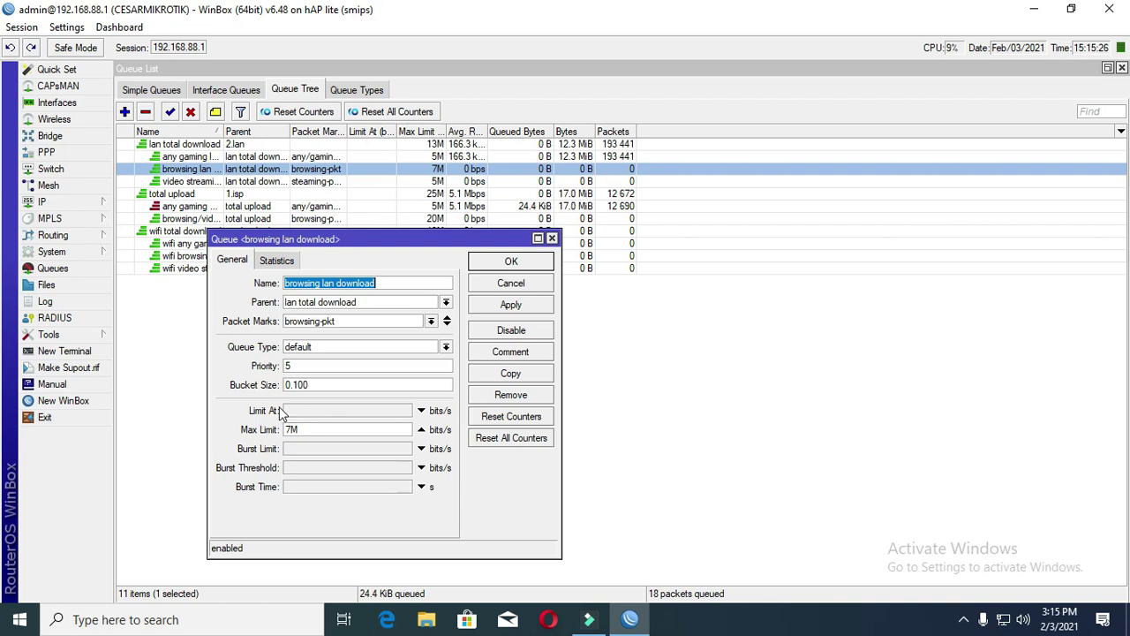
double_click(316, 429)
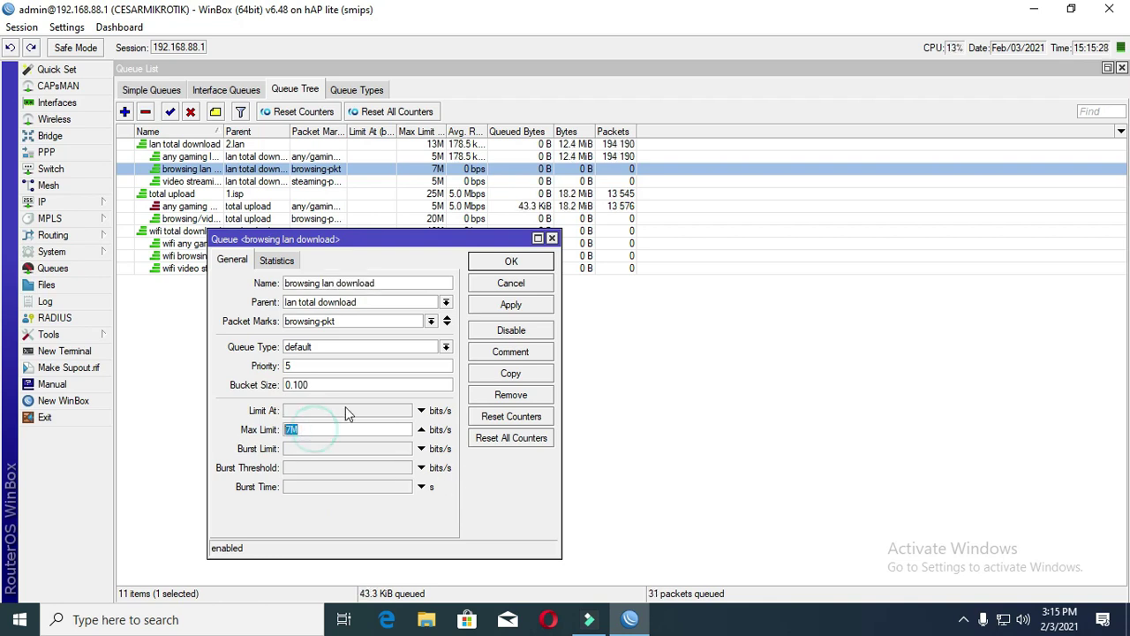
left_click(537, 265)
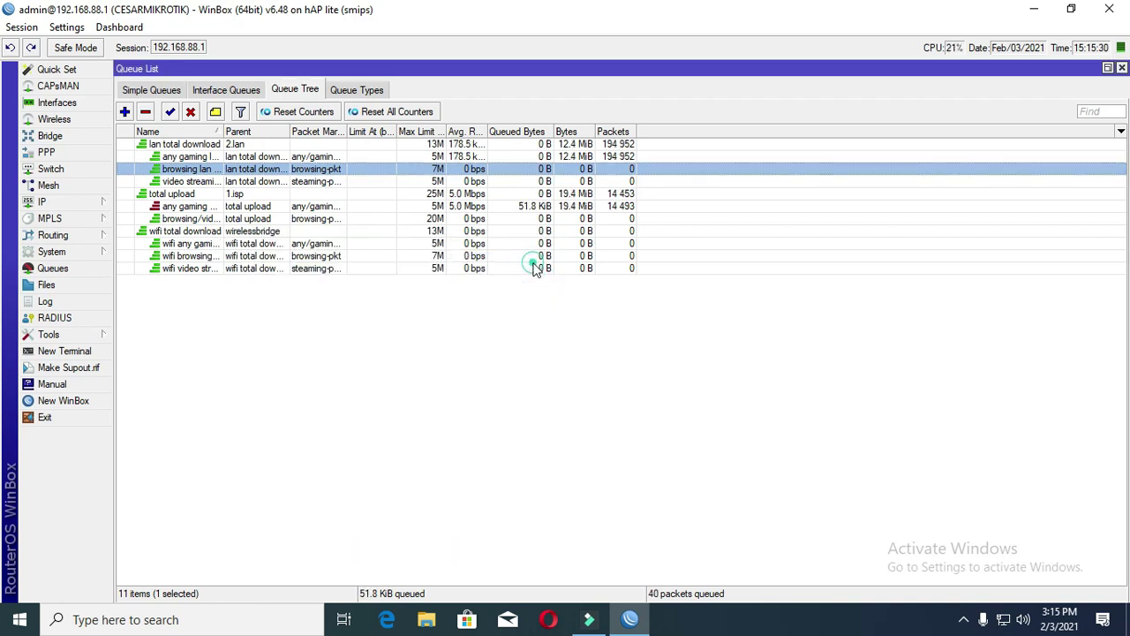
- Inspect the browsing/video/streaming upload queue's settings, then switch to Opera
left_click(212, 193)
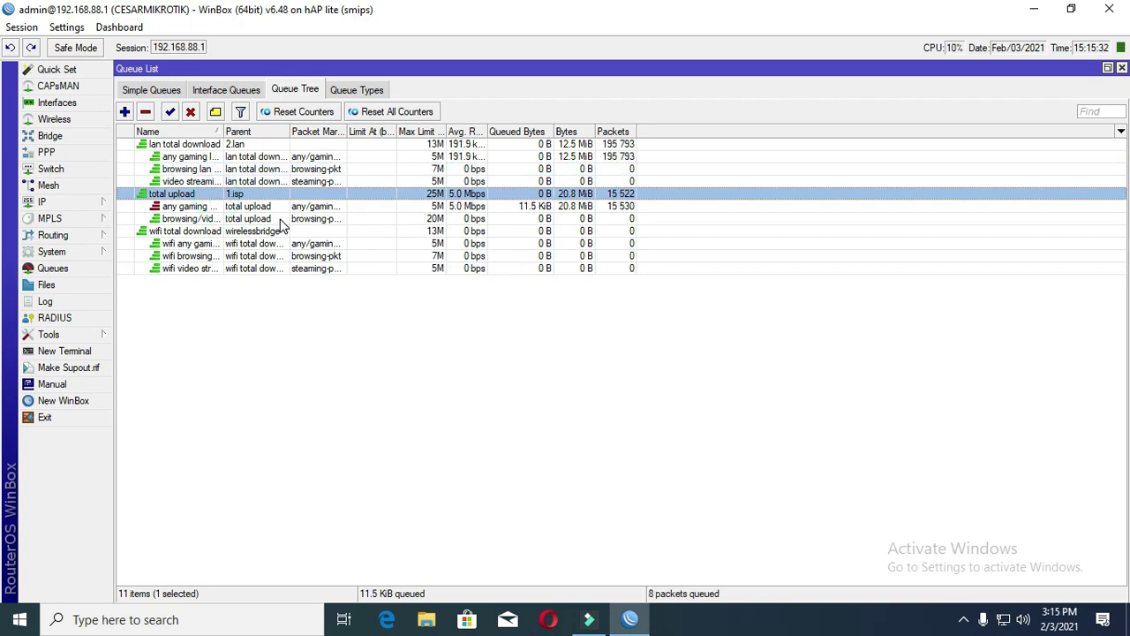
double_click(280, 220)
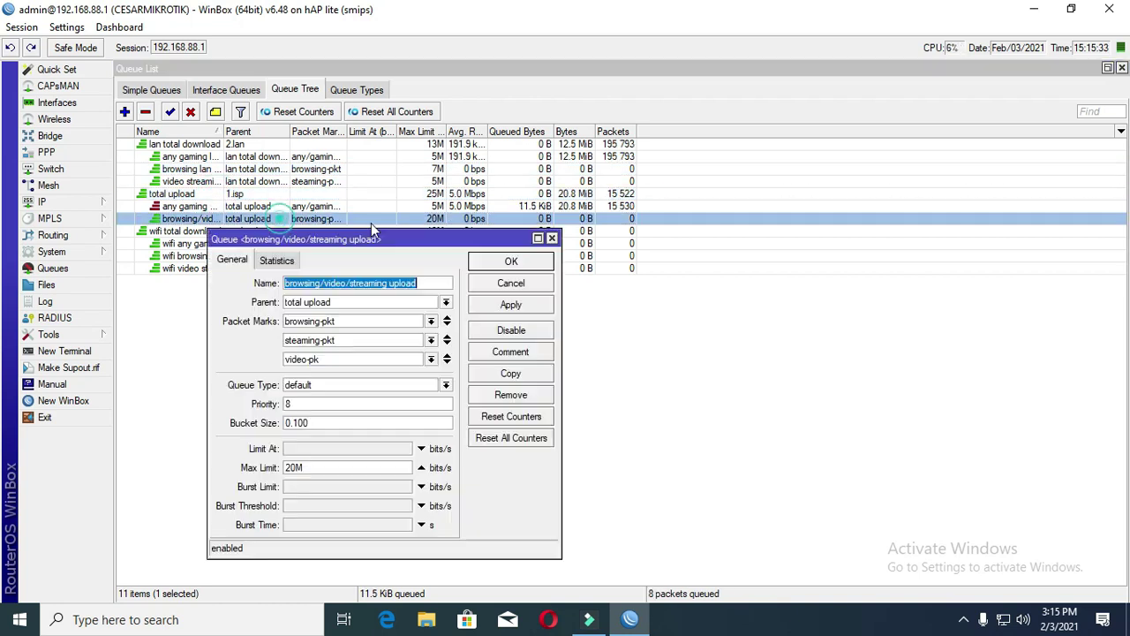
left_click(512, 262)
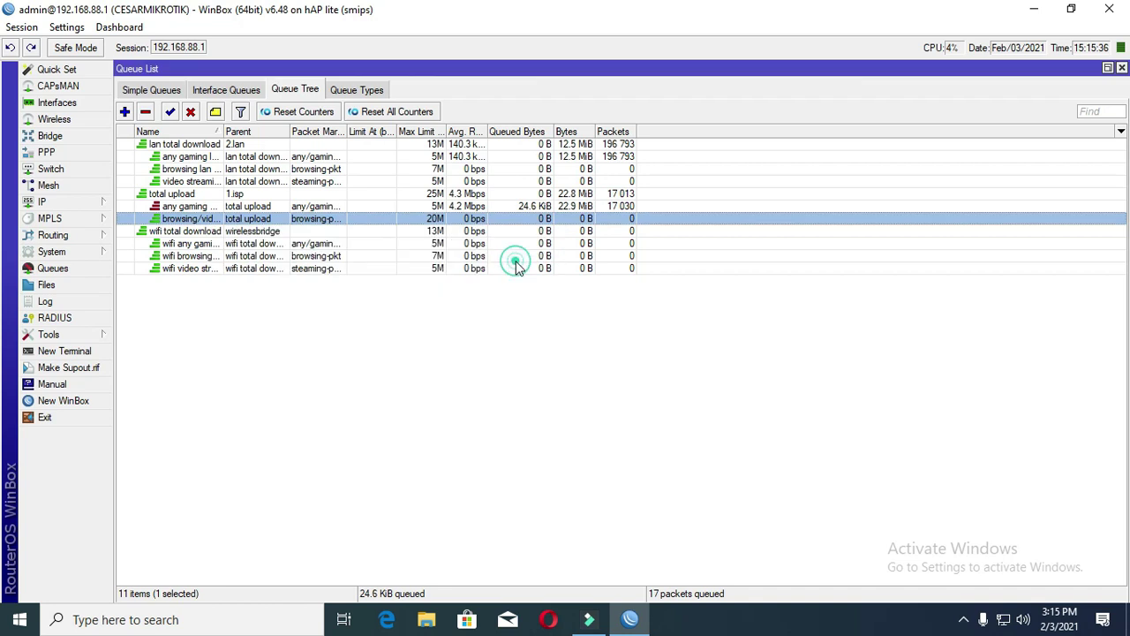
left_click(554, 623)
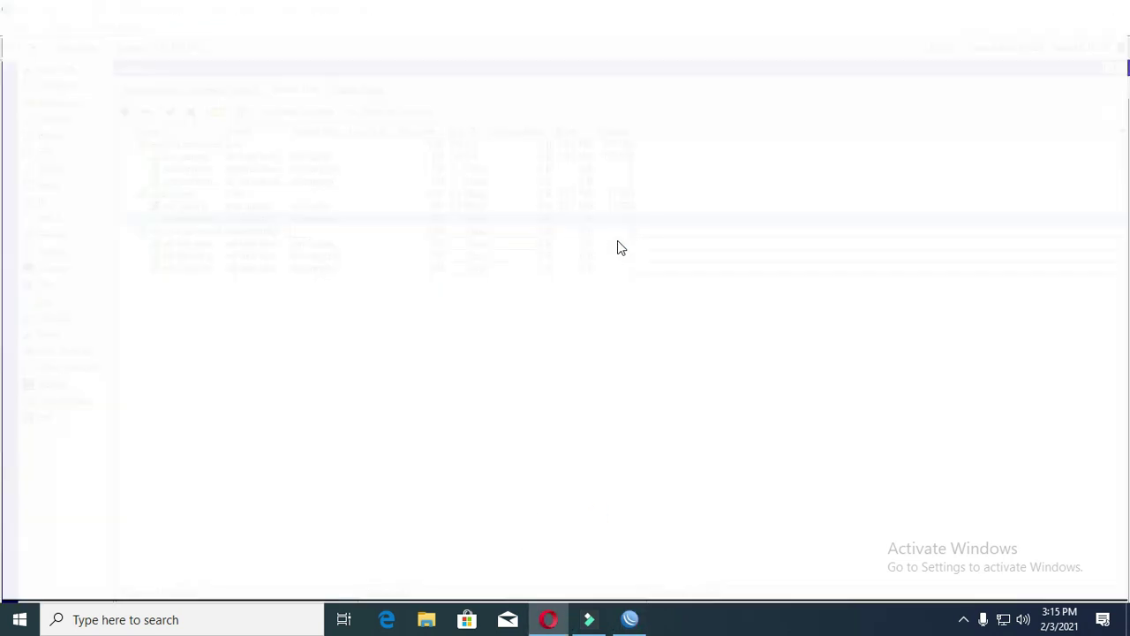
- Open Speedtest by Ookla in Opera and run a speed test
left_click(261, 14)
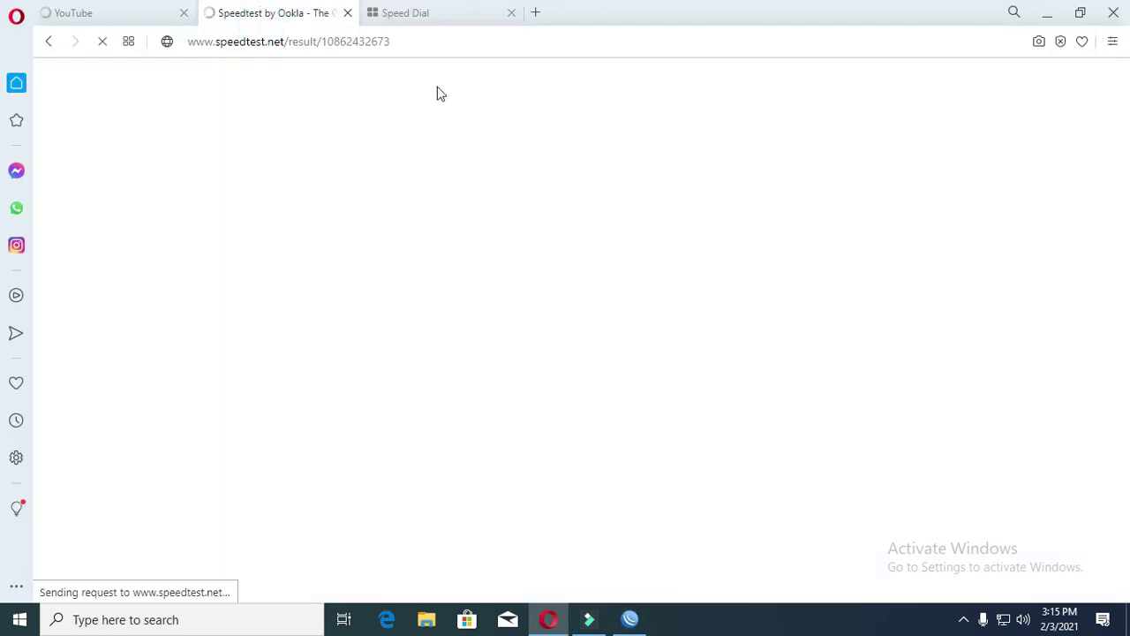
left_click(348, 13)
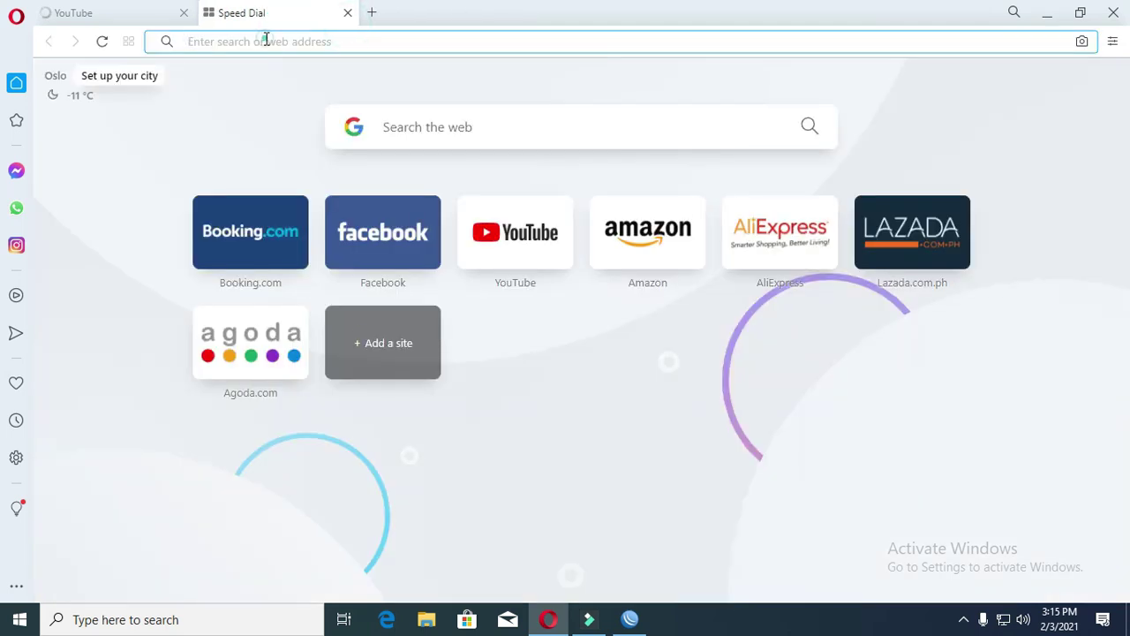
type("sp")
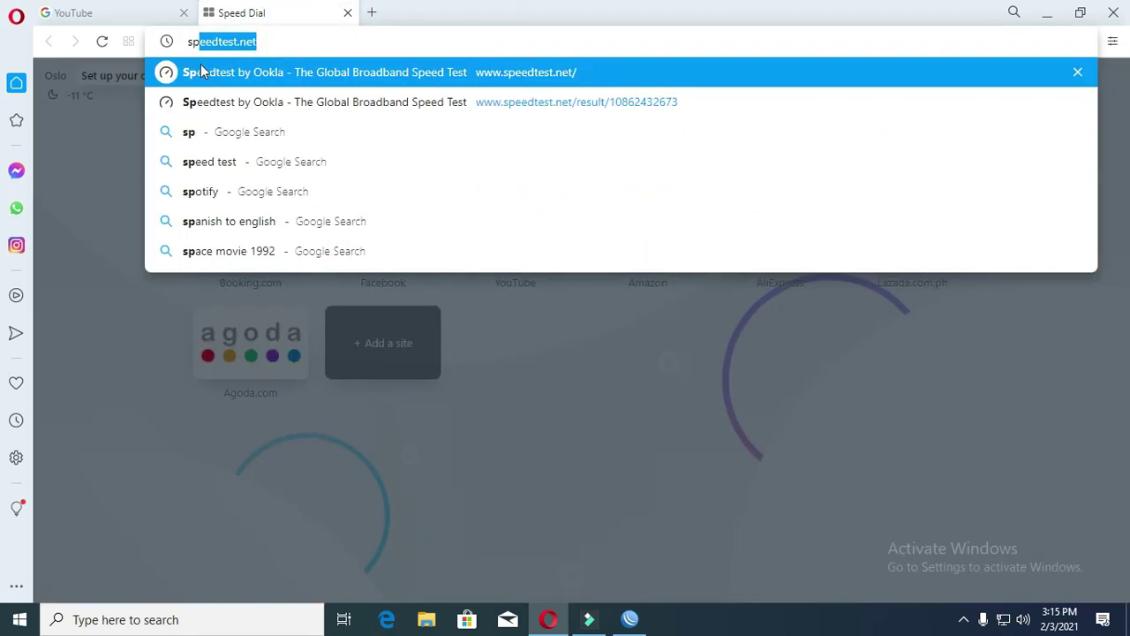
left_click(279, 75)
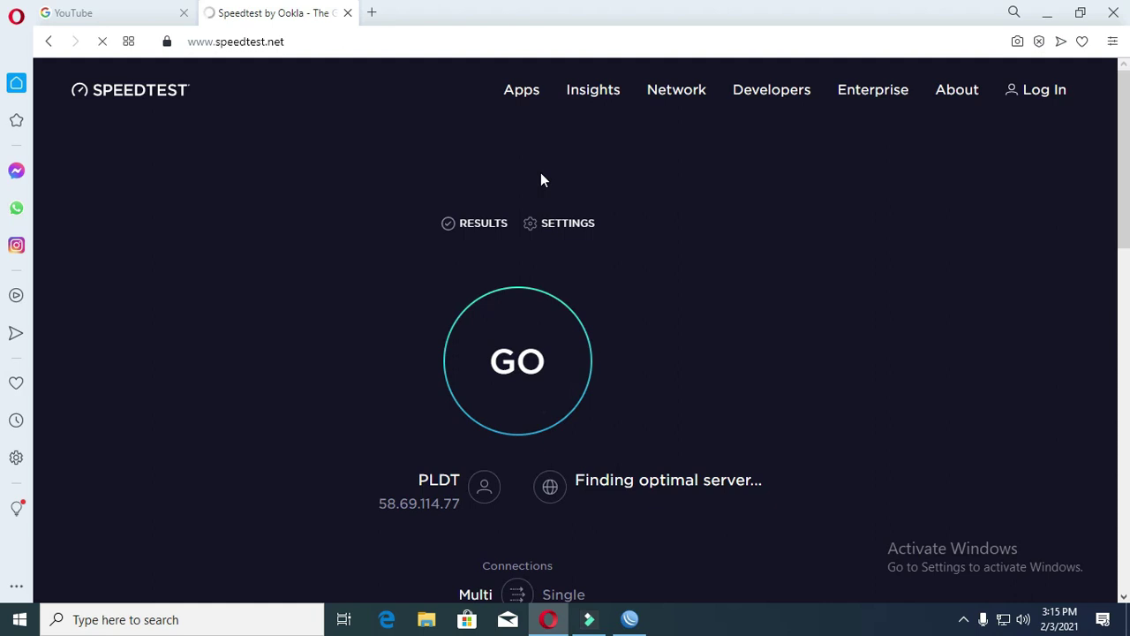
left_click(505, 390)
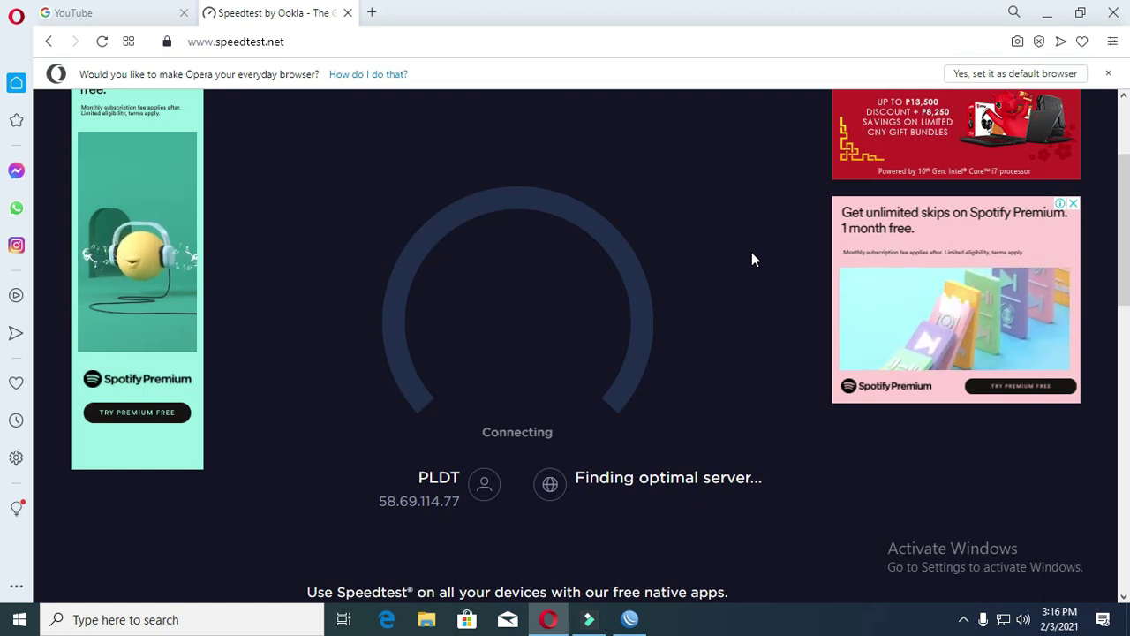
- Close the YouTube tab and return to the WinBox queue list
left_click(183, 13)
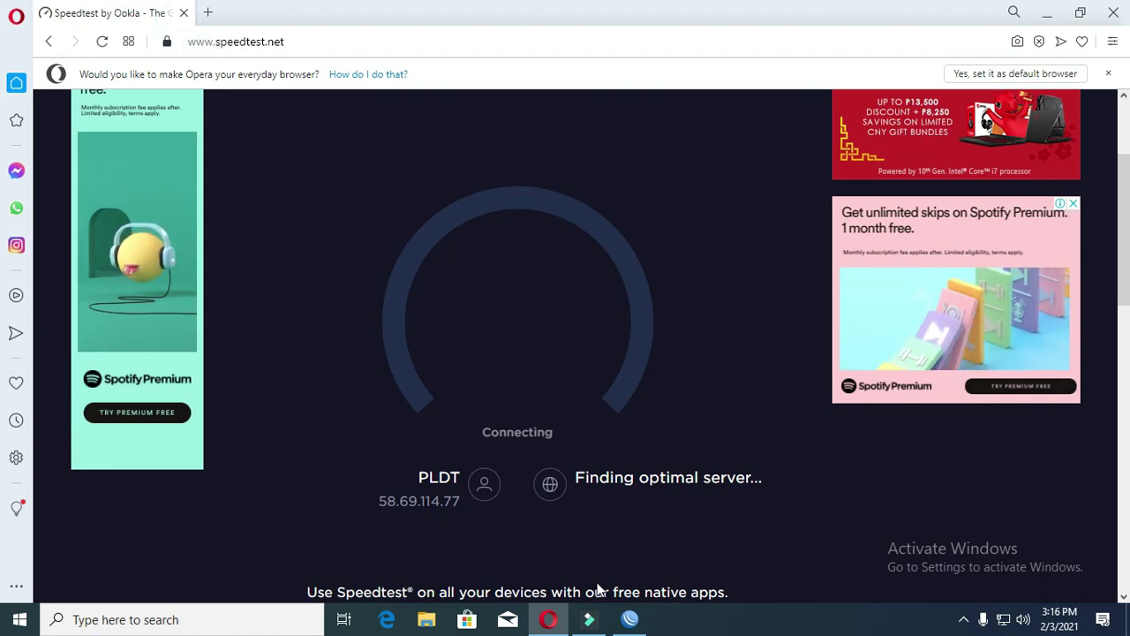
scroll(478, 431, "up", 3)
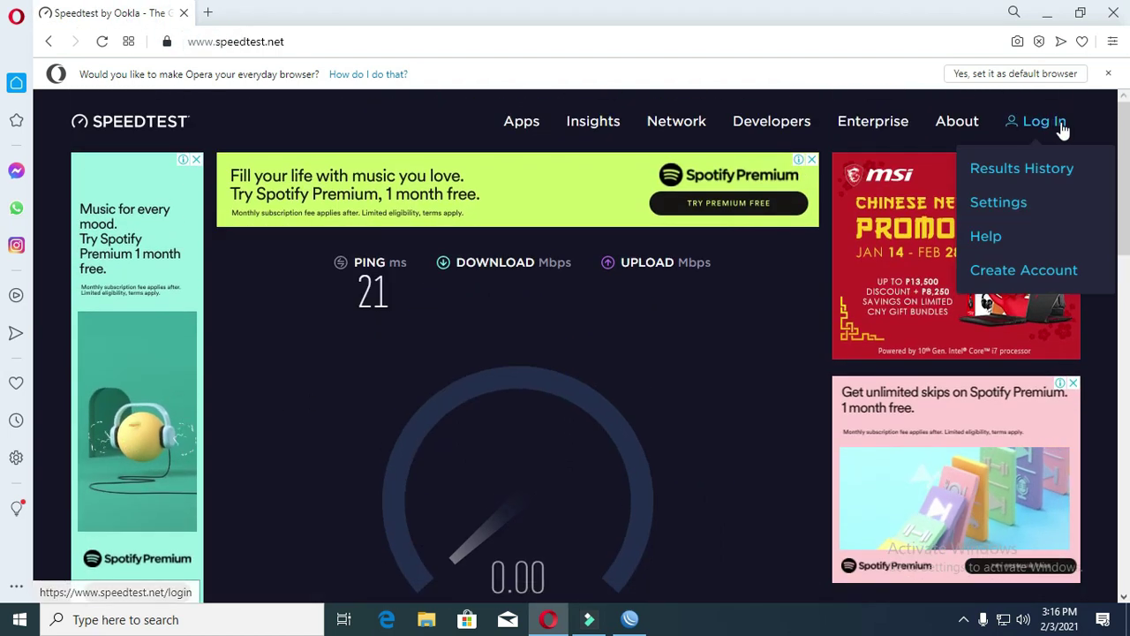
scroll(566, 396, "down", 2)
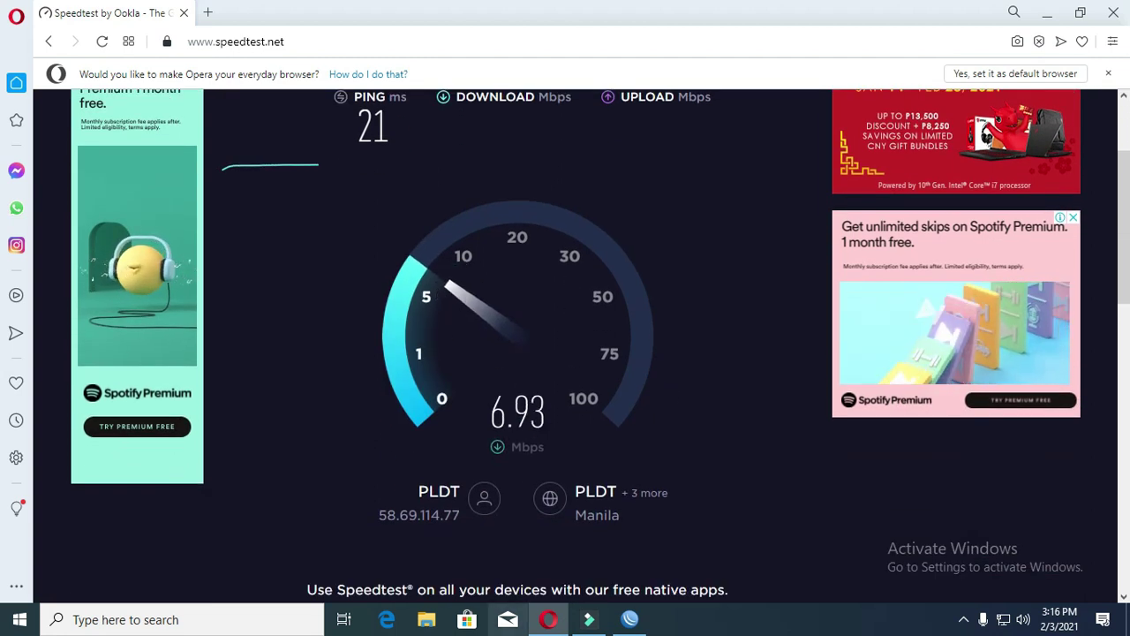
left_click(630, 618)
- Restore WinBox to a smaller window beside the speed gauge and click through the lan and upload queues
left_click(199, 207)
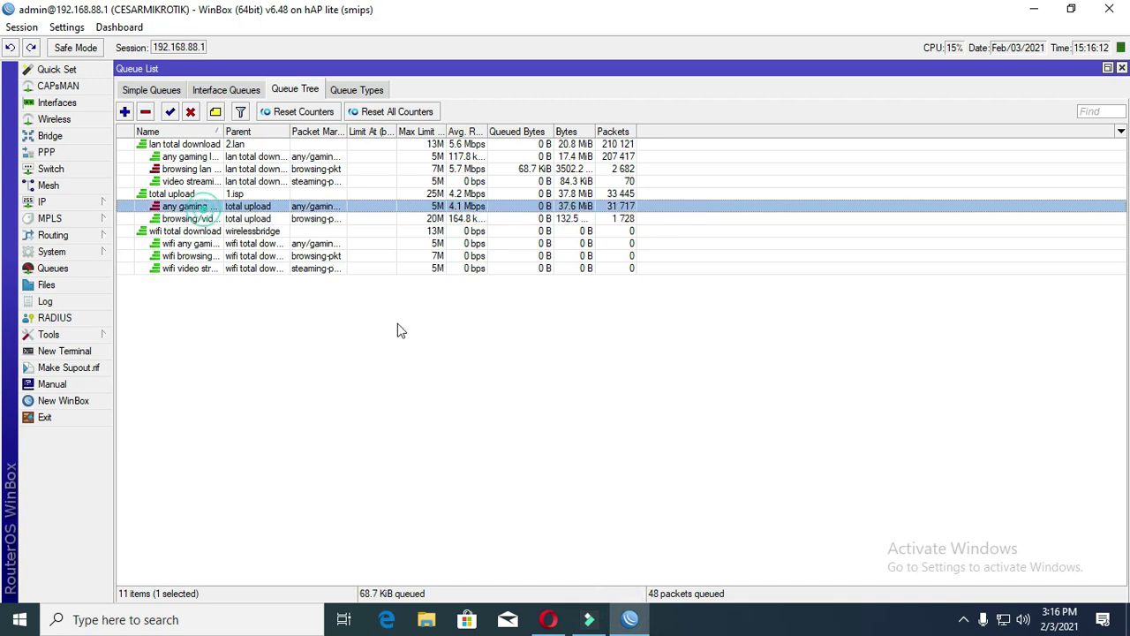
left_click(1071, 9)
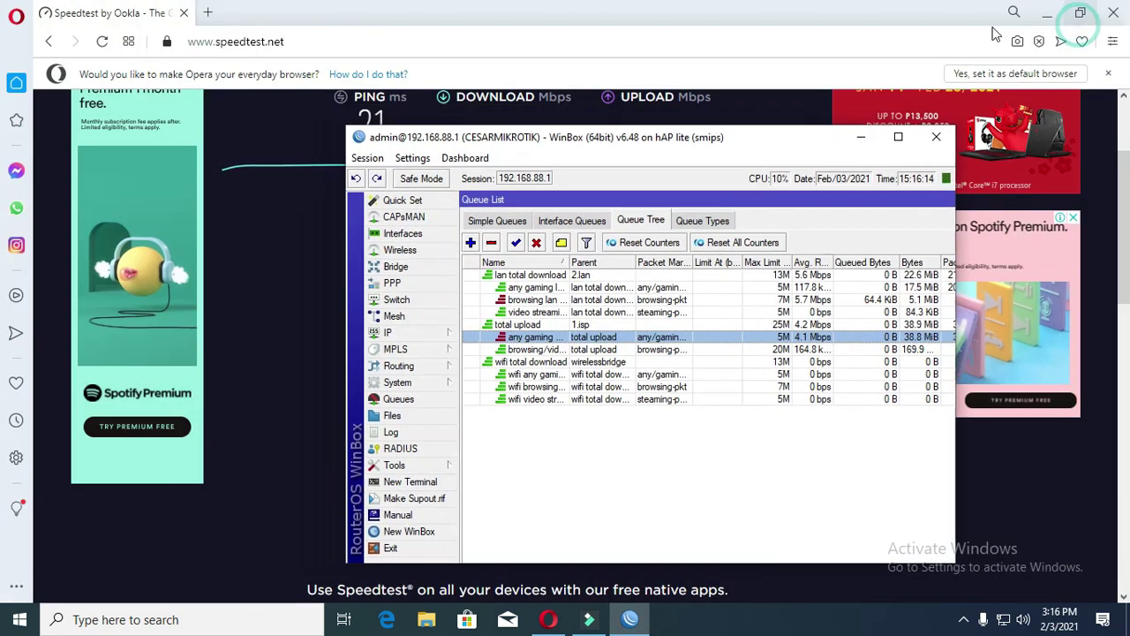
left_click_drag(763, 150, 908, 195)
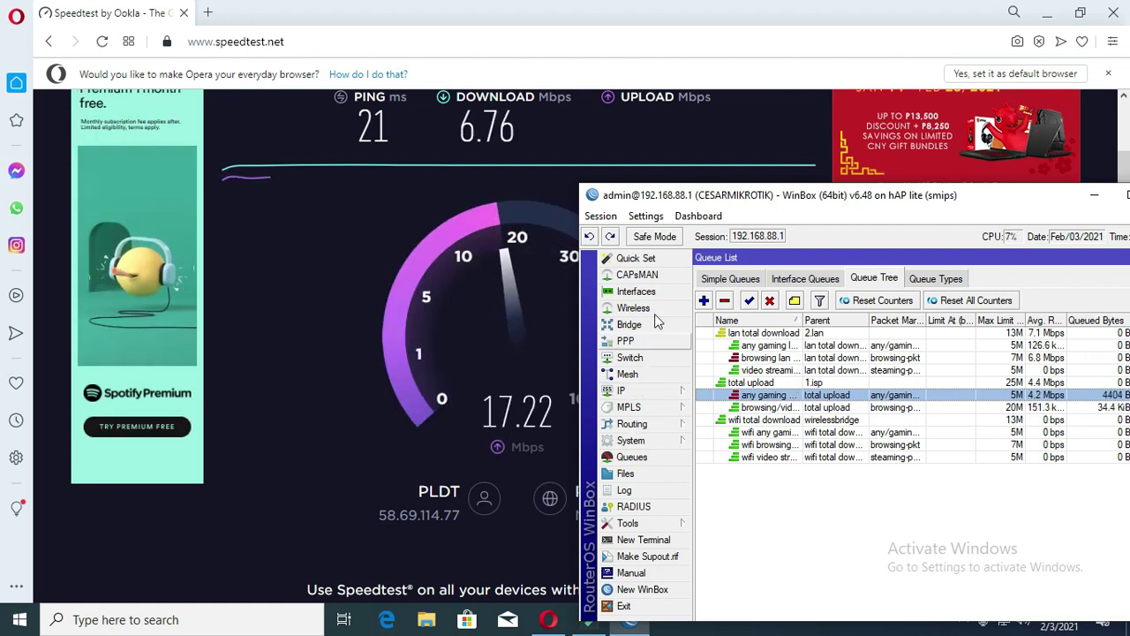
left_click(774, 359)
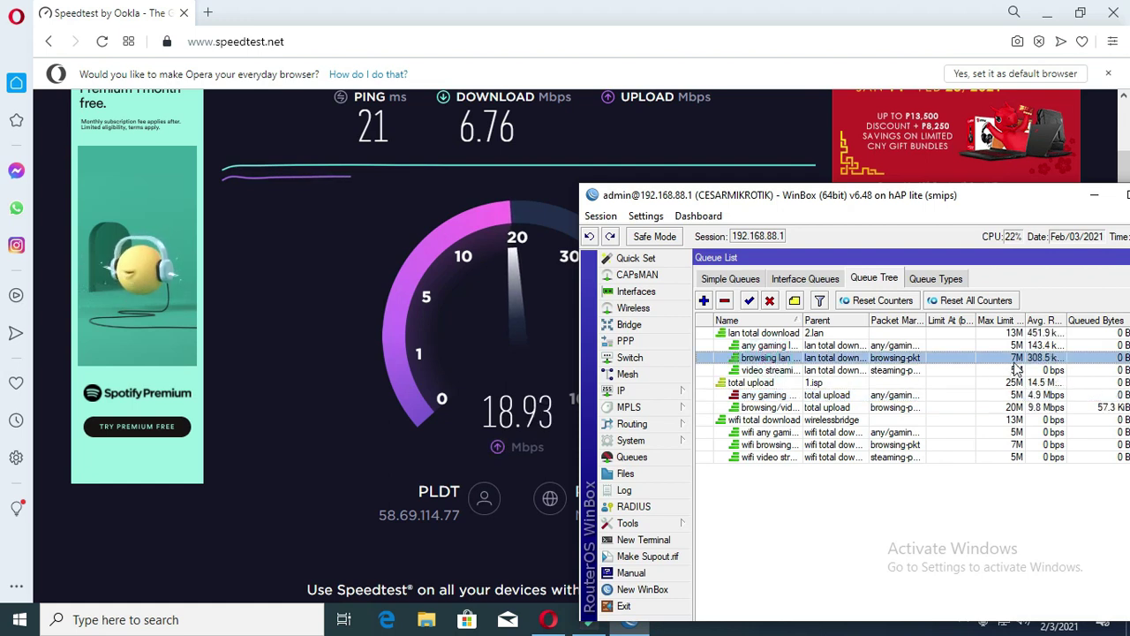
left_click(815, 382)
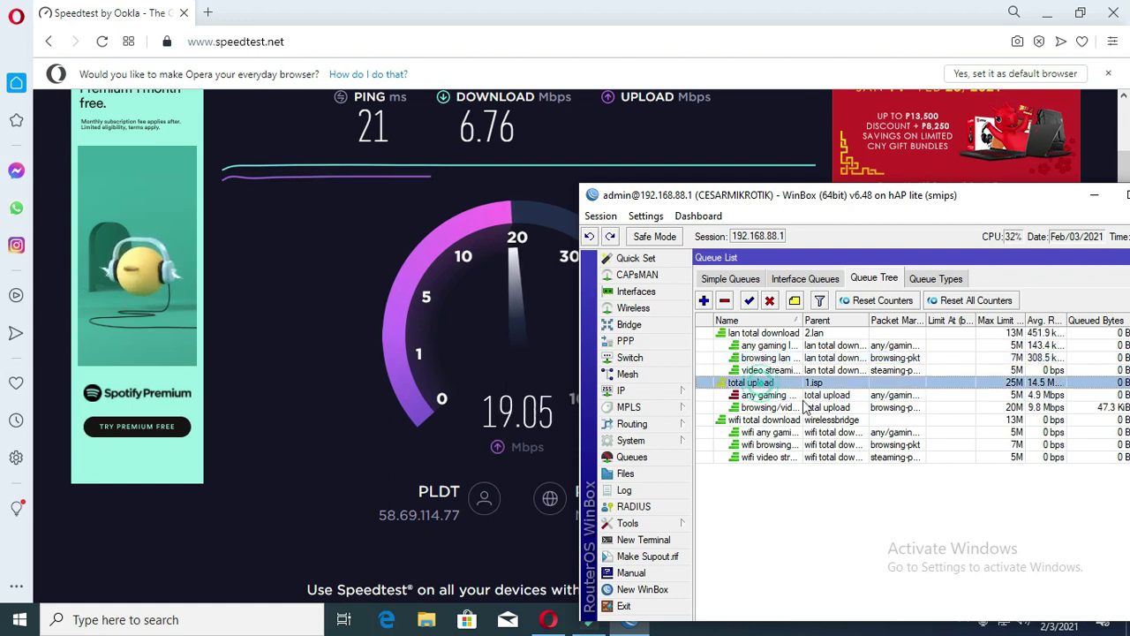
left_click(821, 395)
left_click(1006, 407)
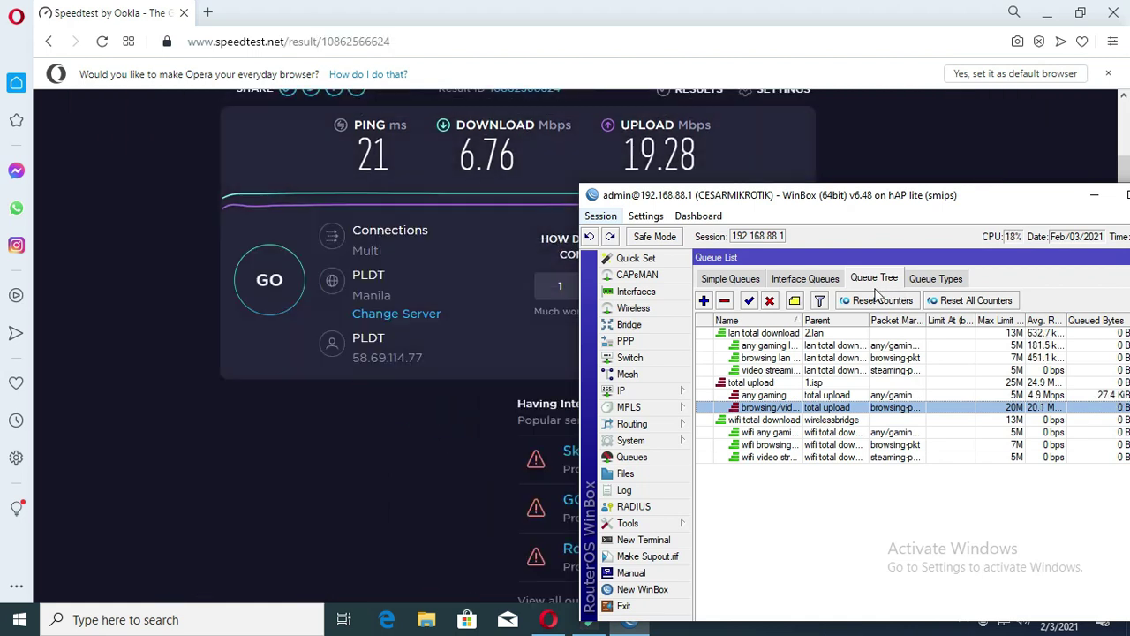
- Run a fresh speed test while watching the browsing lan download and browsing upload queue rates
left_click(270, 280)
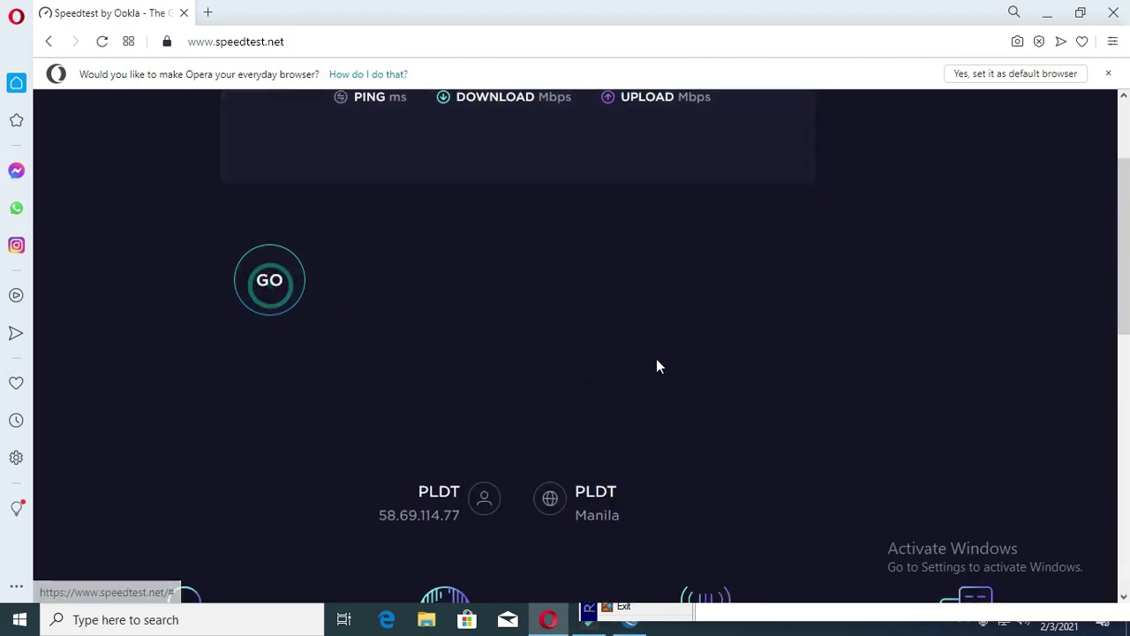
left_click(628, 620)
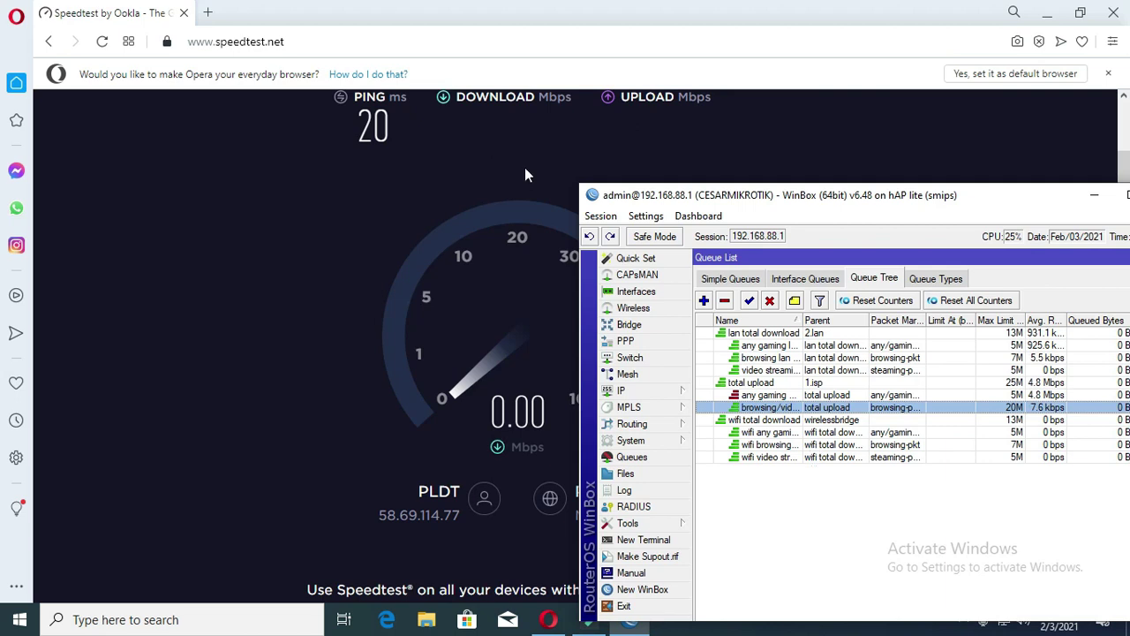
left_click(794, 357)
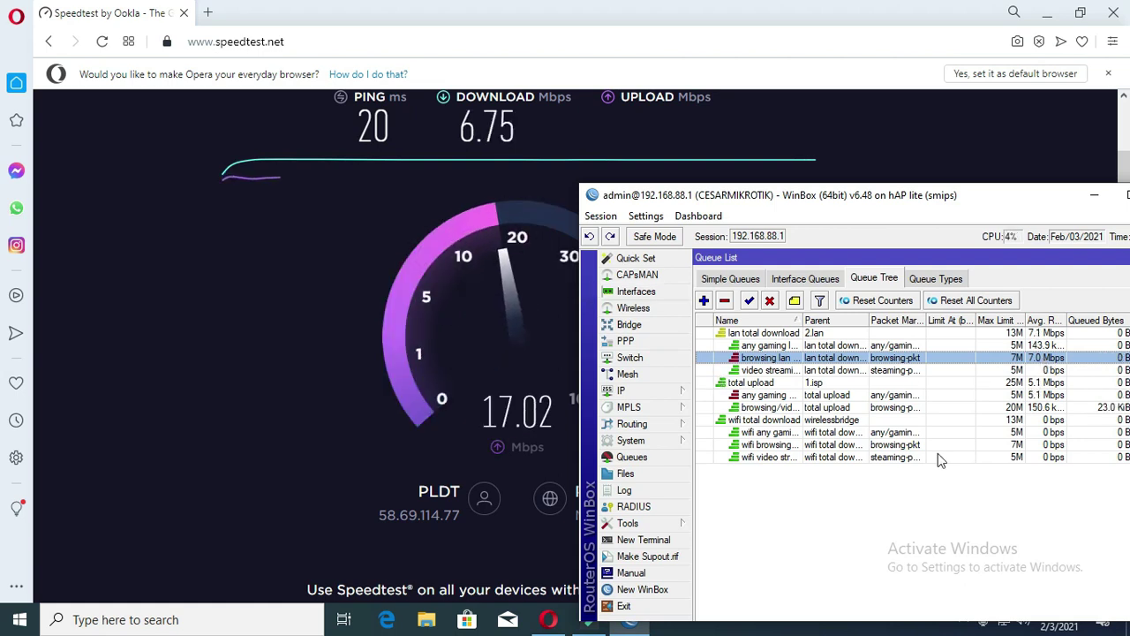
left_click(805, 408)
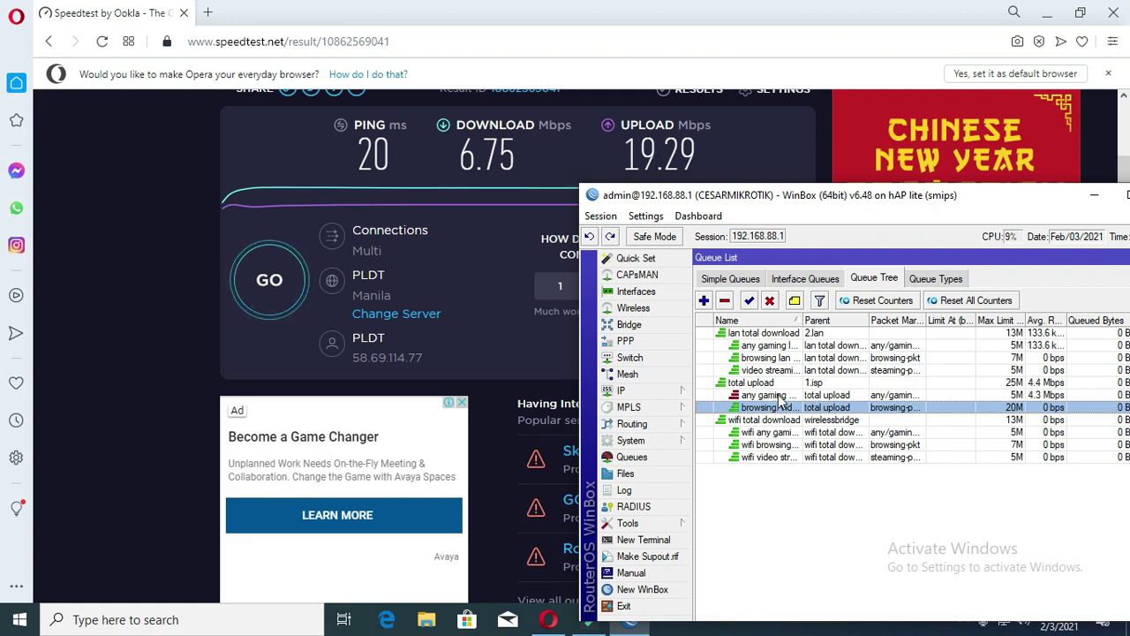
left_click(786, 360)
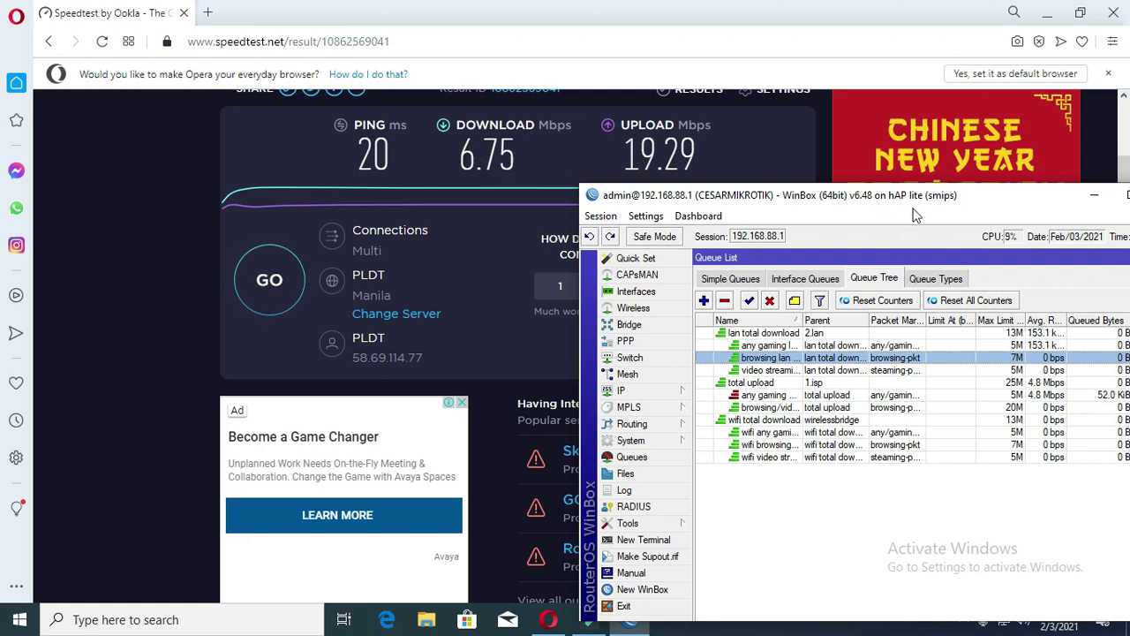
left_click_drag(1022, 210, 842, 207)
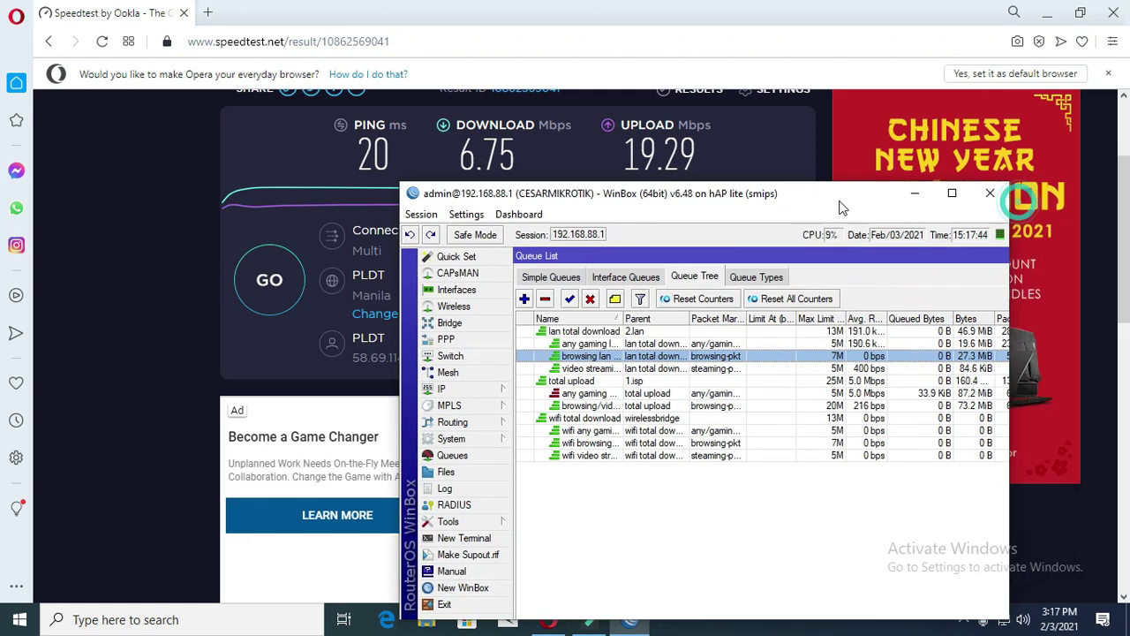
- Maximize WinBox and add a simple queue 'lan users' targeting 192.168.88.0/24
left_click(954, 196)
key("Up")
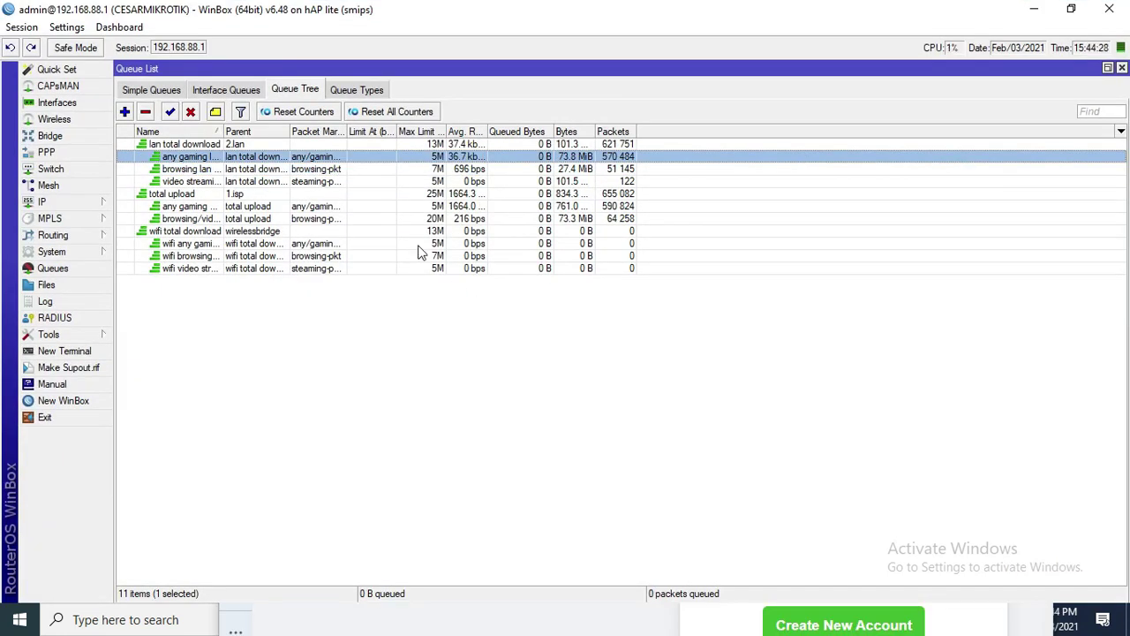
left_click(152, 91)
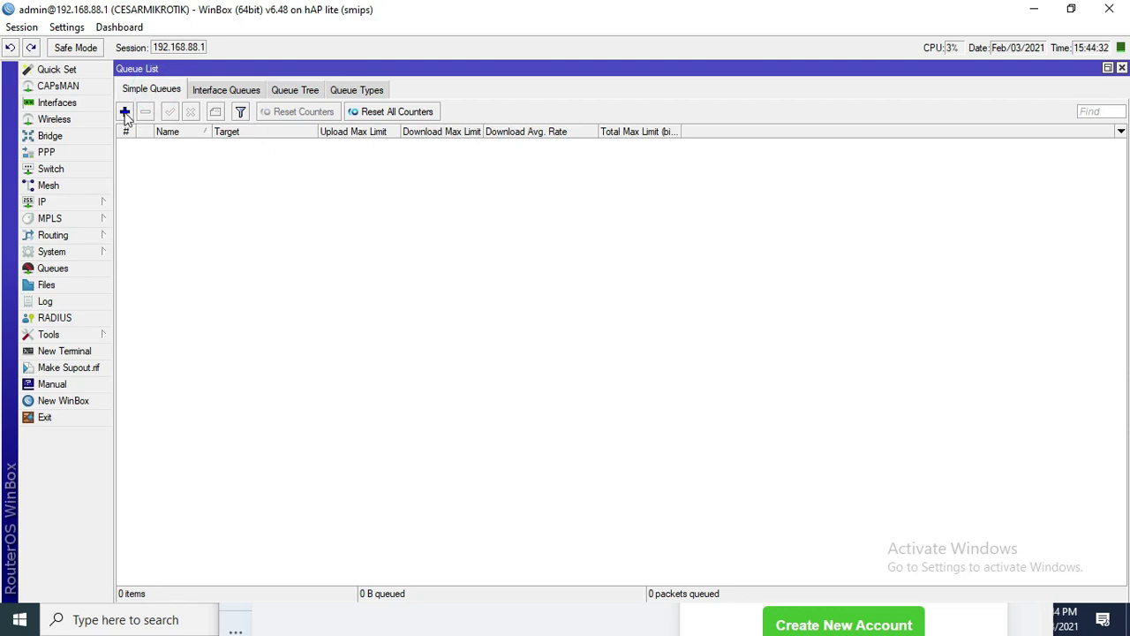
left_click(124, 113)
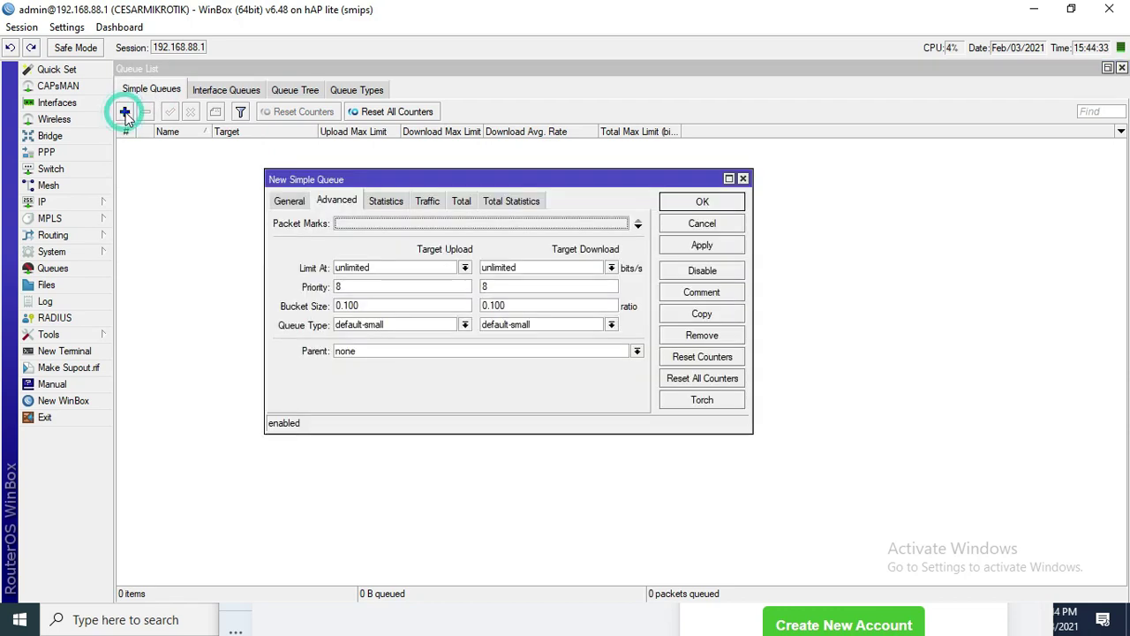
left_click(290, 202)
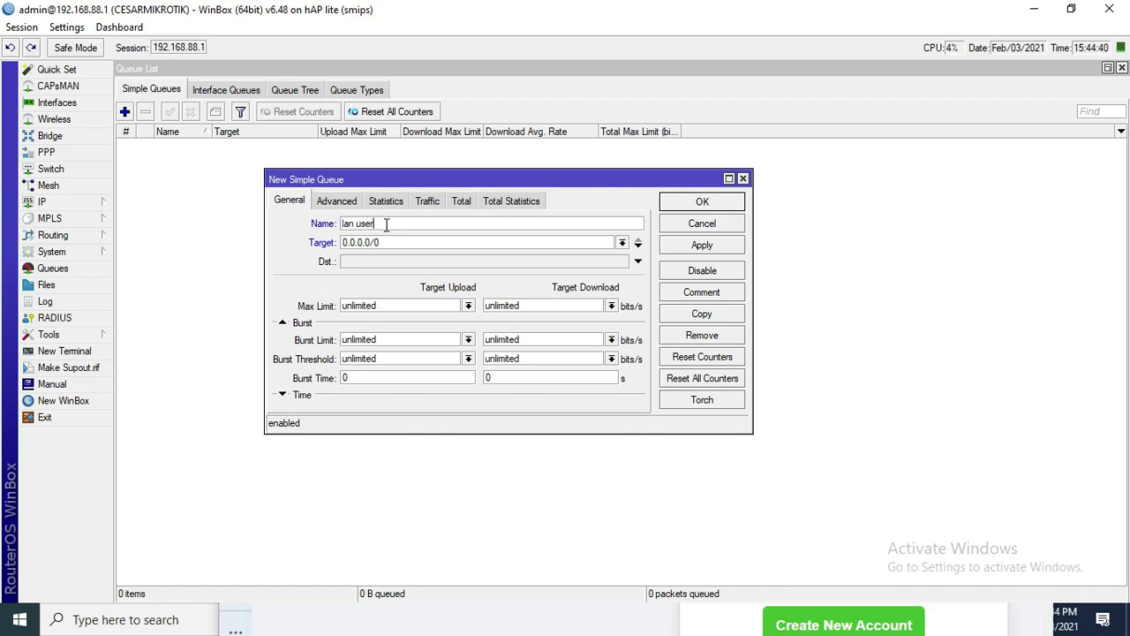
left_click(402, 241)
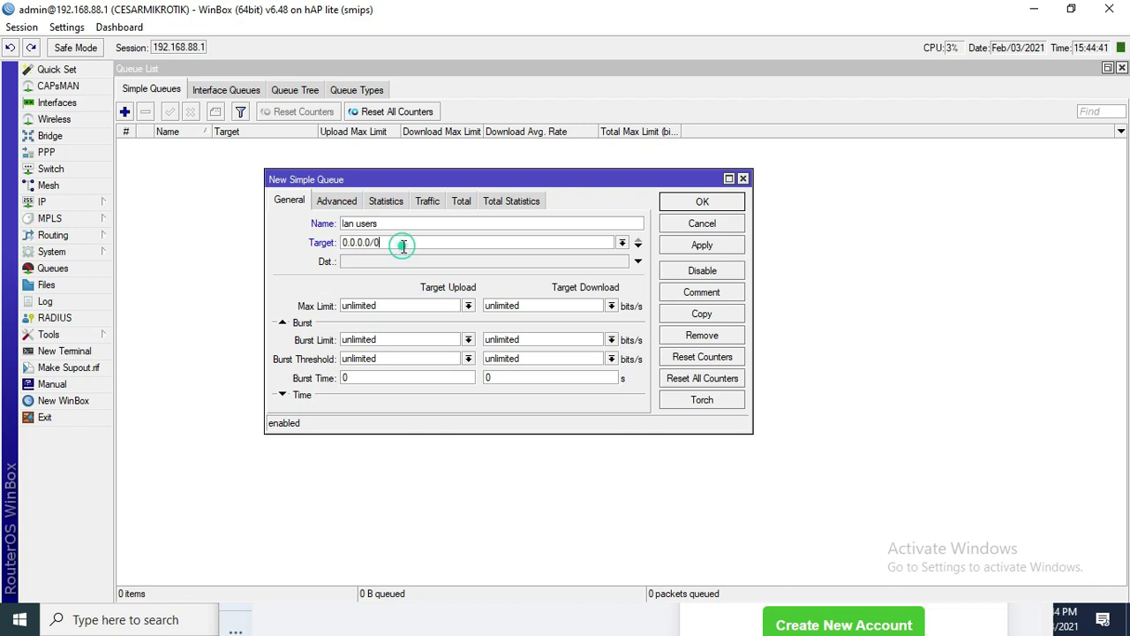
left_click(623, 244)
left_click(449, 259)
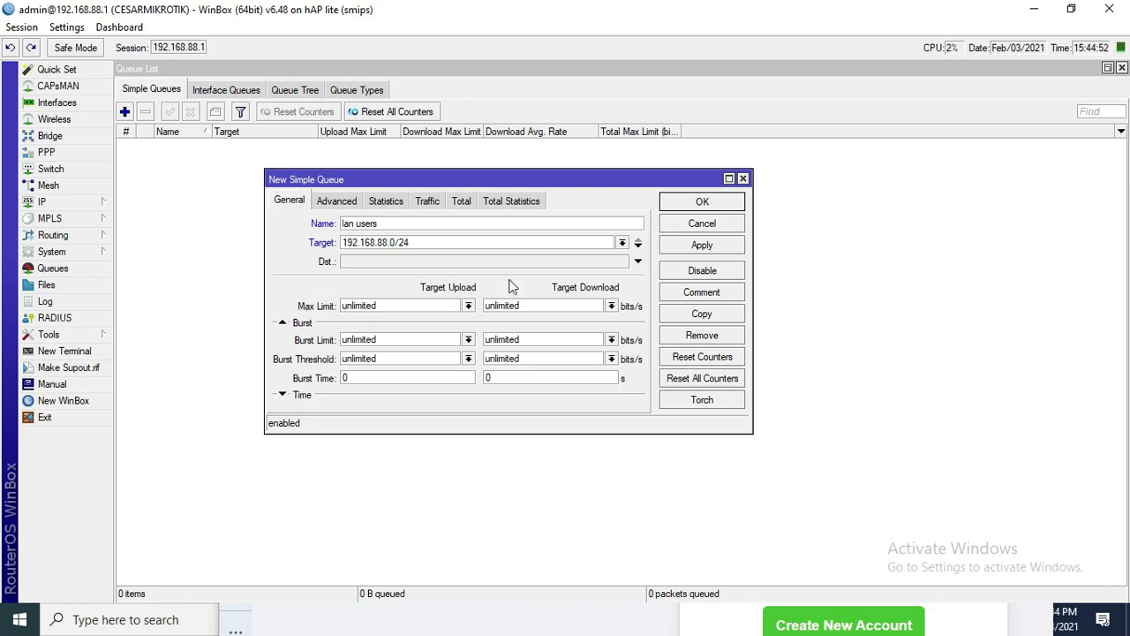
- Set both upload and download queue types to default and save the queue
left_click(339, 202)
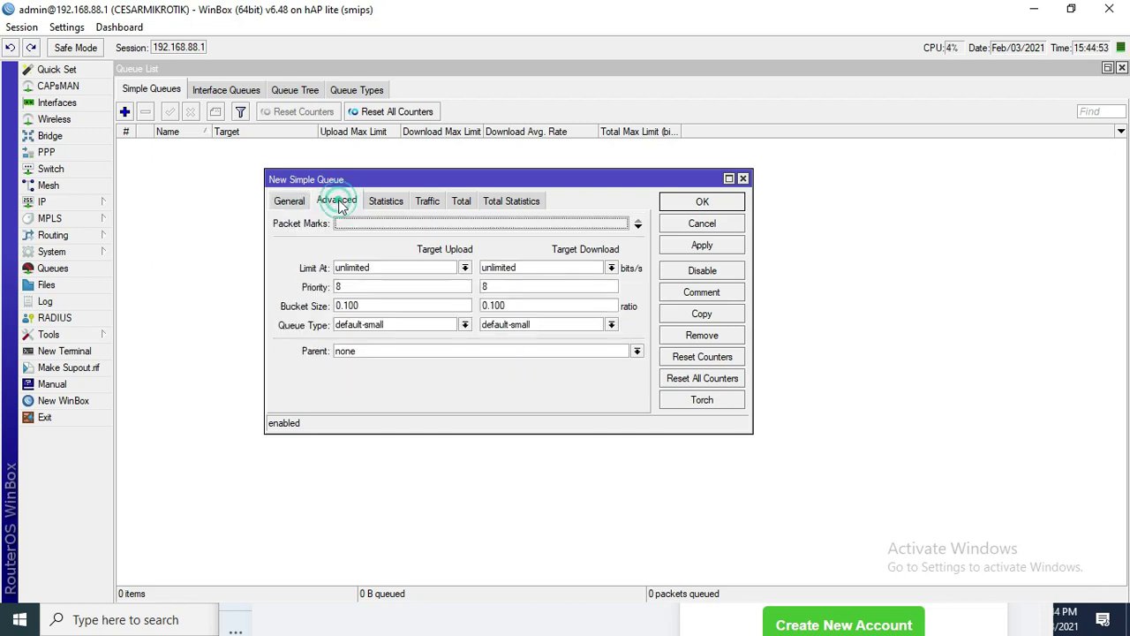
left_click(464, 325)
left_click(378, 333)
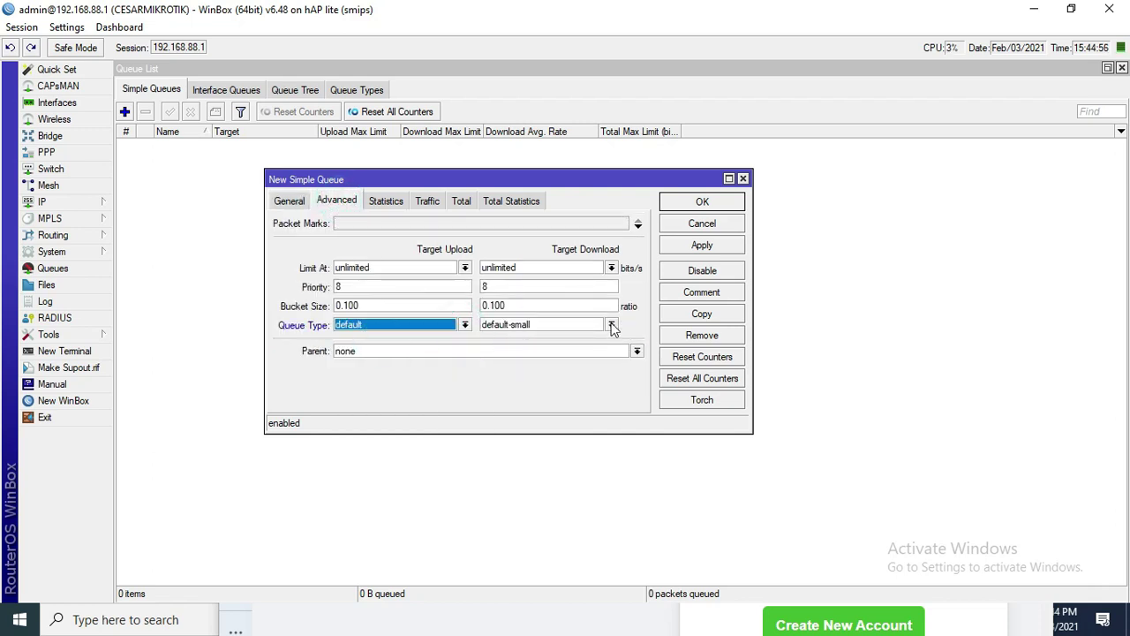
left_click(611, 325)
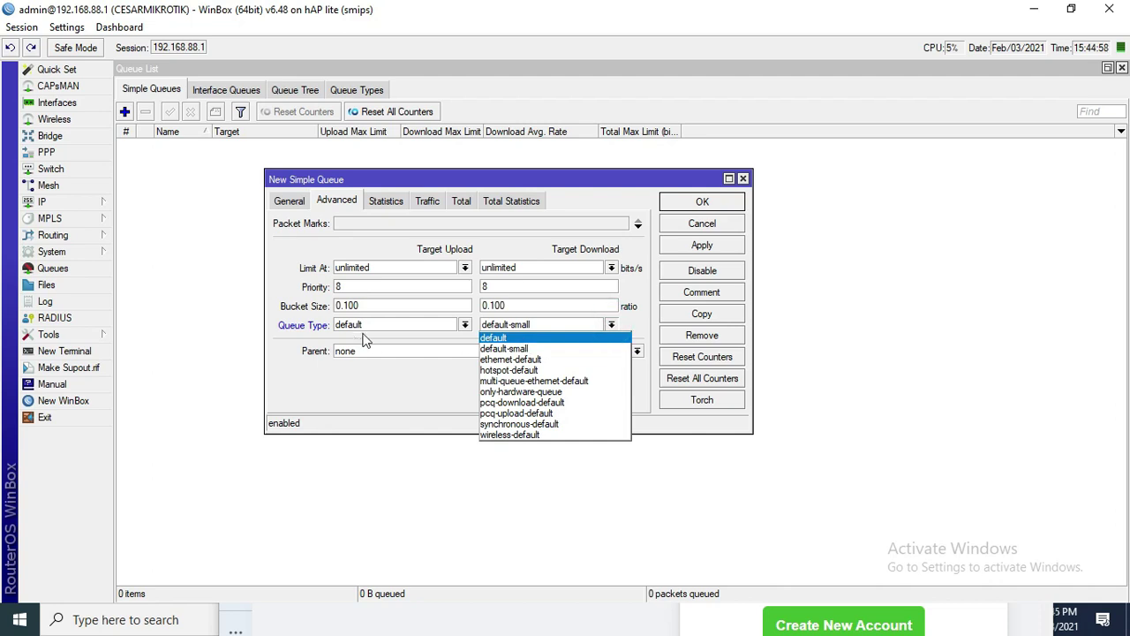
left_click(498, 338)
left_click(702, 244)
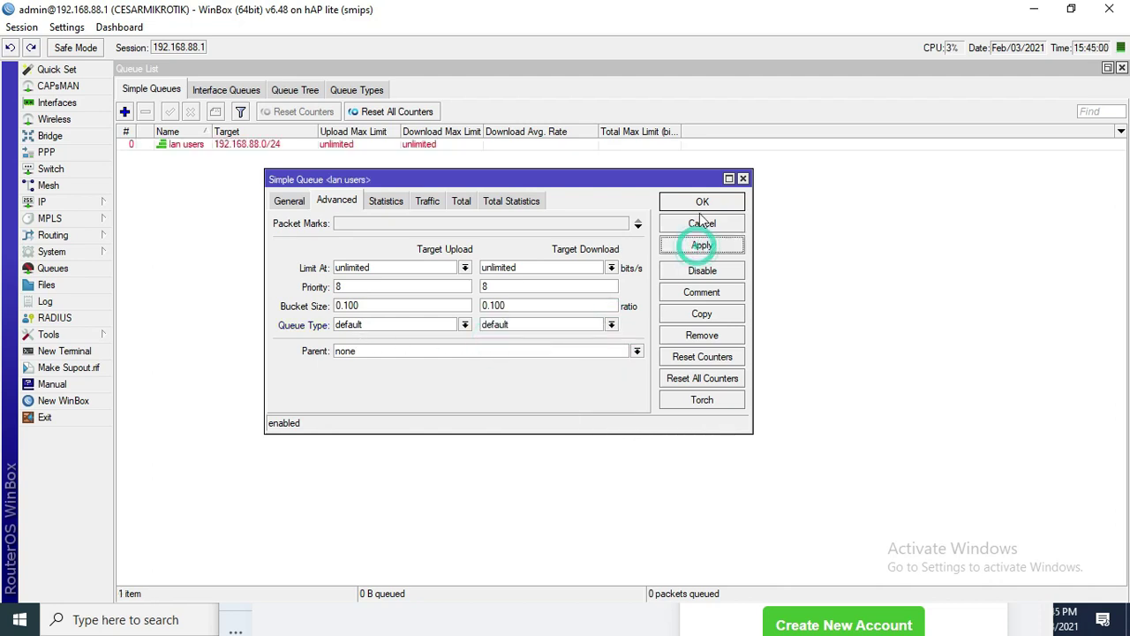
left_click(696, 201)
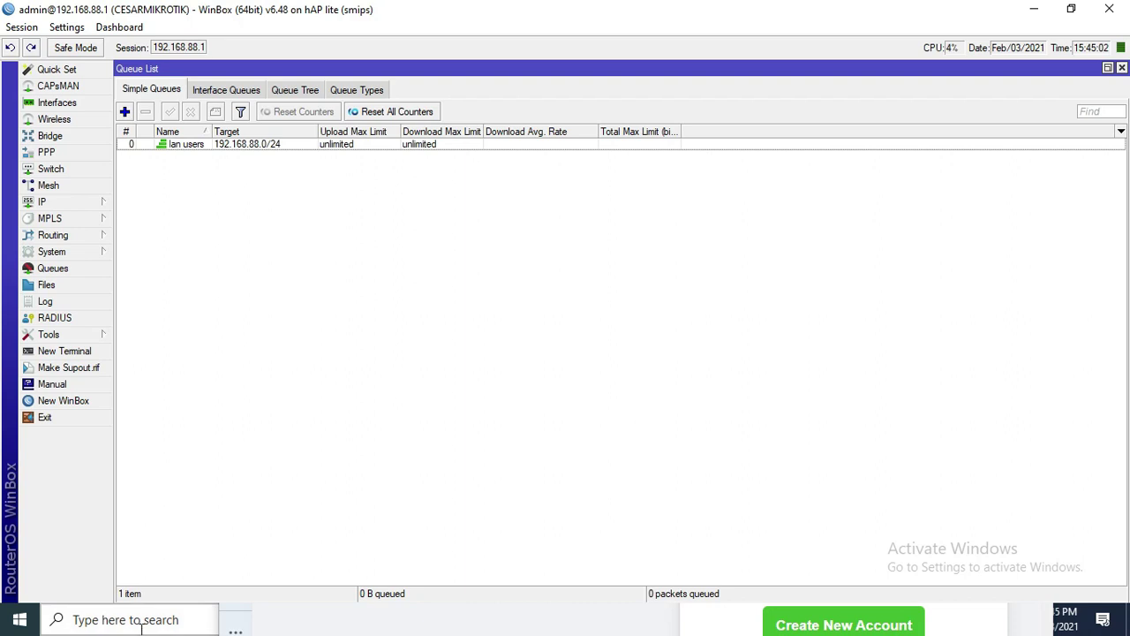
- Start a second new simple queue on its General settings
left_click(125, 111)
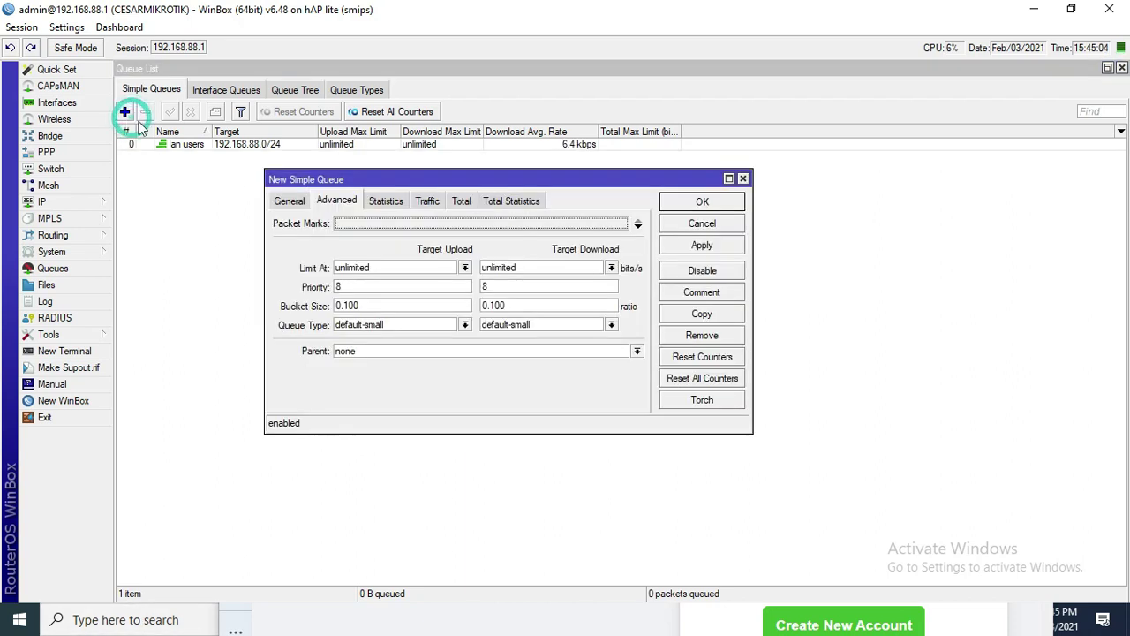
left_click(290, 199)
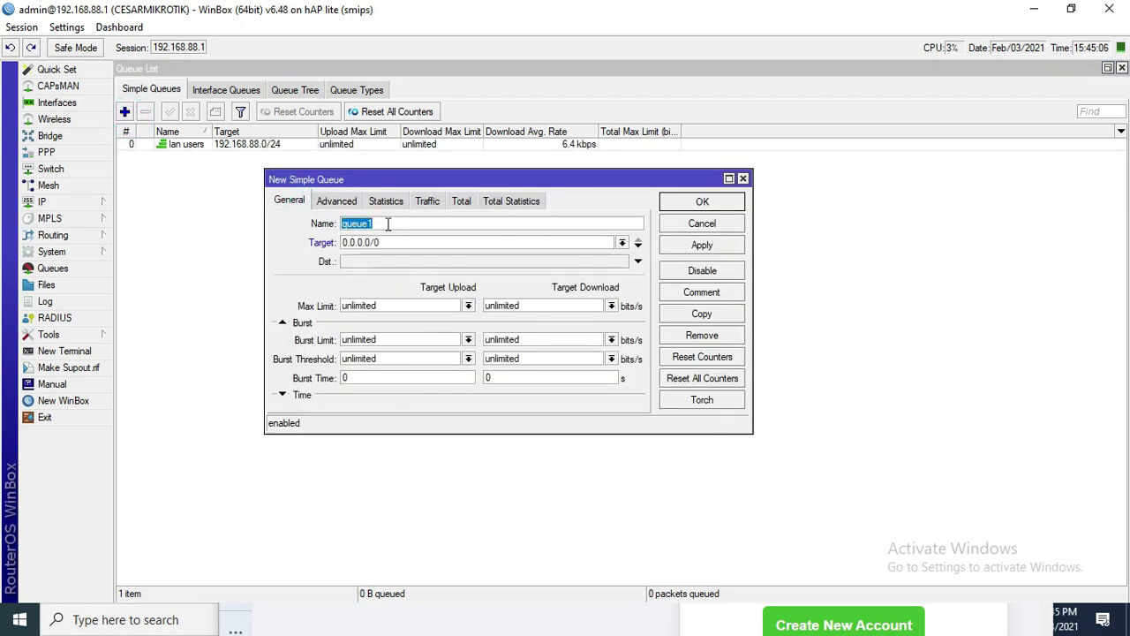
type("pc1")
- Run ipconfig in Command Prompt to find the PC's address 192.168.88.253, then close it
left_click(77, 620)
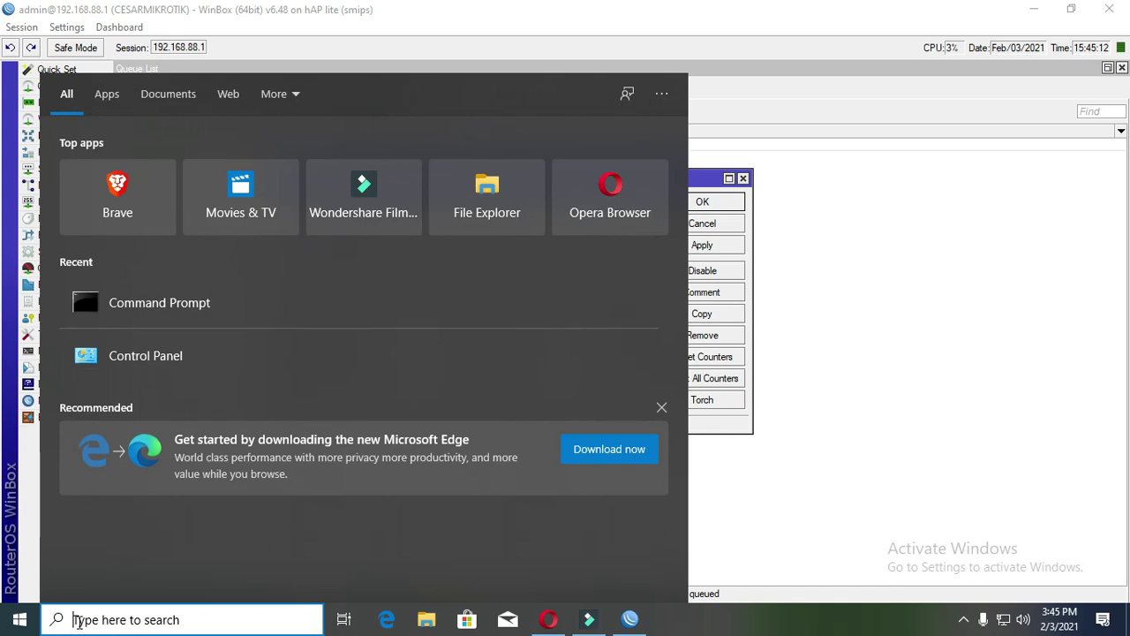
type("i")
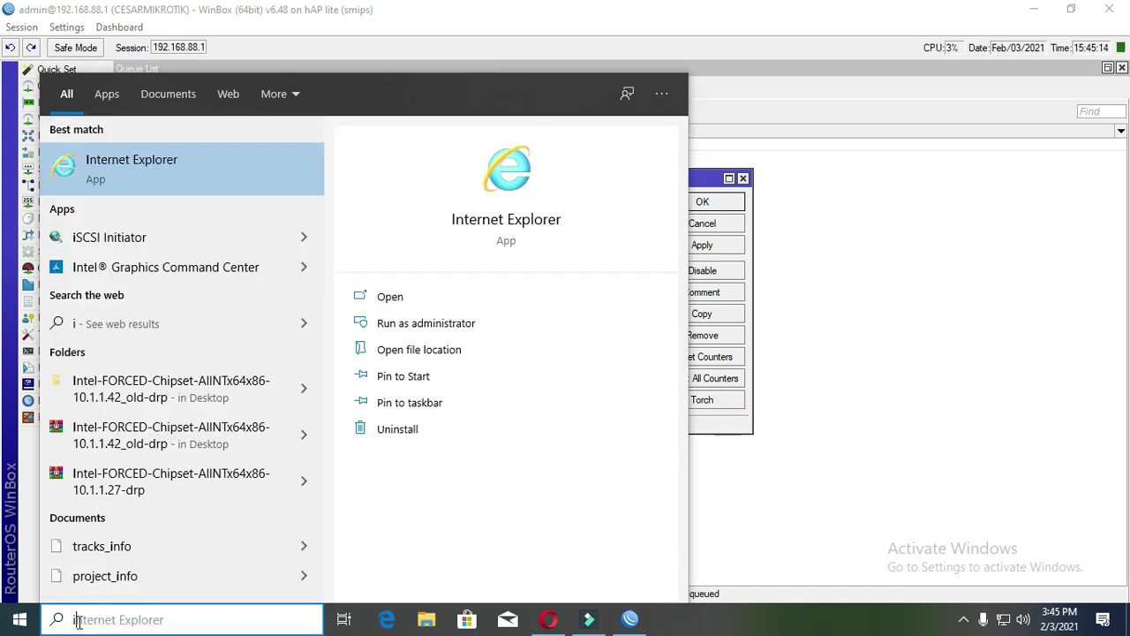
key("BackSpace")
type("cmd")
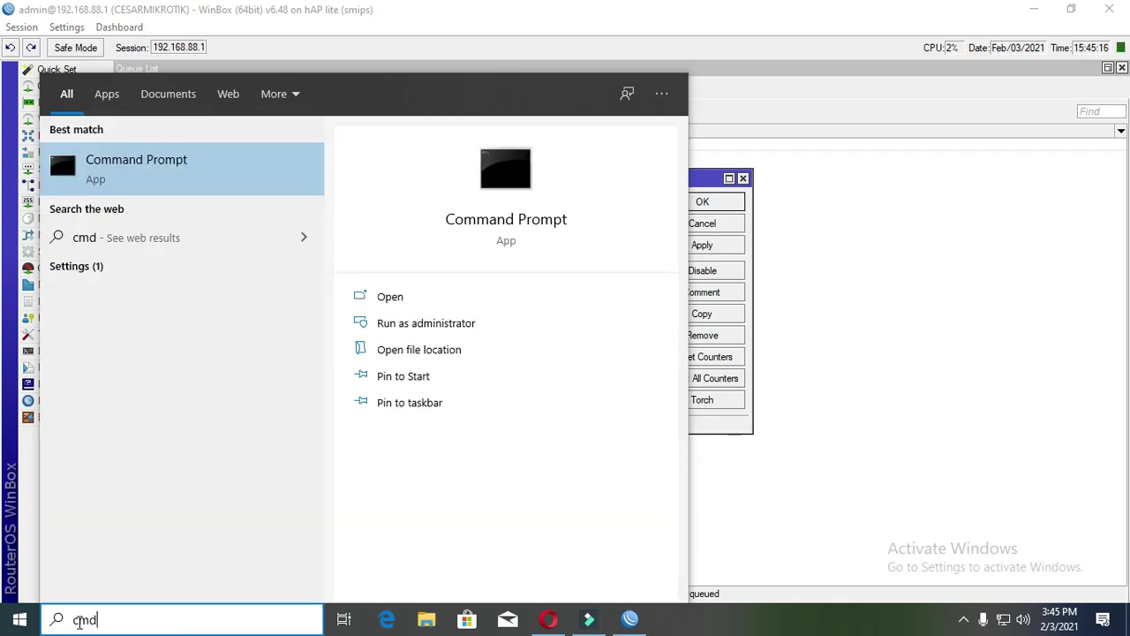
key("Return")
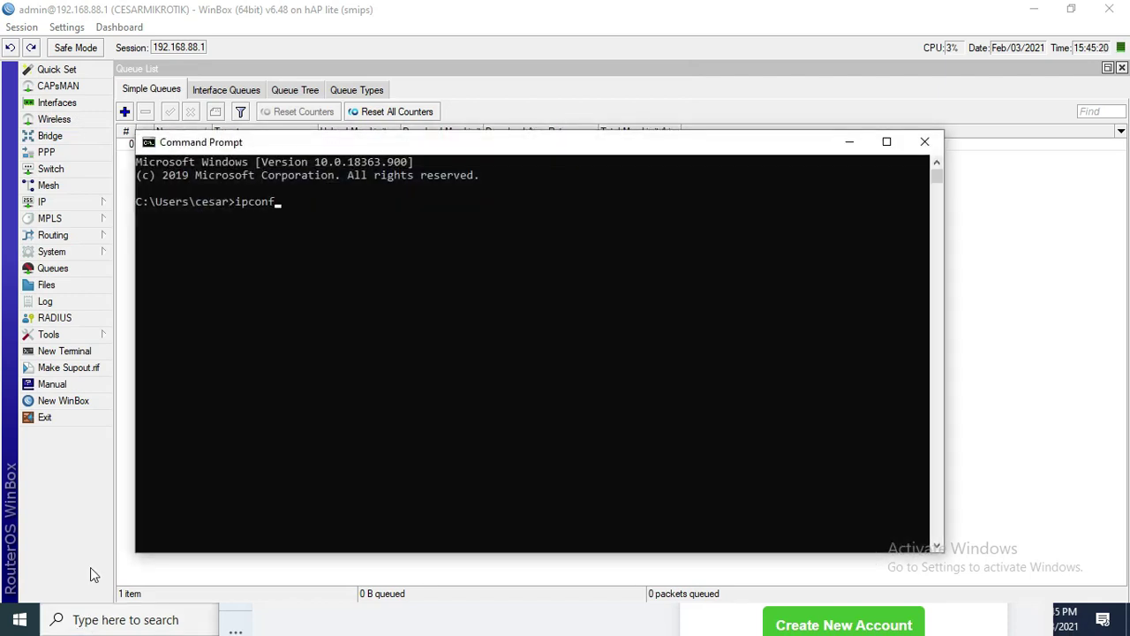
type("ipconfig")
key("Return")
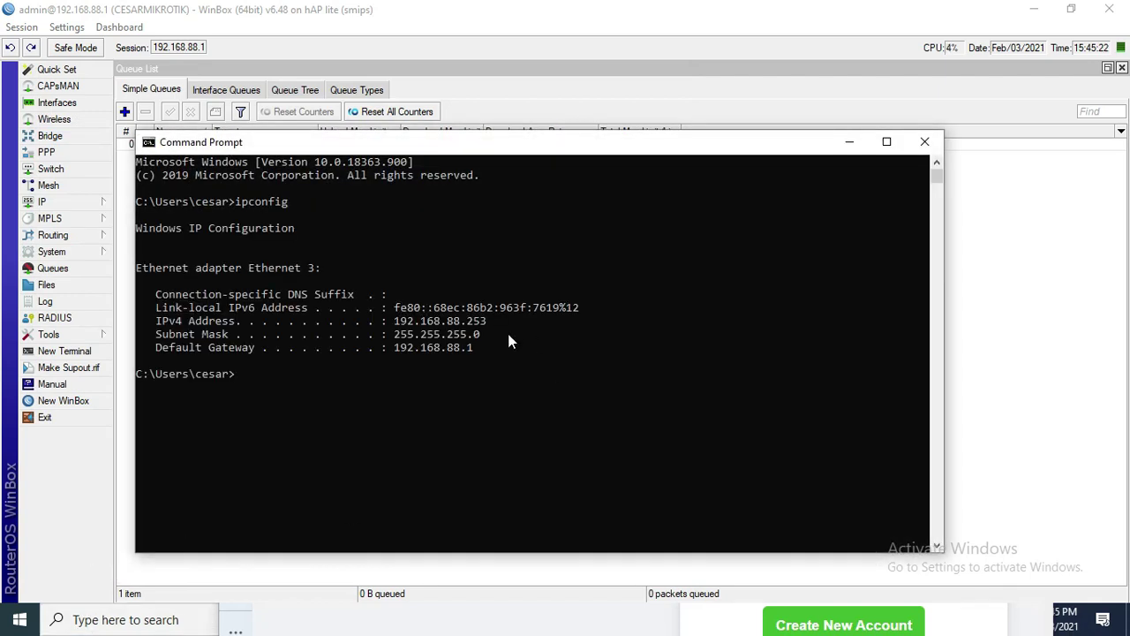
left_click(925, 142)
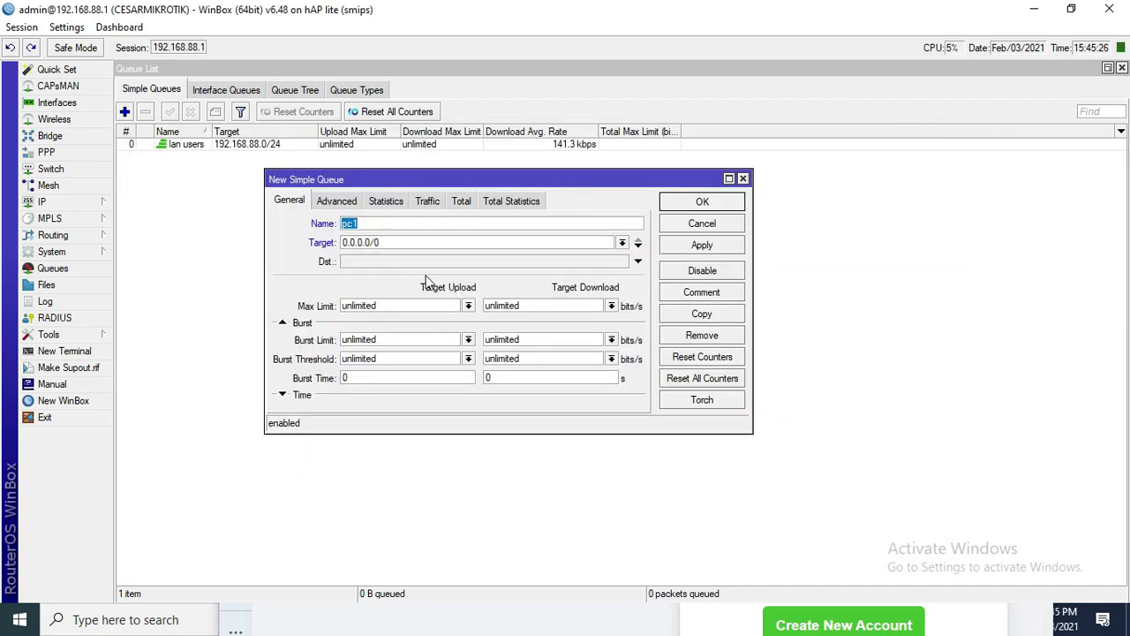
- Set pc1's target to 192.168.88.235 and both upload and download queue types to default
left_click_drag(397, 245, 260, 253)
type("192.168.88.235")
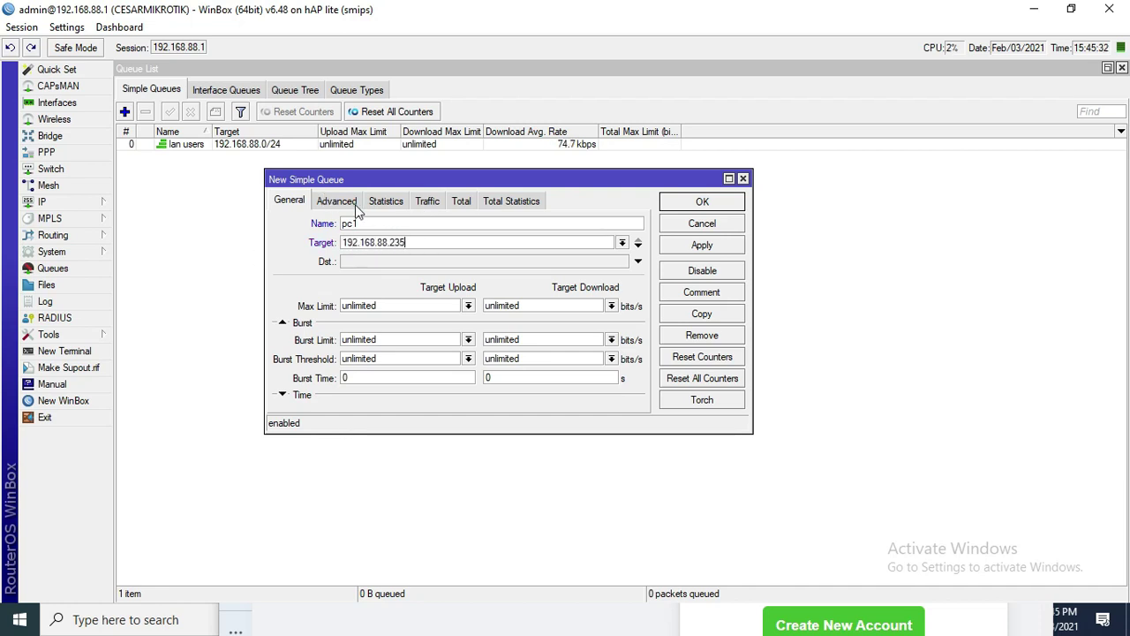
left_click(356, 205)
left_click(393, 324)
left_click(397, 343)
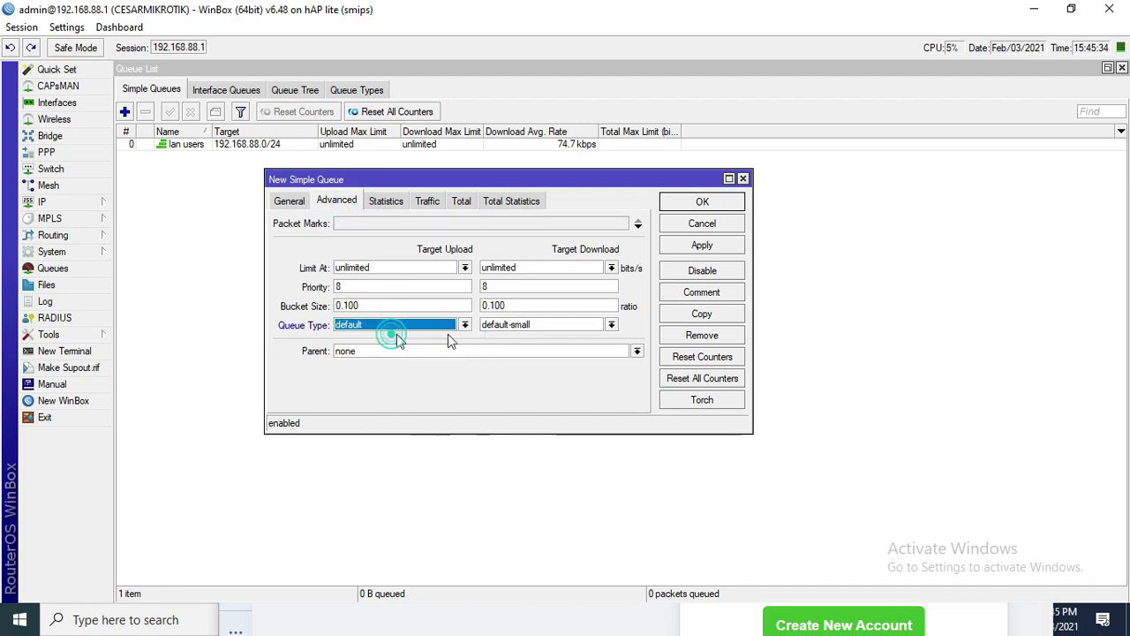
left_click(549, 325)
left_click(533, 335)
- Place pc1 under the lan users parent queue and save it
left_click(399, 353)
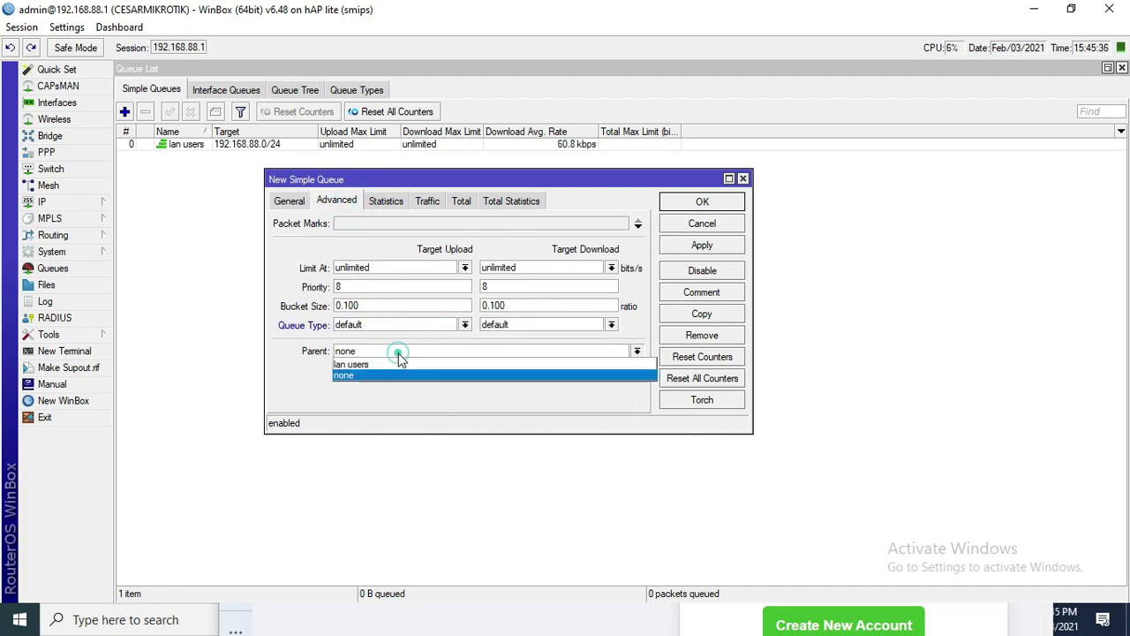
left_click(396, 364)
left_click(707, 249)
left_click(702, 203)
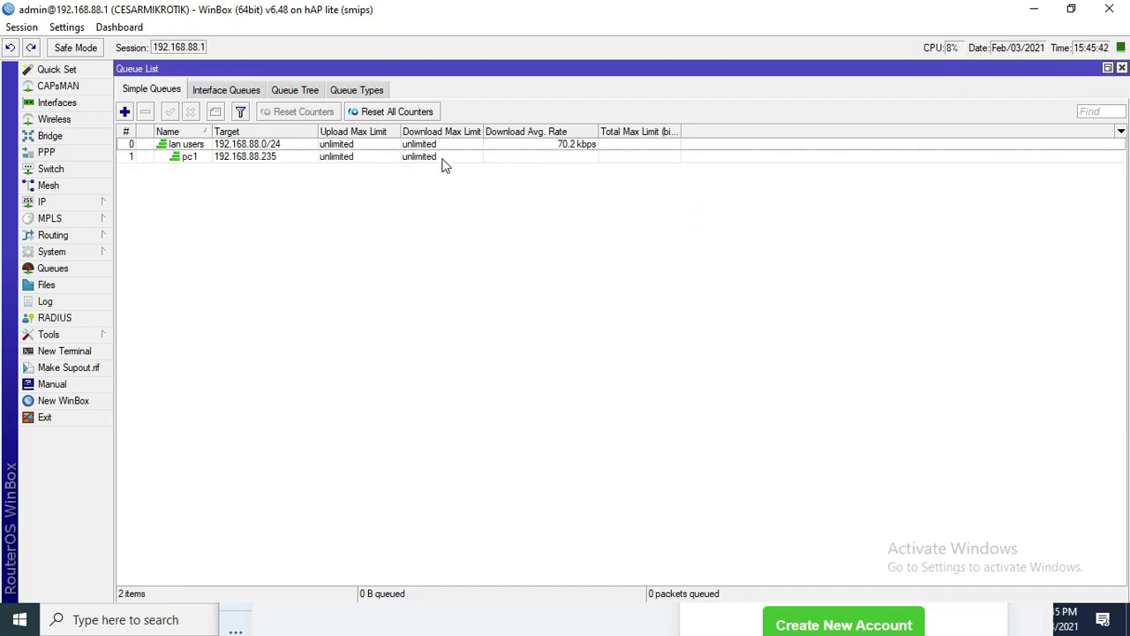
left_click(504, 156)
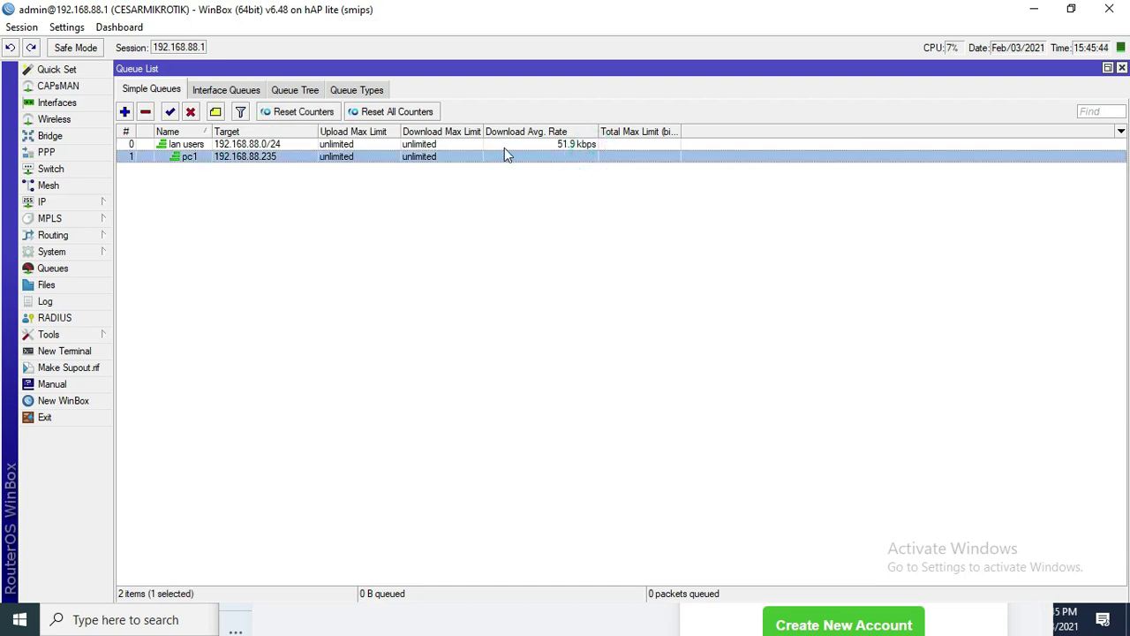
left_click(556, 145)
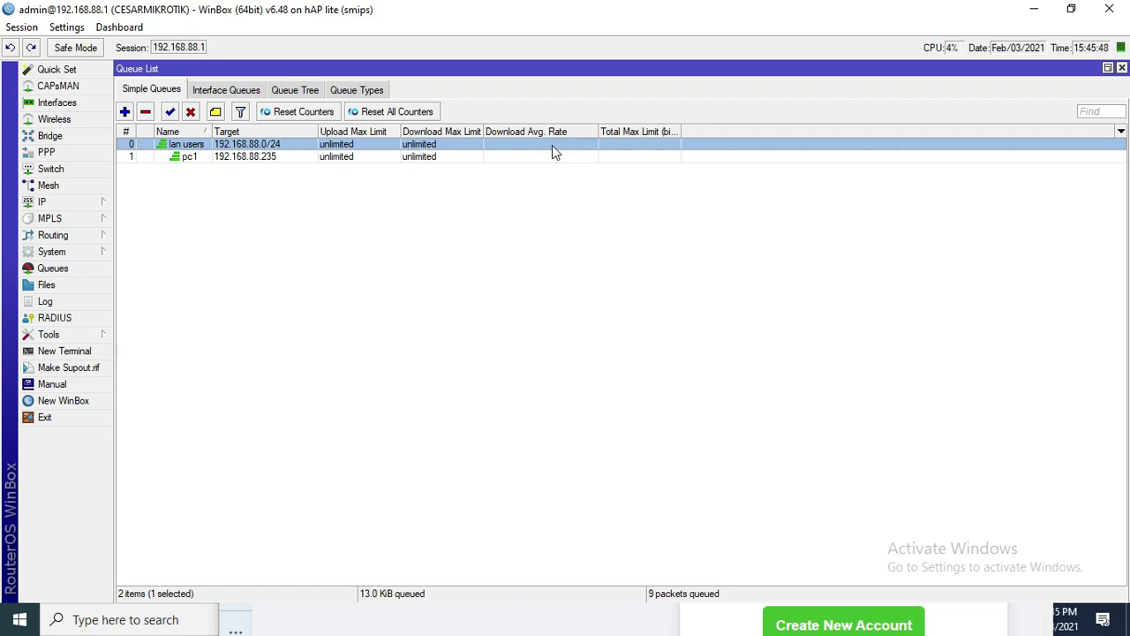
- Switch from WinBox to a maximized Opera and go to YouTube via the 'you' suggestion
left_click(1032, 10)
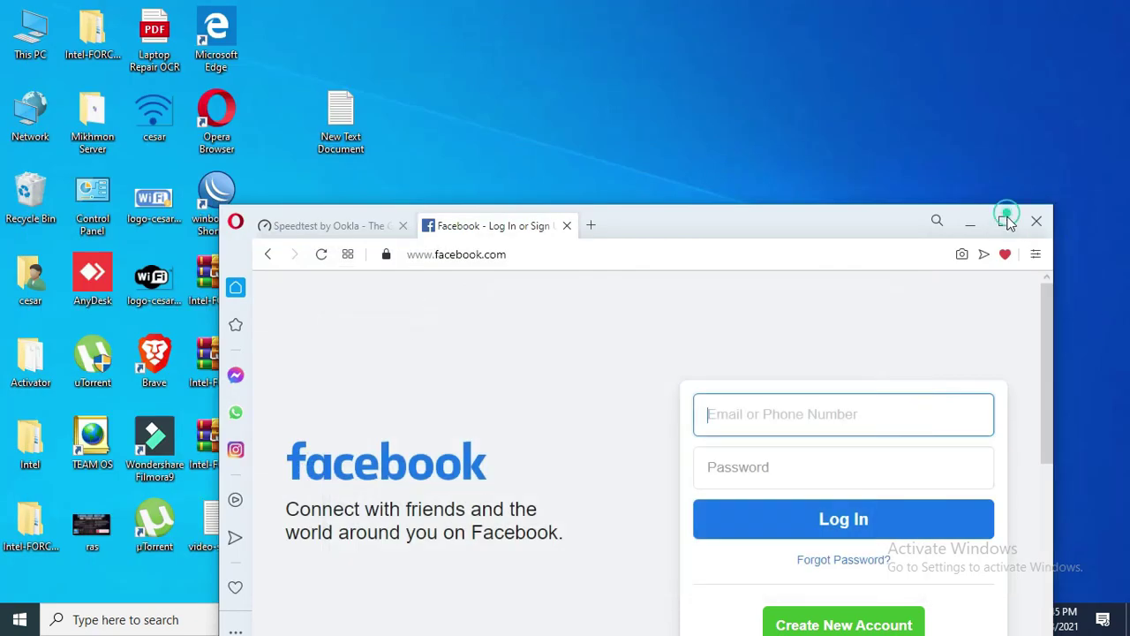
left_click(1003, 221)
left_click(311, 41)
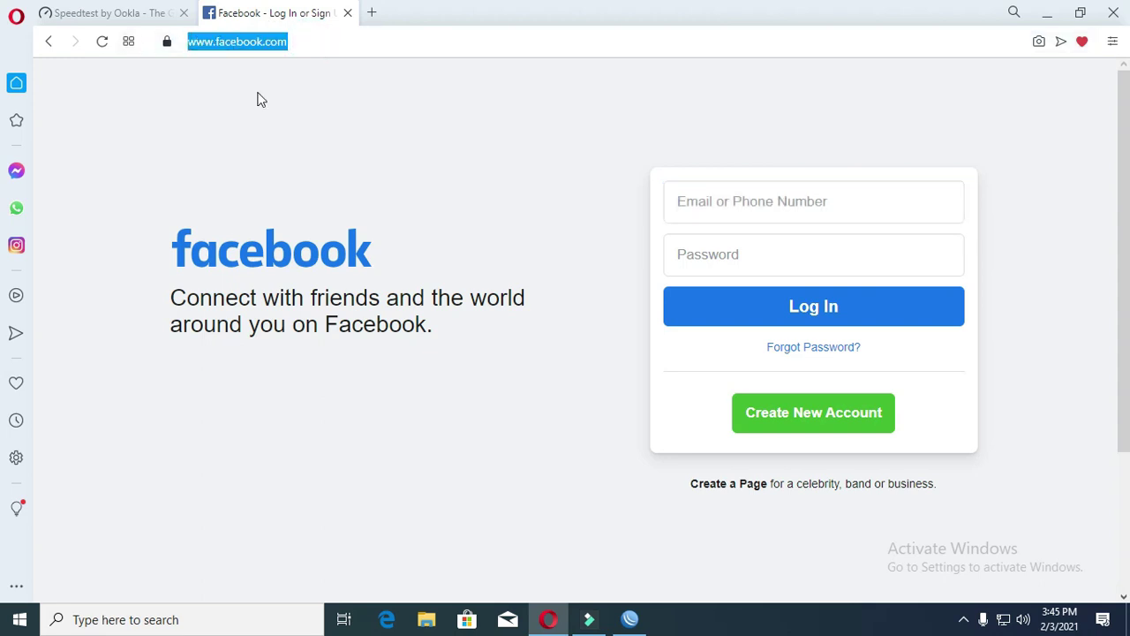
type("youtube")
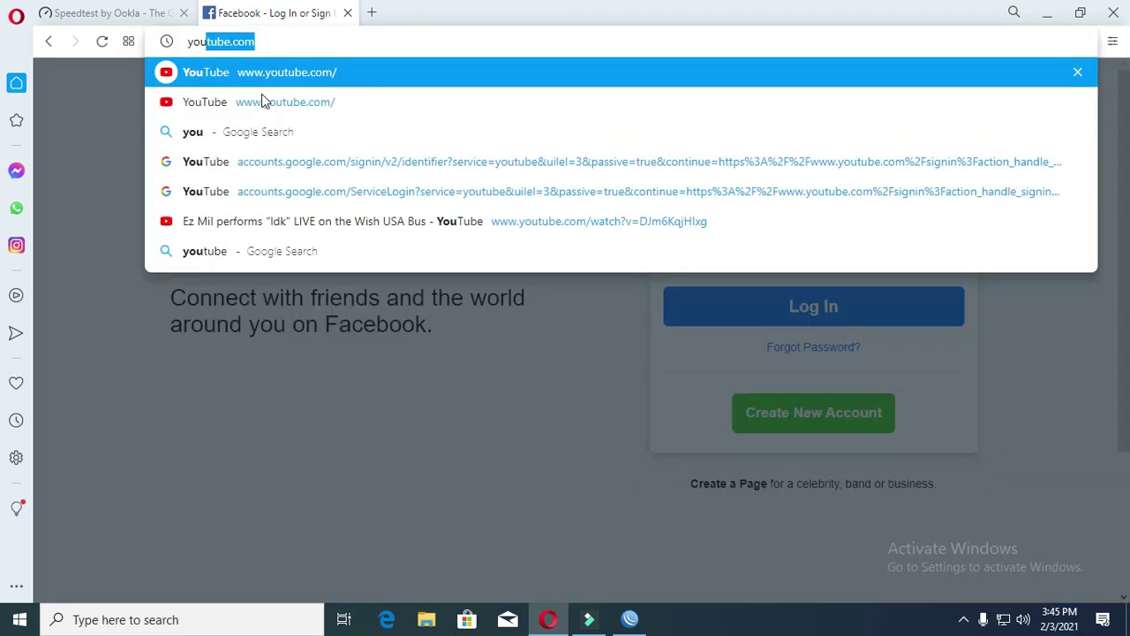
left_click(264, 106)
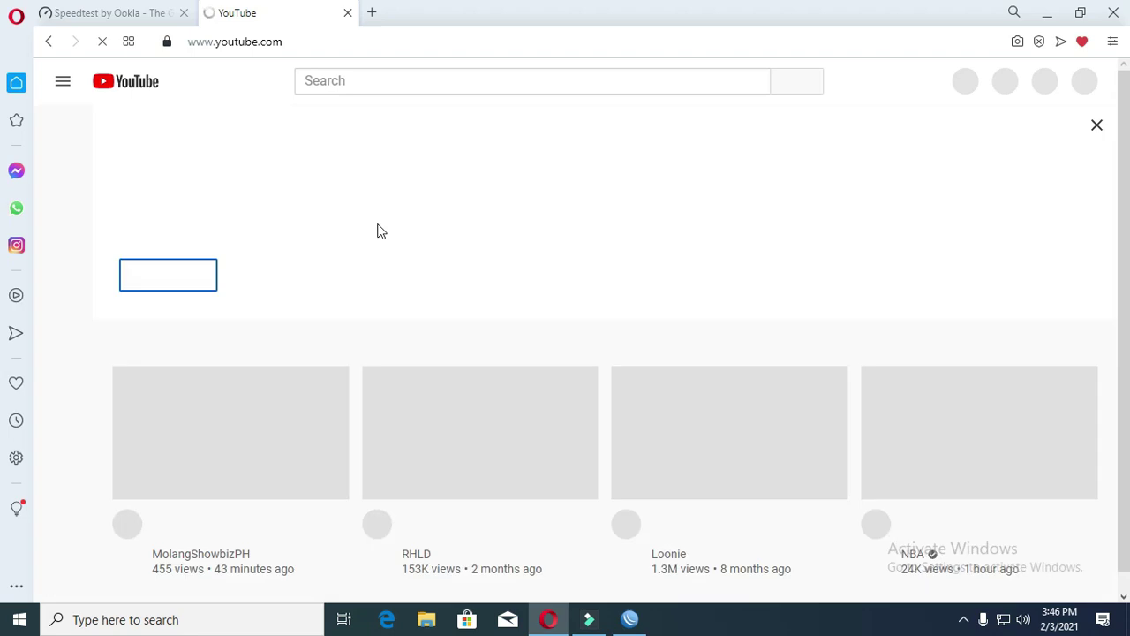
- Open the IZANAGI music video, then return to WinBox
scroll(270, 436, "down", 1)
scroll(270, 436, "down", 2)
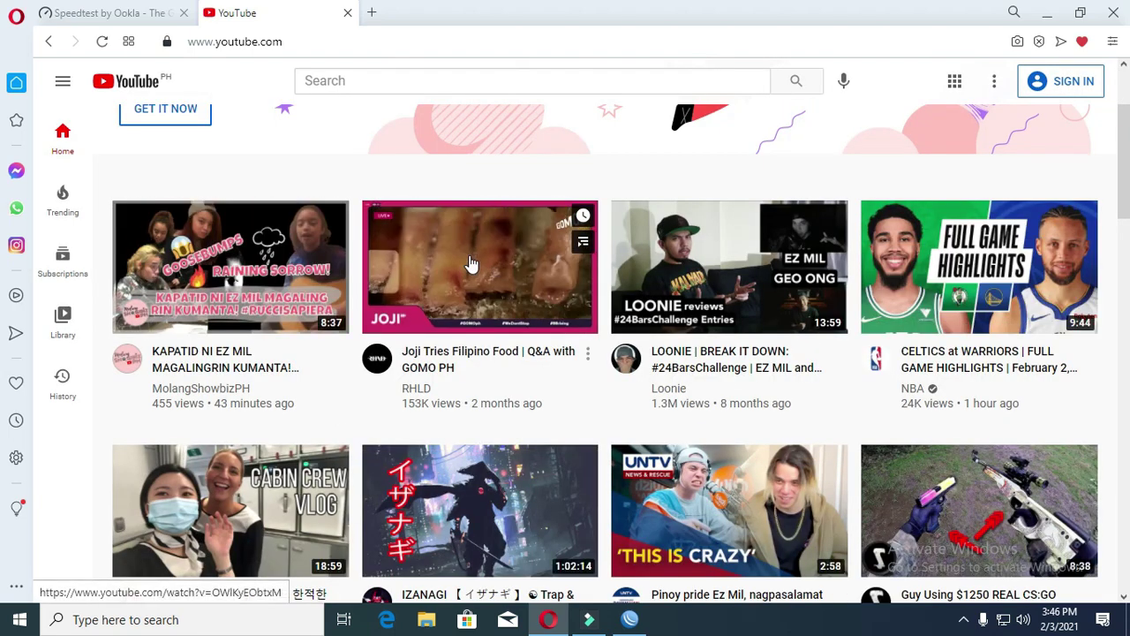
left_click(477, 513)
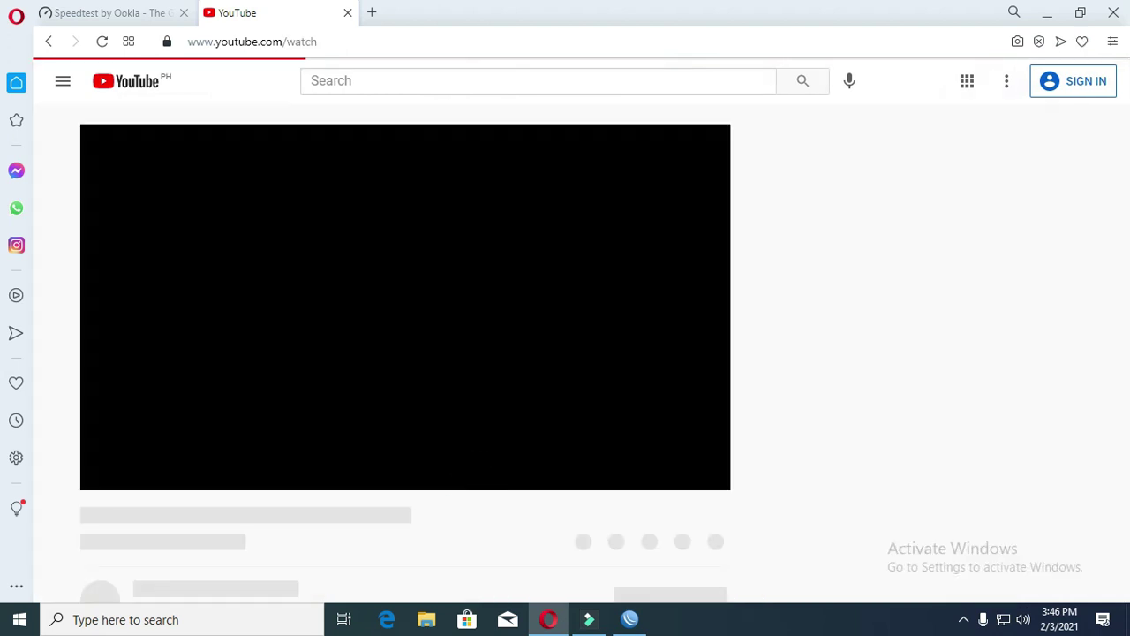
left_click(632, 622)
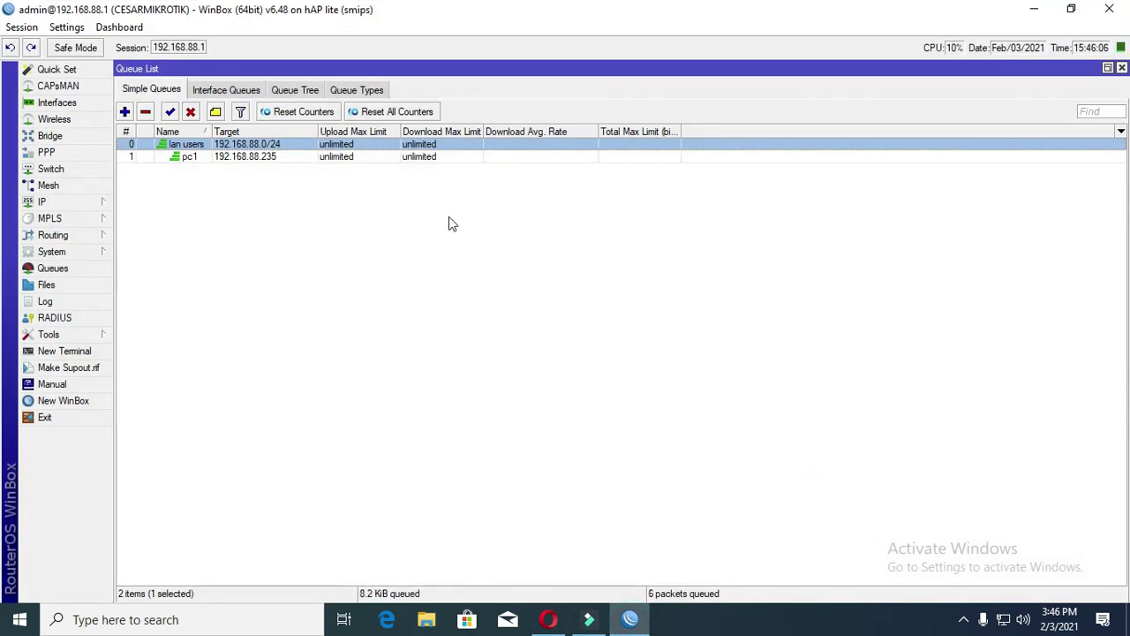
- Change pc1's target address to 192.168.88.253, save, and bring the YouTube video back up
double_click(267, 160)
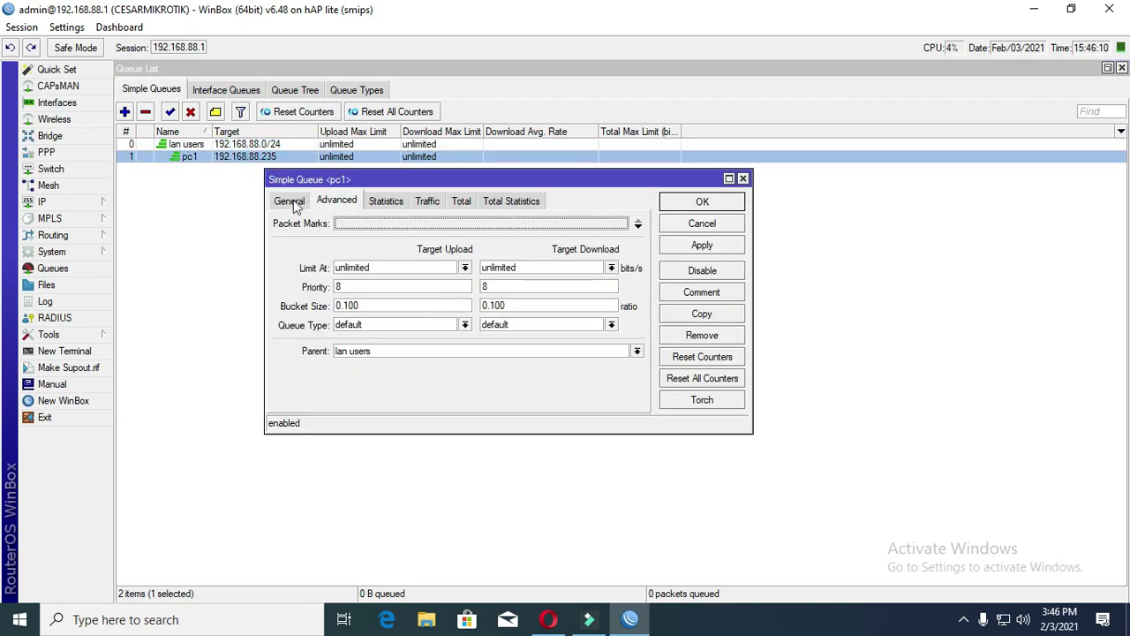
left_click(291, 201)
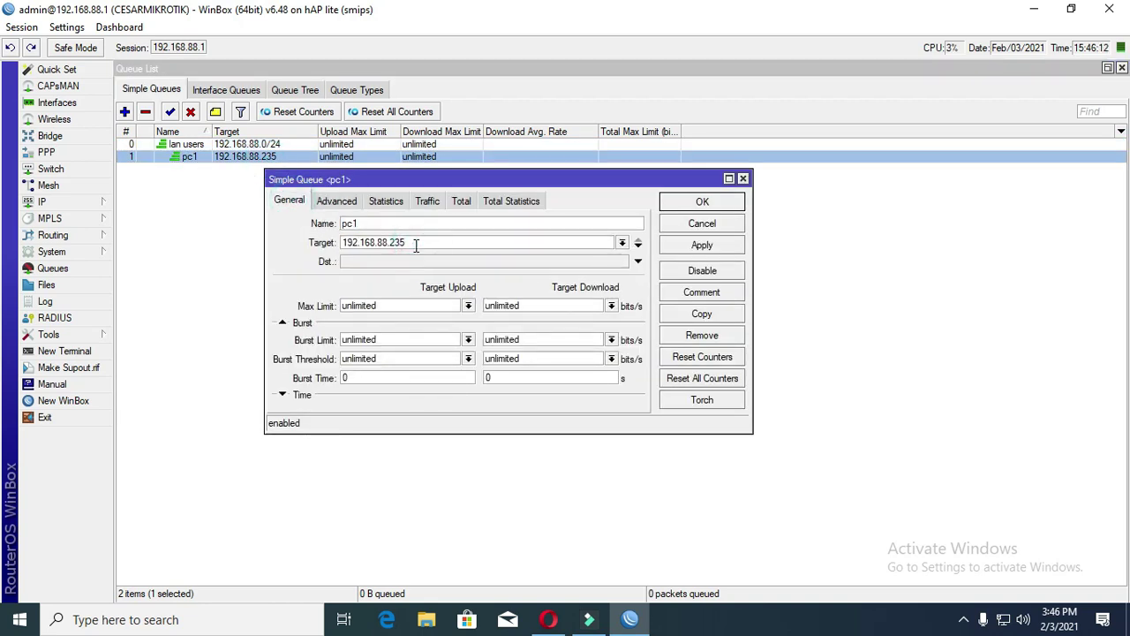
type("5")
left_click(735, 245)
left_click(702, 202)
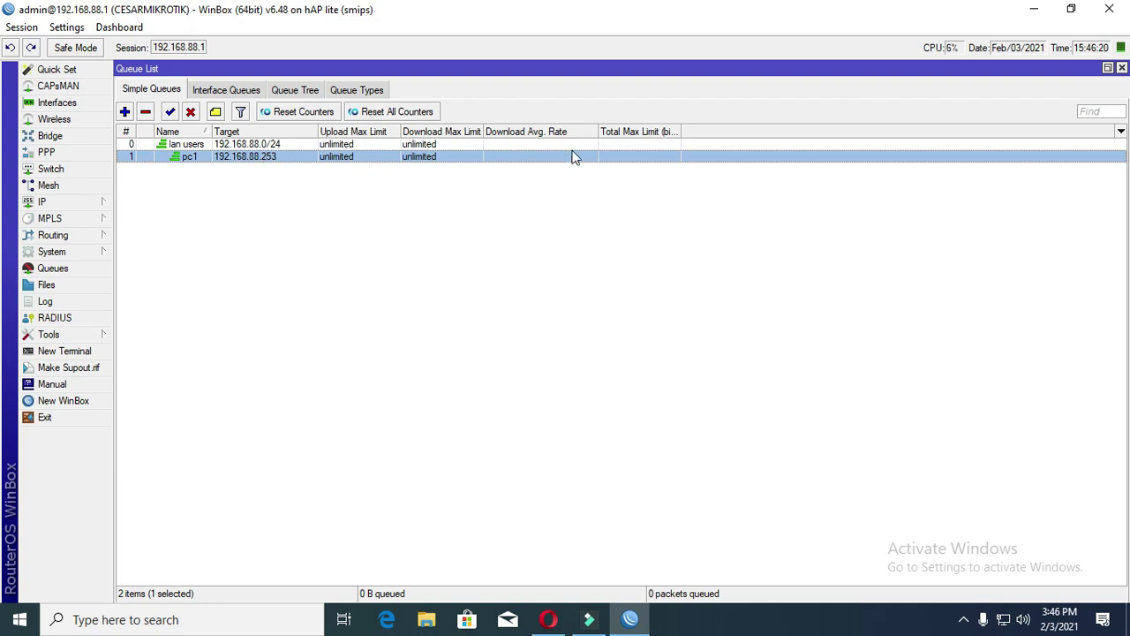
left_click(552, 619)
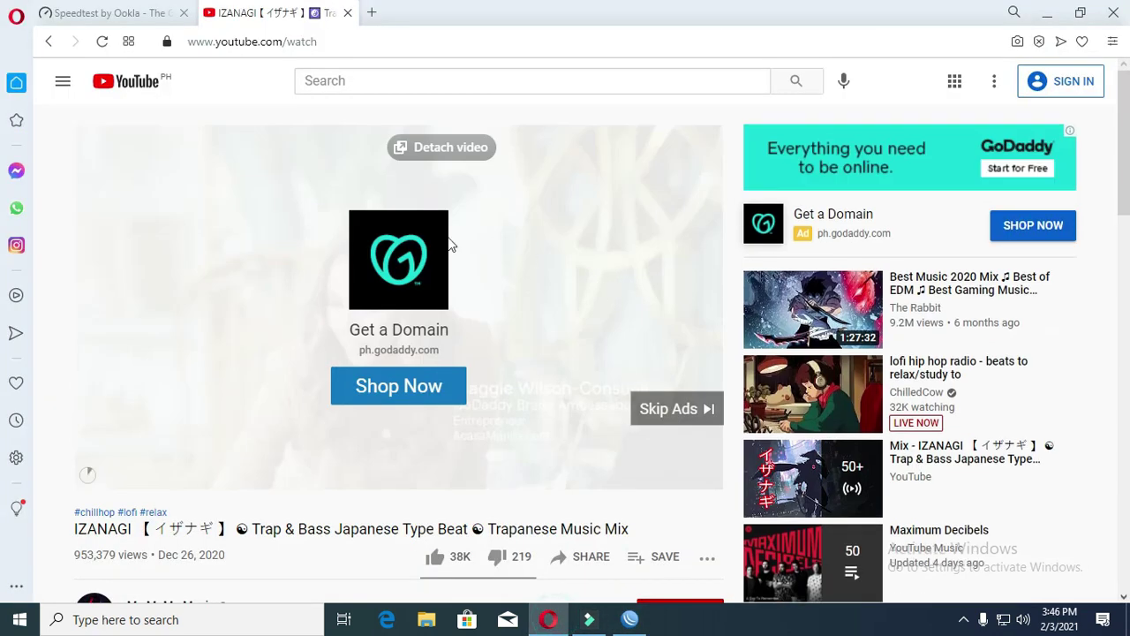
- Skip the IZANAGI video's ad, check traffic in WinBox, then close the YouTube tab and Opera
left_click(705, 415)
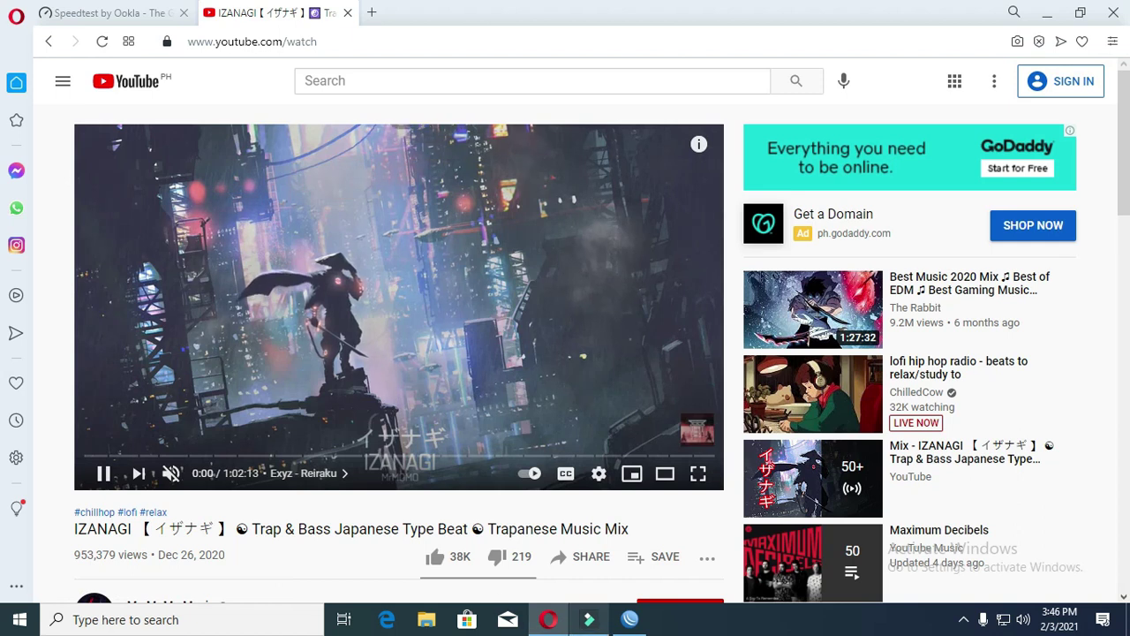
left_click(630, 619)
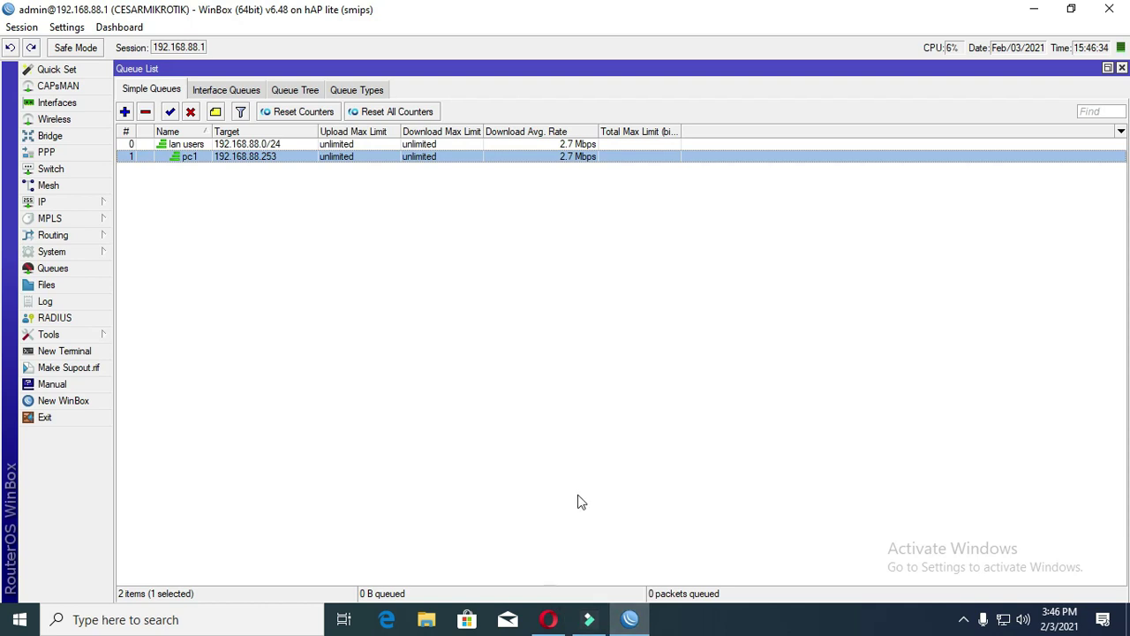
left_click(550, 620)
left_click(550, 620)
left_click(549, 619)
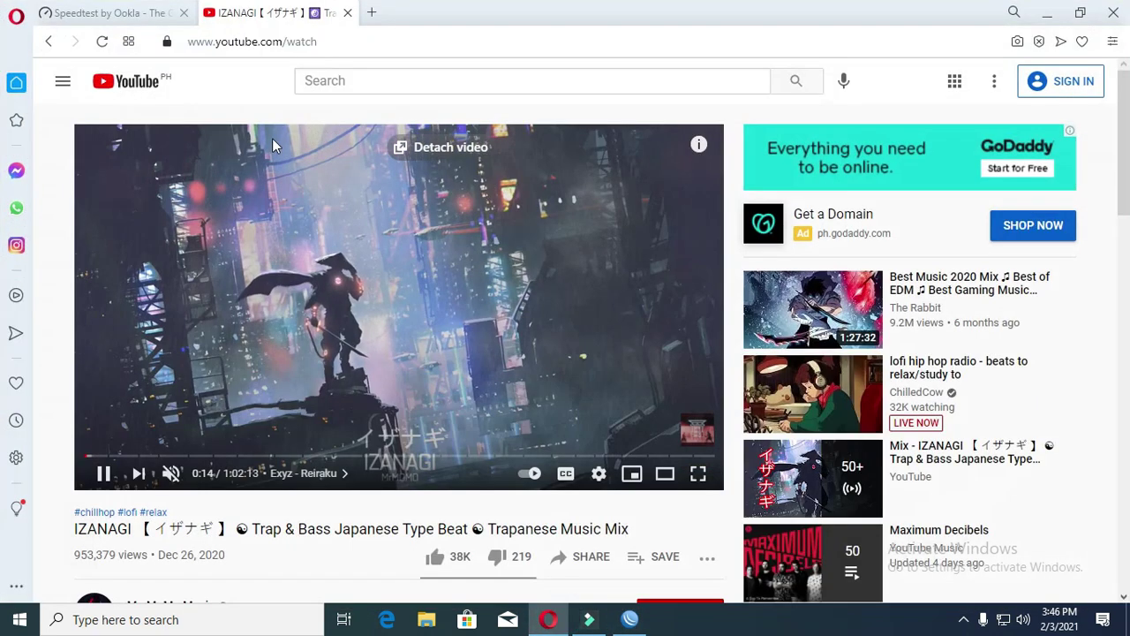
left_click(347, 14)
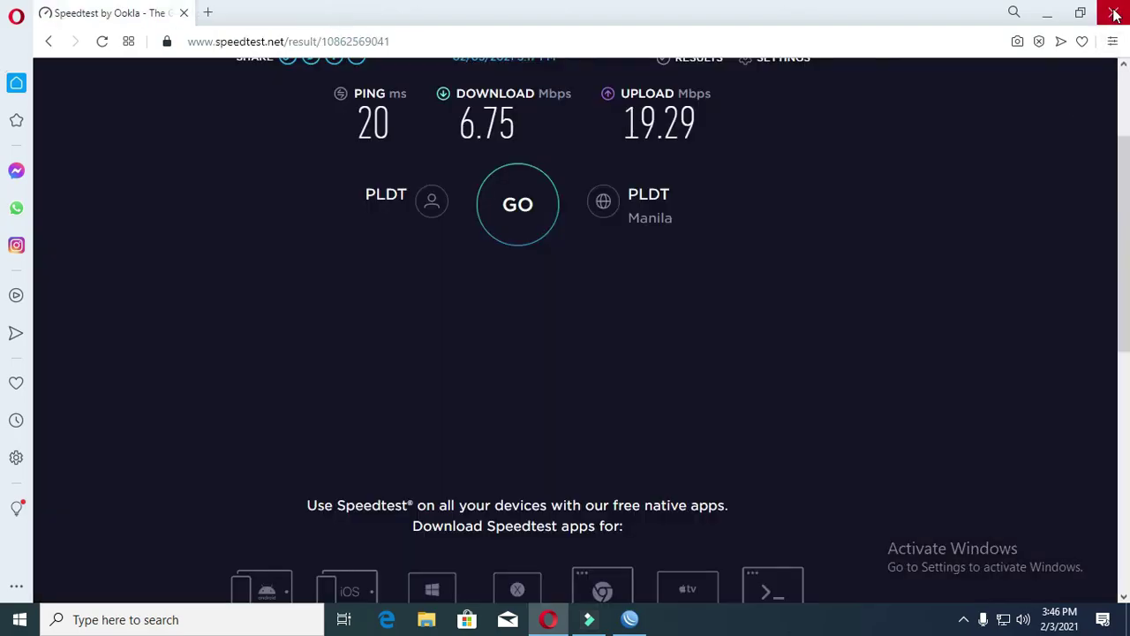
left_click(1114, 13)
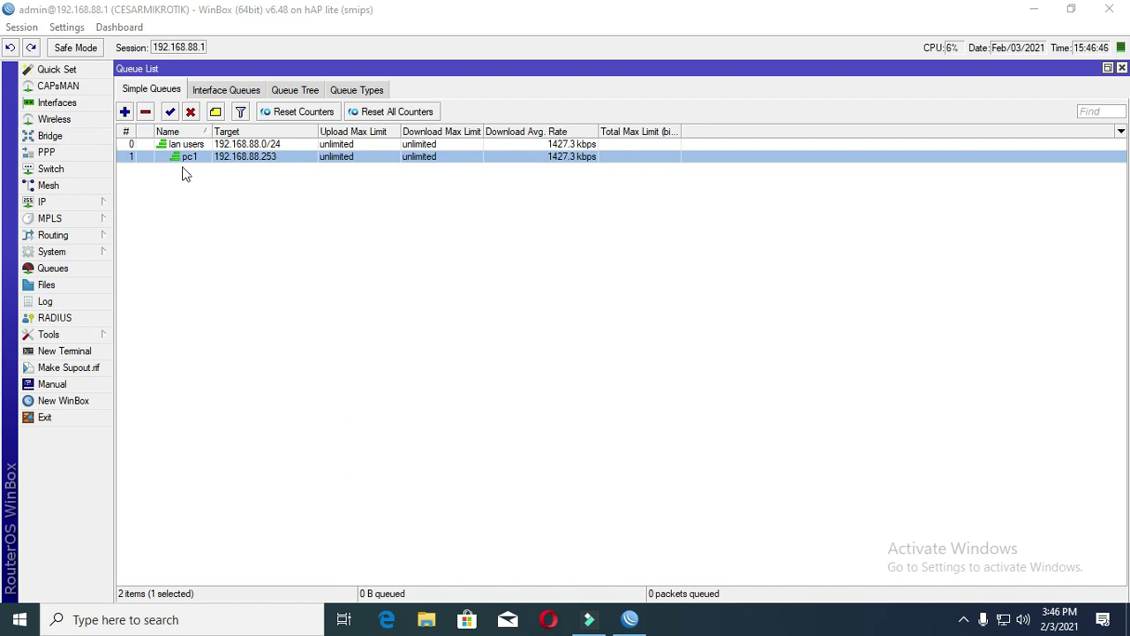
- Create a new simple queue named pc2 targeting 192.168.88.2
left_click(125, 111)
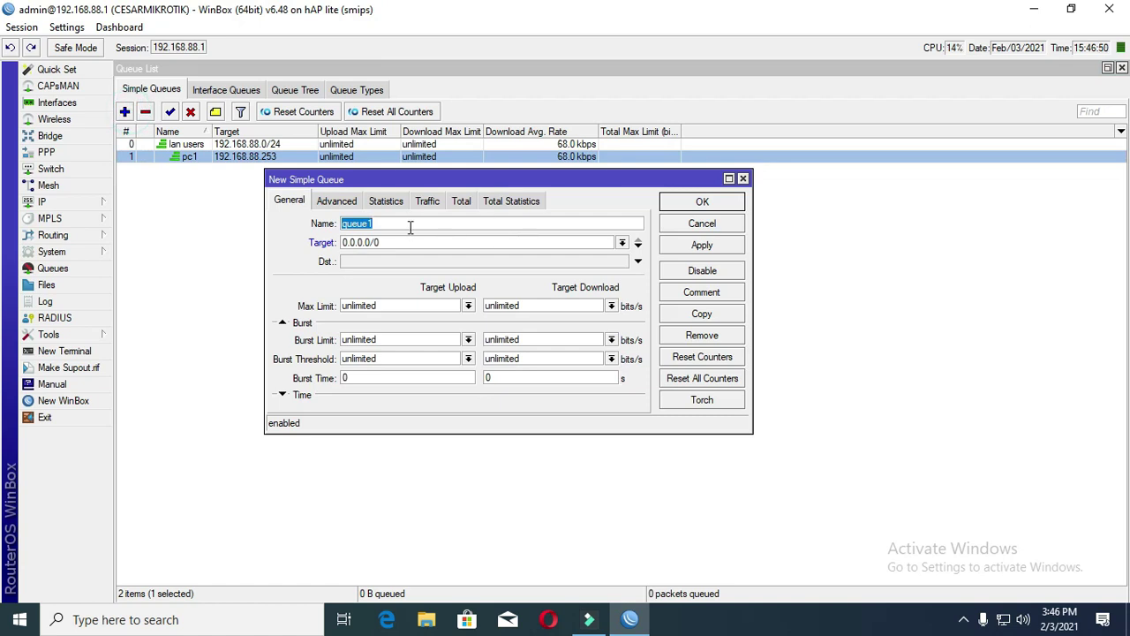
type("pc2")
double_click(398, 242)
type("19")
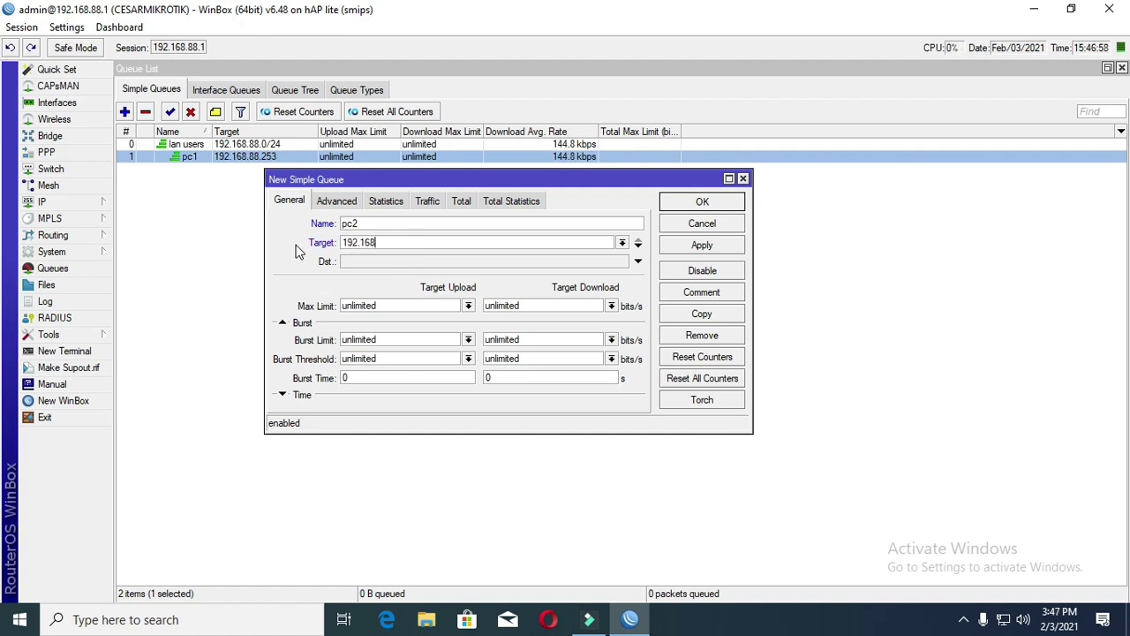
type("2.")
key("BackSpace")
- Give pc2 default upload and download queue types and parent lan users, save it, and discard an extra new queue
left_click(337, 201)
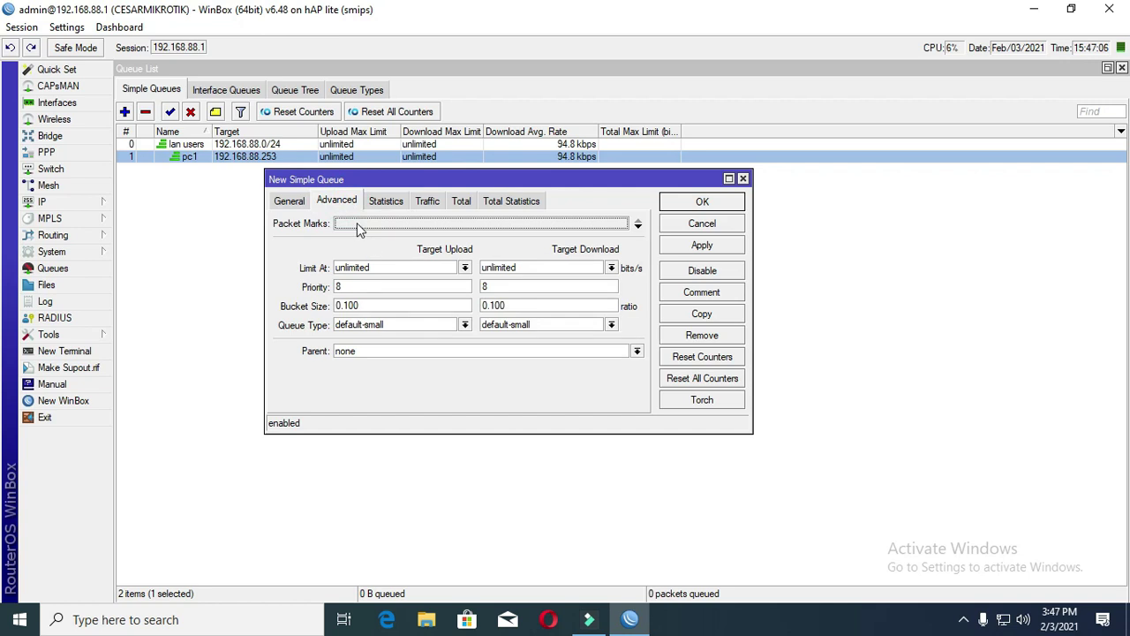
left_click(424, 325)
left_click(409, 338)
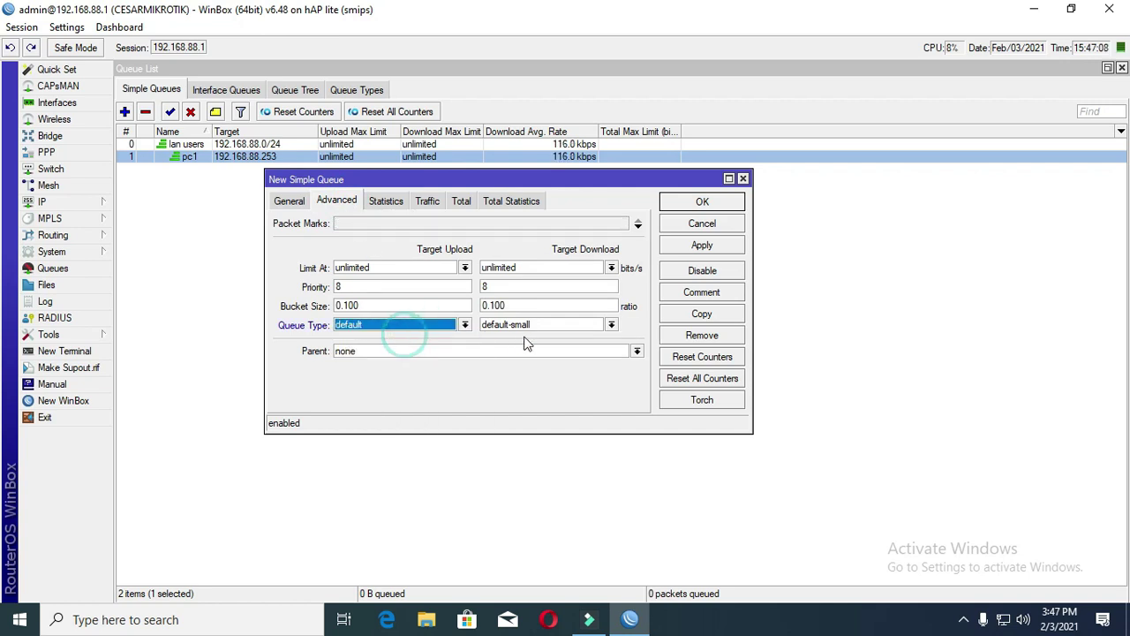
left_click(528, 325)
left_click(521, 339)
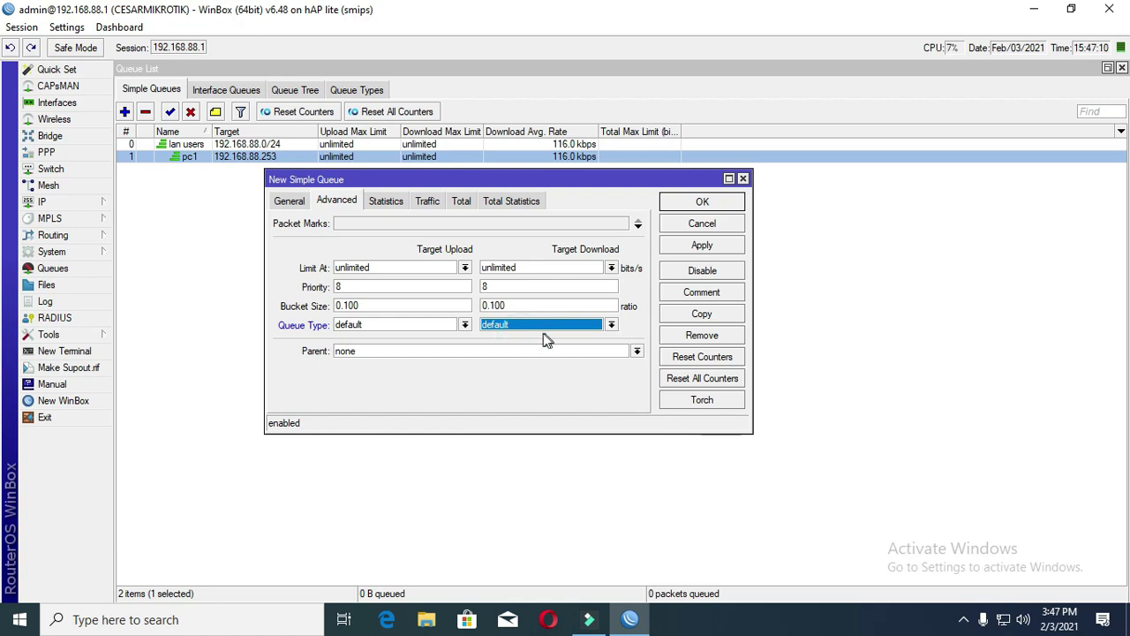
left_click(424, 351)
left_click(405, 361)
left_click(701, 247)
left_click(706, 205)
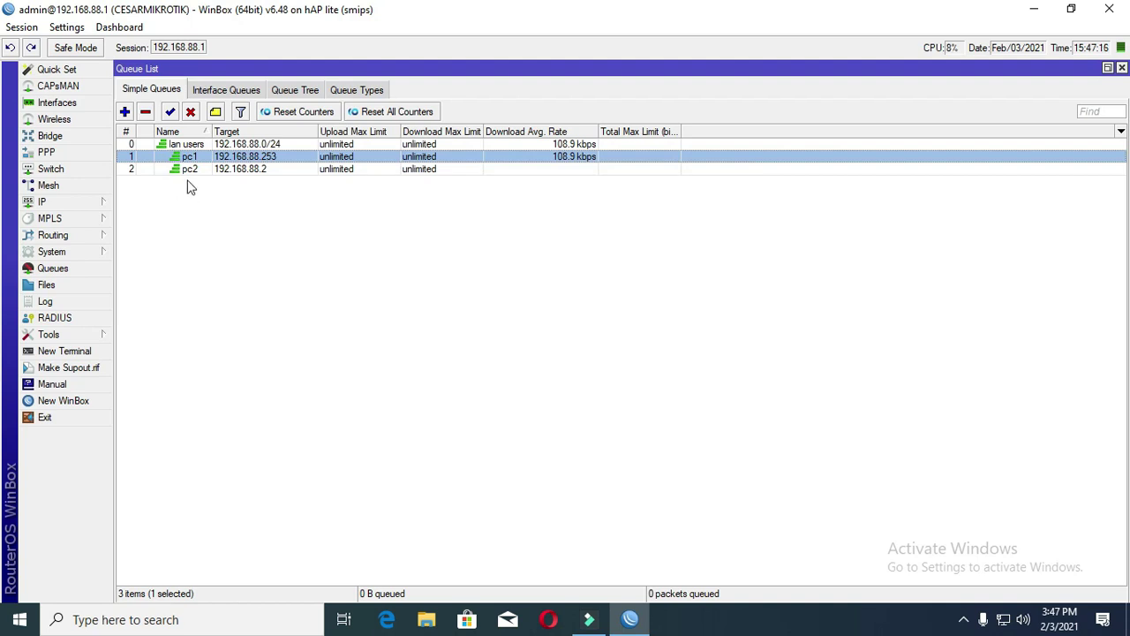
left_click(125, 111)
left_click(742, 180)
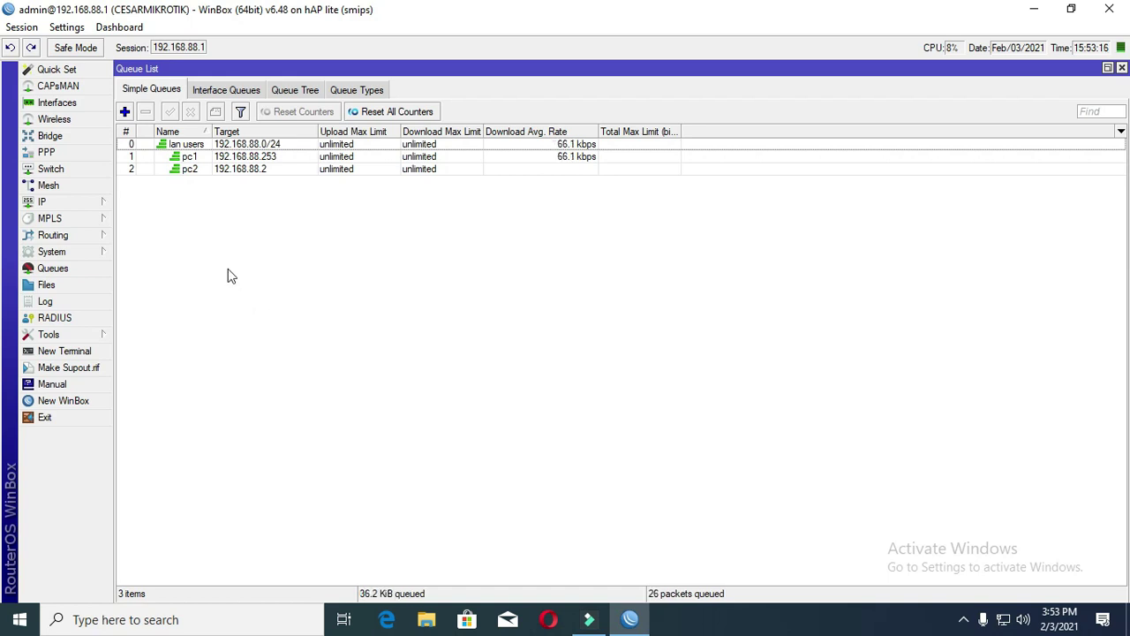
- Sort the queue list by number and start a new queue named wifi users
left_click(127, 132)
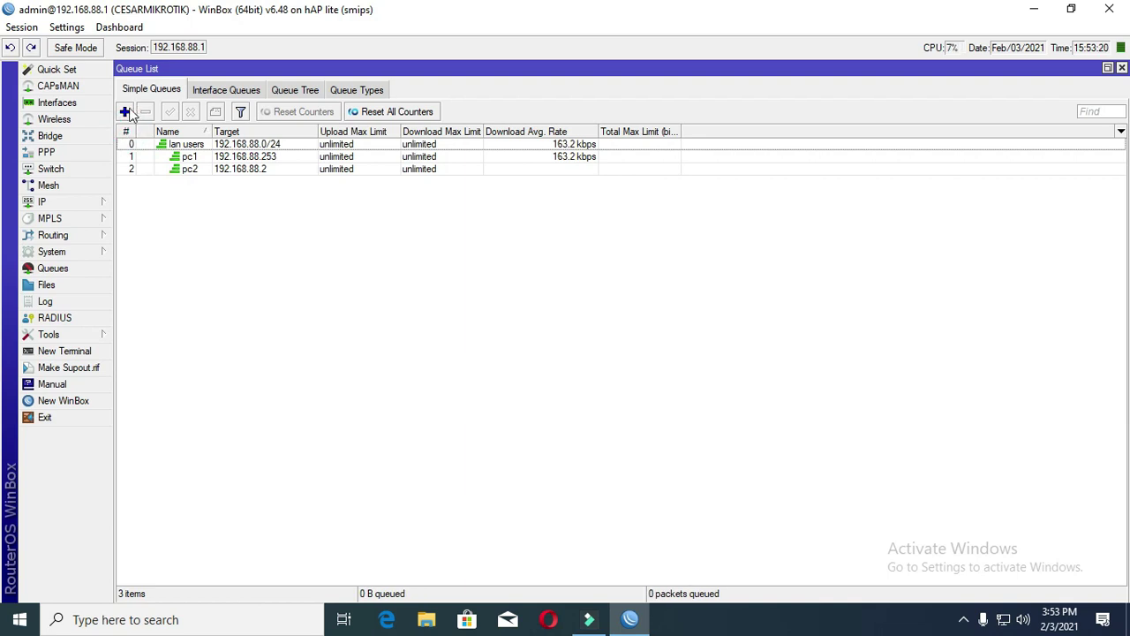
left_click(125, 111)
left_click(291, 201)
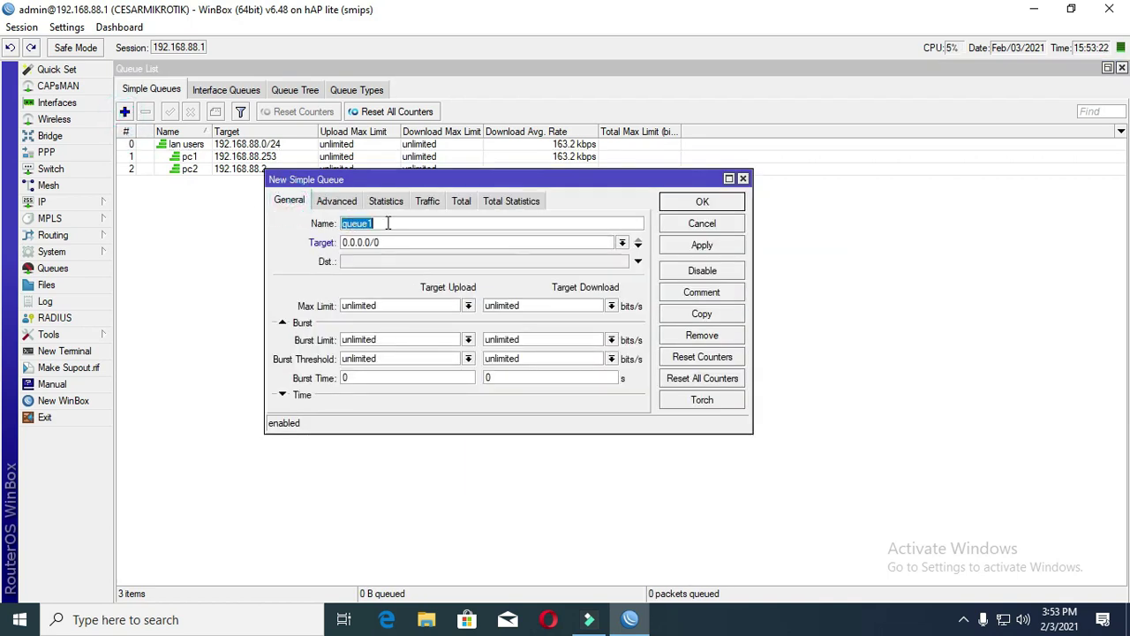
type("wi")
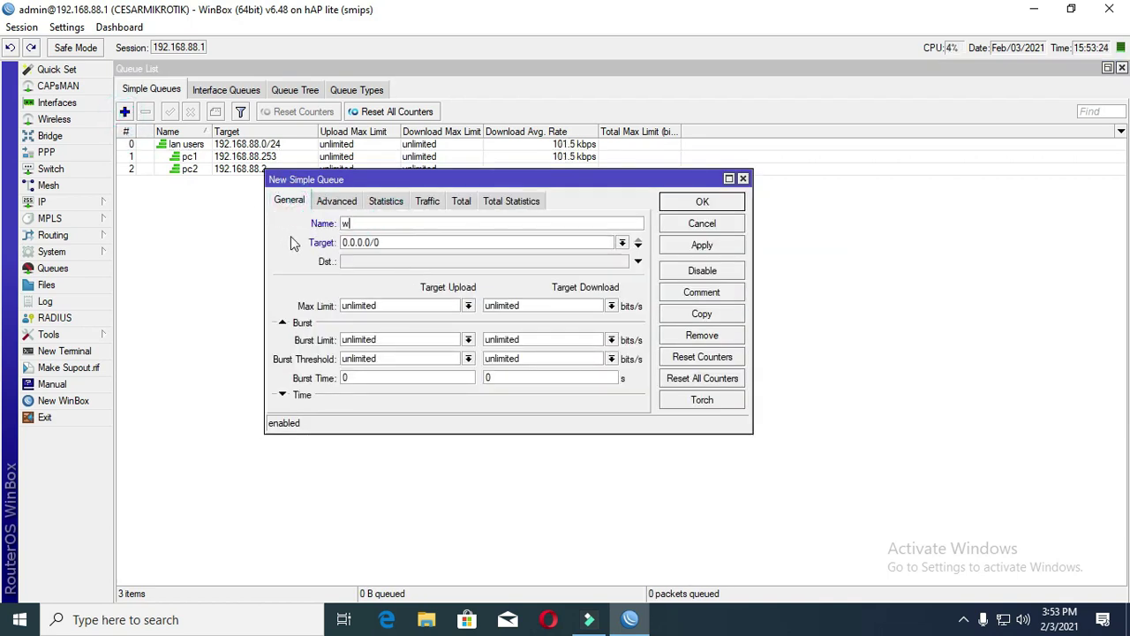
type("fi users")
- Set the wifi users queue's target to 10.0.0.0/24 and save it
left_click(431, 242)
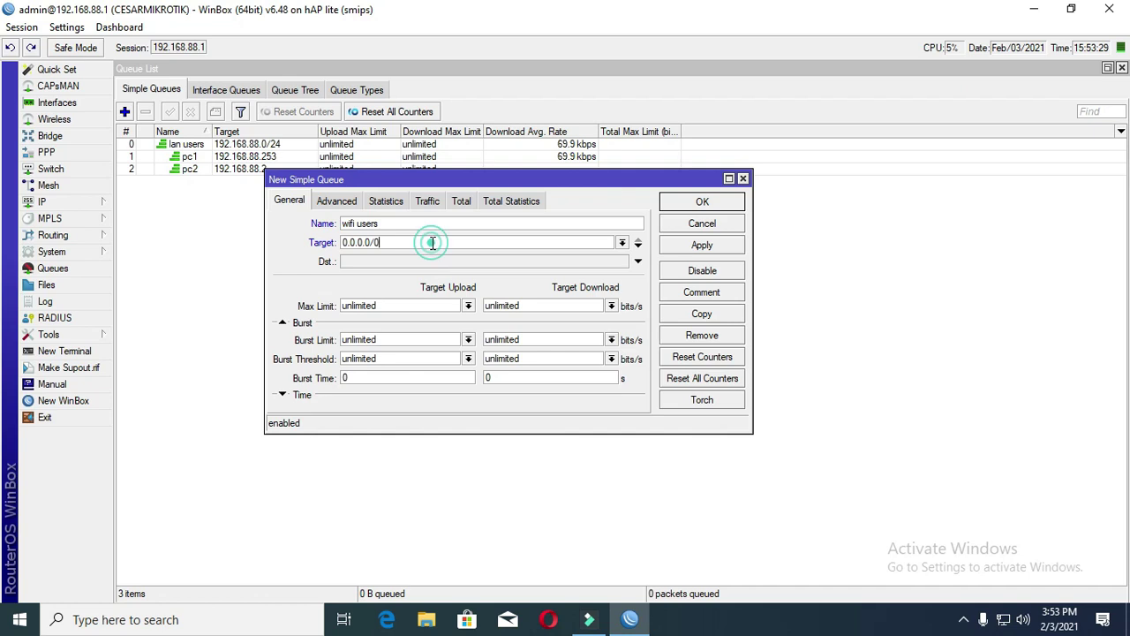
left_click(622, 242)
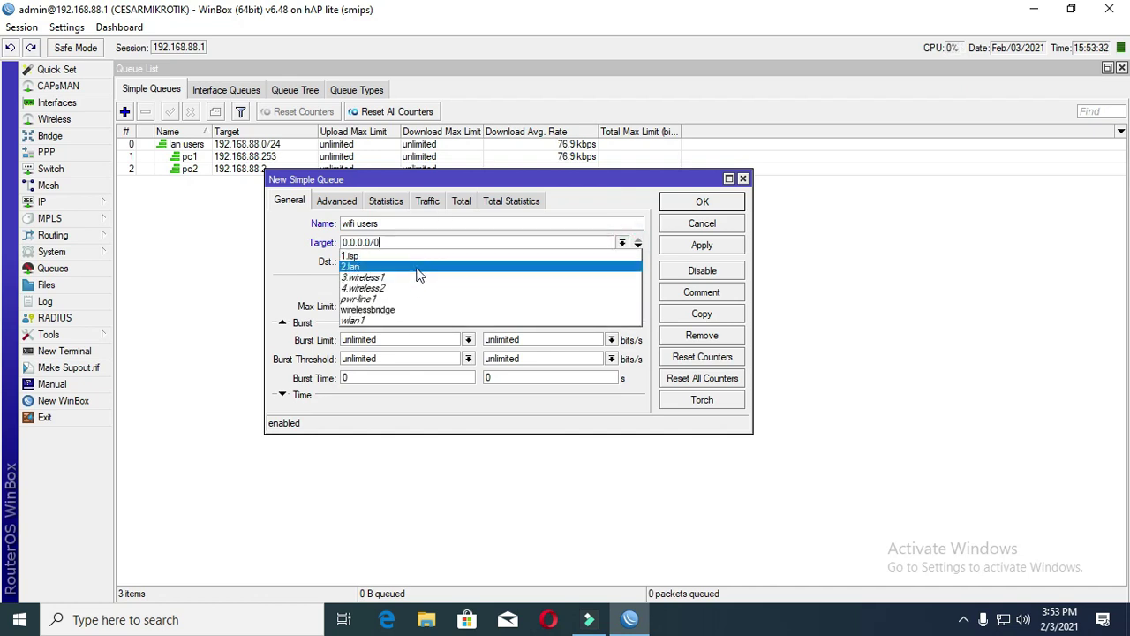
left_click(398, 310)
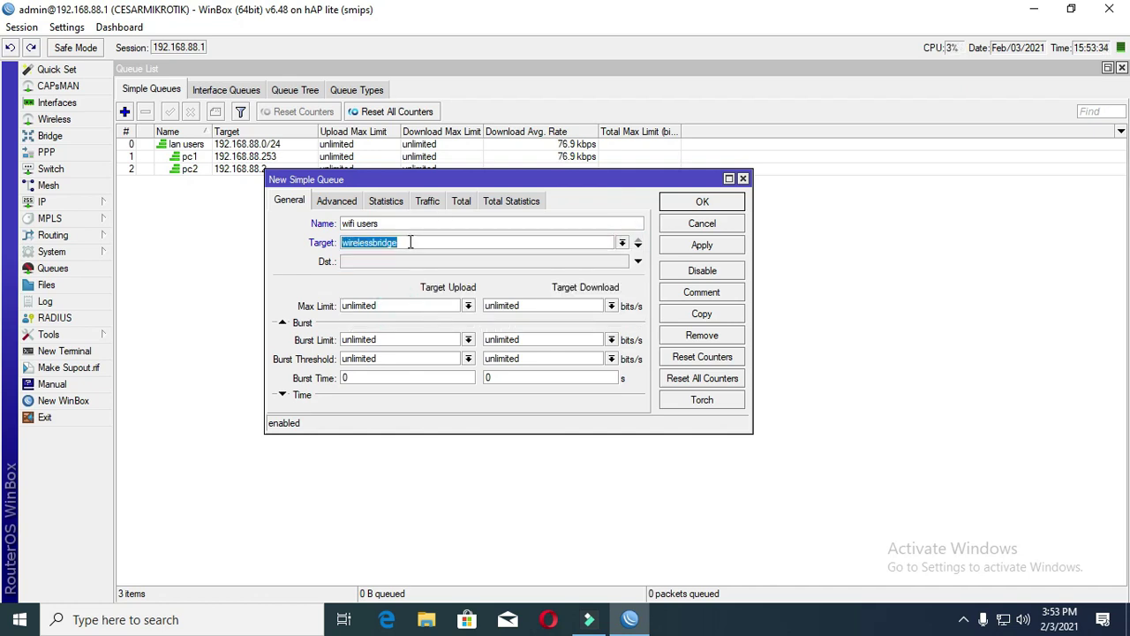
type("10")
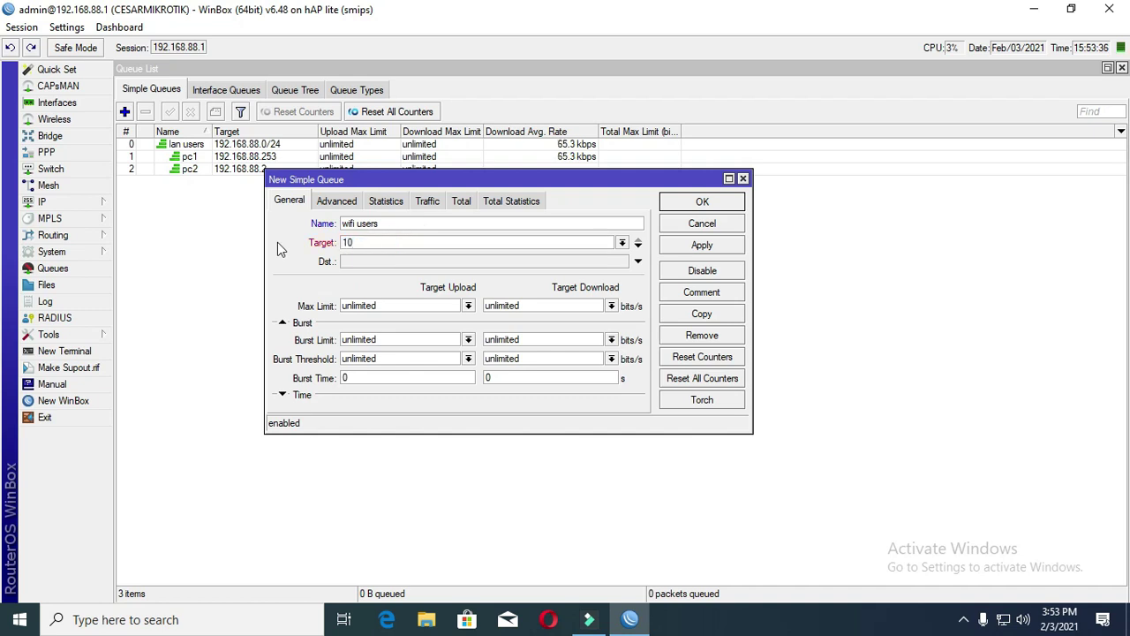
type(".0.0.0/24")
left_click(343, 200)
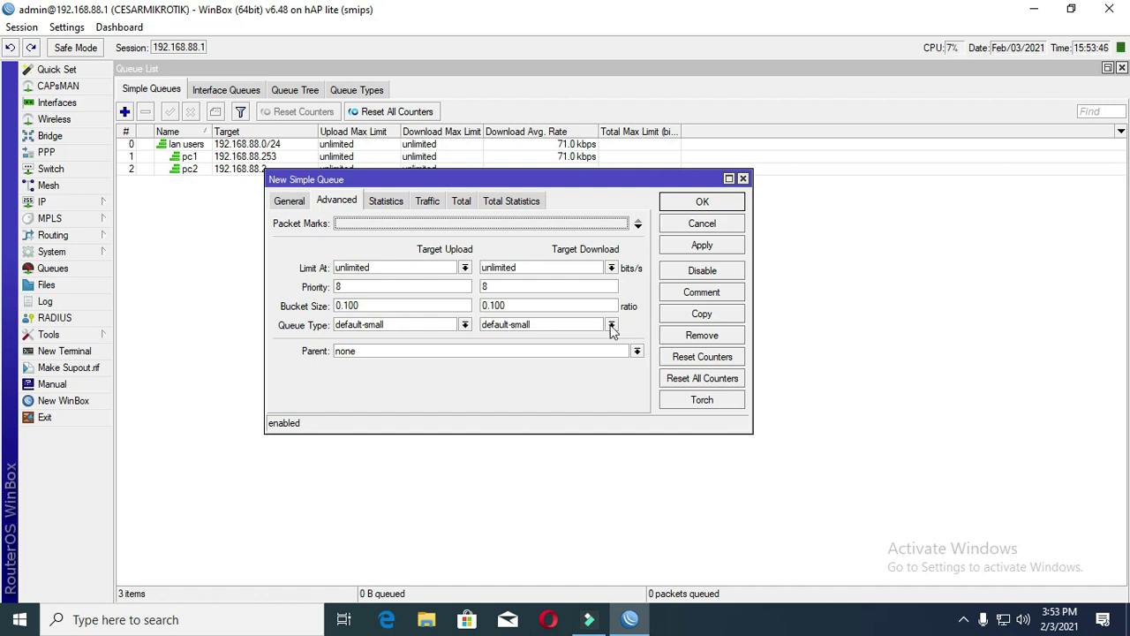
left_click(704, 248)
left_click(702, 202)
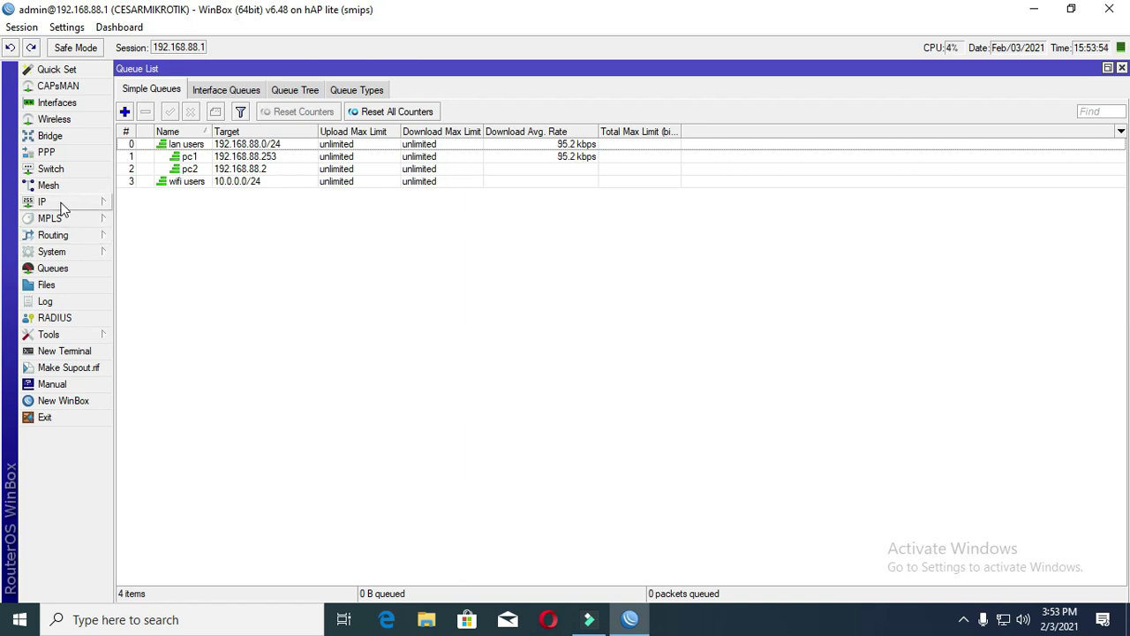
- Go to IP > Hotspot Servers and launch Hotspot Setup
left_click(61, 205)
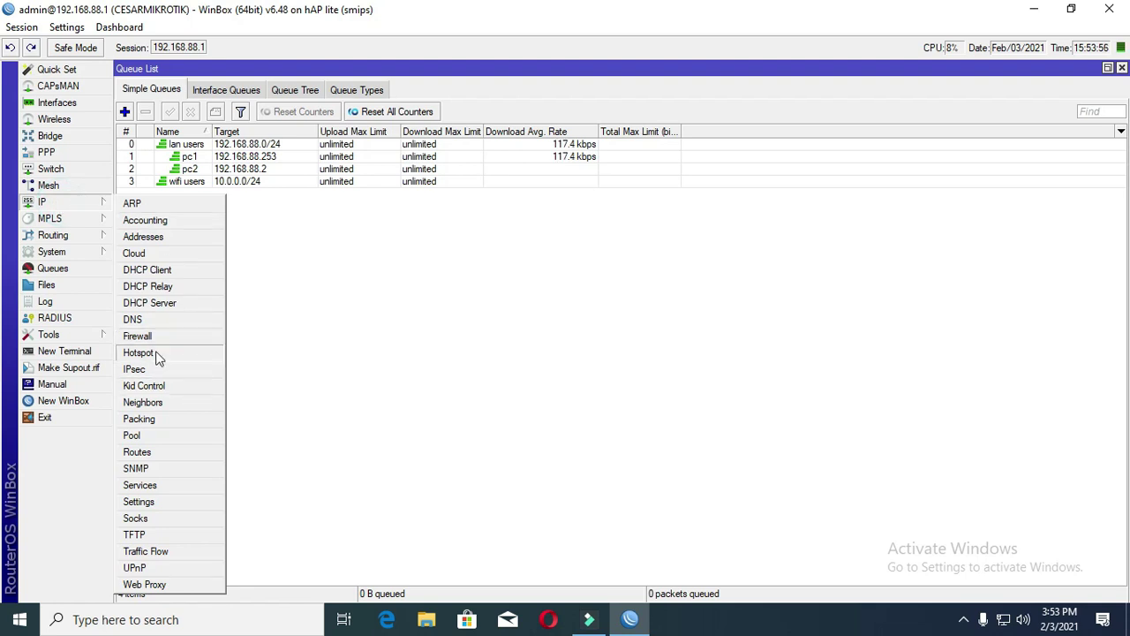
left_click(157, 352)
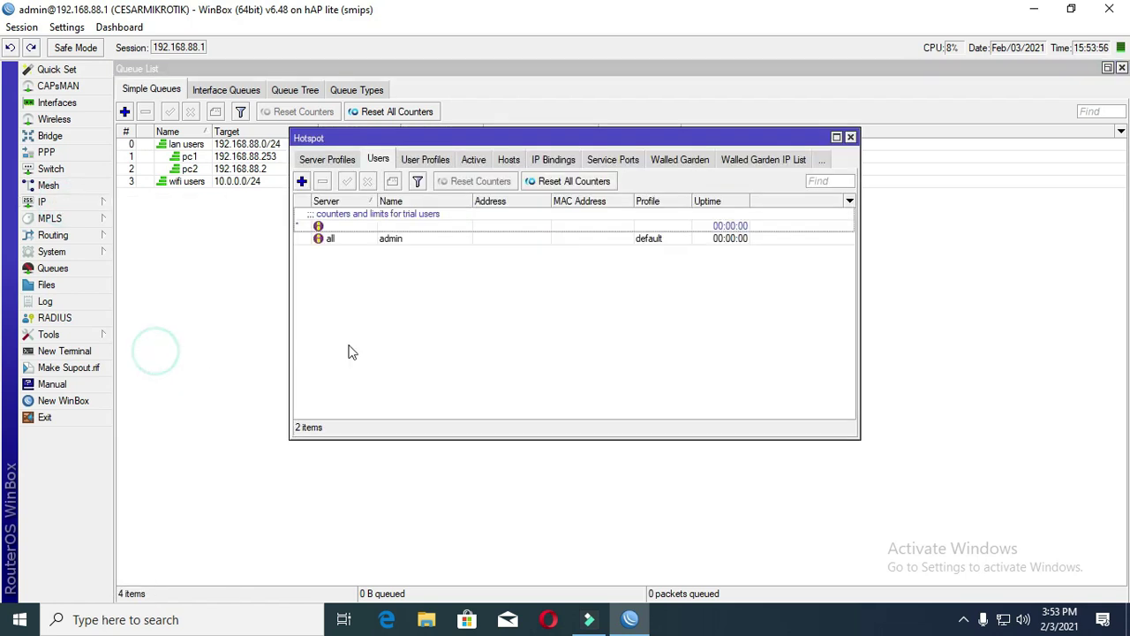
left_click(325, 162)
left_click(303, 162)
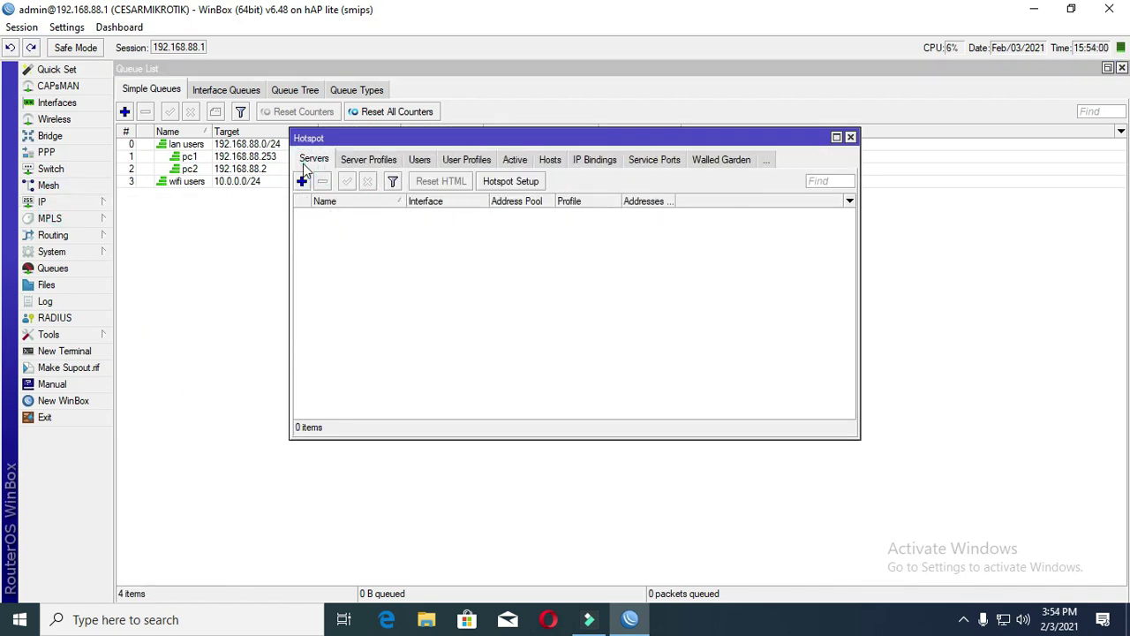
left_click(302, 162)
left_click(513, 184)
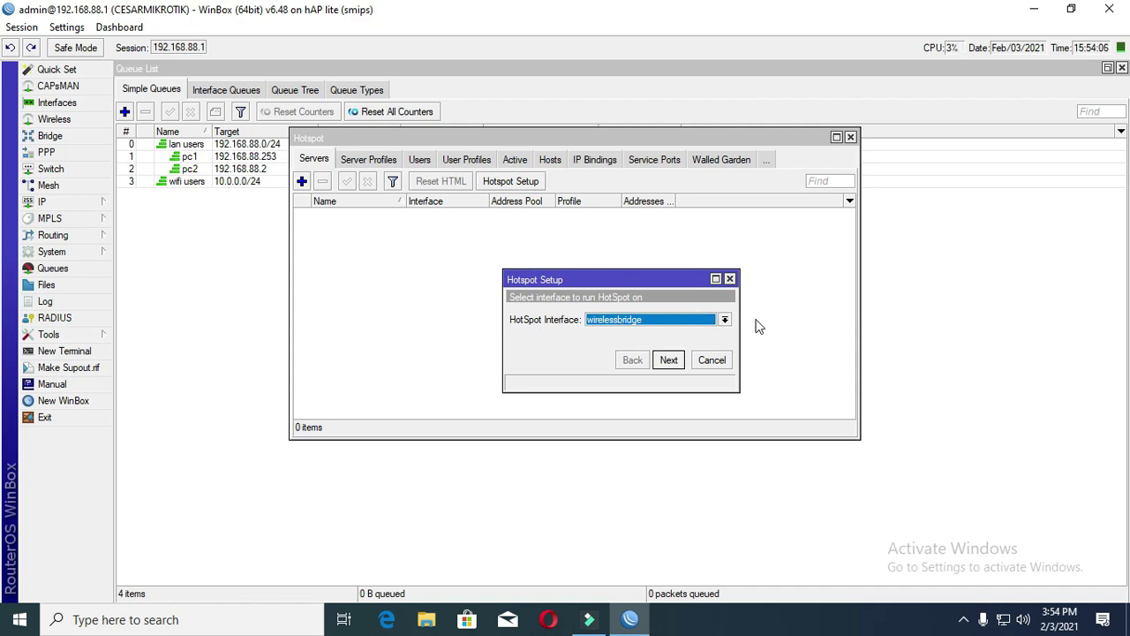
- Run the hotspot on wirelessbridge with local address 10.0.0.1/24 and the default address pool
left_click(725, 319)
left_click(724, 386)
left_click(669, 362)
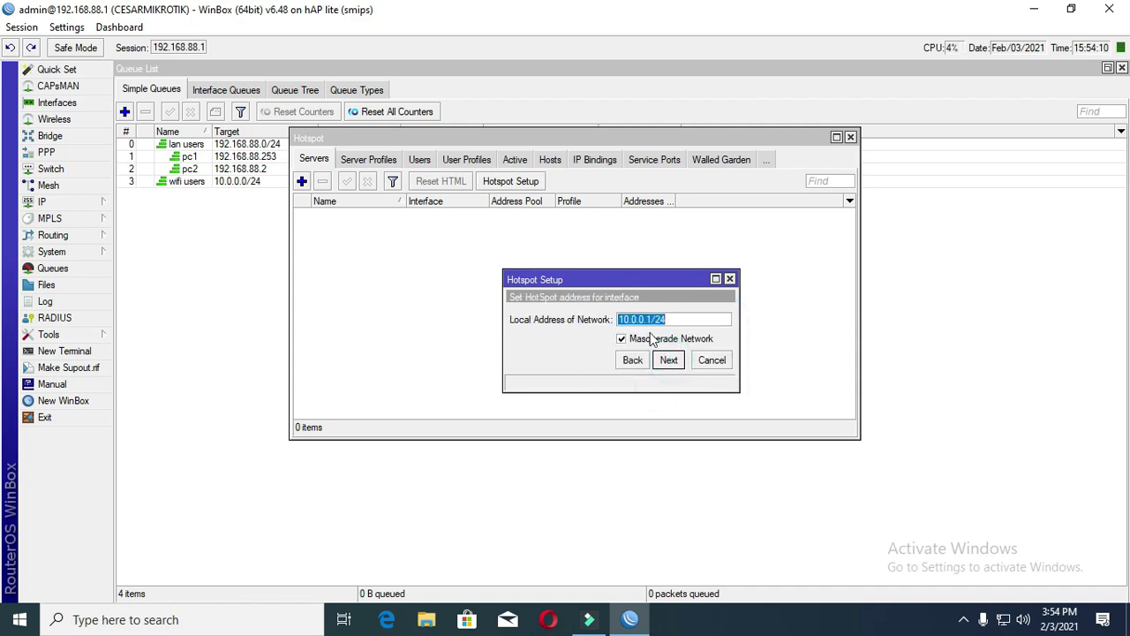
left_click(676, 366)
left_click(679, 366)
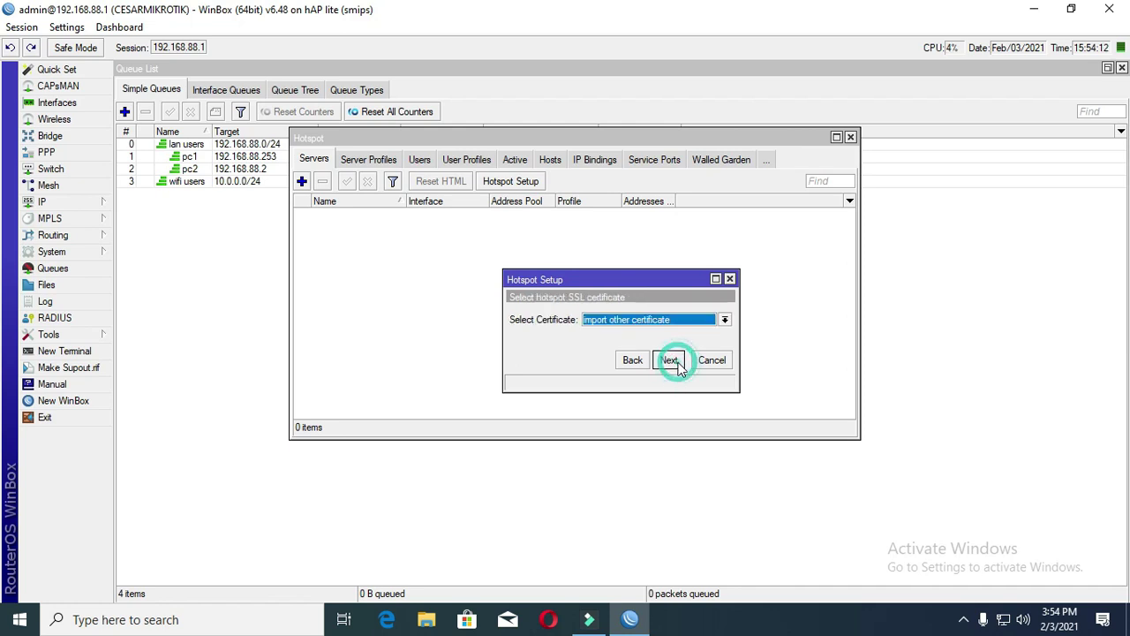
- Choose no SSL certificate, skip the SMTP server, and accept the DNS servers
left_click(724, 320)
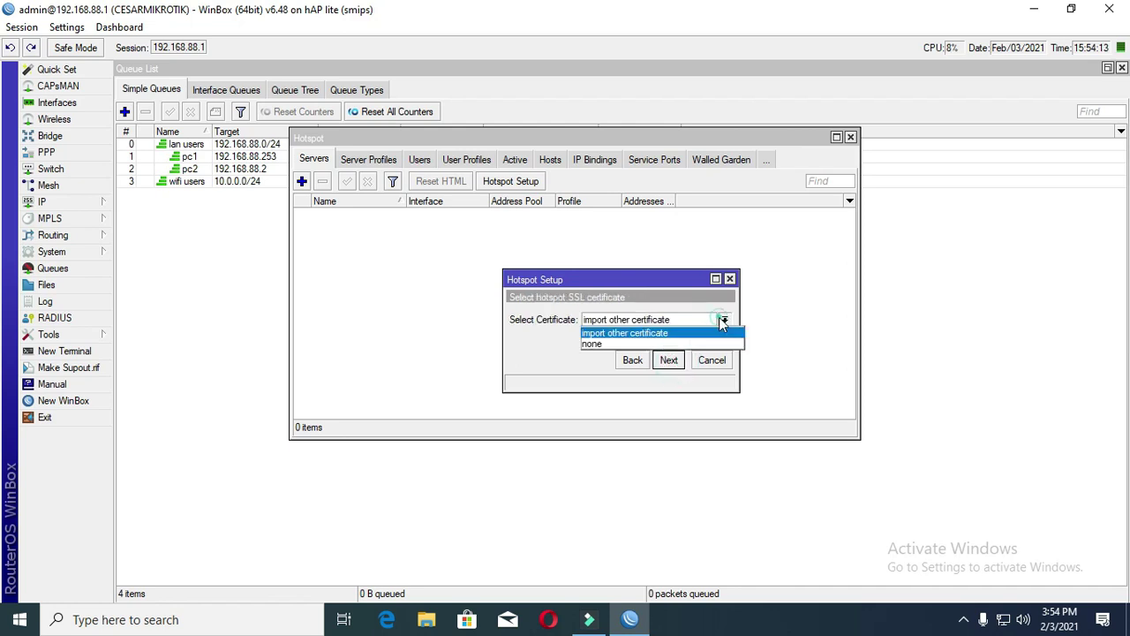
left_click(674, 346)
left_click(671, 361)
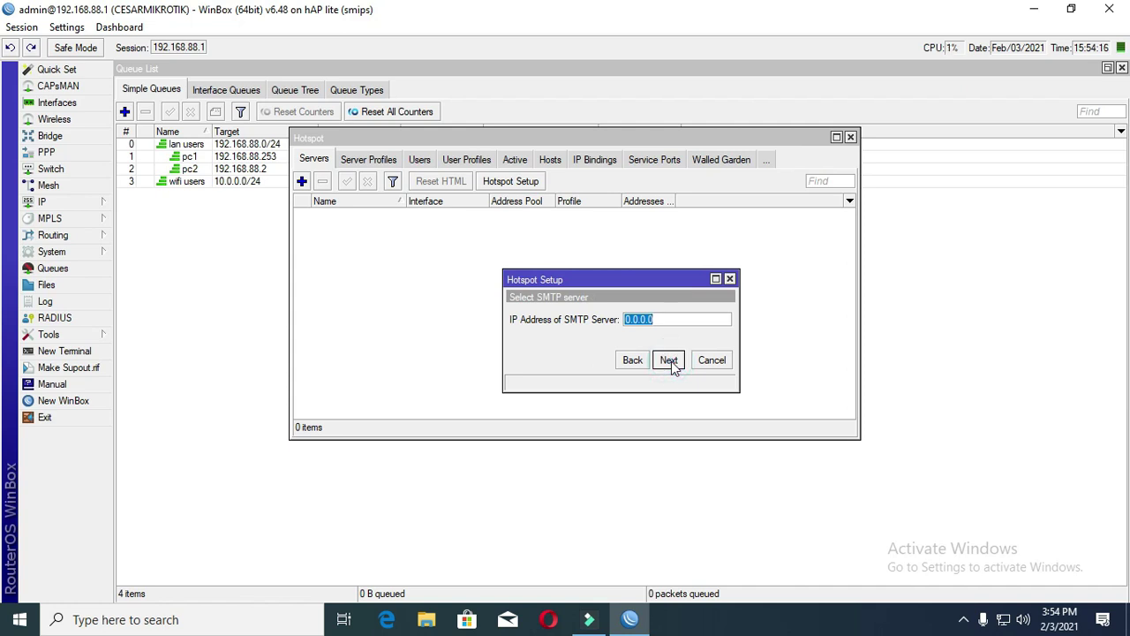
left_click(670, 361)
left_click(670, 361)
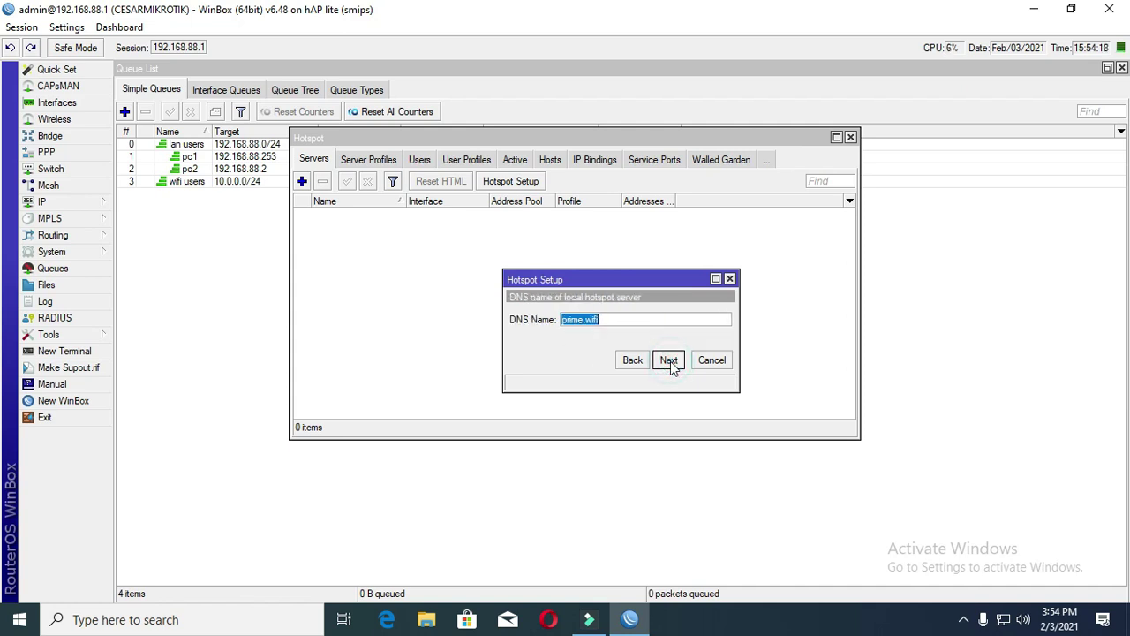
- Replace the hotspot DNS name with a custom name and finish the setup
left_click(616, 319)
double_click(619, 319)
type("cesar")
left_click(673, 361)
left_click(623, 327)
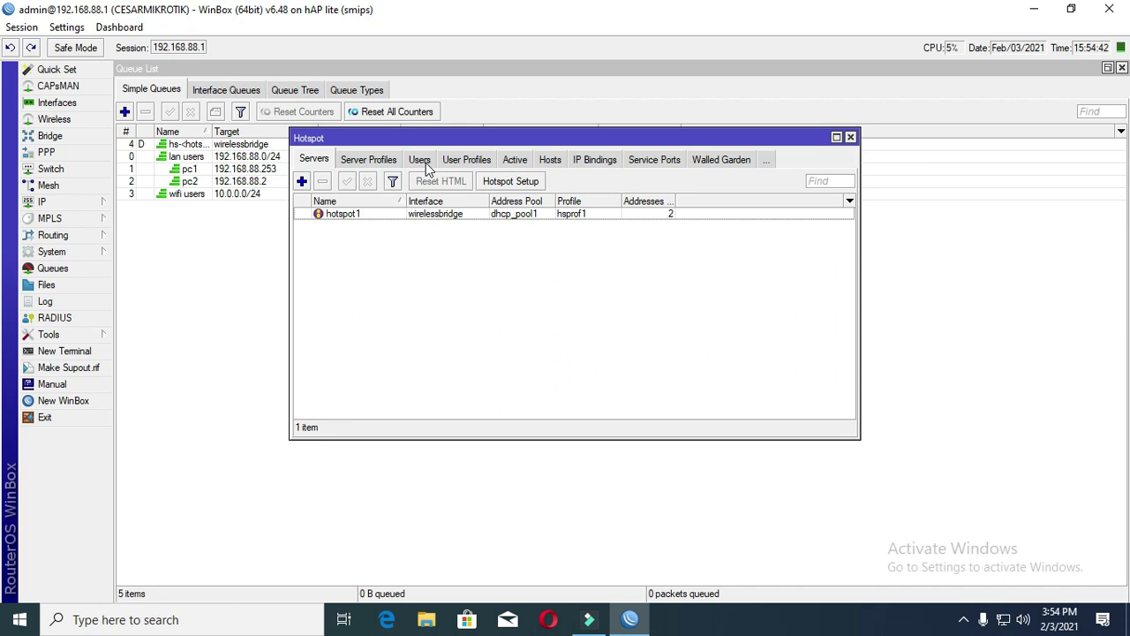
- Add a hotspot user on hotspot1, entering the user name and password
left_click(425, 162)
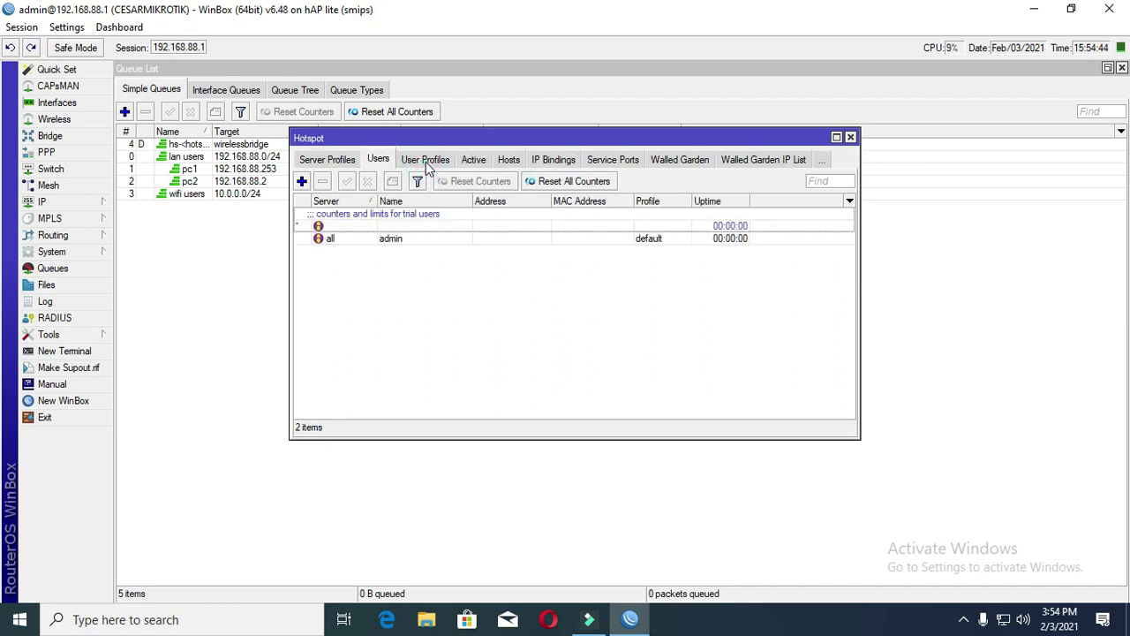
left_click(301, 181)
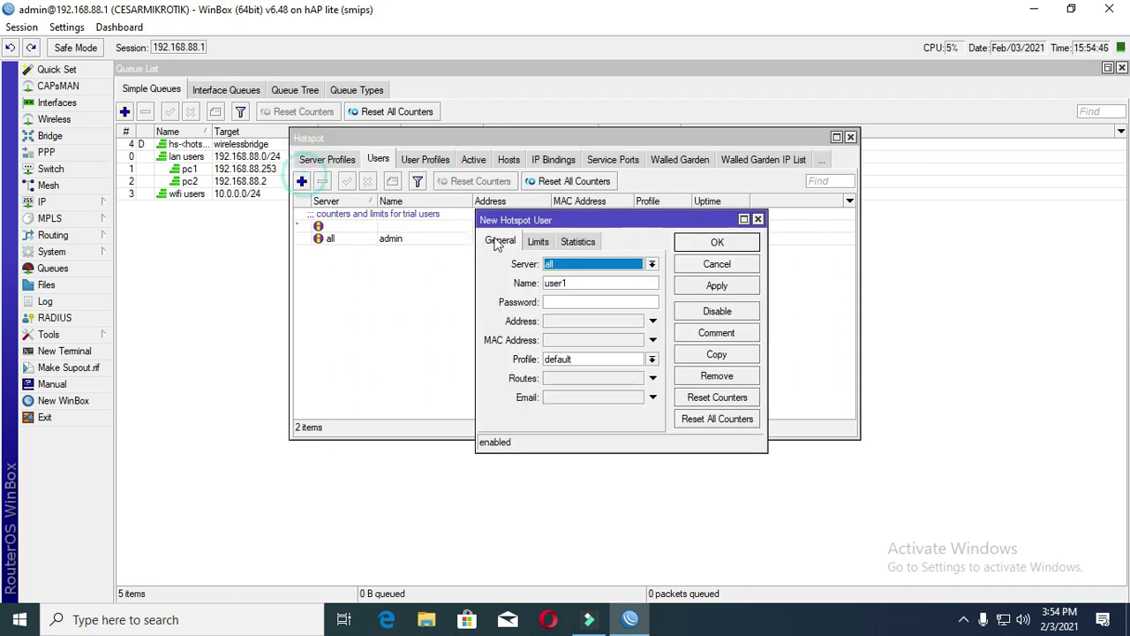
left_click(583, 267)
left_click(578, 287)
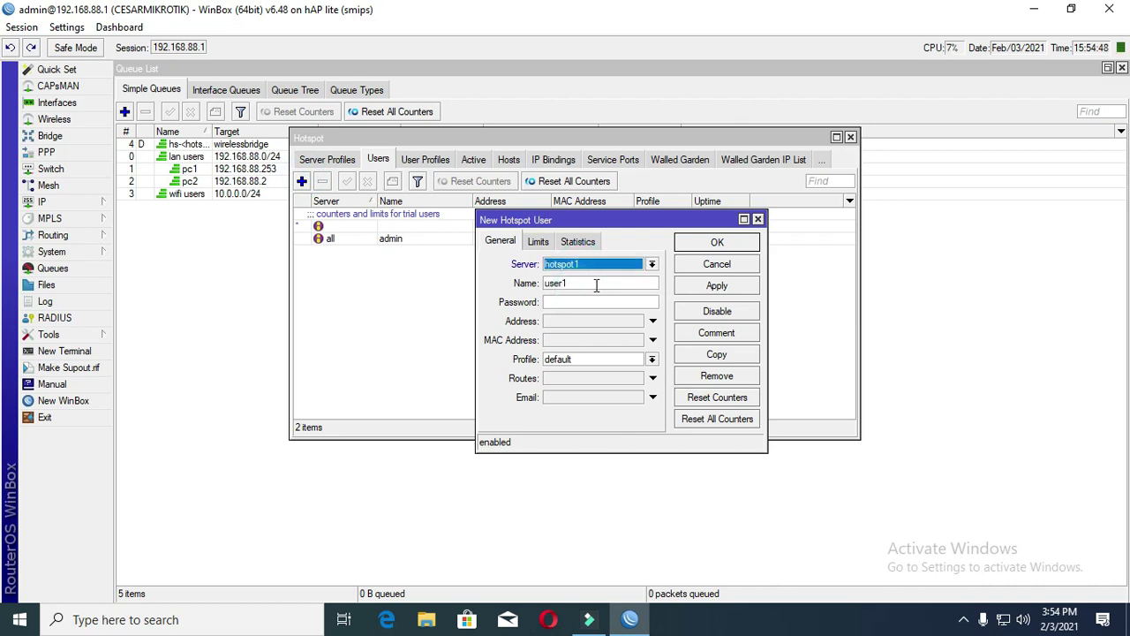
double_click(595, 283)
type("cesa")
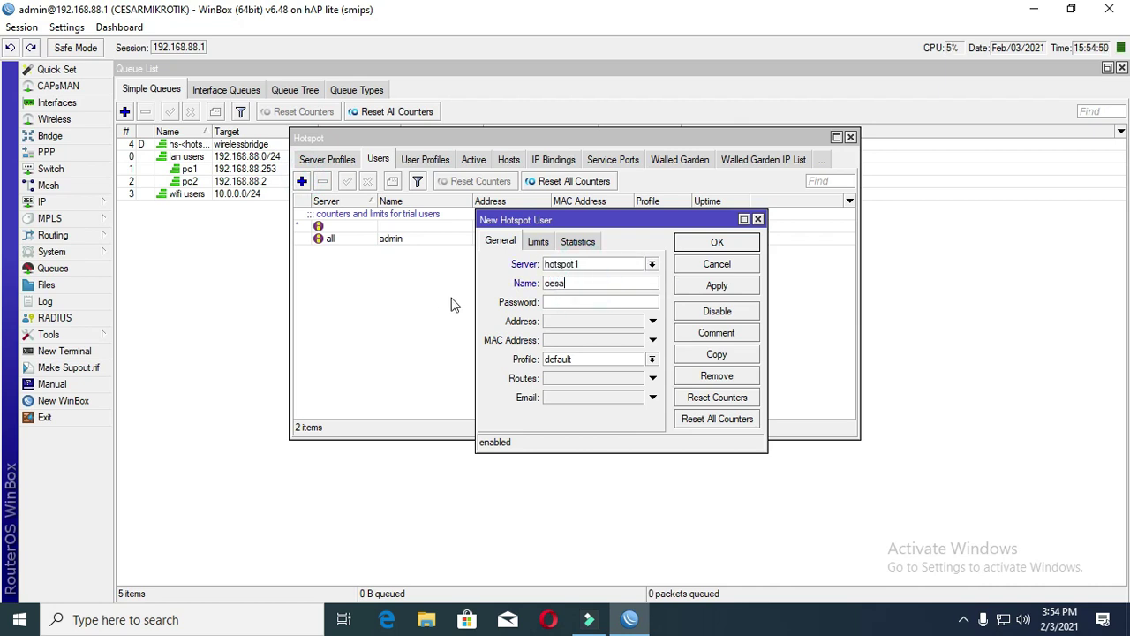
left_click(569, 302)
left_click(733, 288)
- Assign the new hotspot user the default profile and close its settings
left_click(574, 364)
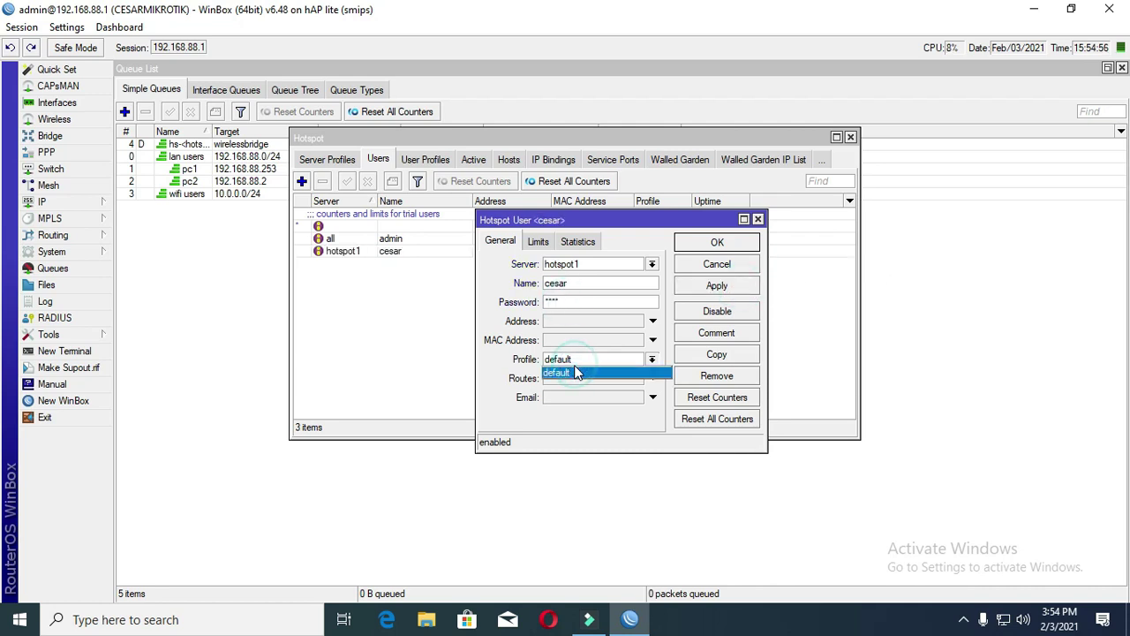
left_click(575, 371)
left_click(721, 250)
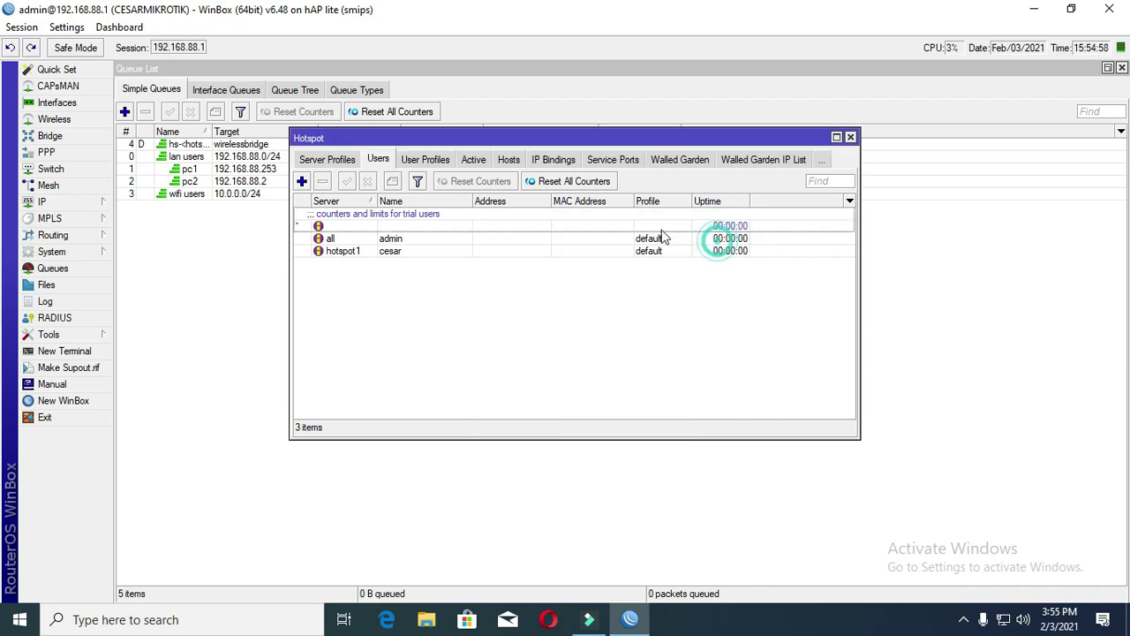
left_click(433, 163)
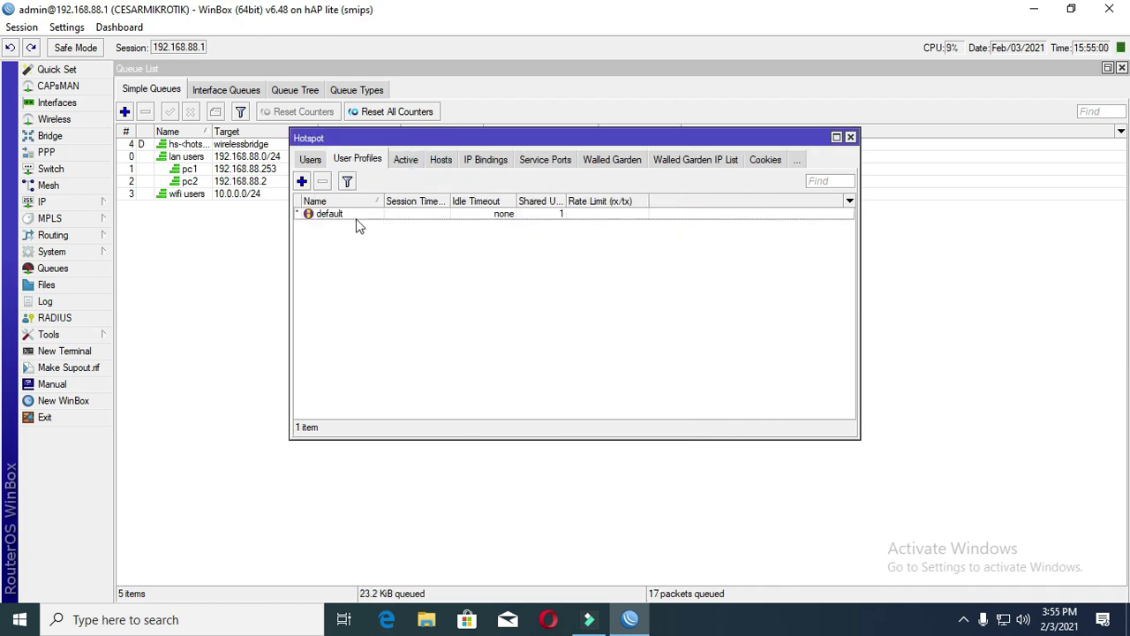
- Set the default user profile's parent queue to wifi users, save, and close the Hotspot window
double_click(356, 216)
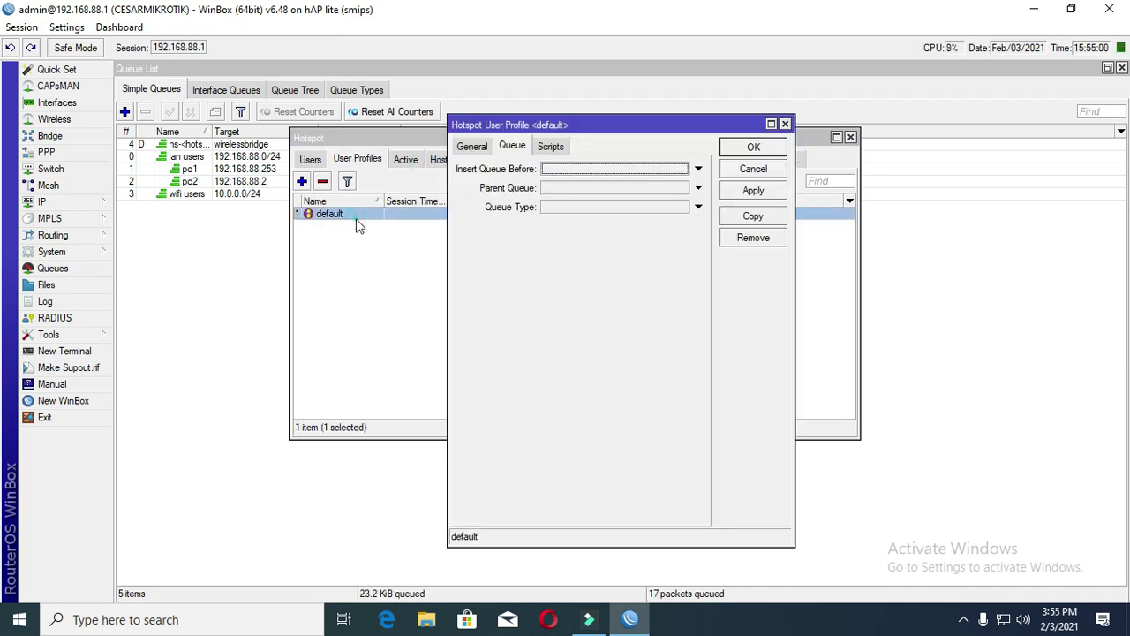
left_click(472, 147)
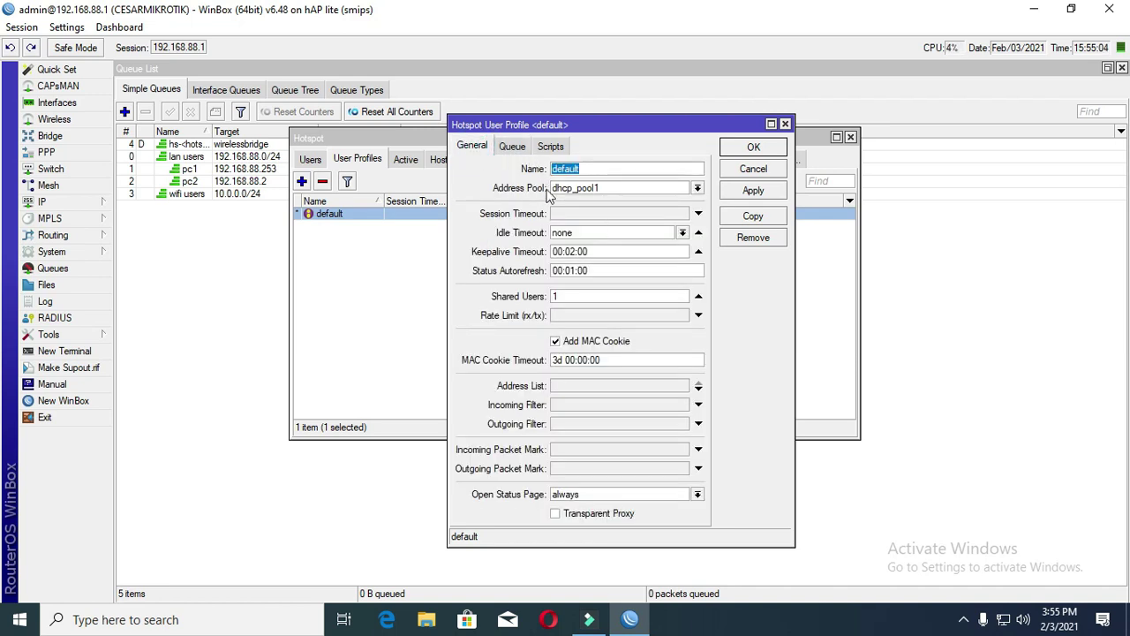
left_click(514, 148)
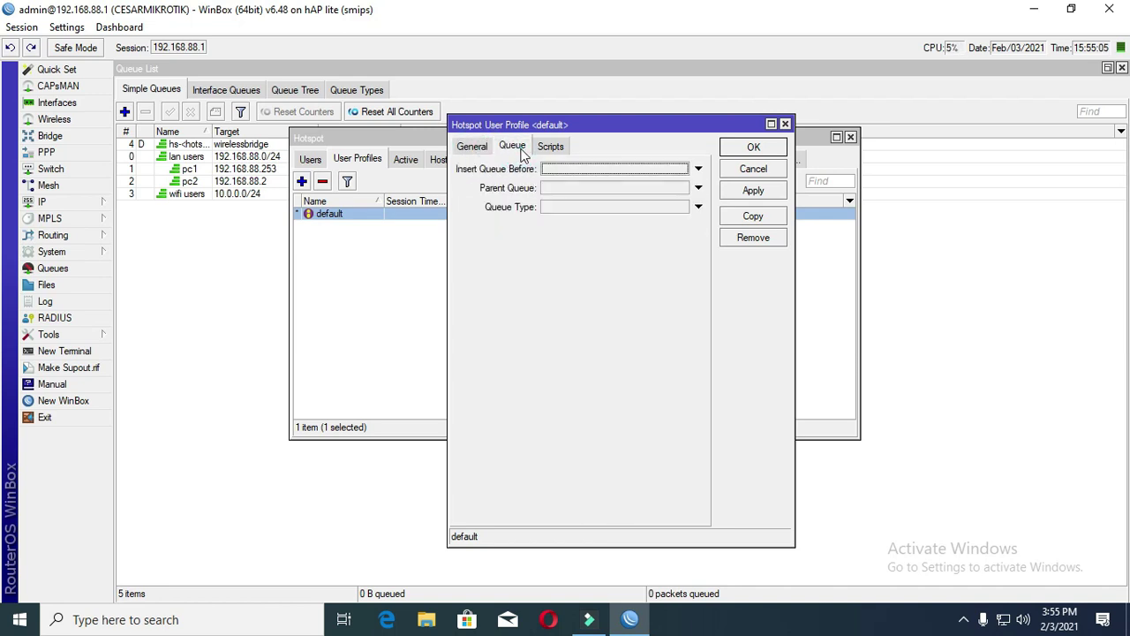
left_click(548, 188)
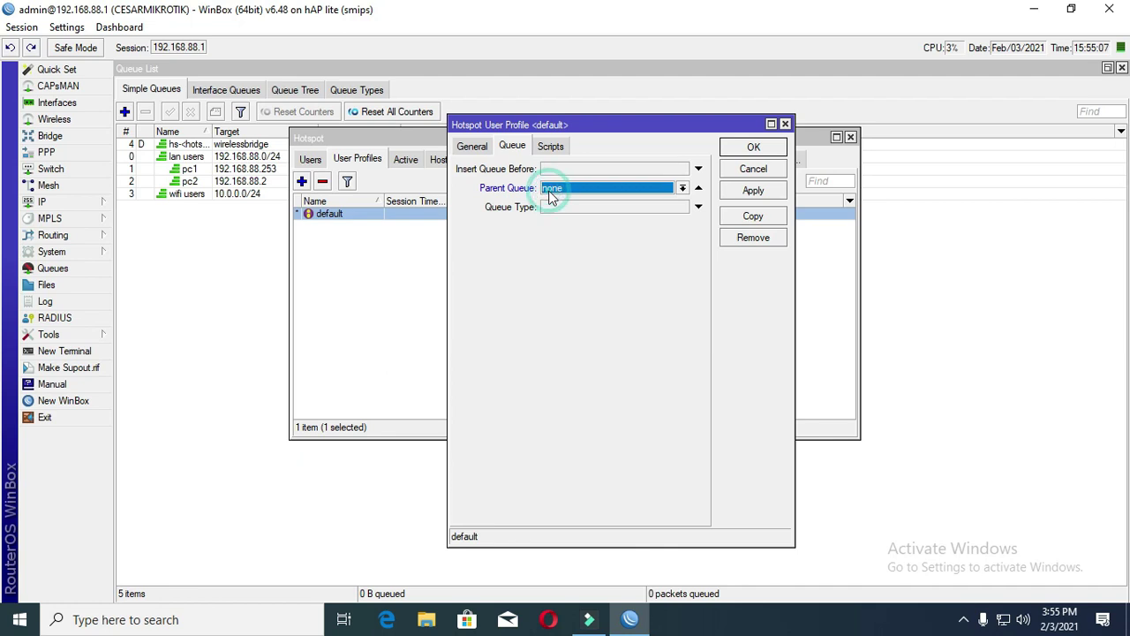
left_click(683, 188)
left_click(649, 256)
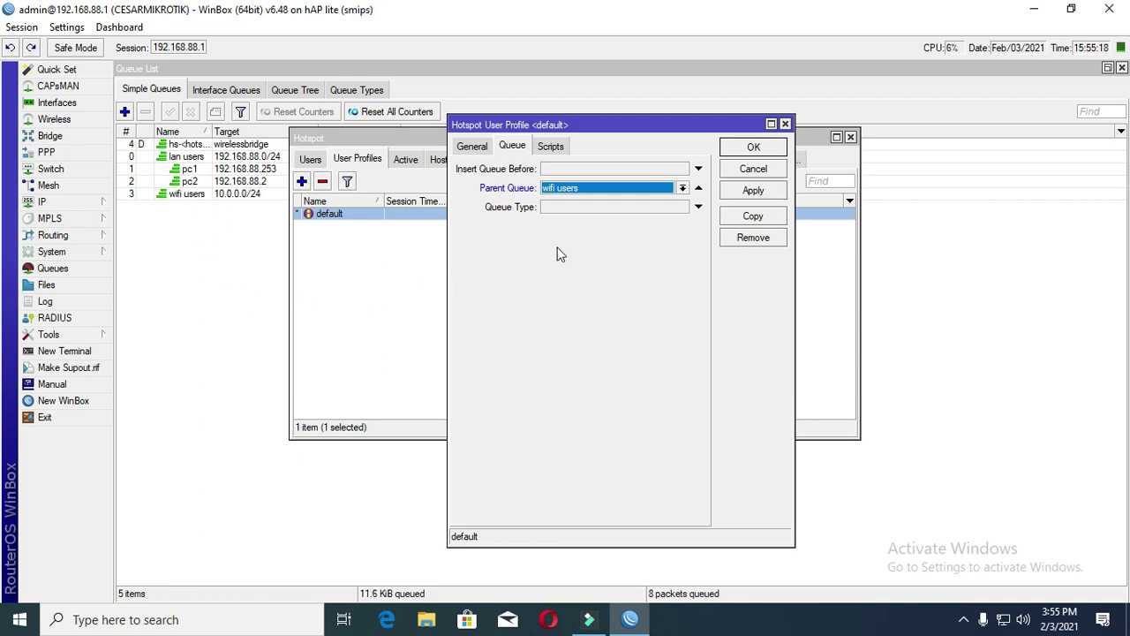
left_click(753, 192)
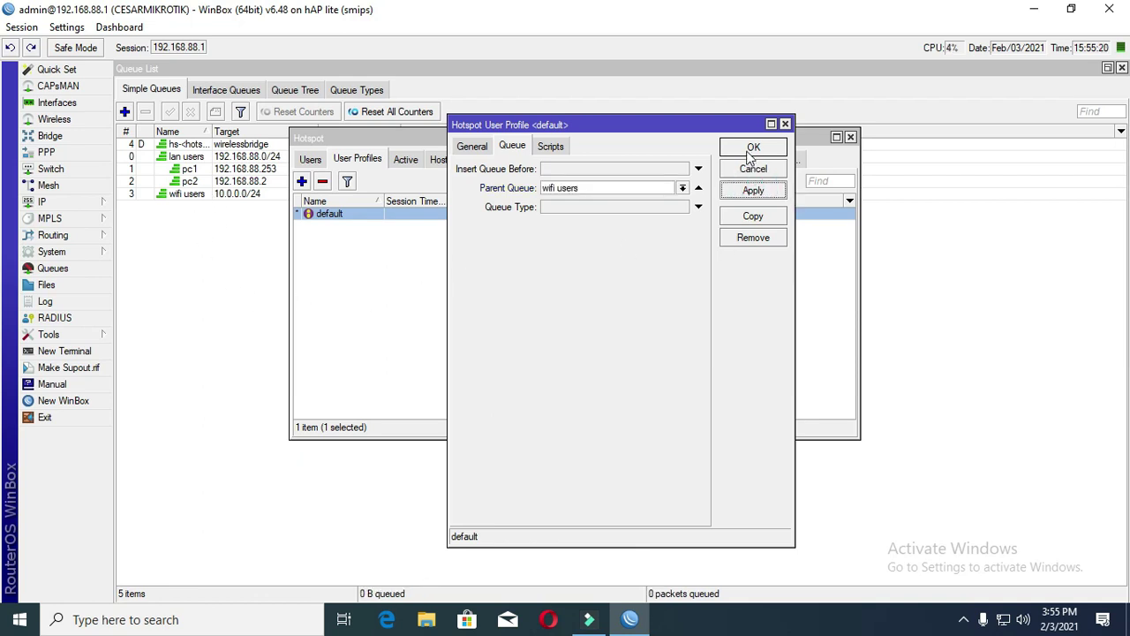
left_click(753, 148)
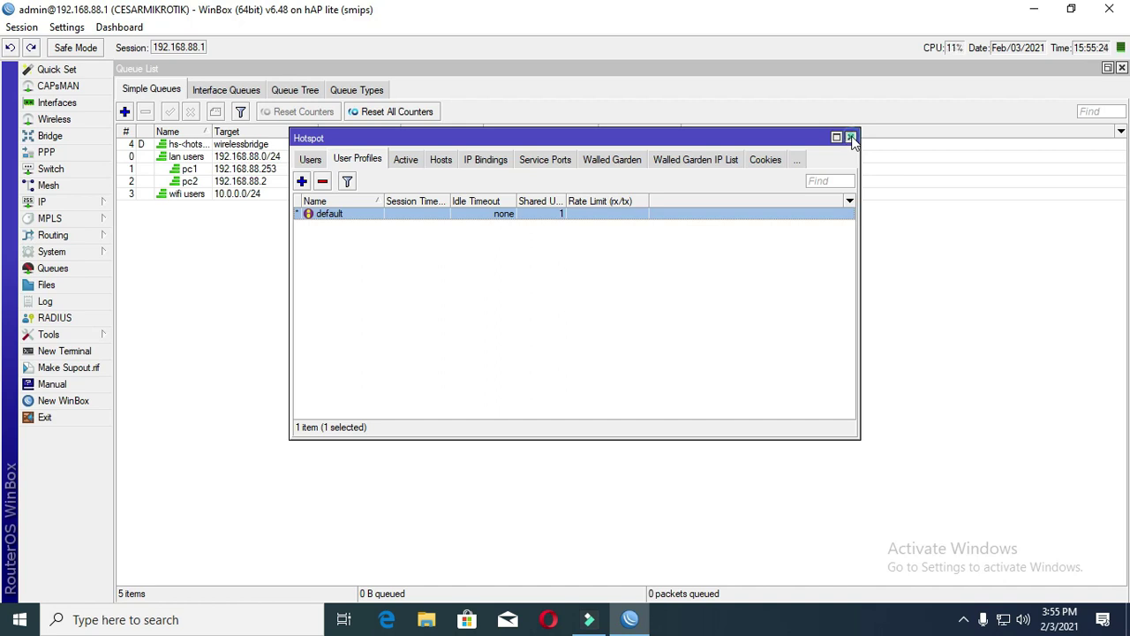
left_click(850, 138)
left_click(235, 195)
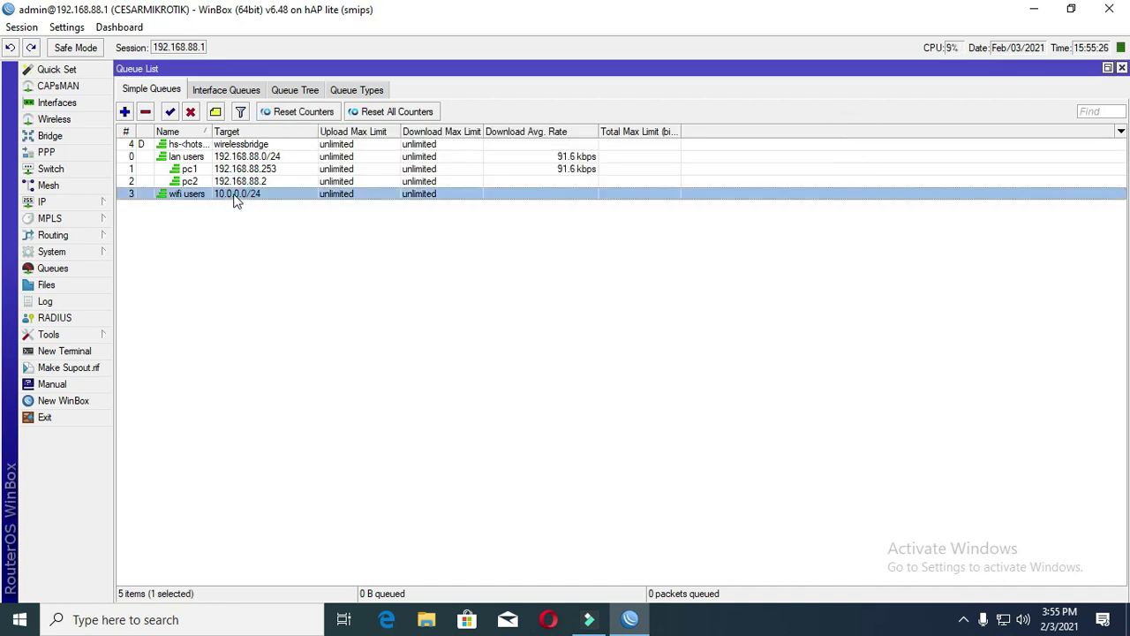
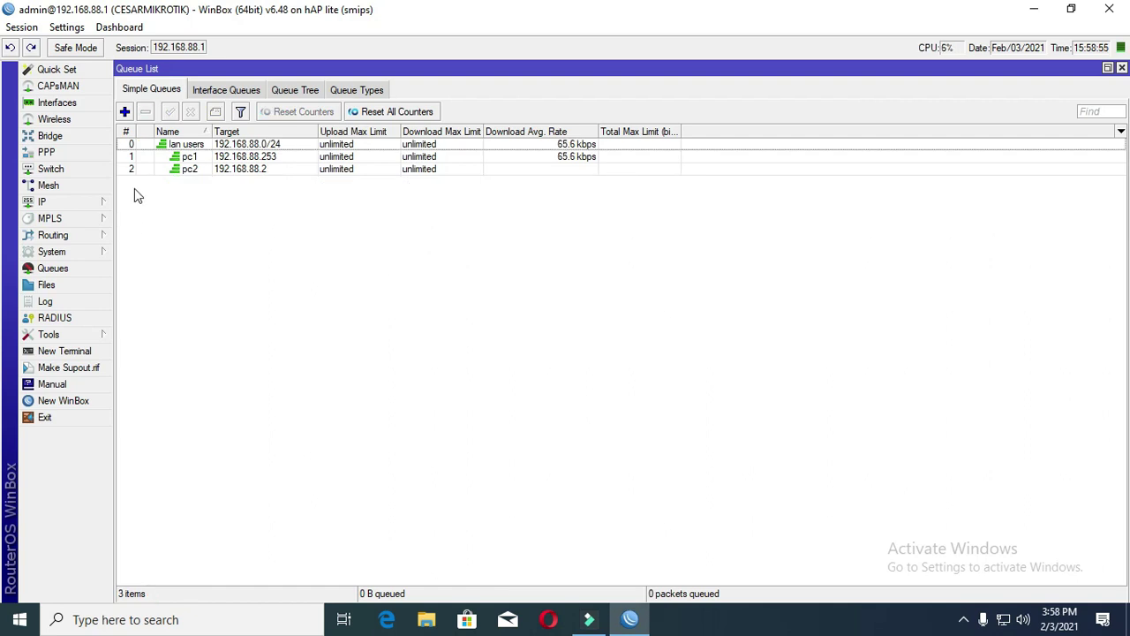
- Create simple queue 'wifi users' with target 10.0.0.0/24 and save it
left_click(124, 112)
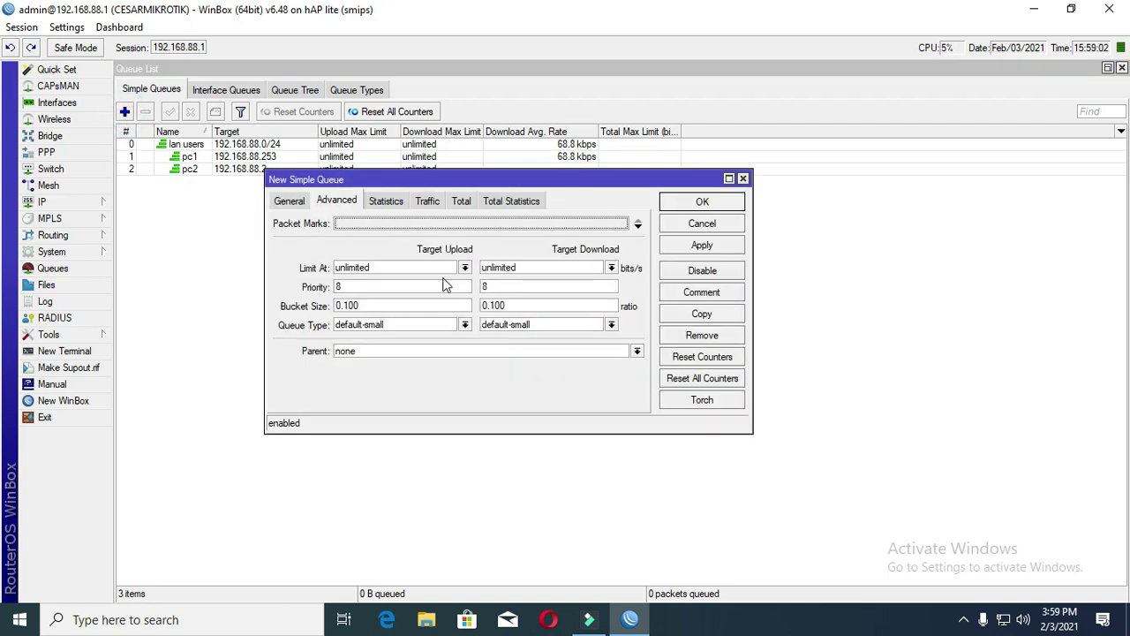
left_click(284, 203)
type("wifi users")
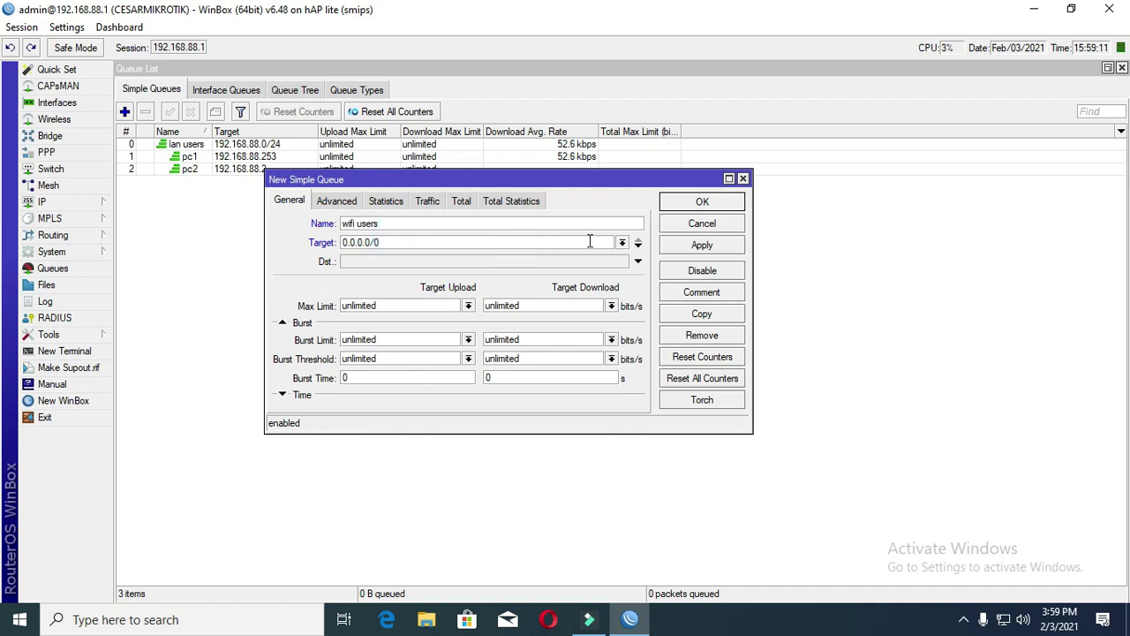
left_click(623, 244)
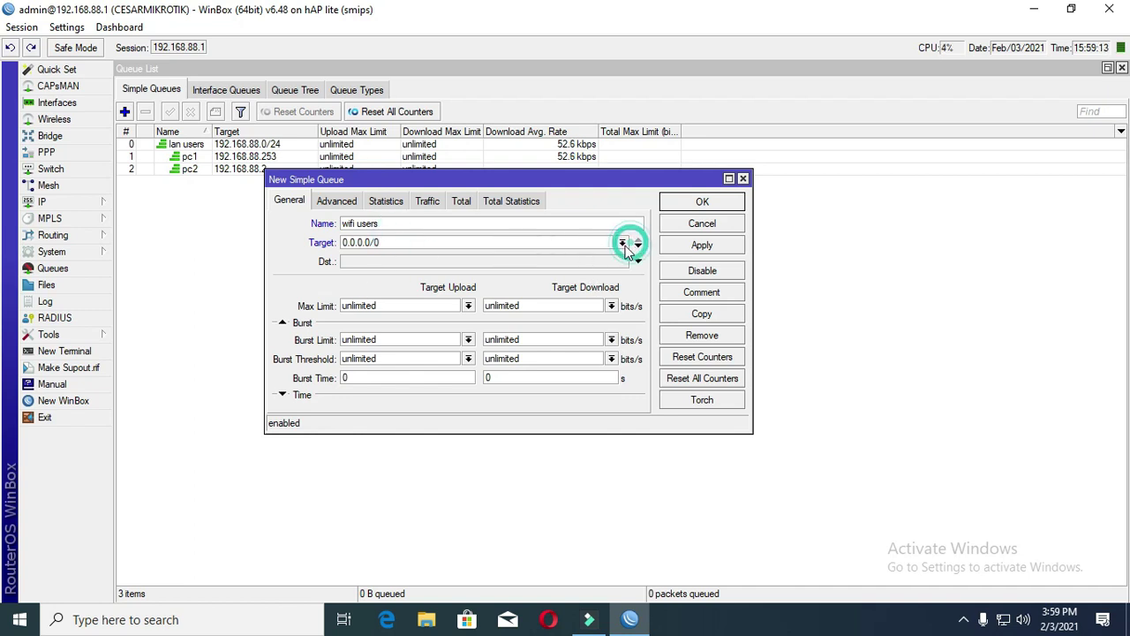
left_click(384, 316)
left_click(621, 242)
left_click(370, 293)
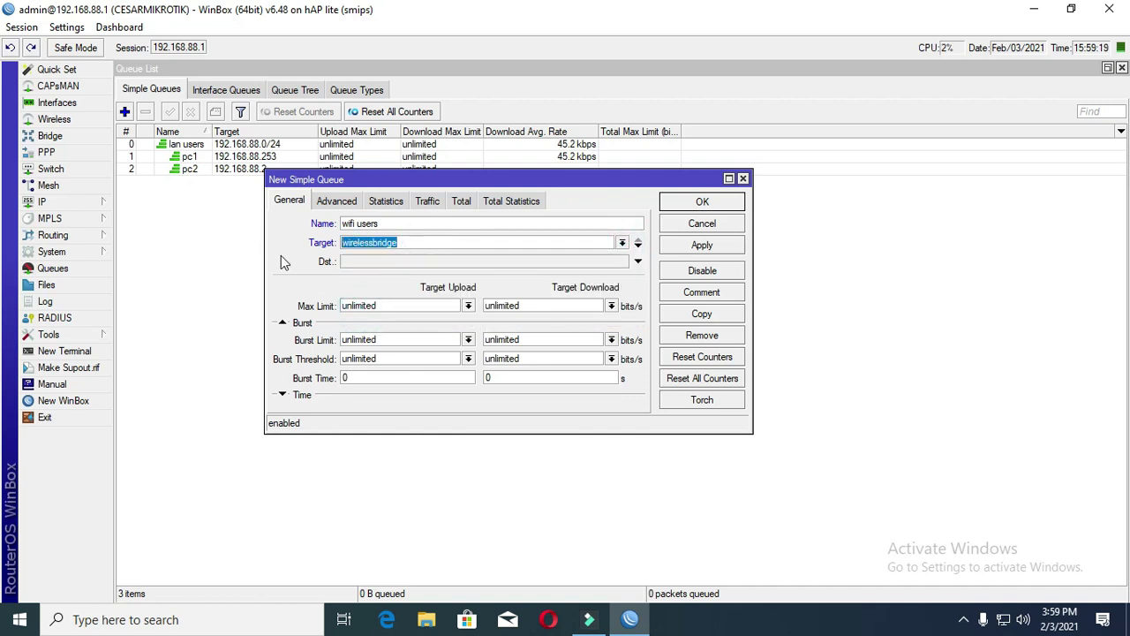
type("10.0.")
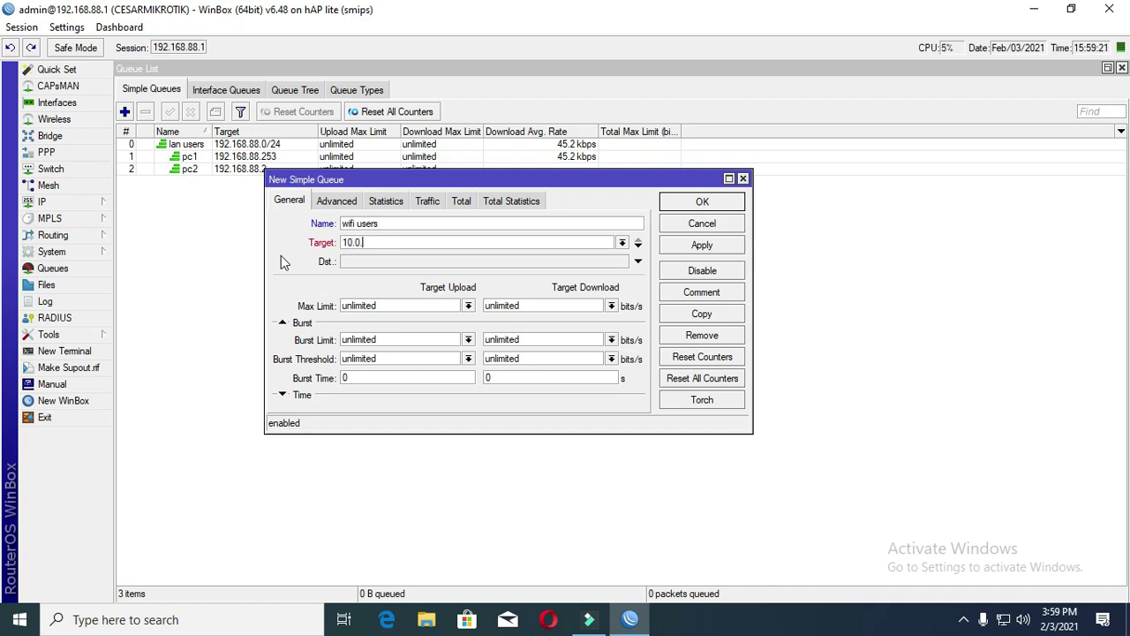
type("0.0/24")
left_click(353, 202)
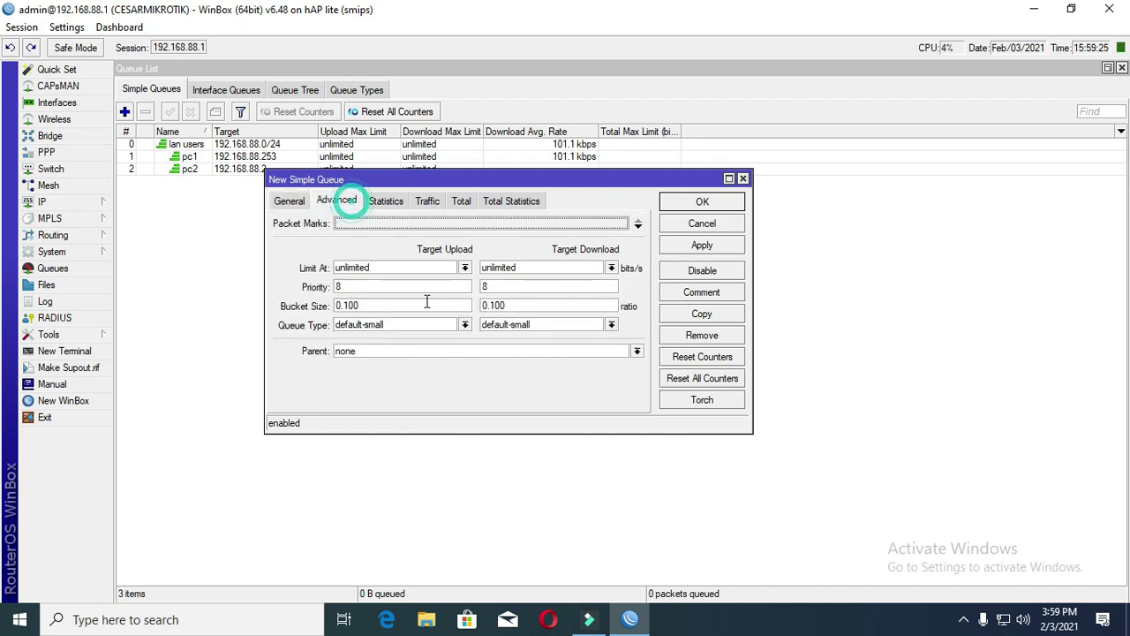
left_click(717, 251)
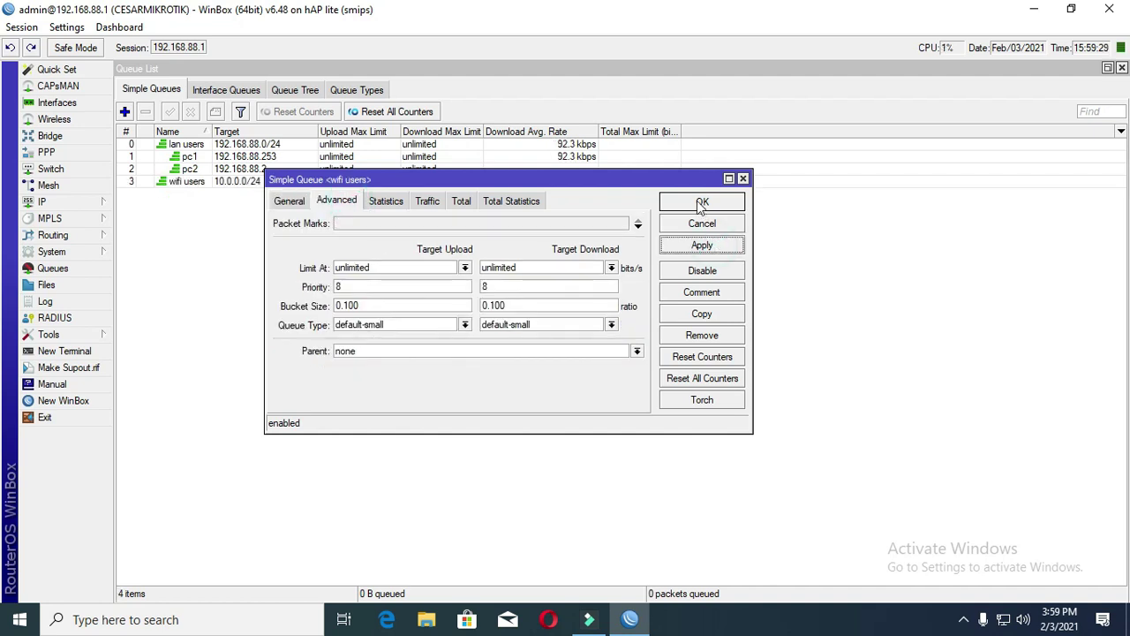
left_click(702, 202)
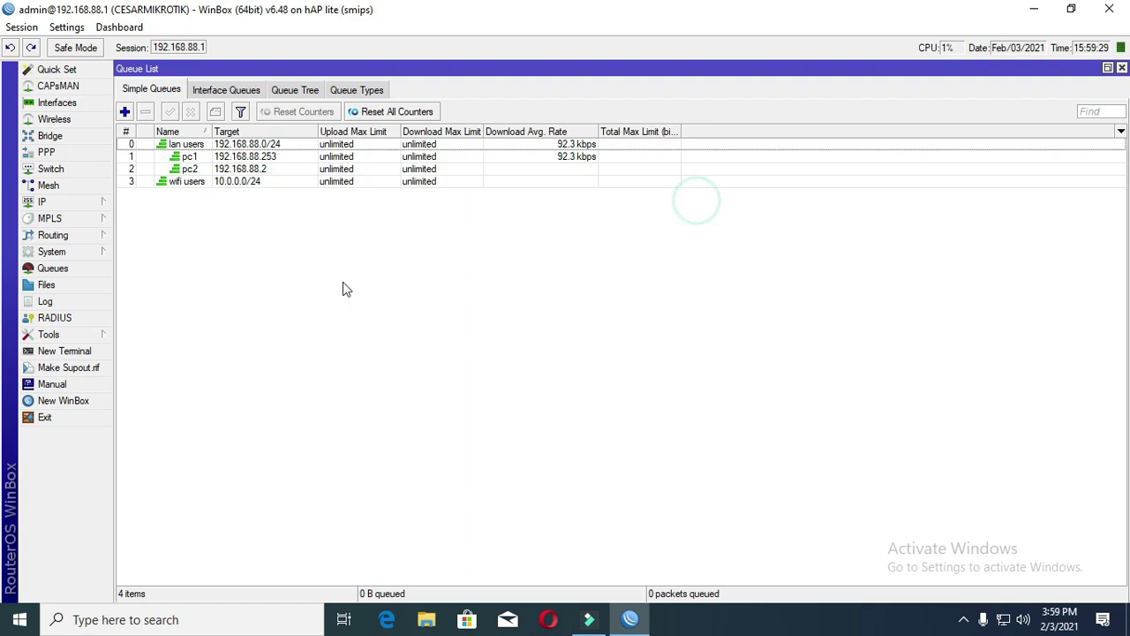
- Start Hotspot Setup on wirelessbridge, accepting the local address and 10.0.0.2-10.0.0.254 pool
left_click(57, 205)
left_click(164, 354)
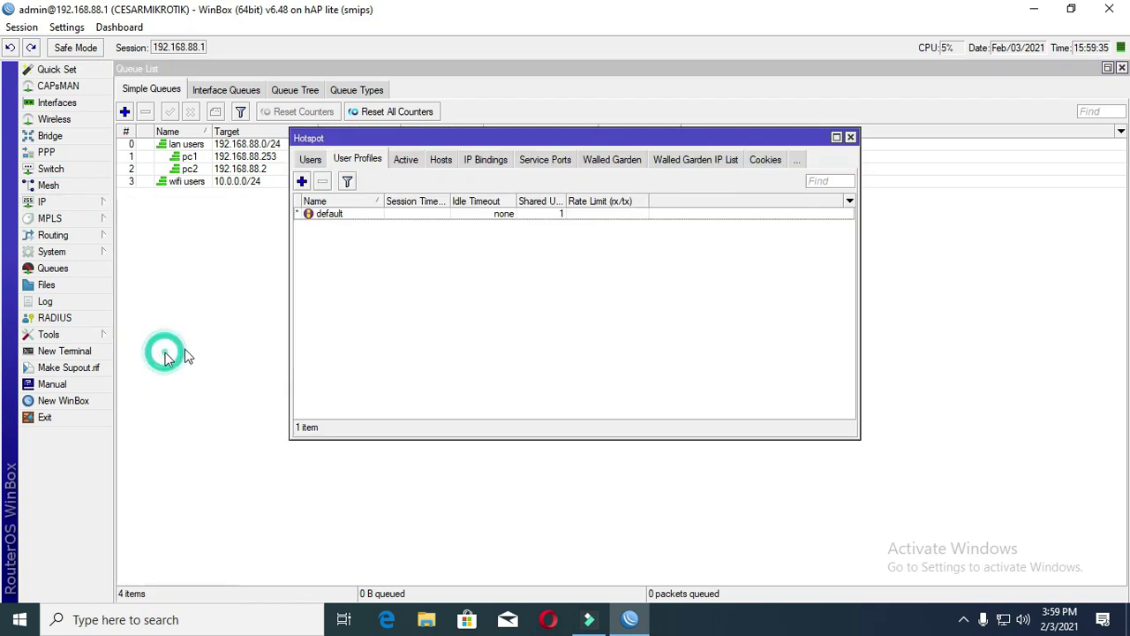
left_click(310, 159)
left_click(308, 158)
left_click(313, 159)
left_click(519, 183)
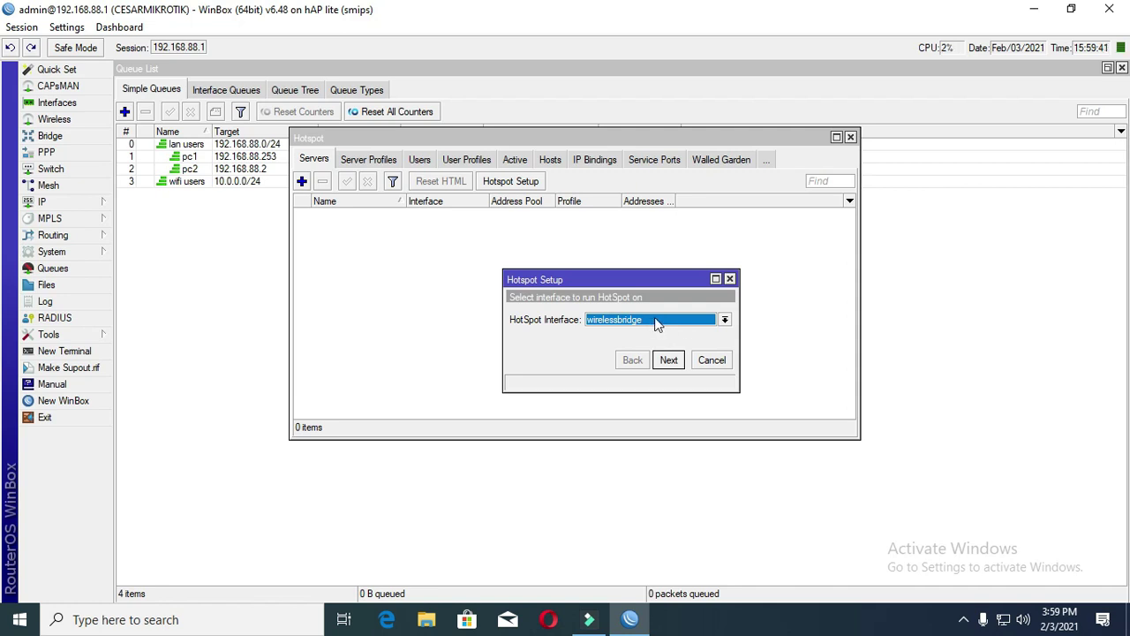
left_click(673, 364)
left_click(673, 364)
left_click(673, 364)
- Finish the wizard with no certificate, no SMTP, DNS 8.8.8.8/8.8.4.4 and DNS name cesar.wifi
left_click(717, 320)
left_click(658, 344)
left_click(669, 361)
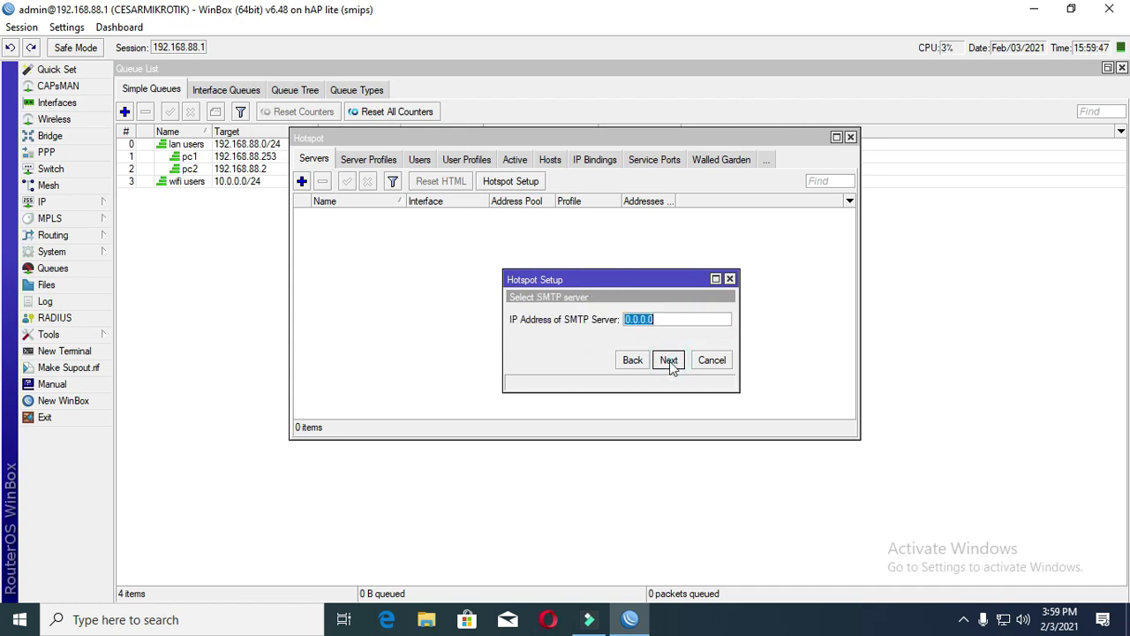
left_click(669, 361)
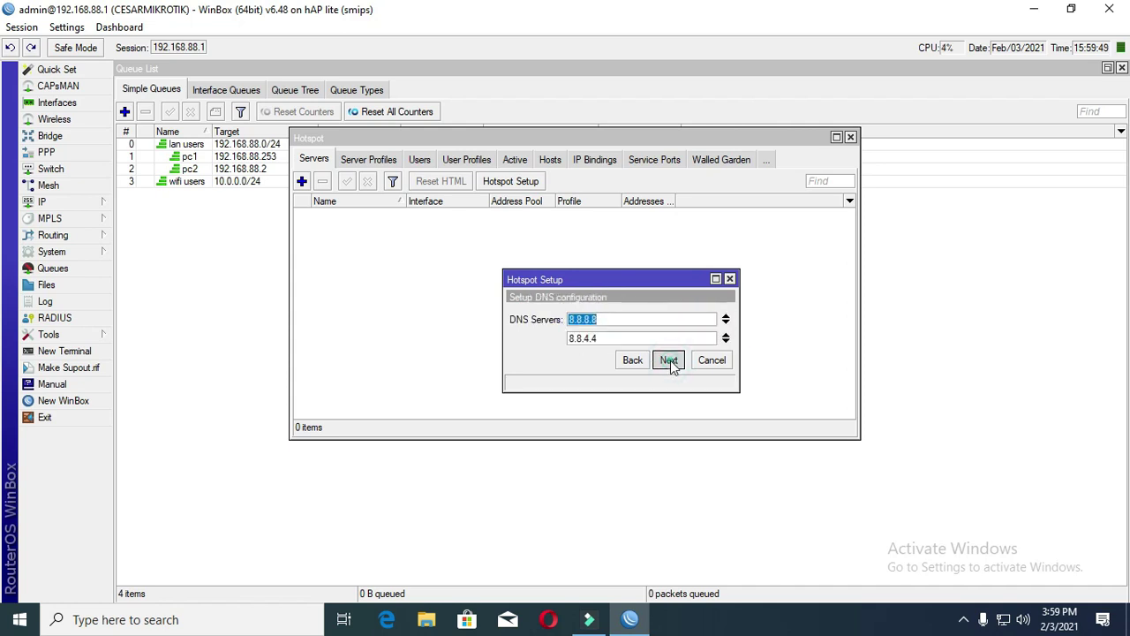
left_click(668, 360)
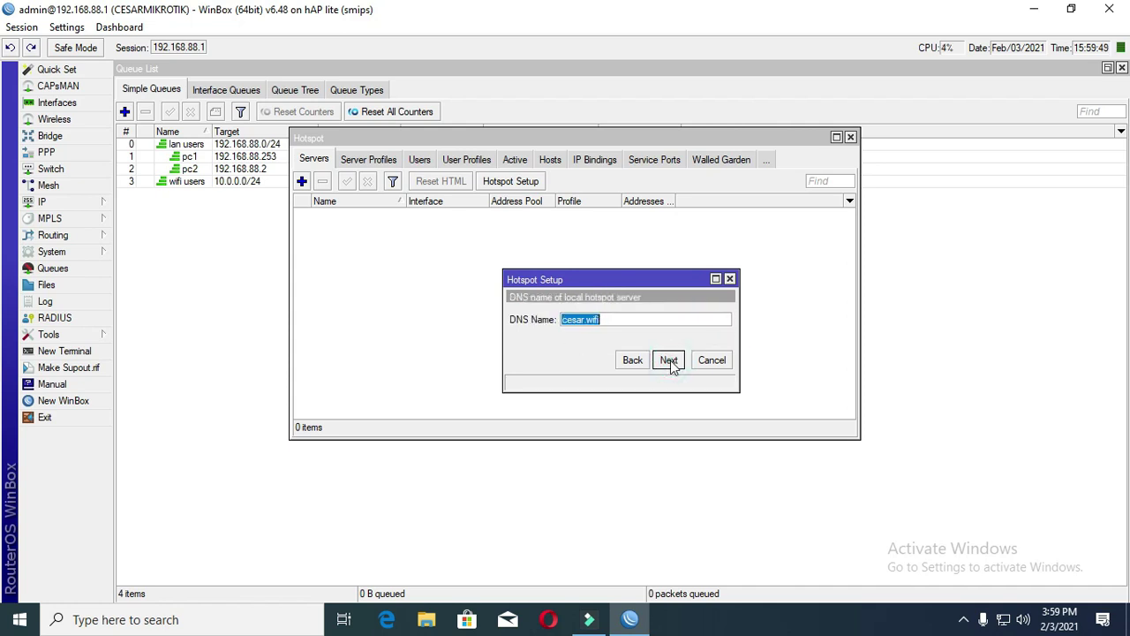
left_click(627, 319)
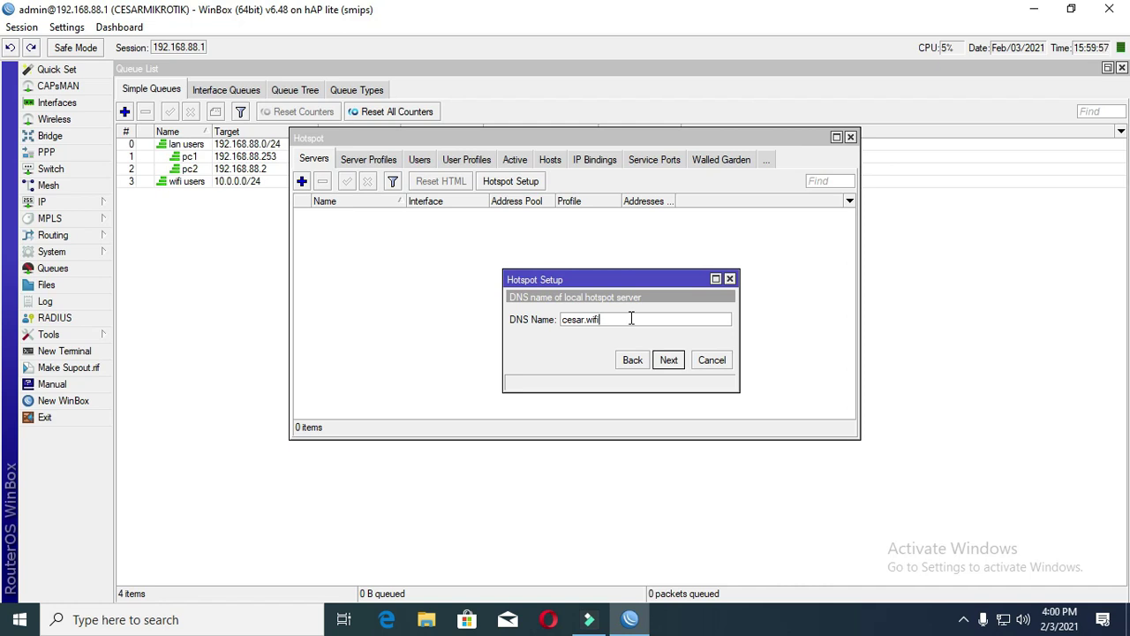
left_click(669, 359)
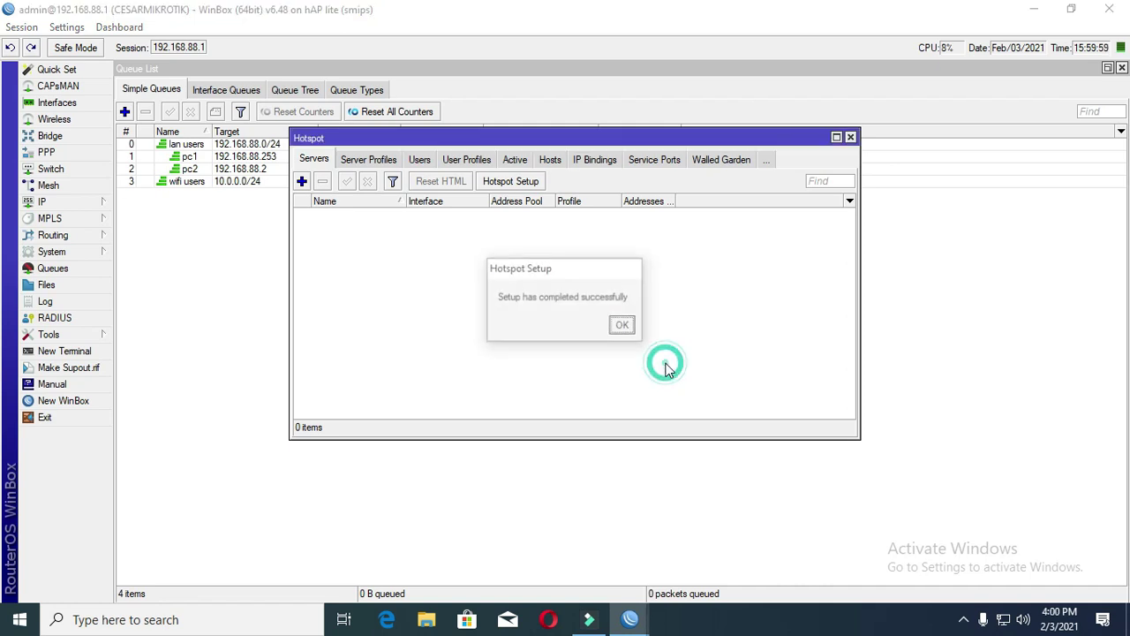
left_click(624, 326)
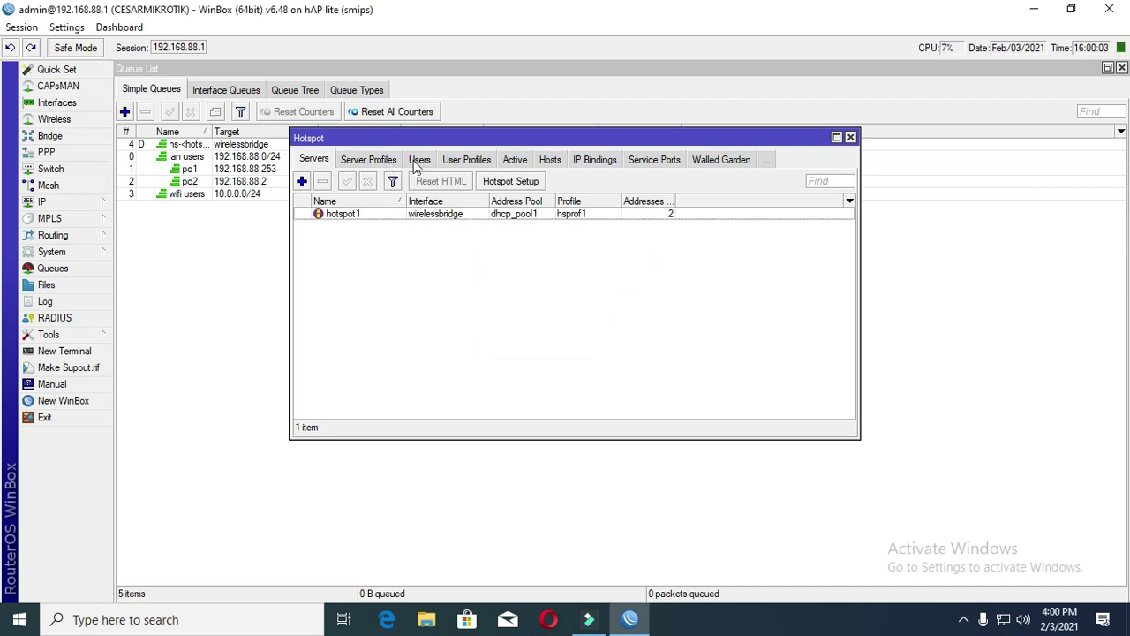
- Move the Hotspot window to check the new dynamic hotspot queue, then show Hotspot Users
left_click_drag(481, 137, 508, 224)
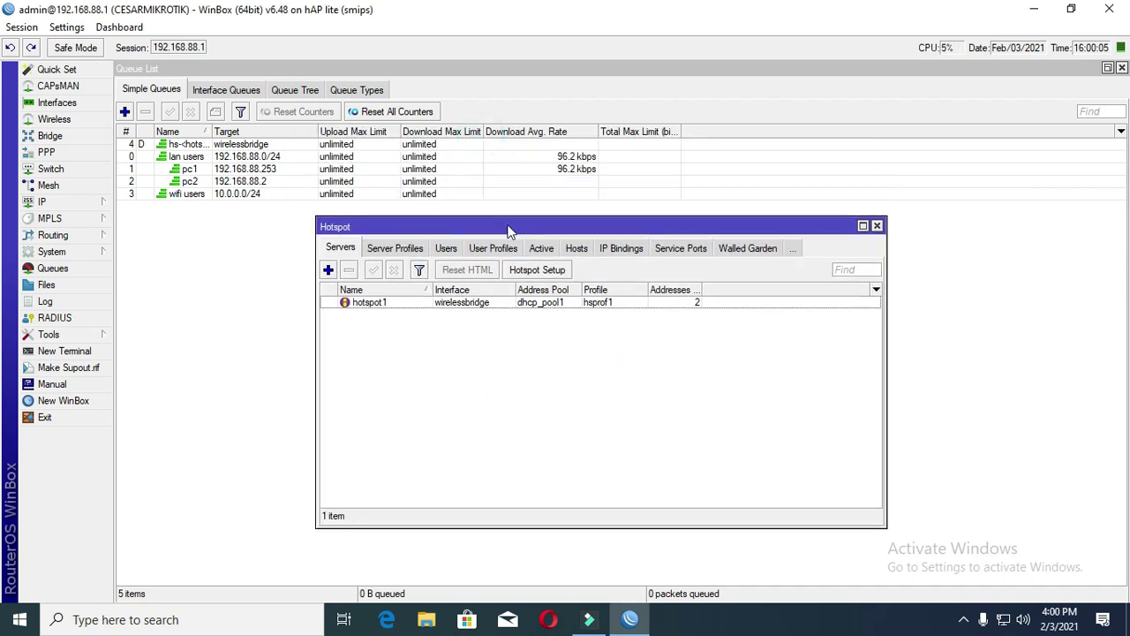
left_click(212, 144)
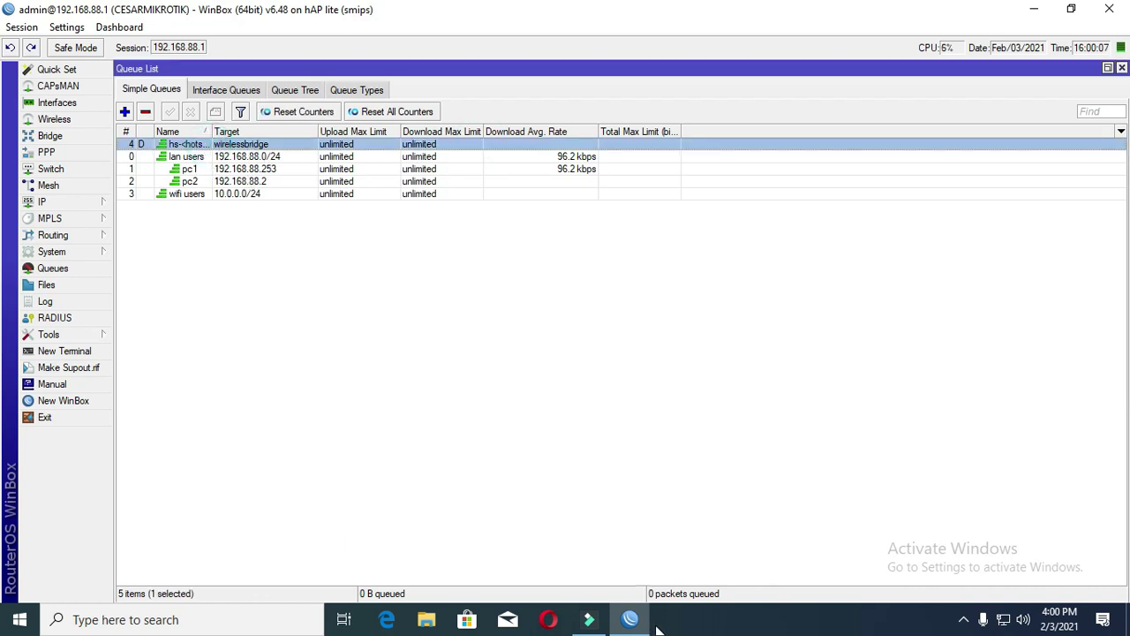
left_click(49, 205)
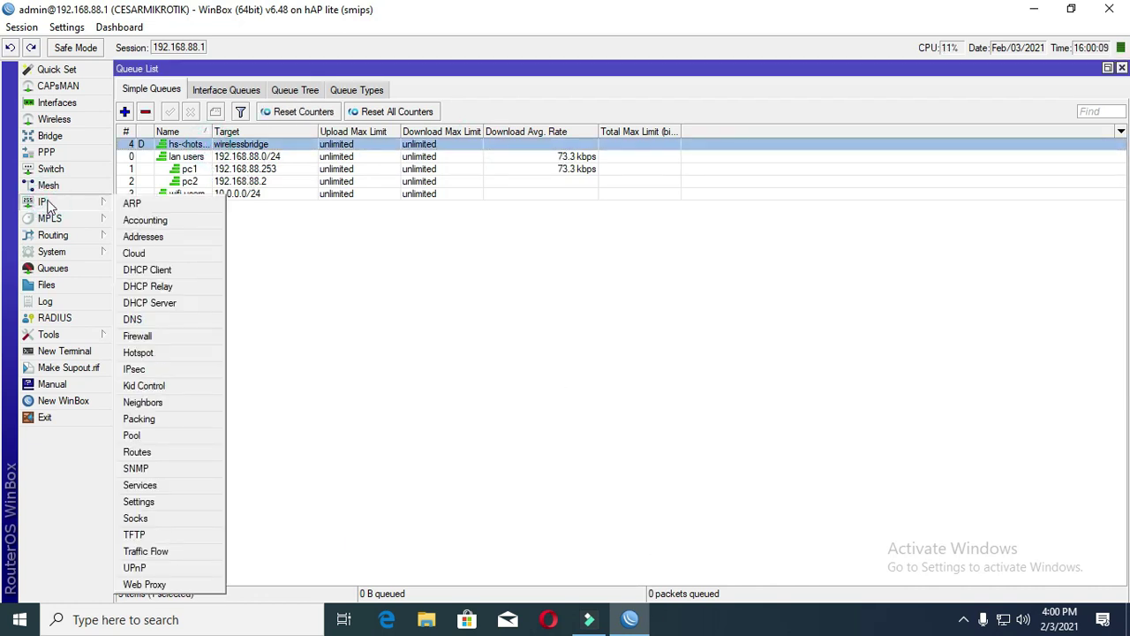
left_click(187, 349)
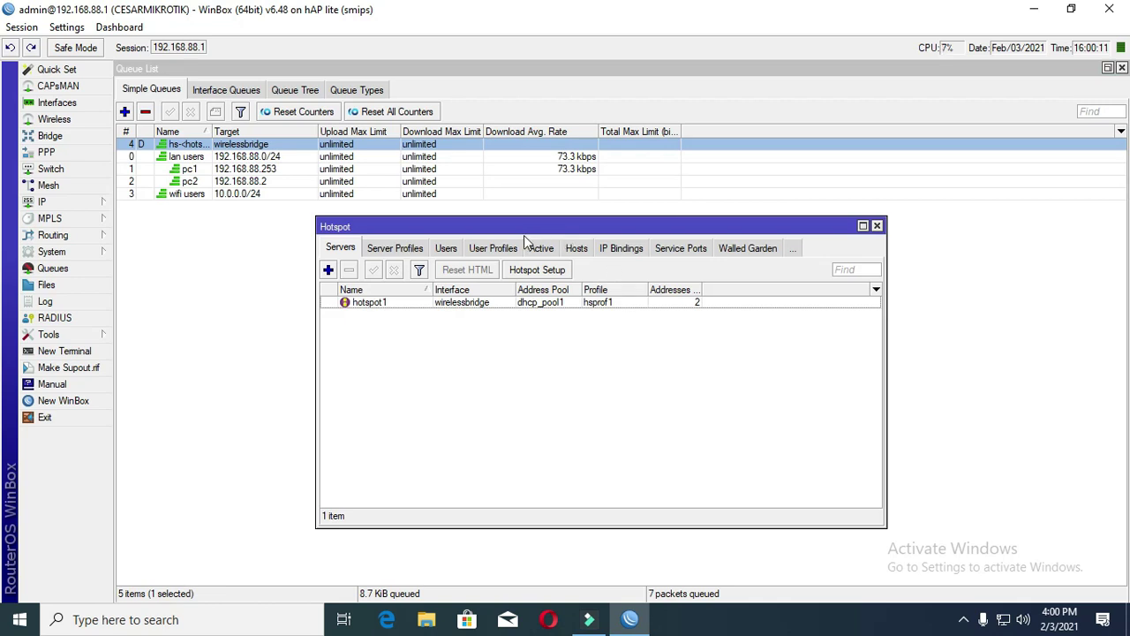
left_click(448, 249)
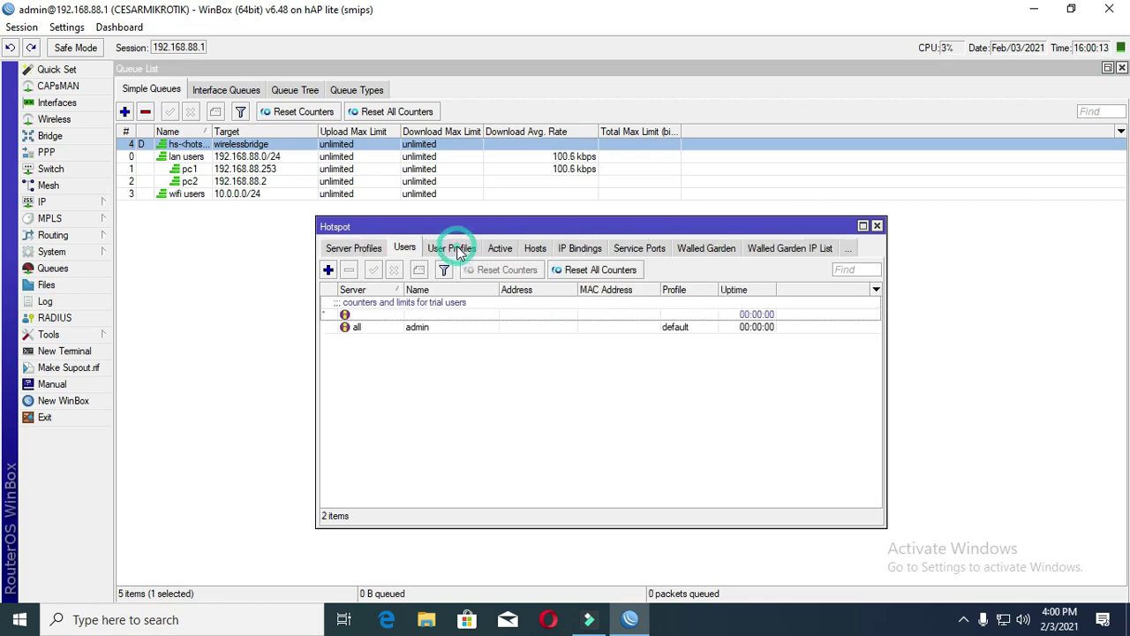
- Add a hotspot user on hotspot1 with a user name and password, keeping the default profile
left_click(329, 270)
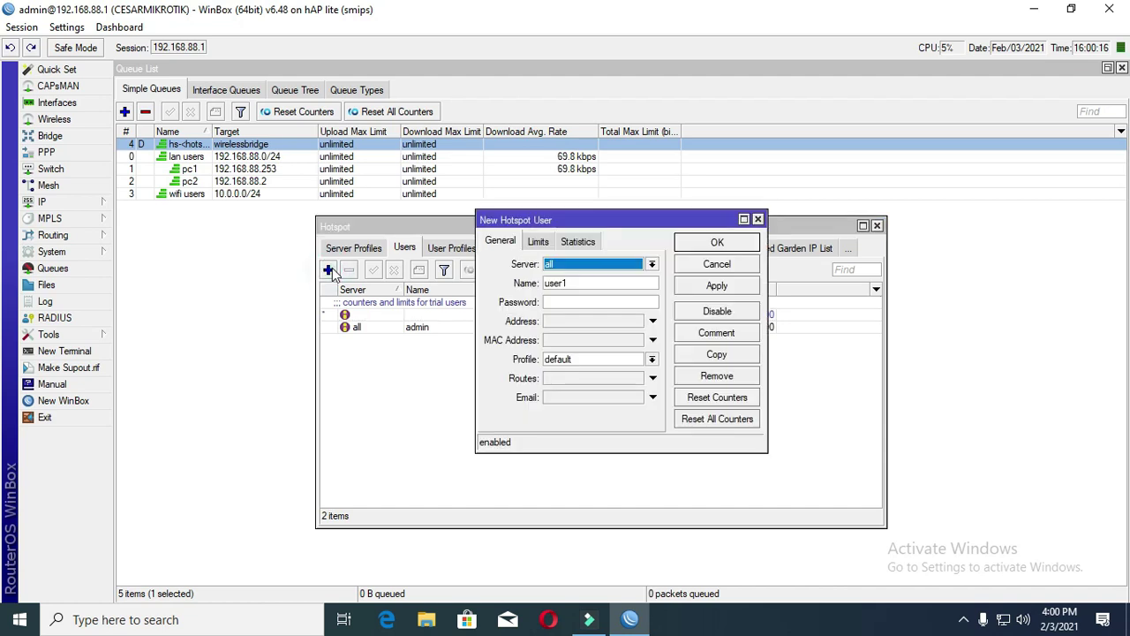
left_click(574, 264)
left_click(576, 290)
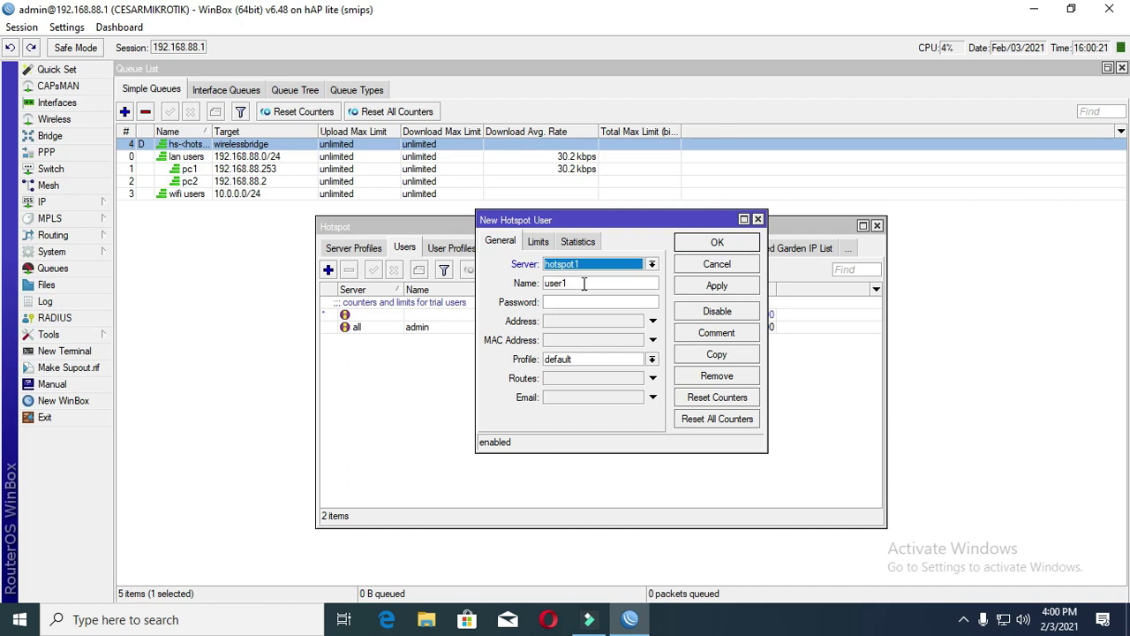
double_click(583, 283)
type("ce")
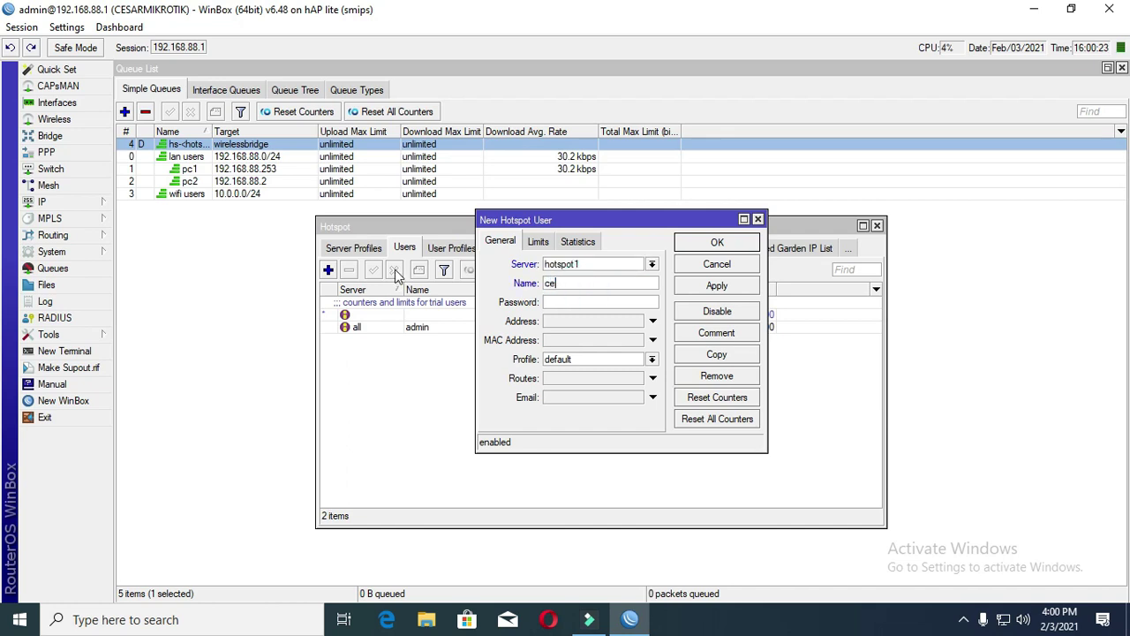
type("sar")
left_click(571, 300)
type("1234")
left_click(602, 361)
left_click(600, 373)
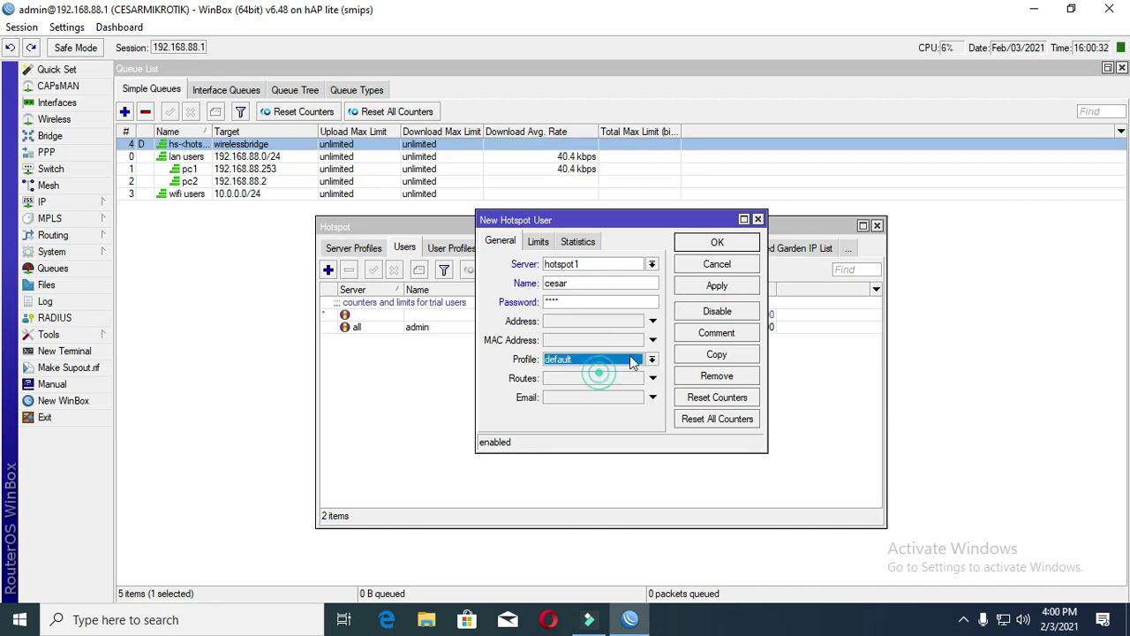
left_click(717, 286)
left_click(717, 242)
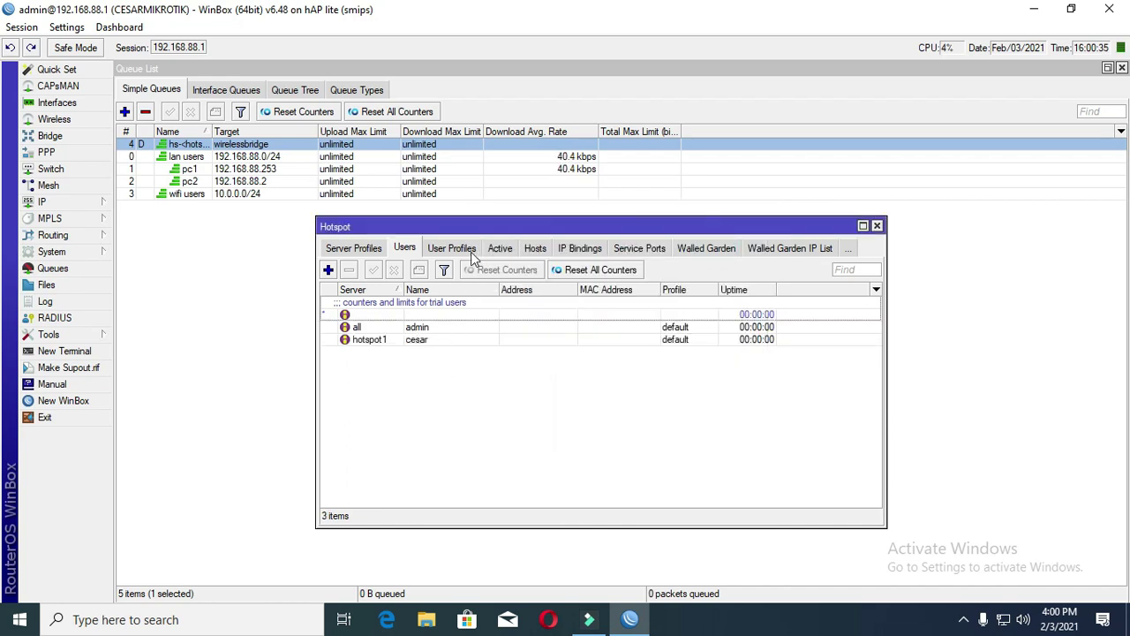
- Give the default user profile a 2M/2M rate limit and parent queue wifi users
left_click(464, 250)
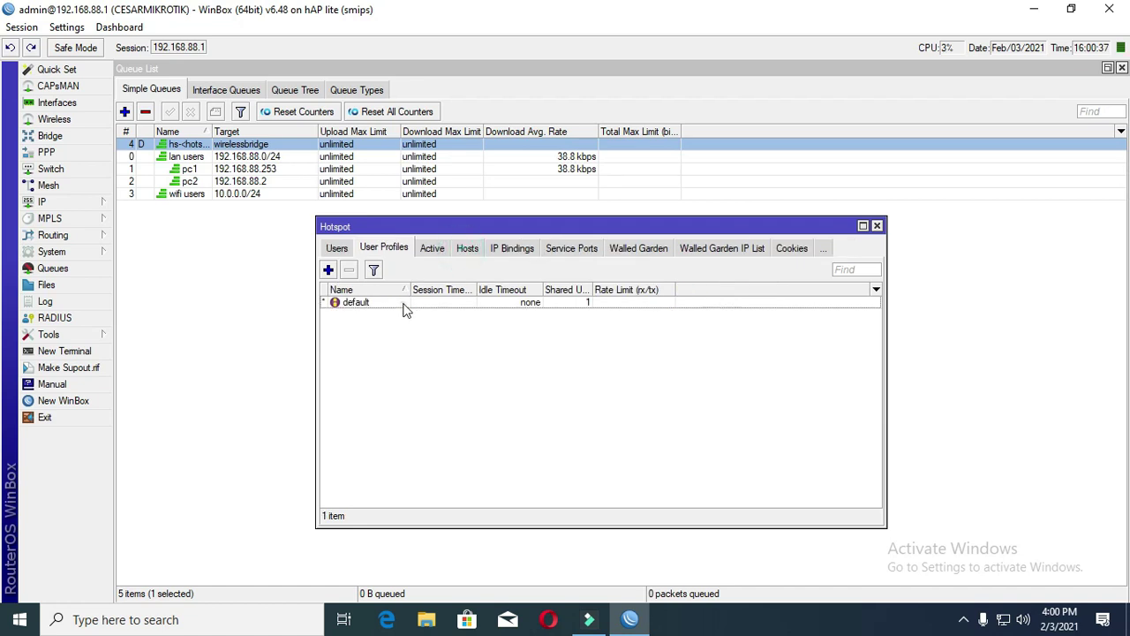
double_click(404, 303)
left_click(472, 146)
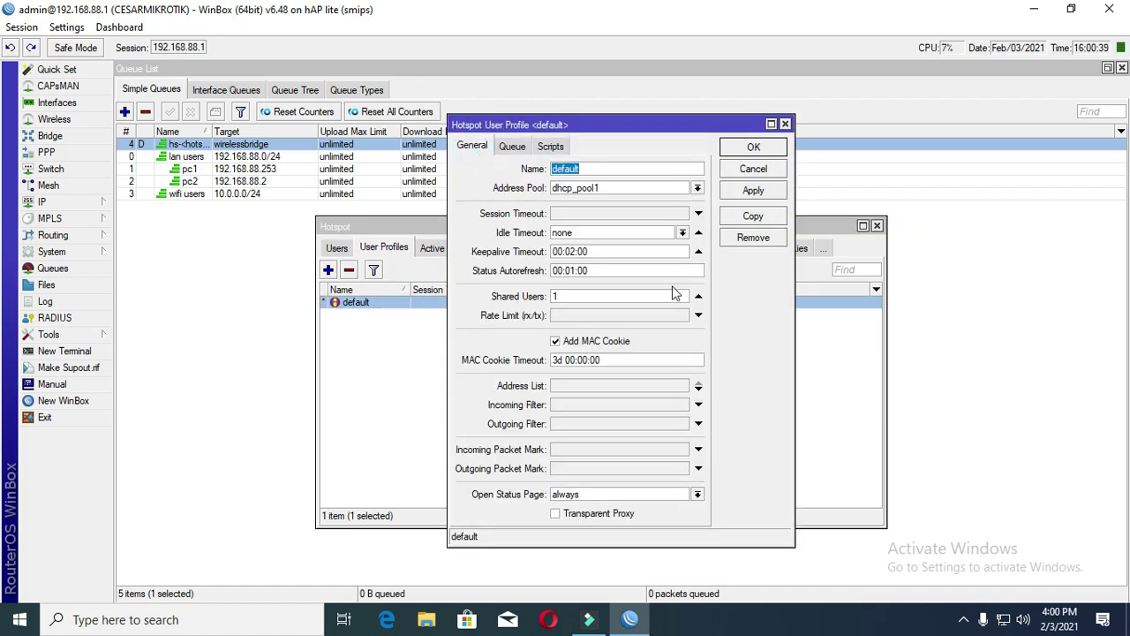
left_click(601, 315)
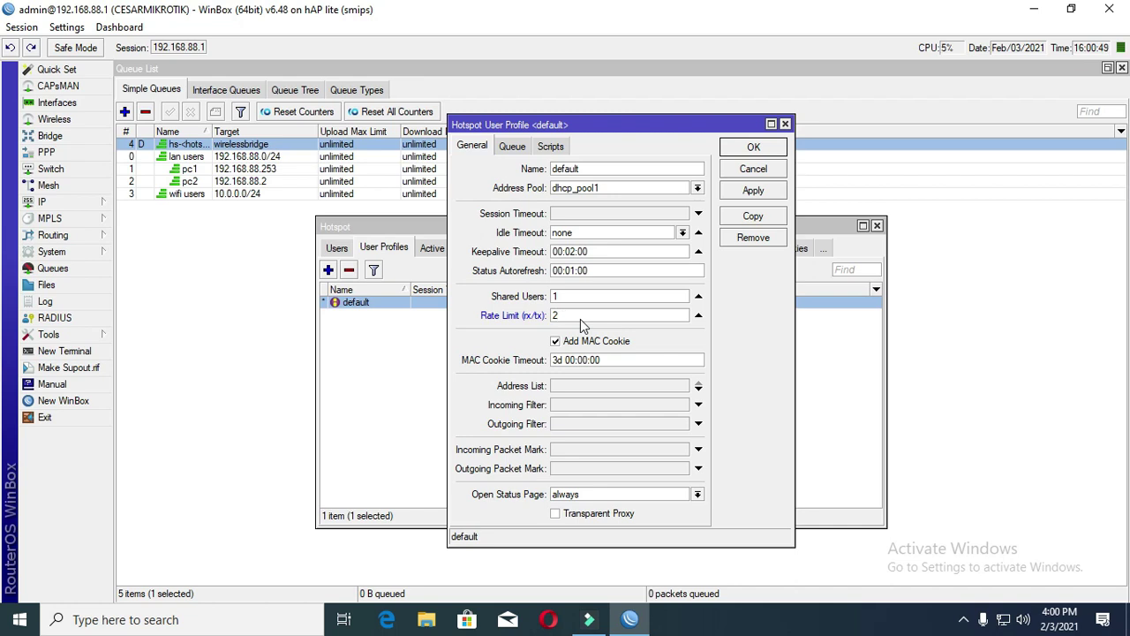
type("M/2M")
left_click(522, 150)
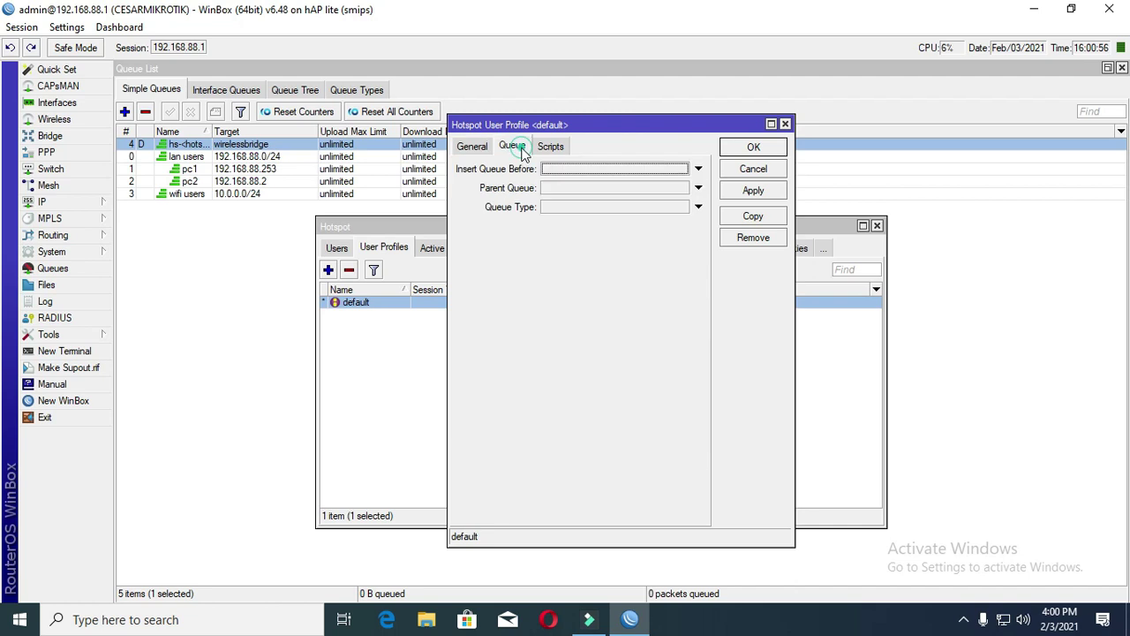
left_click(596, 187)
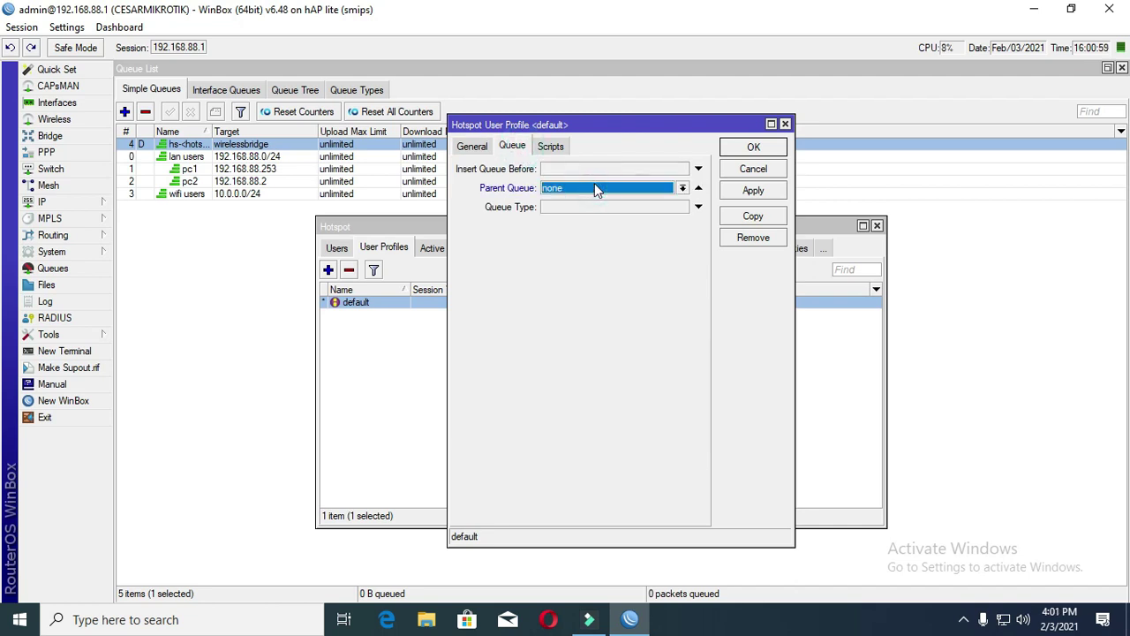
left_click(682, 188)
left_click(586, 254)
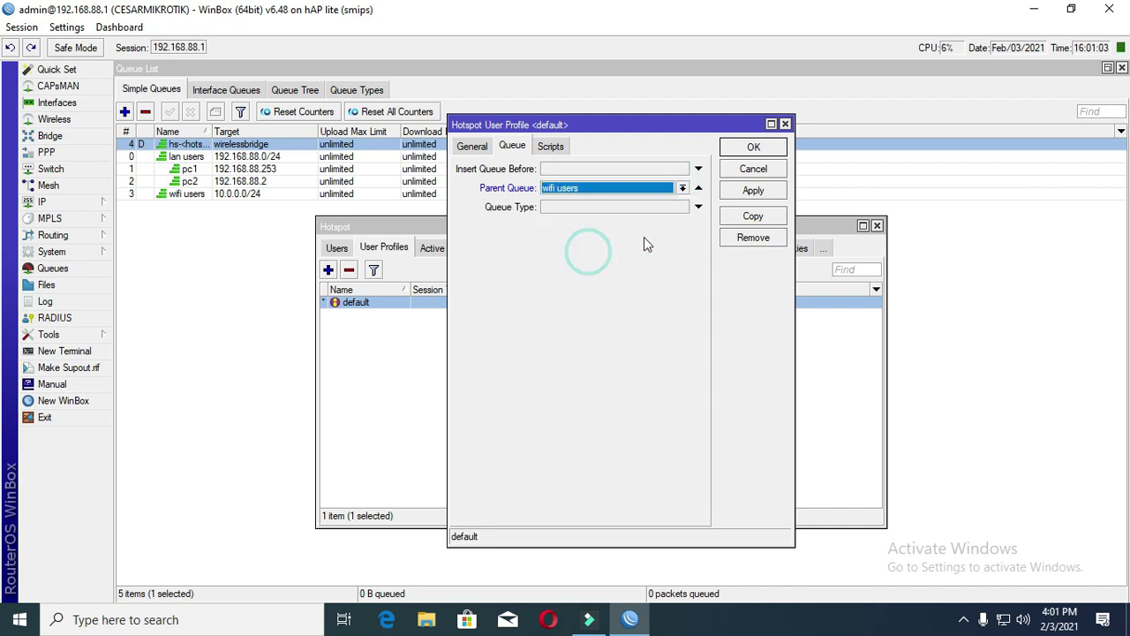
left_click(753, 190)
left_click(753, 148)
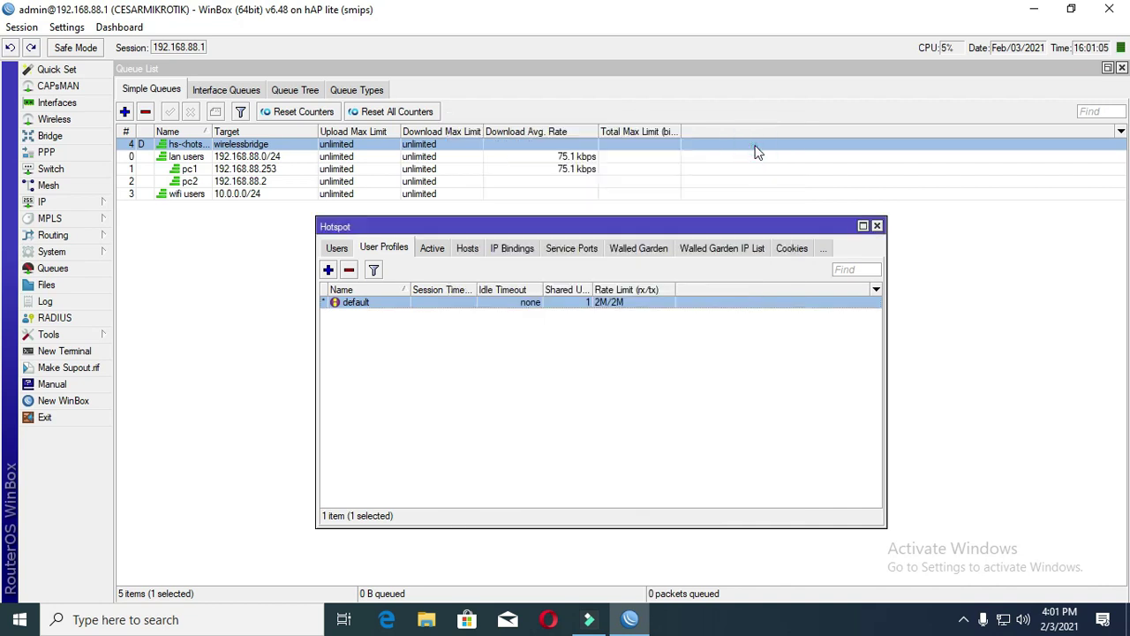
- Close the Hotspot window and widen the Name column to show the dynamic user queue under wifi users
left_click(877, 226)
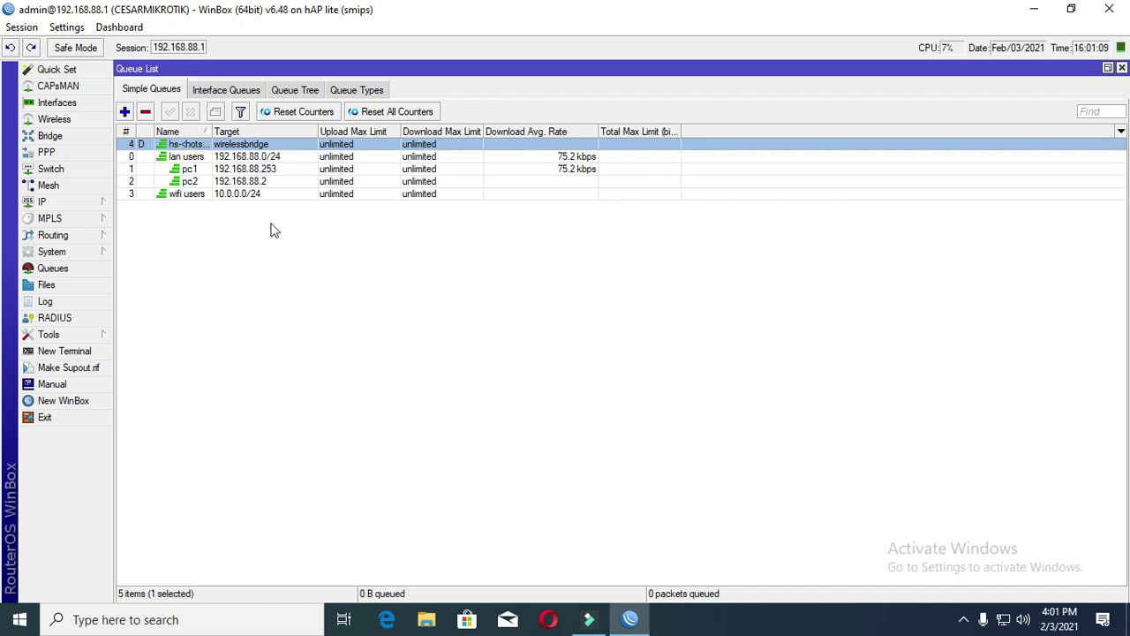
left_click(204, 194)
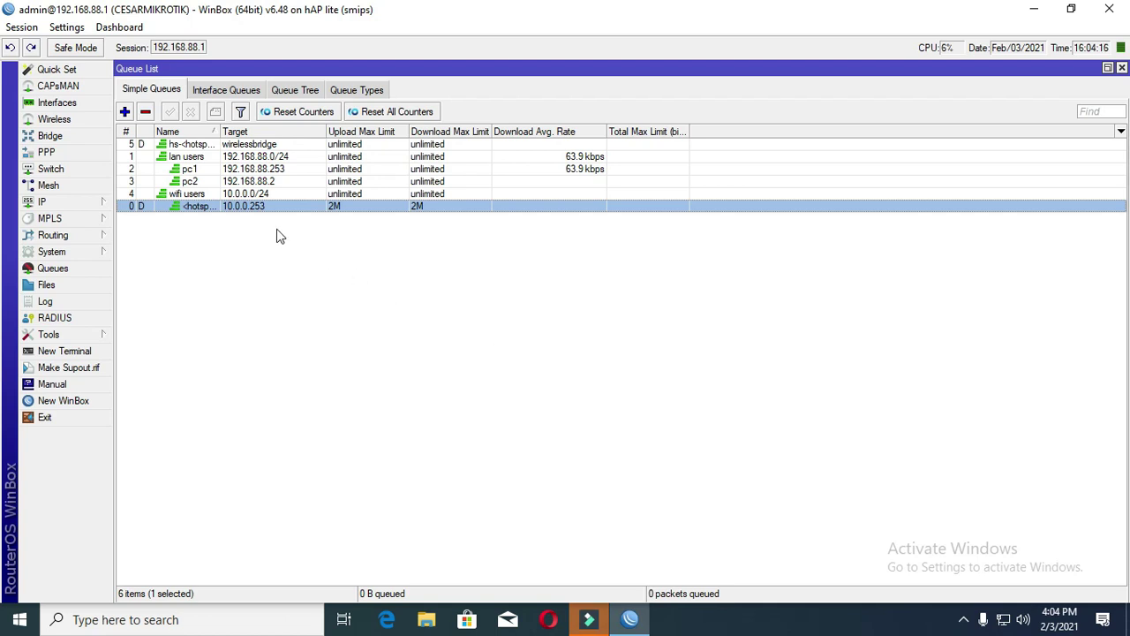
left_click_drag(219, 131, 289, 131)
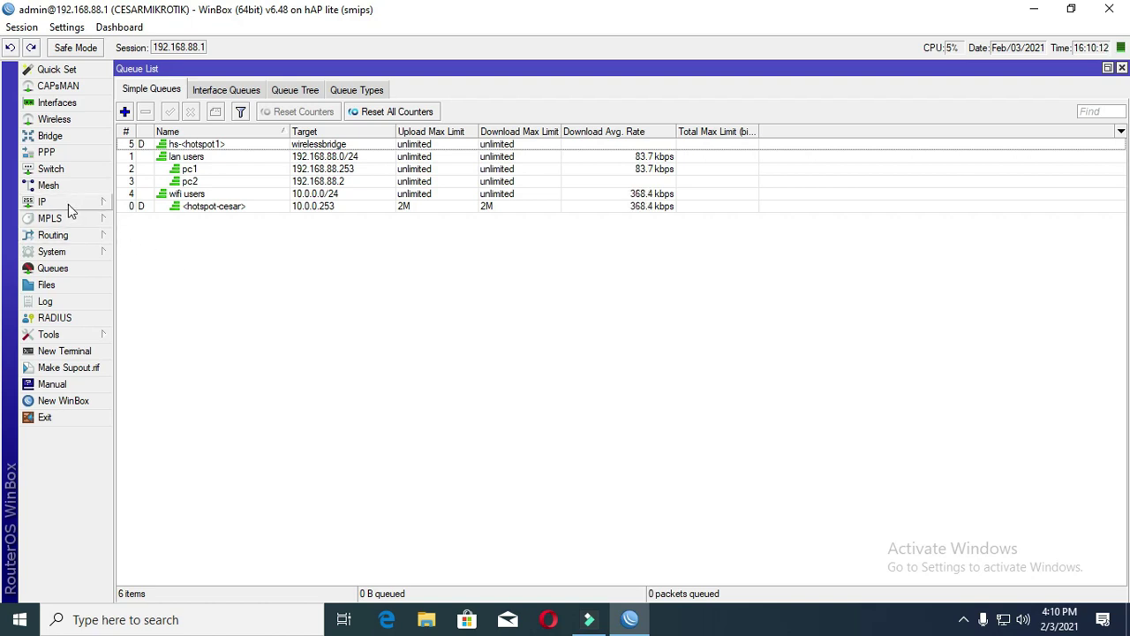
- Try changing the admin password in System > Password, which fails on mismatched entries
left_click(67, 250)
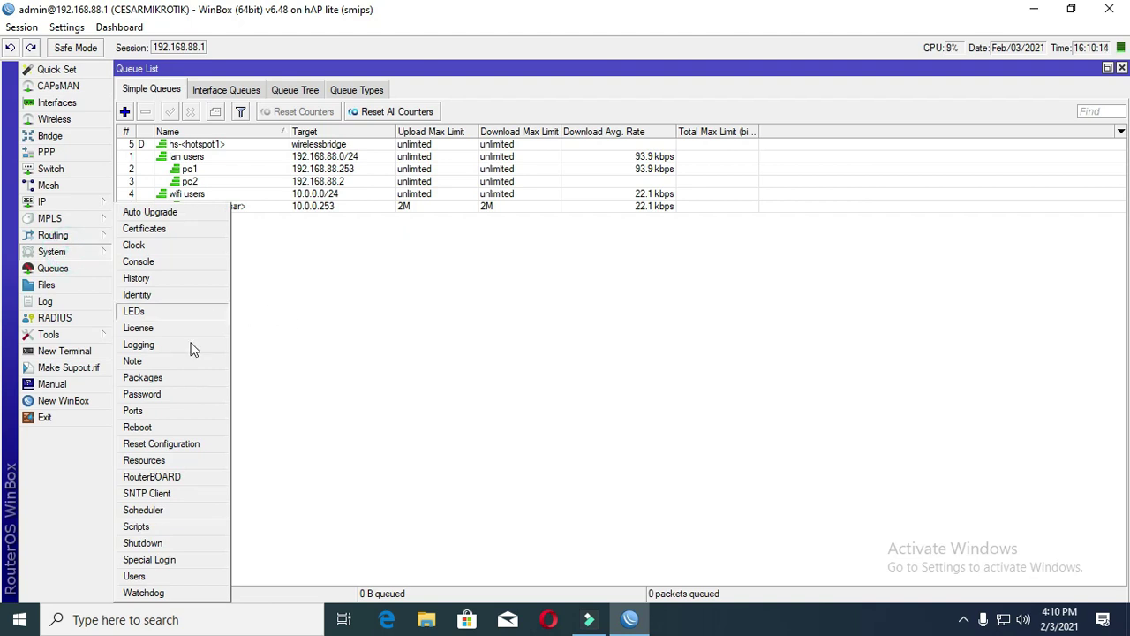
left_click(181, 396)
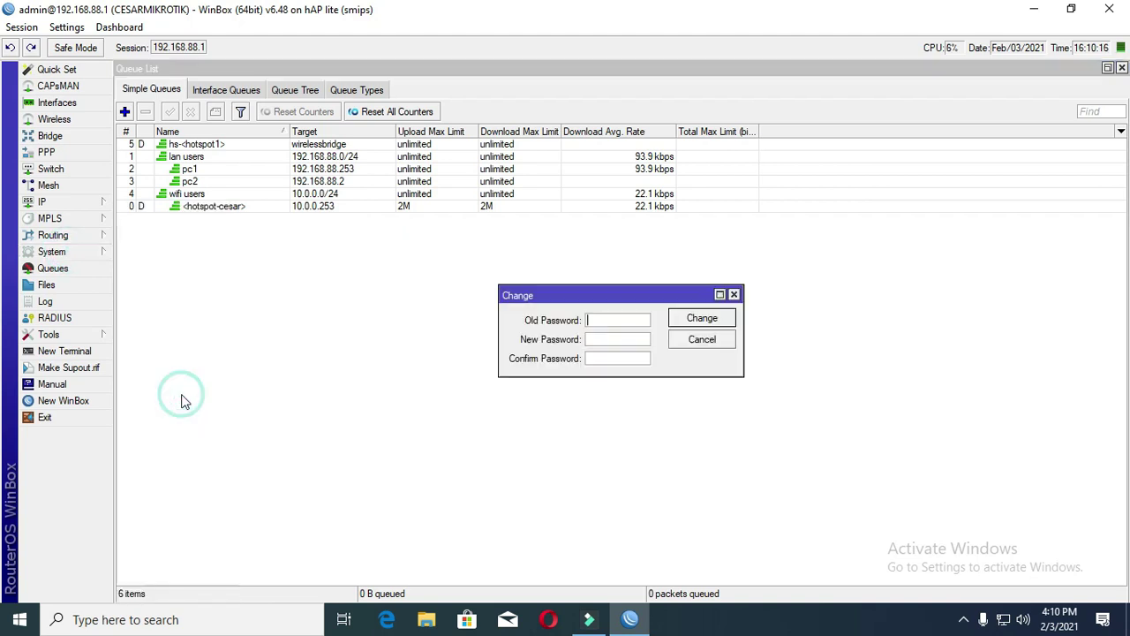
left_click_drag(569, 297, 468, 262)
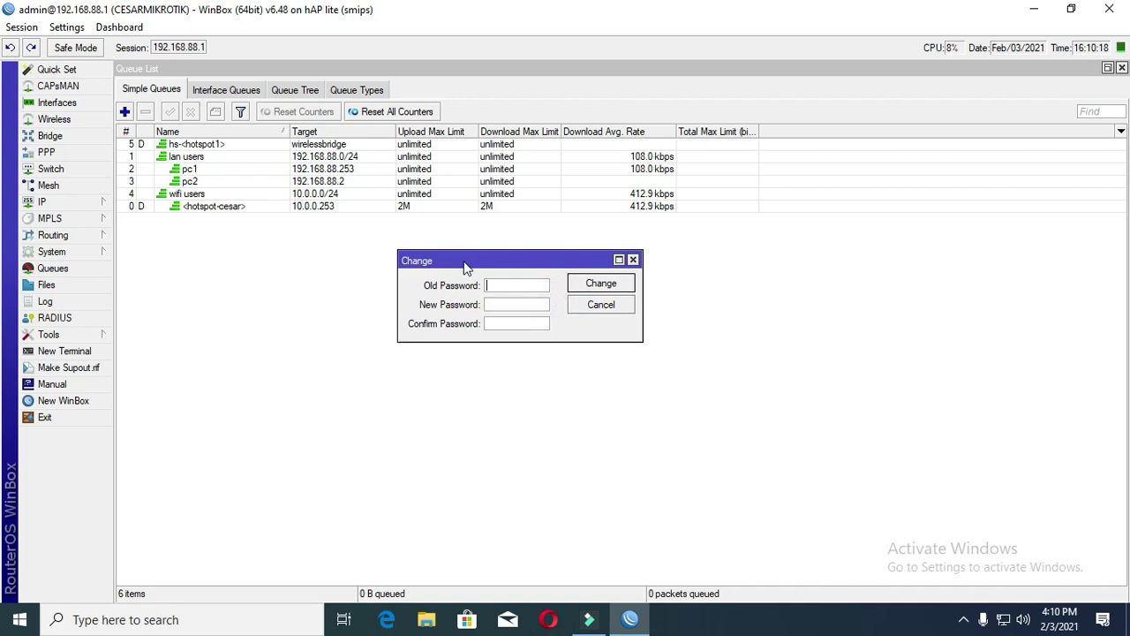
left_click(510, 286)
left_click(509, 305)
type("12345678901123")
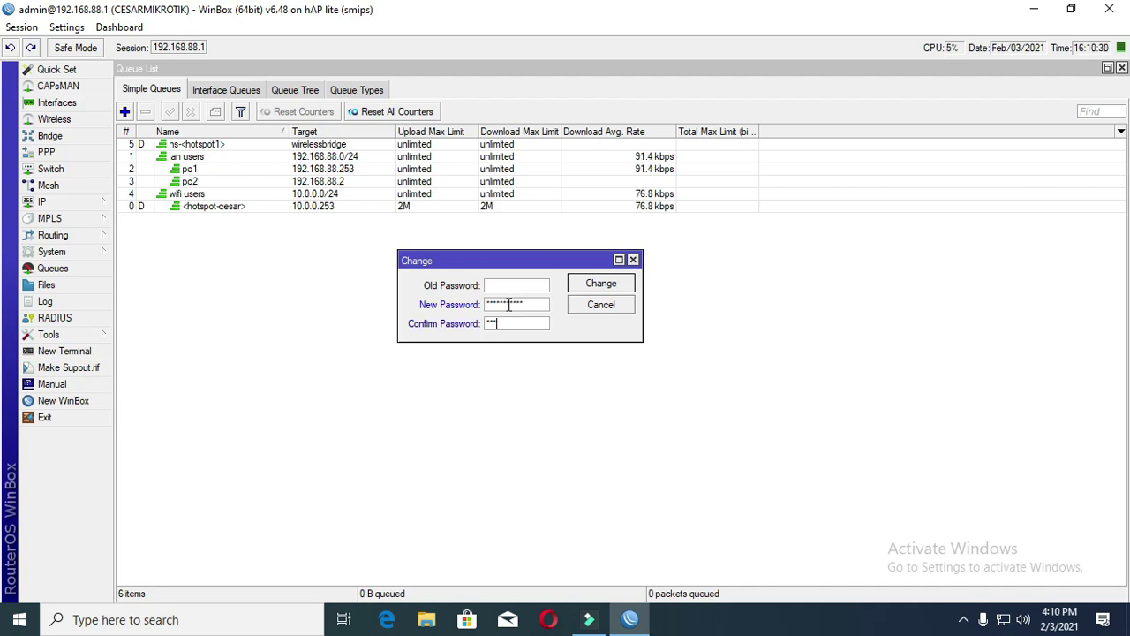
type("45")
key("BackSpace")
key("BackSpace")
key("BackSpace")
key("BackSpace")
key("BackSpace")
type("12345678")
key("BackSpace")
left_click(606, 286)
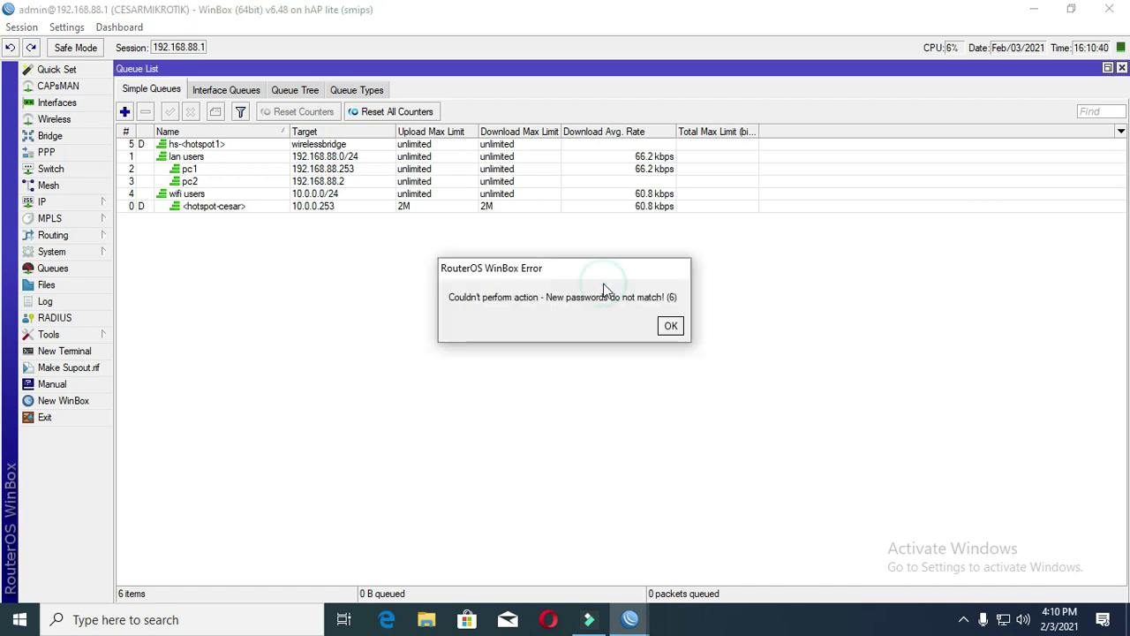
left_click(671, 325)
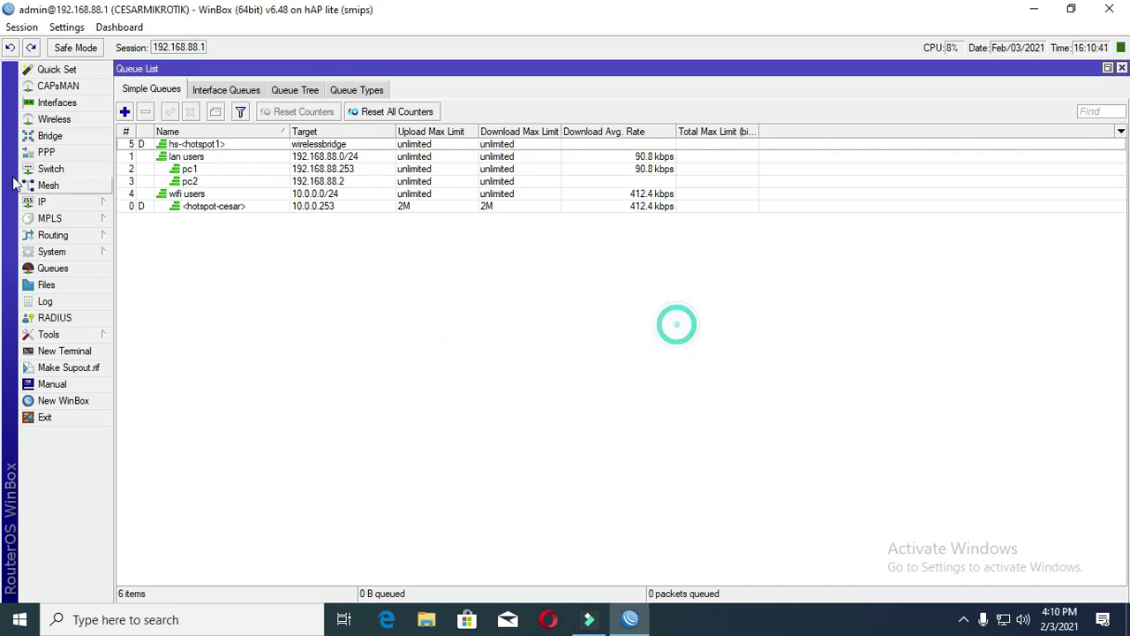
- Re-enter the new admin password with matching confirmation and apply the change
left_click(78, 203)
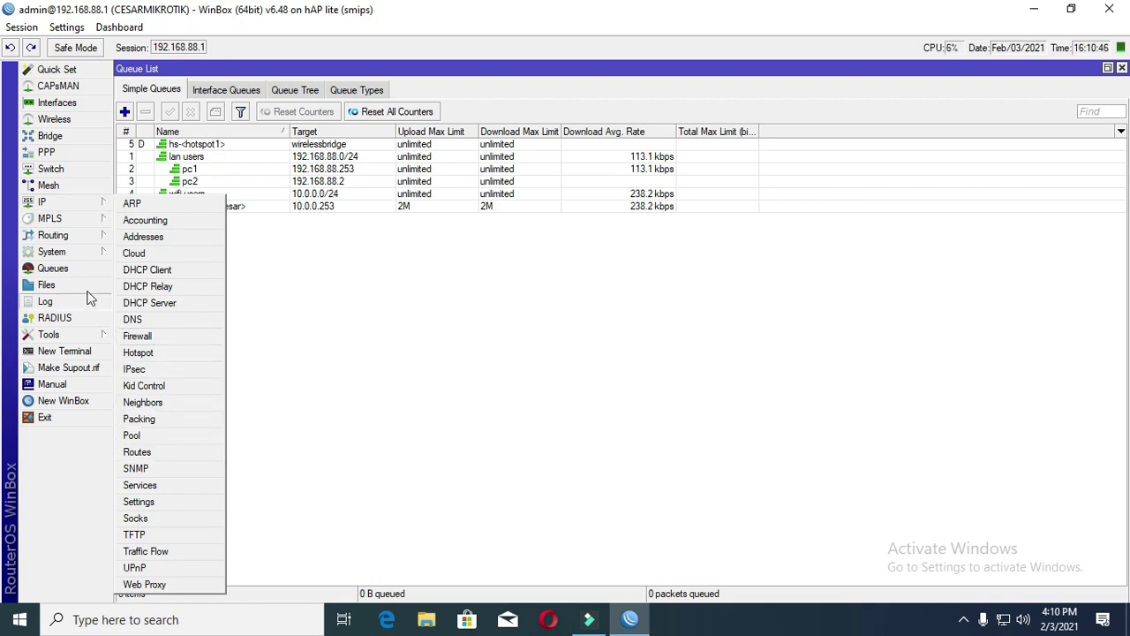
left_click(52, 252)
left_click(155, 390)
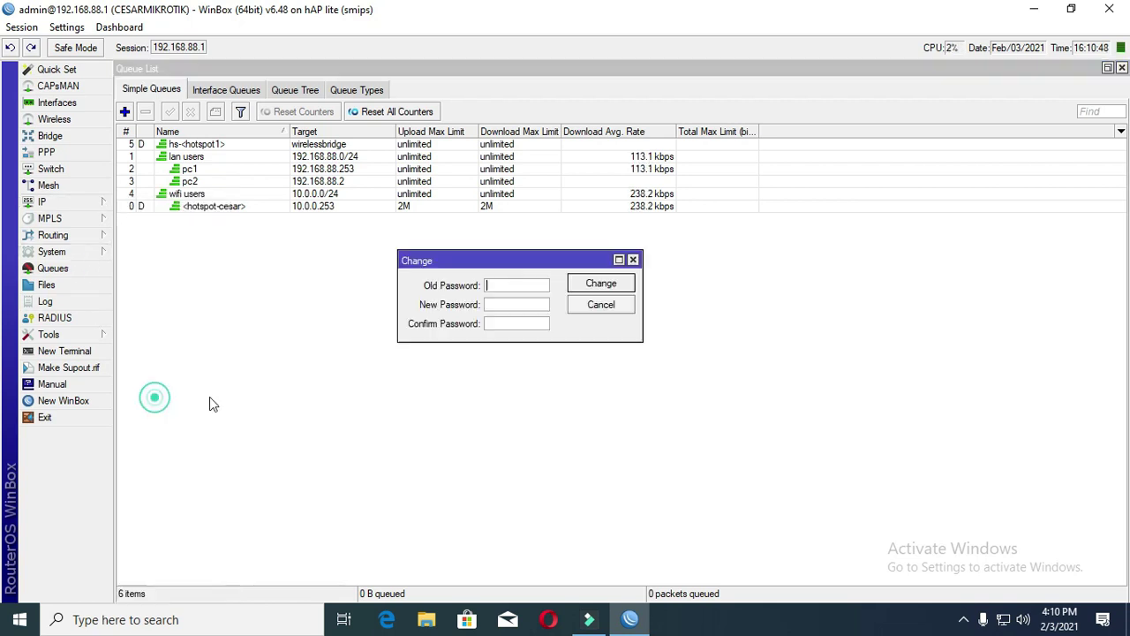
left_click(500, 303)
type("******************")
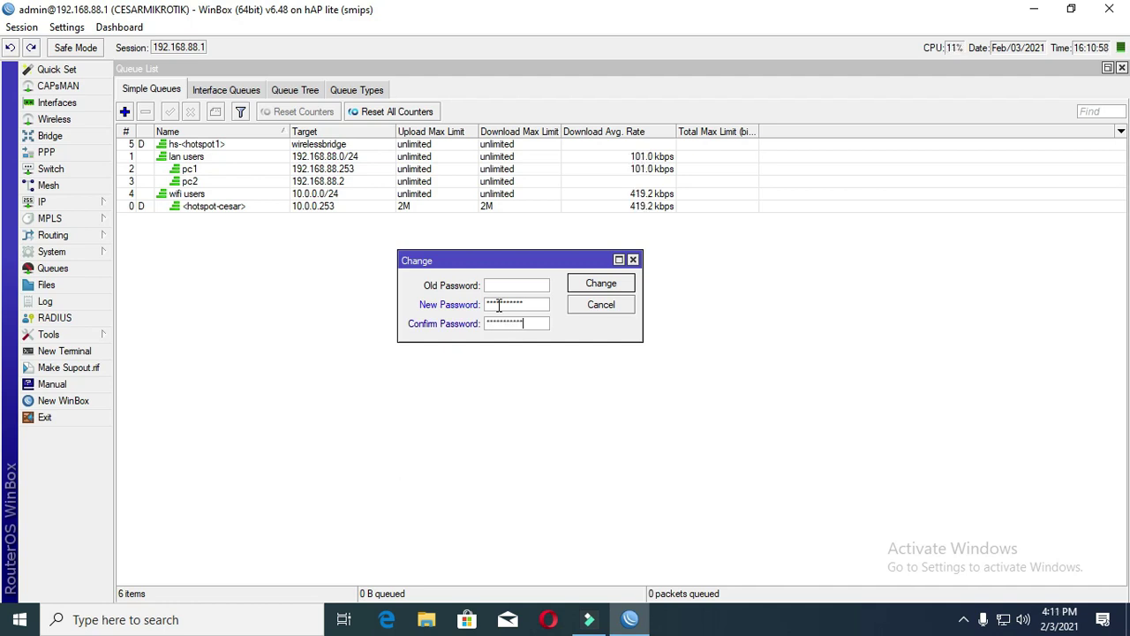
left_click(601, 284)
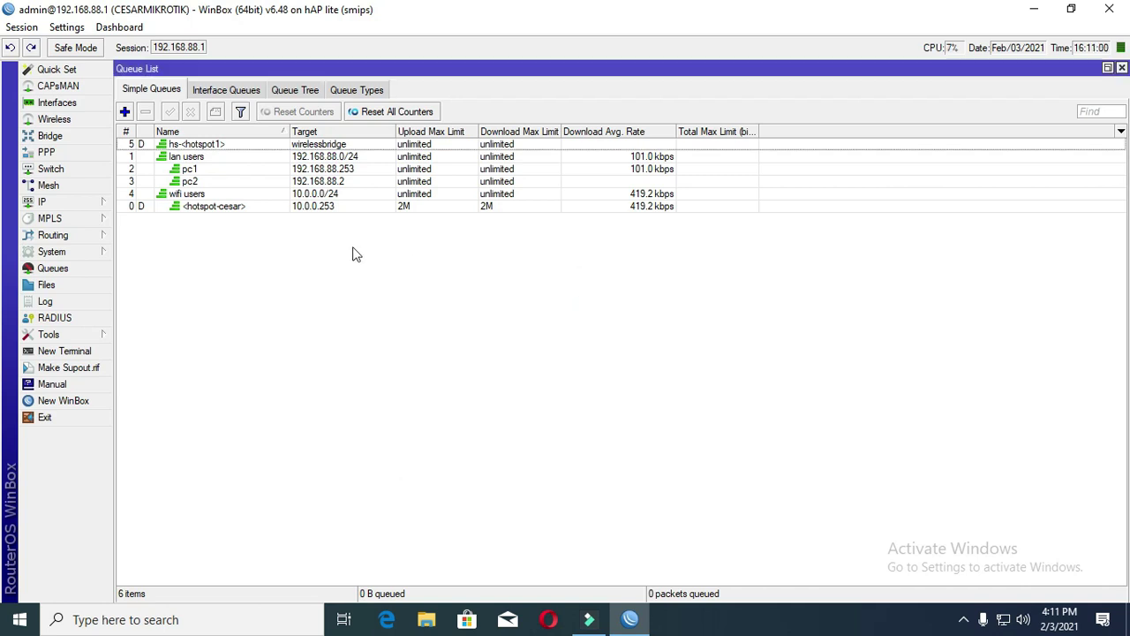
- Reconnect to the router at 192.168.88.1 as admin using the new password after a blank-password failure
left_click(1118, 11)
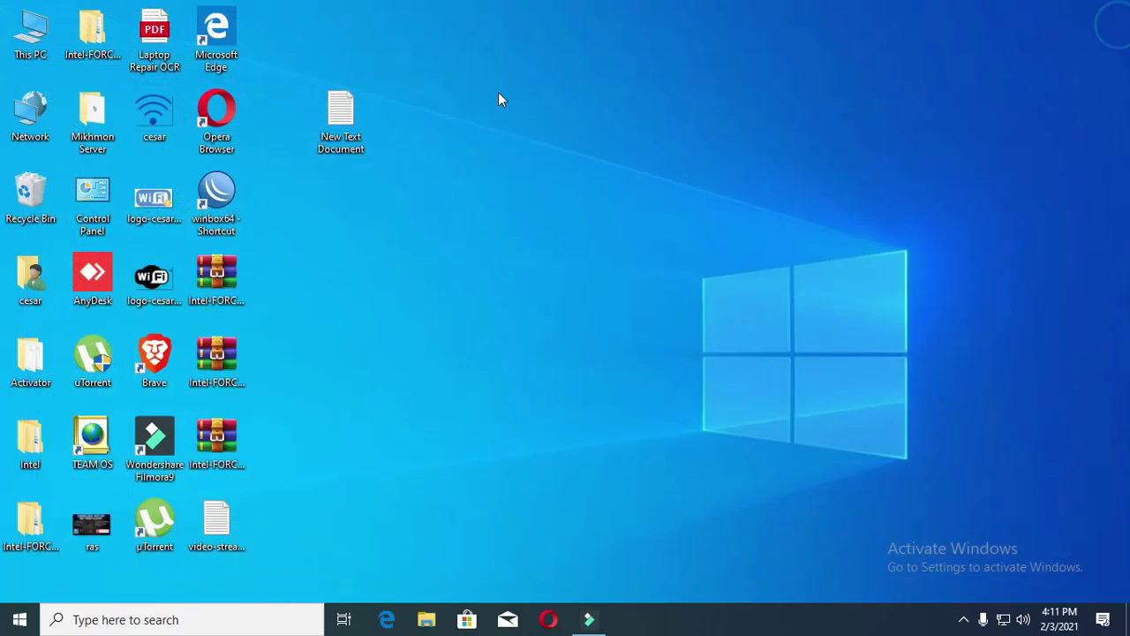
double_click(217, 194)
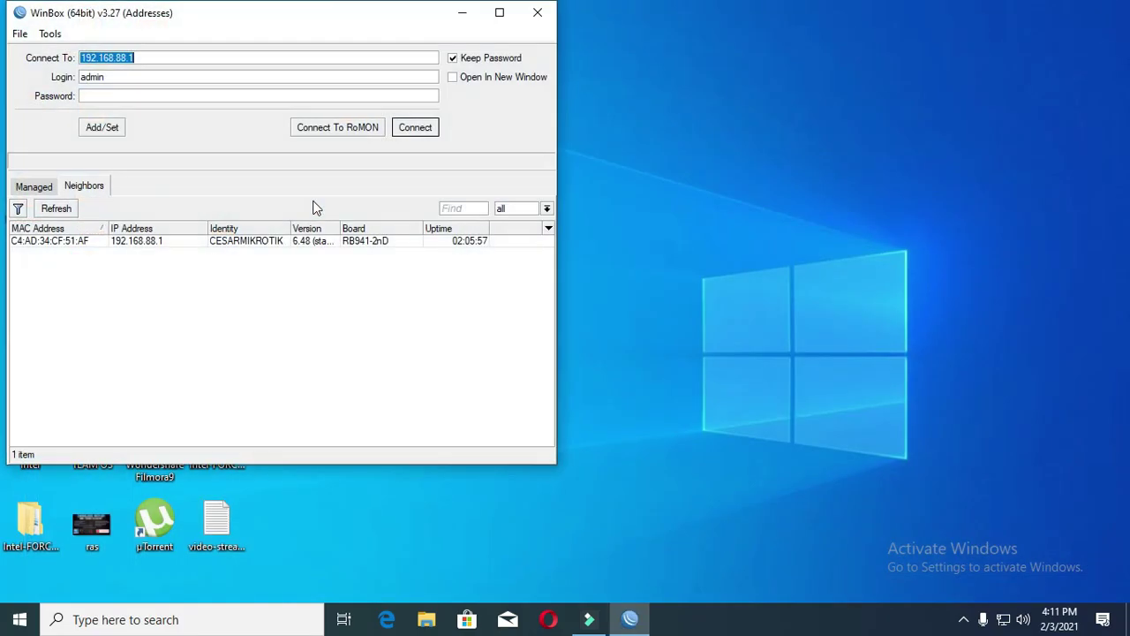
left_click(203, 248)
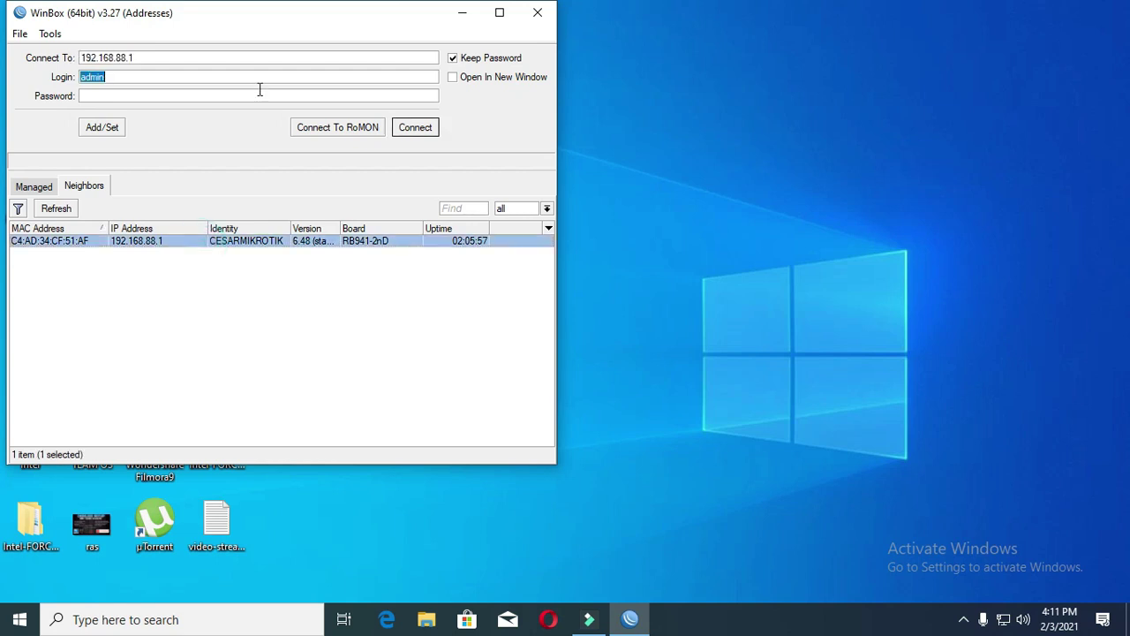
left_click(415, 127)
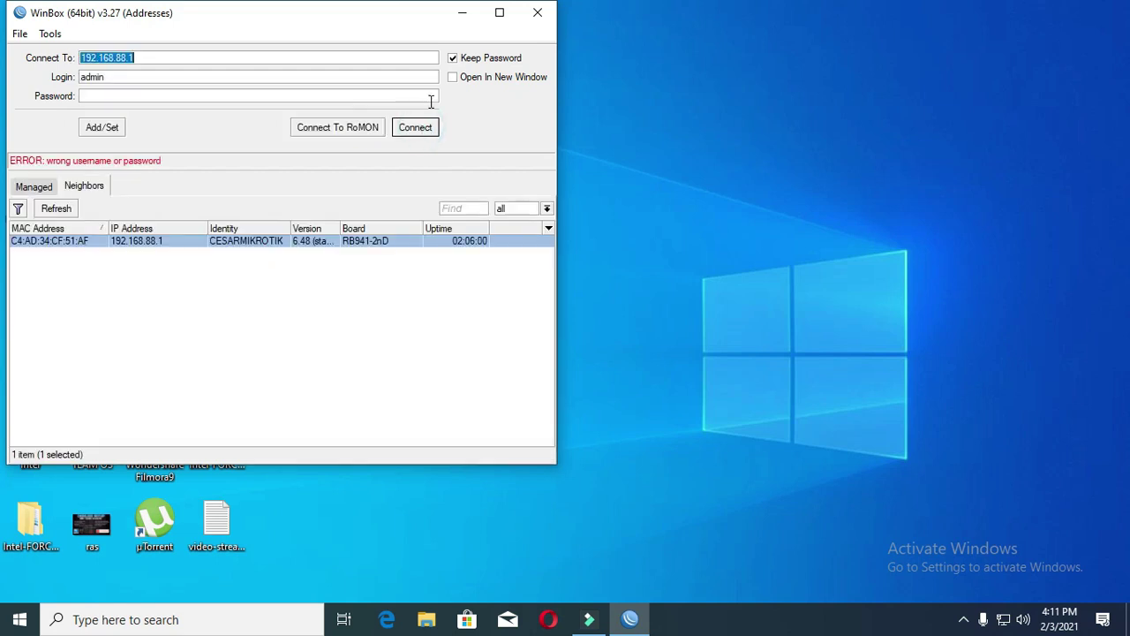
left_click(109, 95)
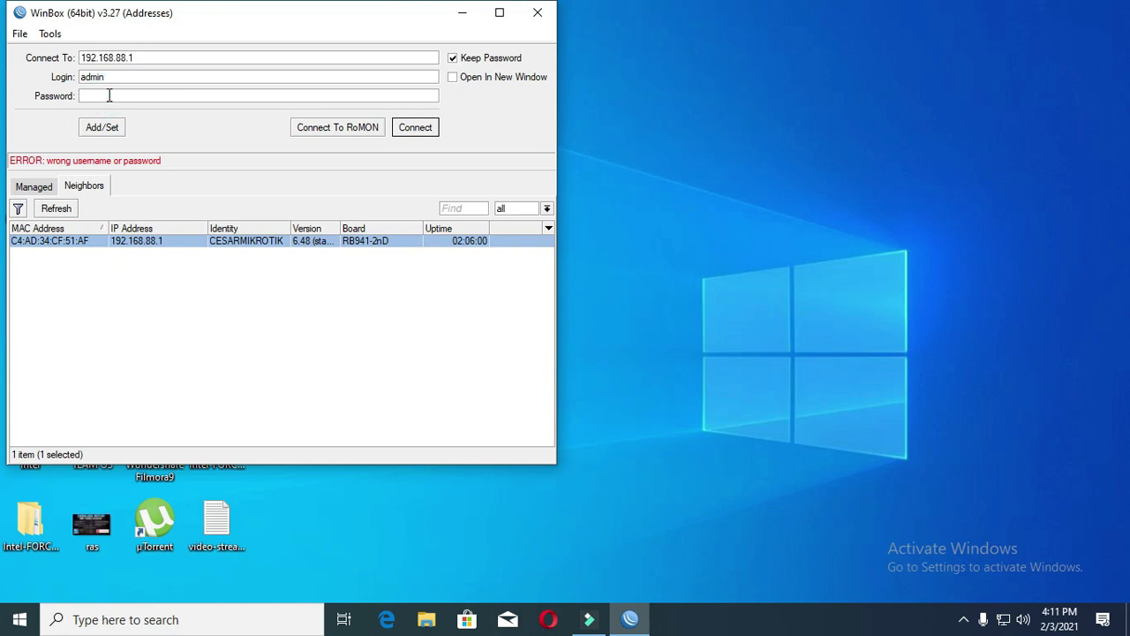
type("***********")
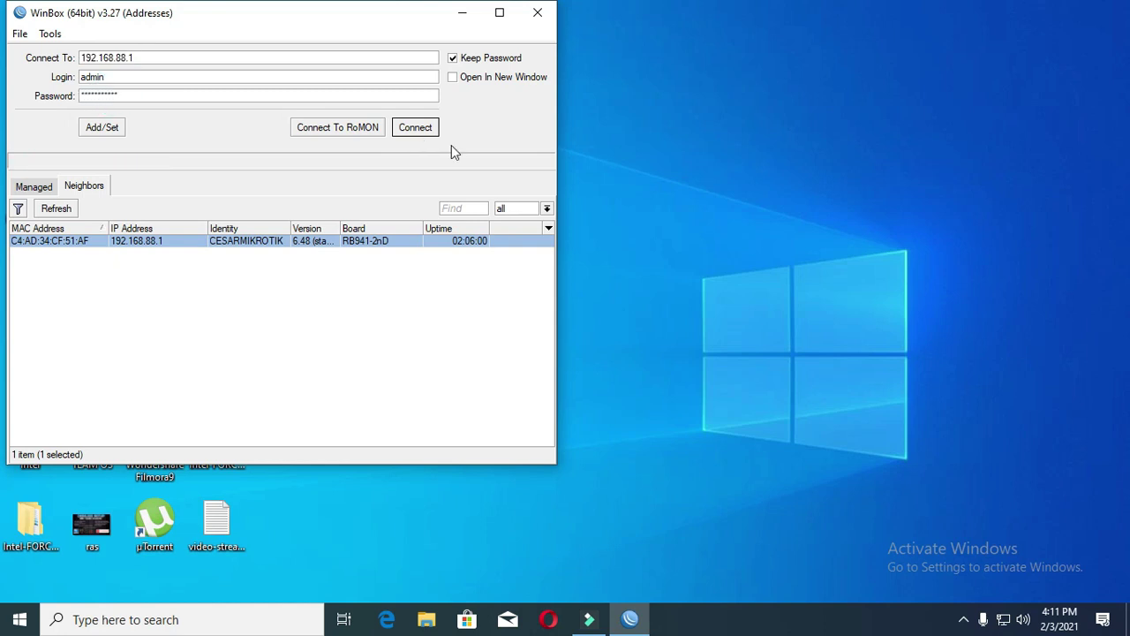
left_click(422, 128)
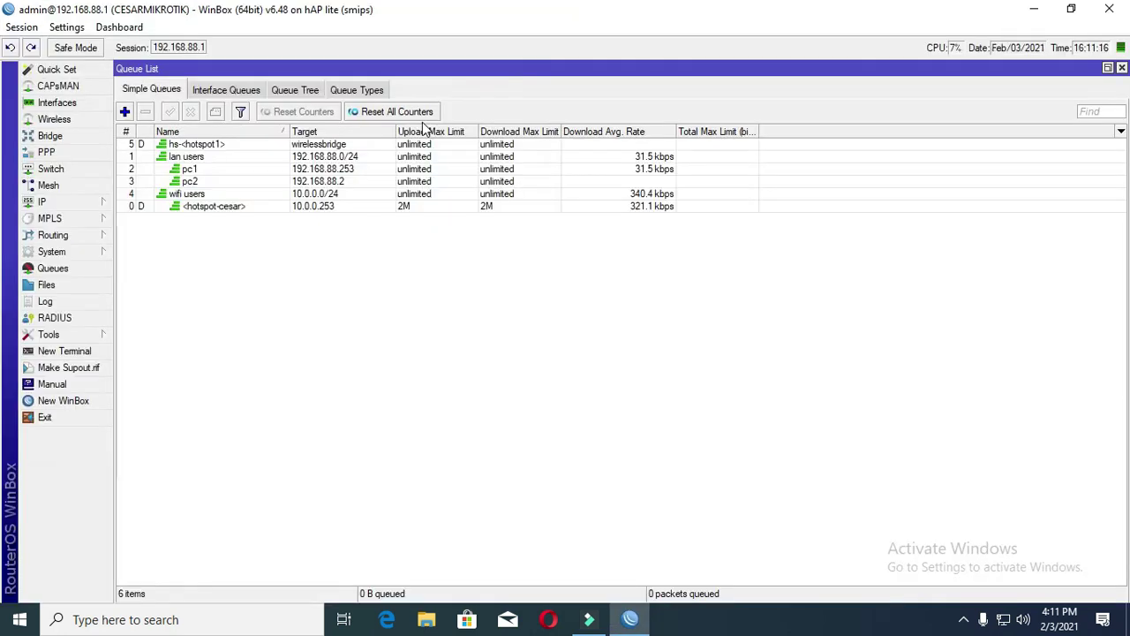